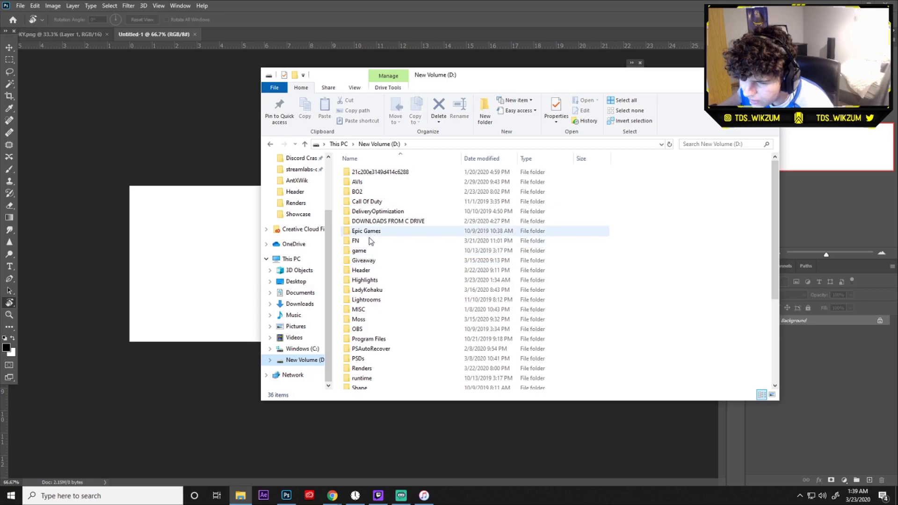
Place the Malice render from the FN folder on drive D into the Untitled-1 document, centred at its default size
{"action": "double_click", "coordinate": [356, 241]}
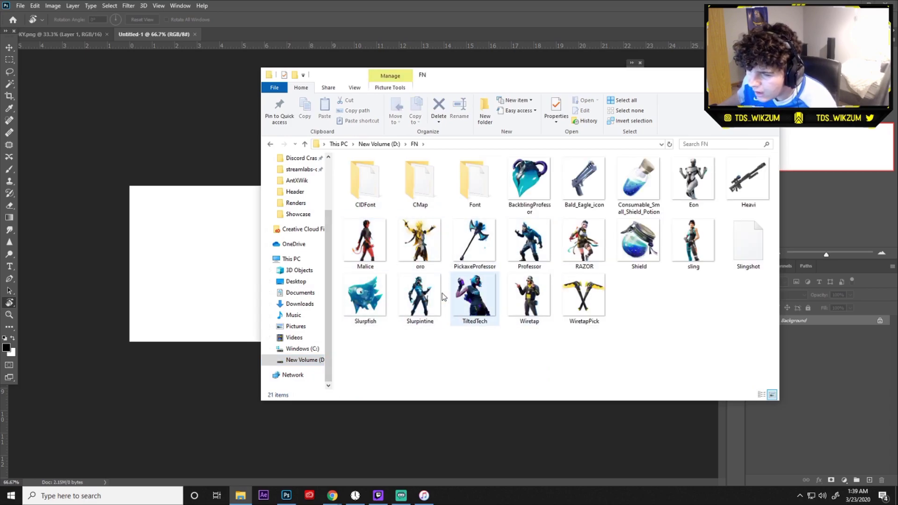
{"action": "left_click", "coordinate": [373, 249]}
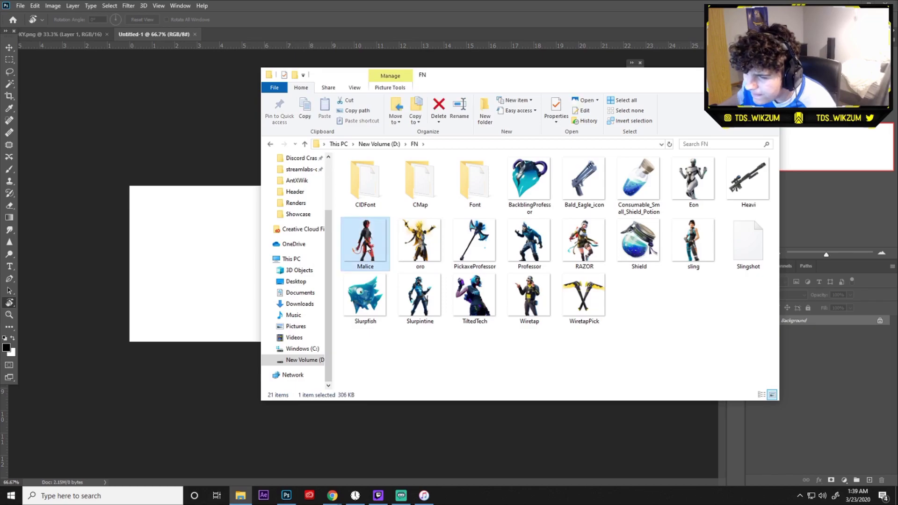
{"action": "double_click", "coordinate": [368, 249]}
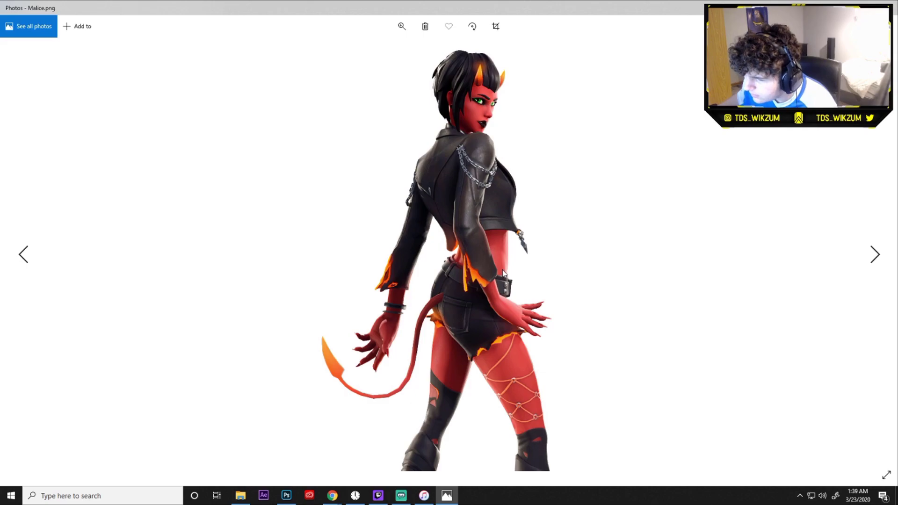
{"action": "left_click", "coordinate": [886, 8]}
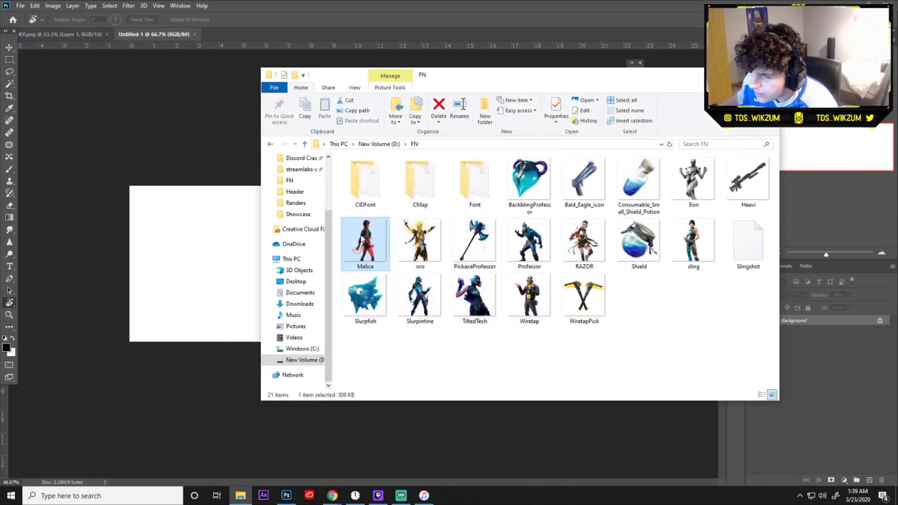
{"action": "left_click_drag", "start_coordinate": [367, 244], "coordinate": [236, 257]}
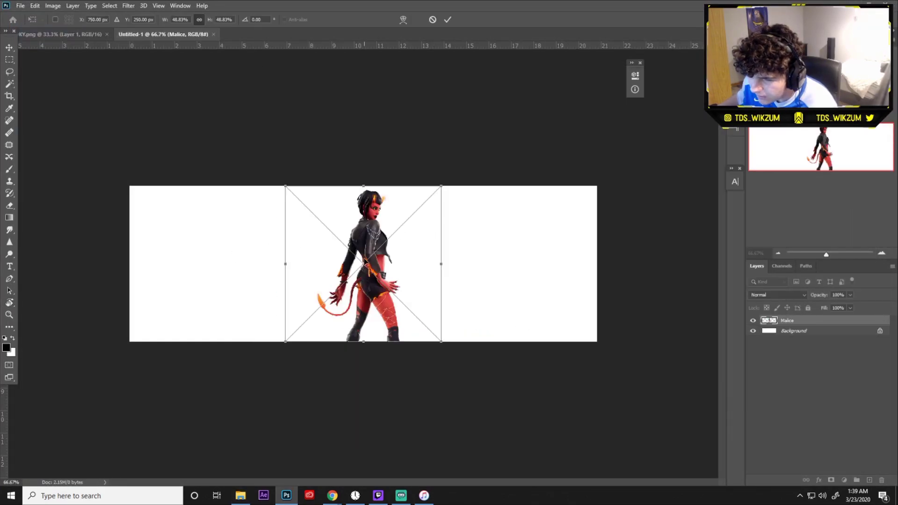
{"action": "left_click", "coordinate": [448, 19]}
{"action": "key", "text": "r"}
Copy the Season 2 Cinematic Pack Trailer preview image from Chrome and paste it into the Photoshop document directly above the Background layer
{"action": "mouse_move", "coordinate": [333, 496]}
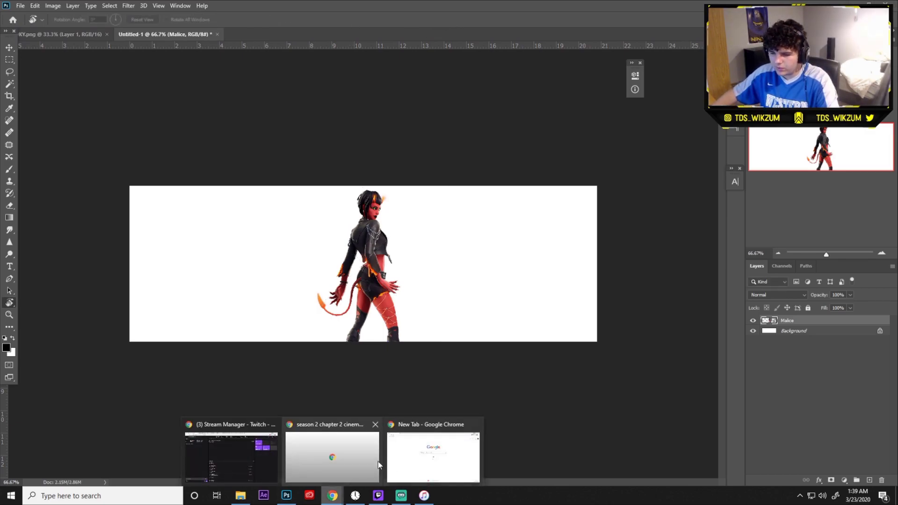
{"action": "left_click", "coordinate": [374, 461]}
{"action": "left_click", "coordinate": [416, 14]}
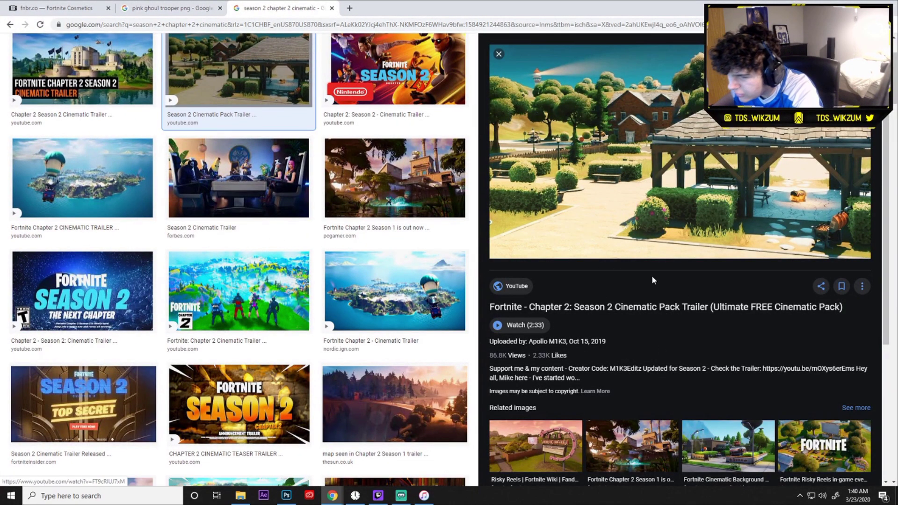
{"action": "right_click", "coordinate": [640, 144]}
{"action": "left_click", "coordinate": [706, 237]}
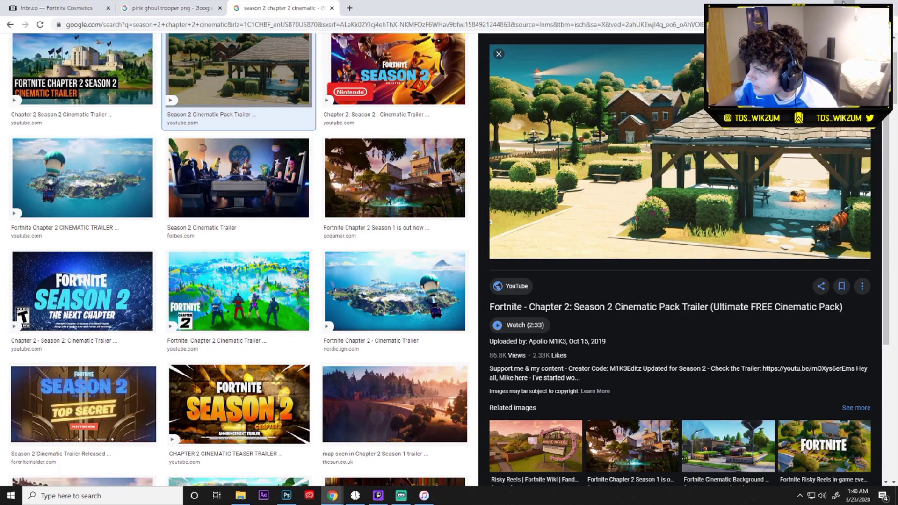
{"action": "key", "text": "alt+Tab"}
{"action": "left_click", "coordinate": [803, 330]}
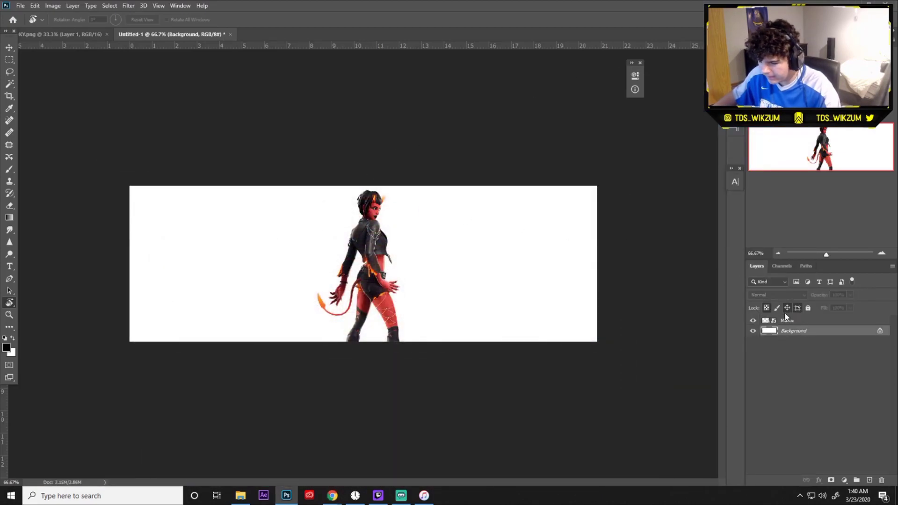
{"action": "key", "text": "ctrl+v"}
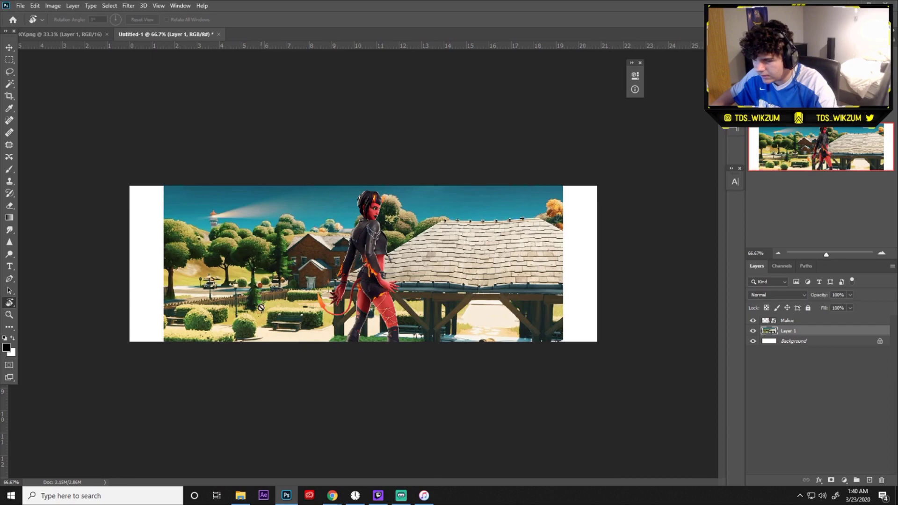
Scale the pasted scenery image to about 132% and shift it vertically so it covers the whole canvas
{"action": "scroll", "coordinate": [229, 181], "scroll_direction": "down", "scroll_amount": 2}
{"action": "key", "text": "ctrl+t"}
{"action": "left_click_drag", "start_coordinate": [532, 291], "coordinate": [595, 291]}
{"action": "left_click_drag", "start_coordinate": [449, 269], "coordinate": [449, 233]}
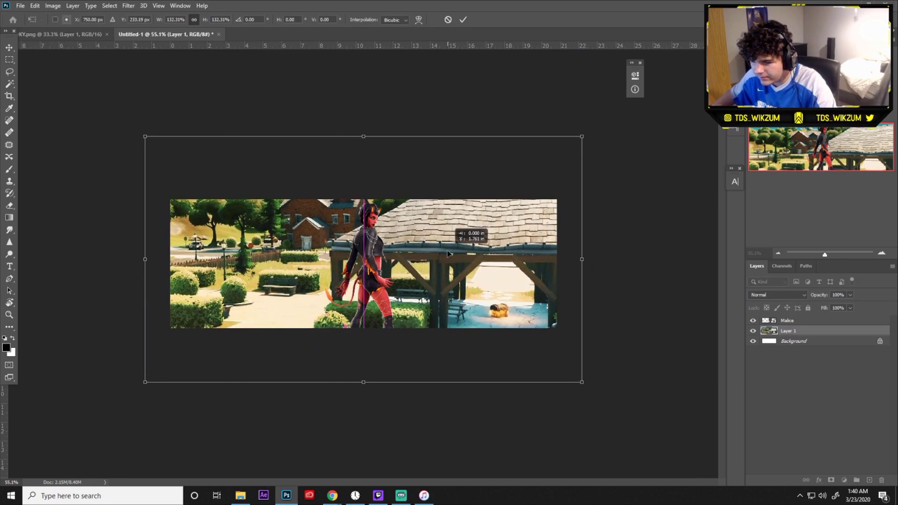
{"action": "left_click", "coordinate": [463, 19]}
Add a Black & White adjustment above the scenery layer with Reds 24, Yellows 7 and Greens 10
{"action": "left_click_drag", "start_coordinate": [824, 254], "coordinate": [829, 254]}
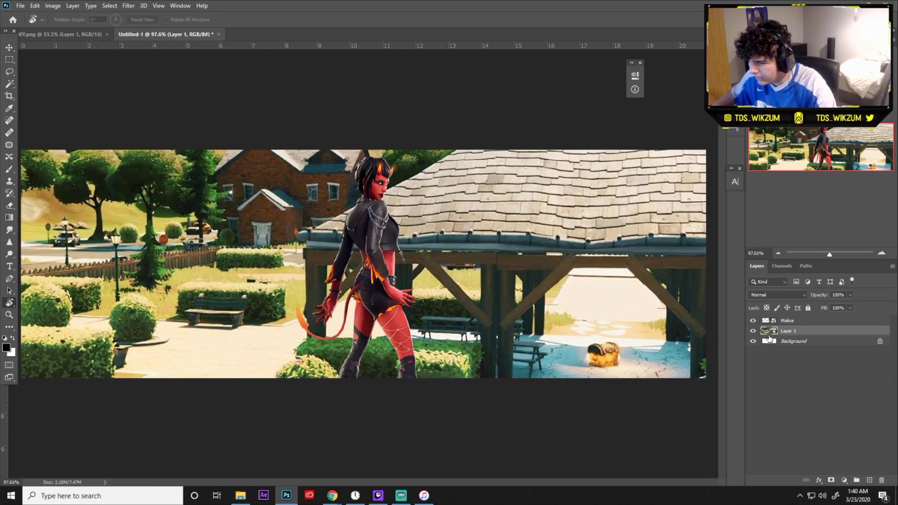
{"action": "left_click", "coordinate": [844, 480]}
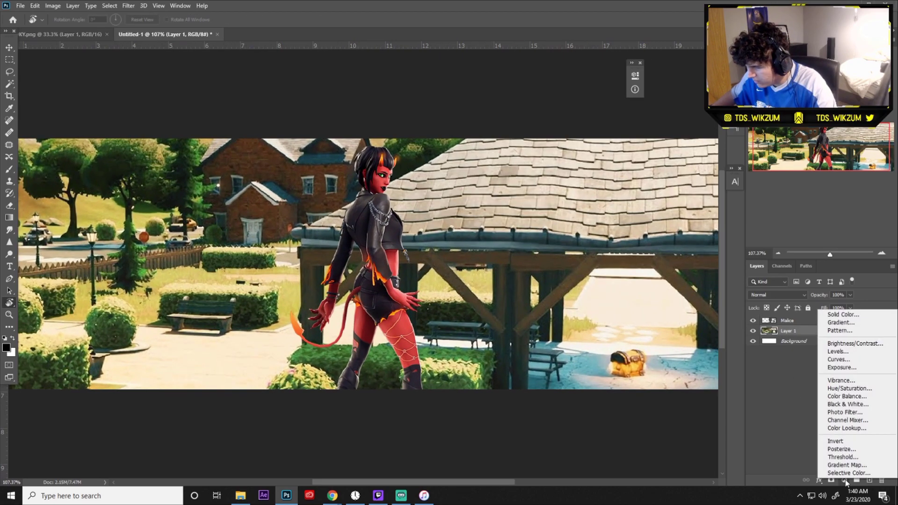
{"action": "left_click", "coordinate": [841, 405]}
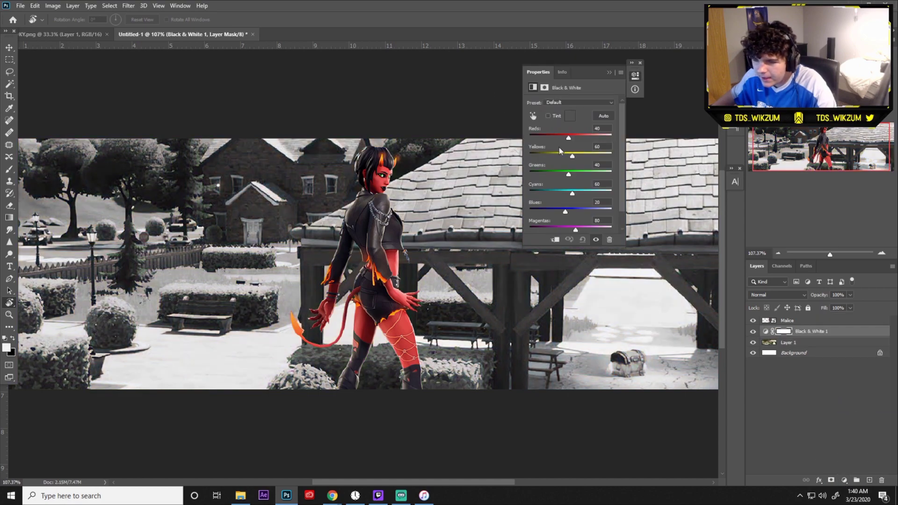
{"action": "left_click_drag", "start_coordinate": [567, 156], "coordinate": [563, 156]}
{"action": "mouse_move", "coordinate": [568, 174]}
{"action": "left_mouse_down"}
{"action": "mouse_move", "coordinate": [551, 172]}
{"action": "mouse_move", "coordinate": [564, 175]}
{"action": "left_mouse_up"}
{"action": "left_click_drag", "start_coordinate": [563, 136], "coordinate": [565, 136]}
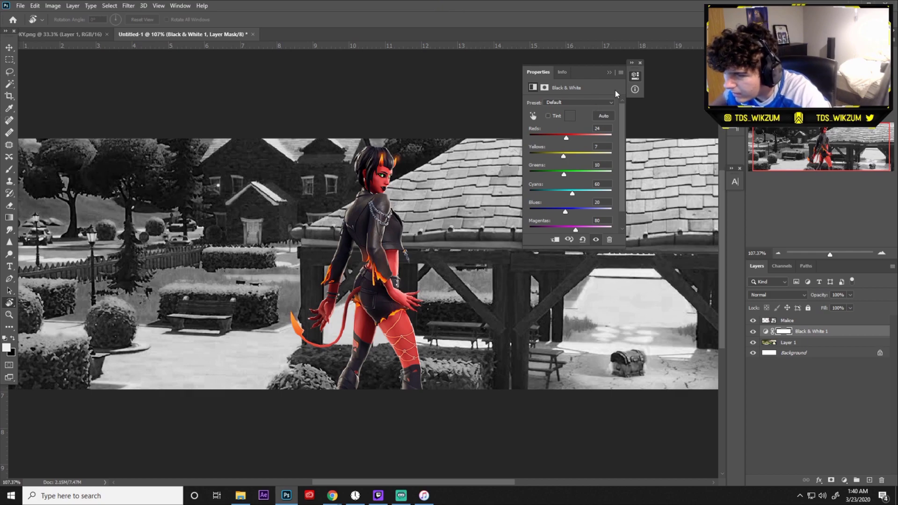
{"action": "left_click", "coordinate": [608, 71]}
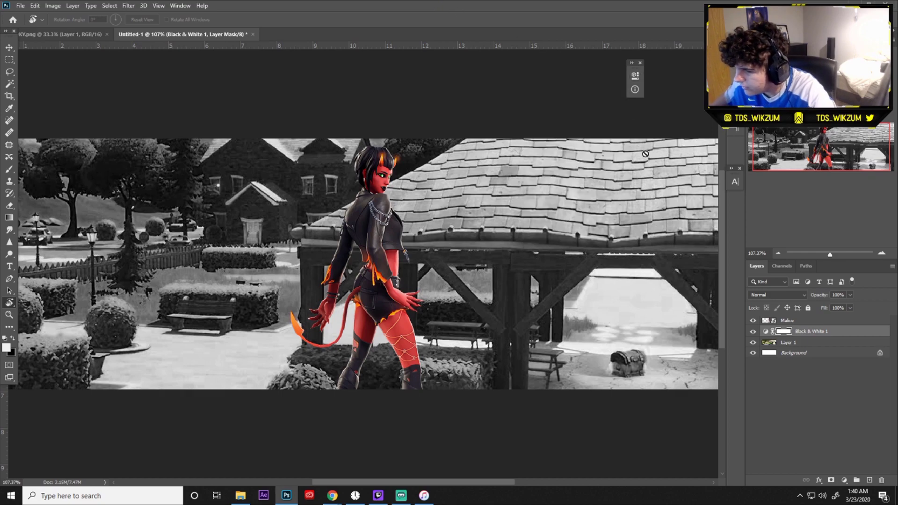
Merge the Black & White adjustment with the scenery layer beneath it
{"action": "left_click", "coordinate": [813, 341], "text": "shift"}
{"action": "right_click", "coordinate": [814, 342]}
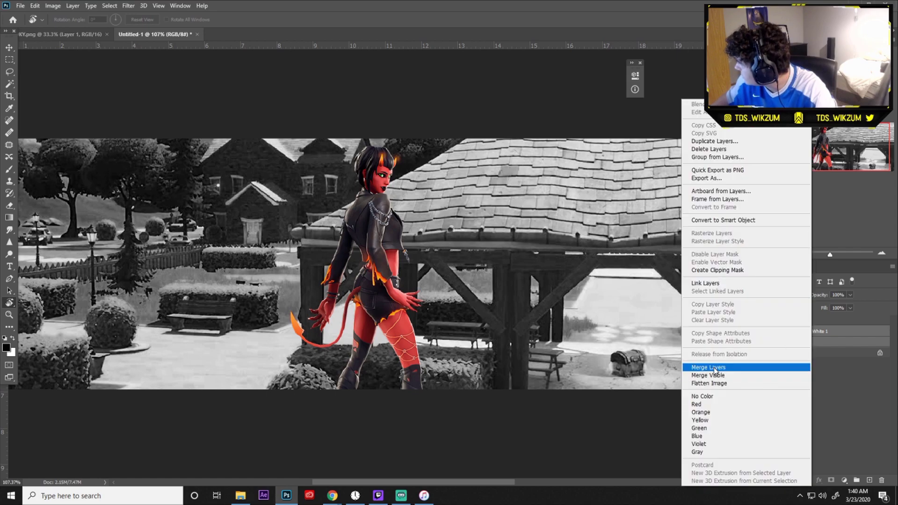
{"action": "left_click", "coordinate": [708, 368]}
Apply a Motion Blur to the merged scenery layer with a 0° angle and a distance of 29 pixels
{"action": "left_click", "coordinate": [144, 6]}
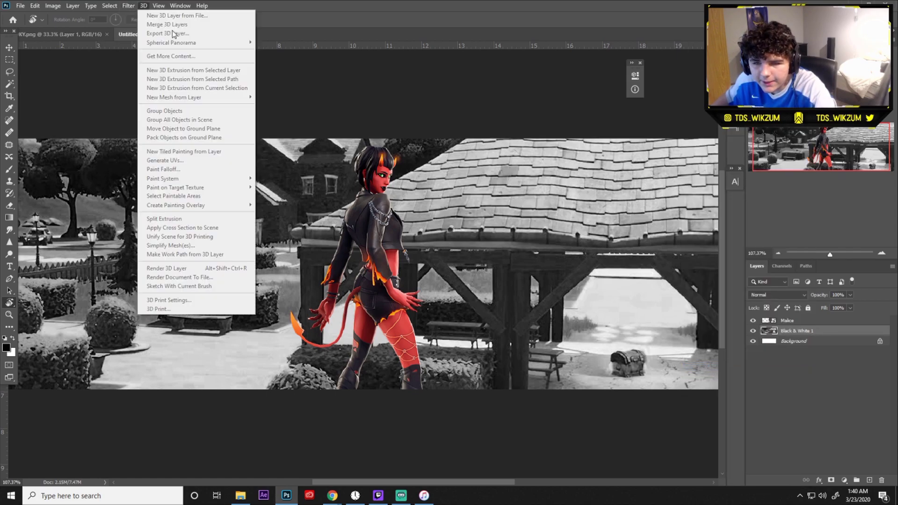
{"action": "mouse_move", "coordinate": [53, 5]}
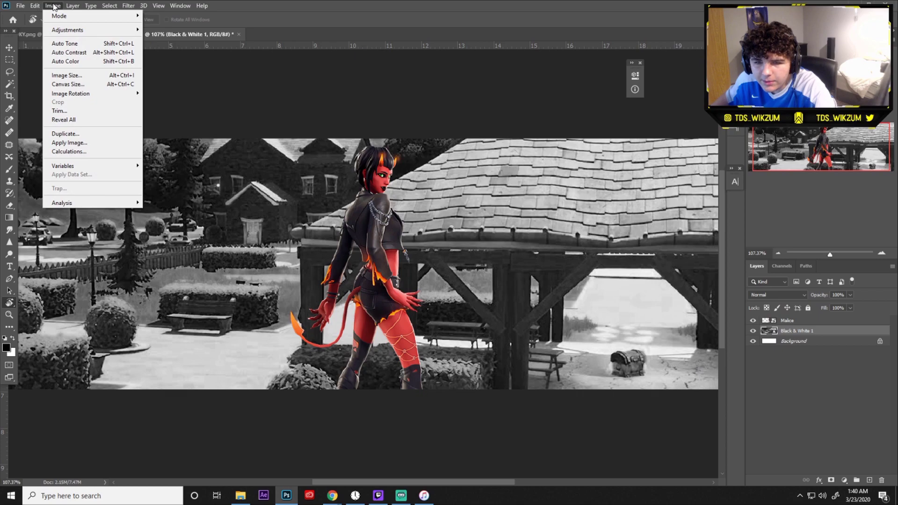
{"action": "mouse_move", "coordinate": [128, 5]}
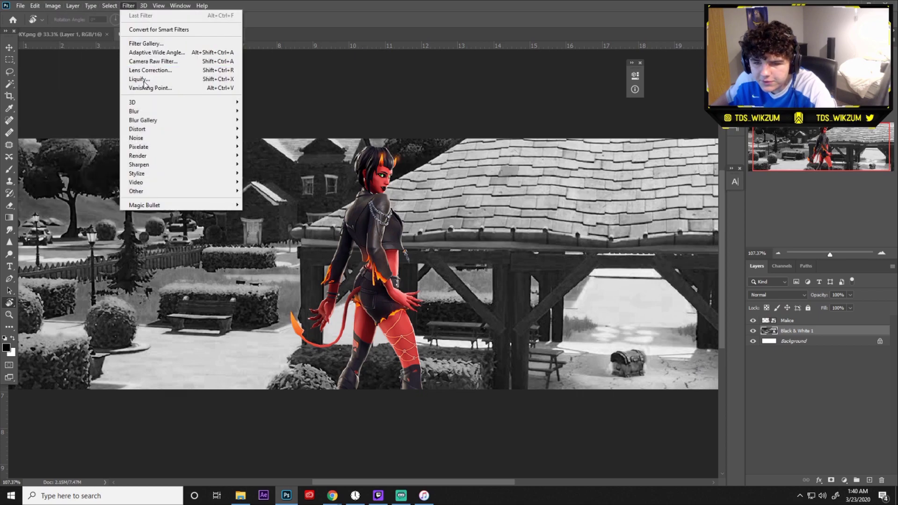
{"action": "mouse_move", "coordinate": [150, 112]}
{"action": "left_click", "coordinate": [264, 164]}
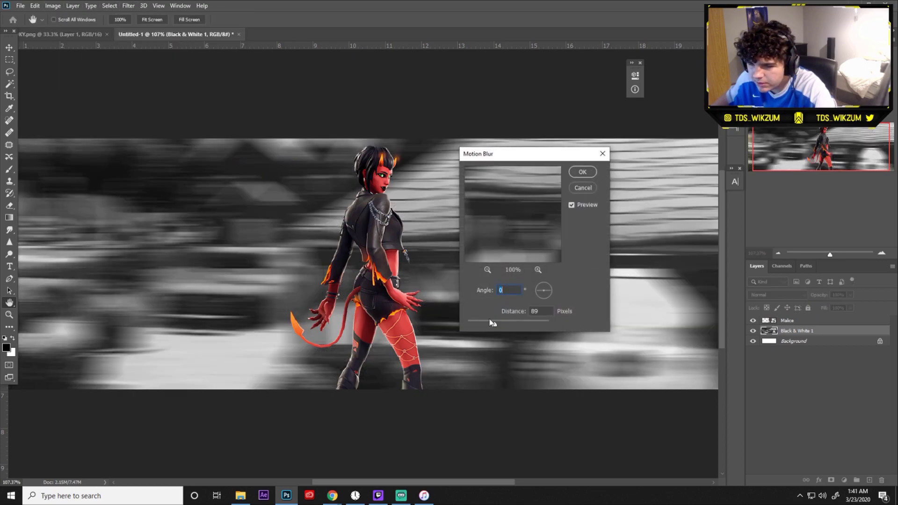
{"action": "left_click_drag", "start_coordinate": [478, 324], "coordinate": [481, 325]}
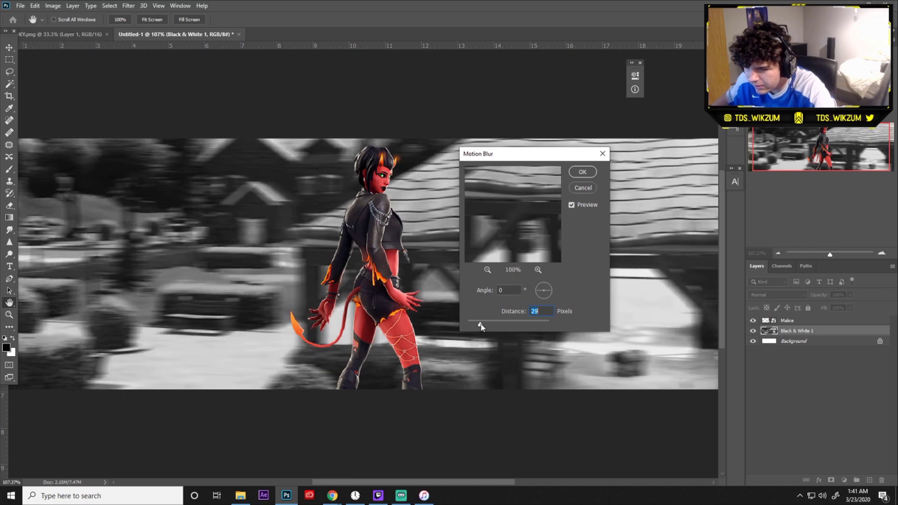
{"action": "left_click", "coordinate": [587, 176]}
Apply a Gaussian Blur with a radius of 2.8 pixels to the scenery layer
{"action": "left_click", "coordinate": [128, 5]}
{"action": "mouse_move", "coordinate": [166, 112]}
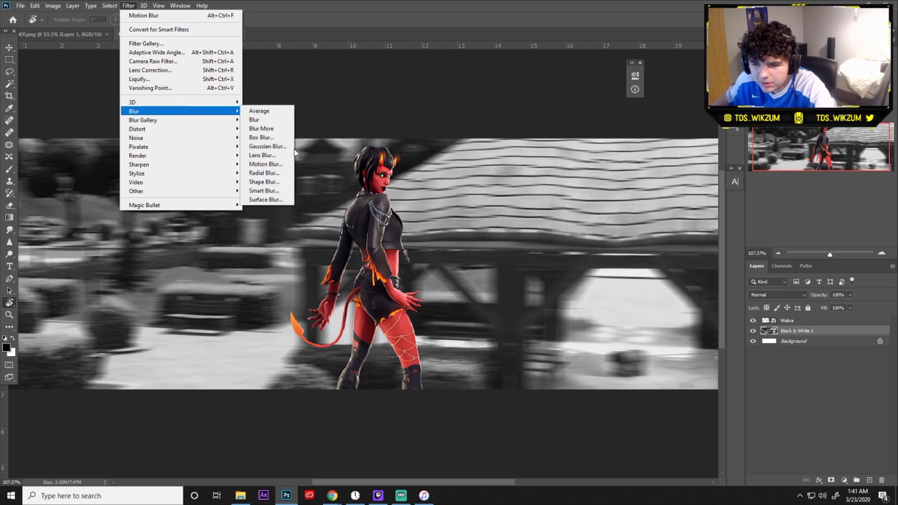
{"action": "left_click", "coordinate": [293, 149]}
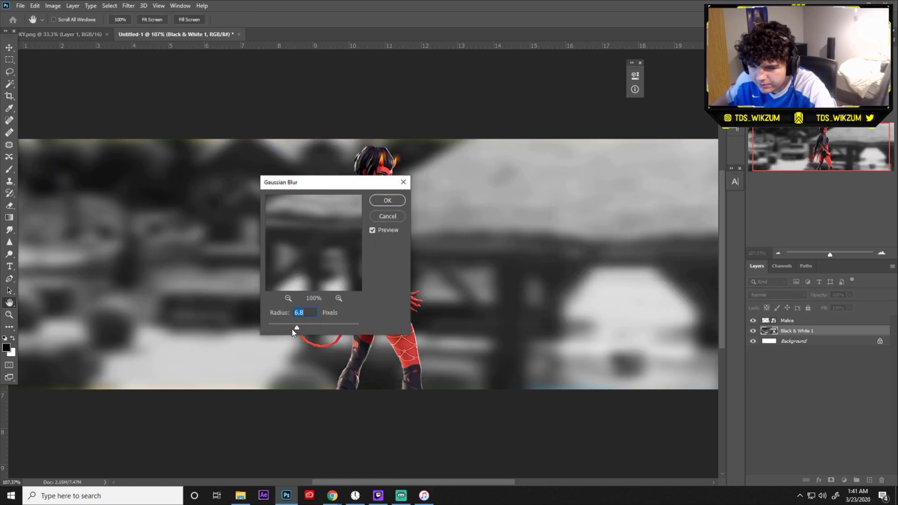
{"action": "left_click_drag", "start_coordinate": [293, 329], "coordinate": [283, 327]}
{"action": "key", "text": "Return"}
{"action": "key", "text": "r"}
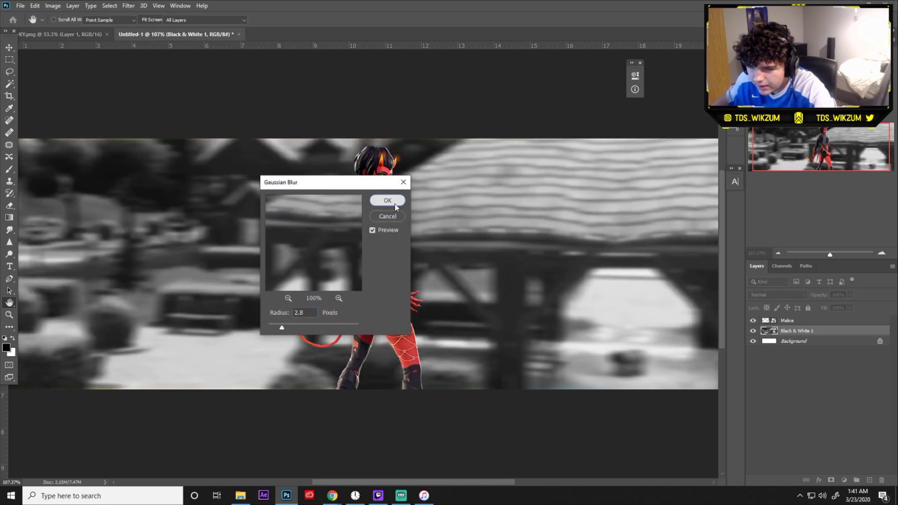
Enlarge the blurred scenery layer slightly so its faded edges fall outside the canvas
{"action": "scroll", "coordinate": [368, 217], "scroll_direction": "down", "scroll_amount": 3}
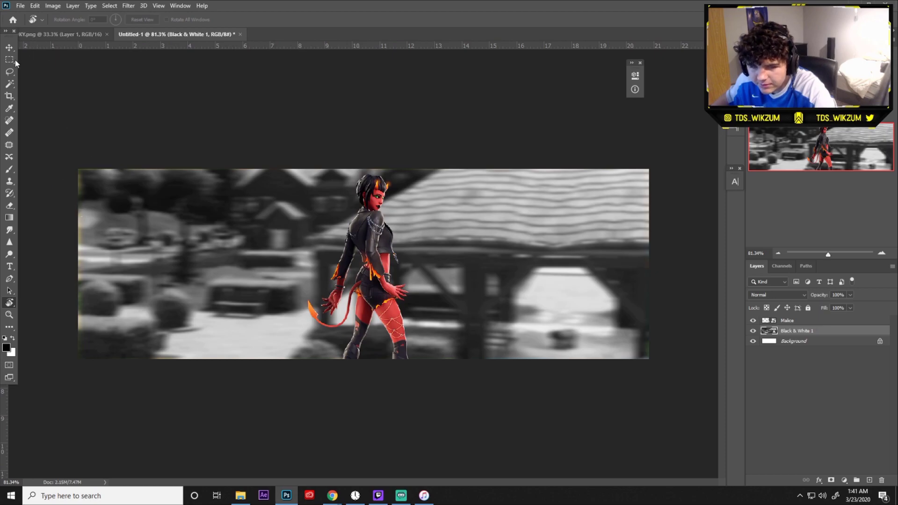
{"action": "key", "text": "v"}
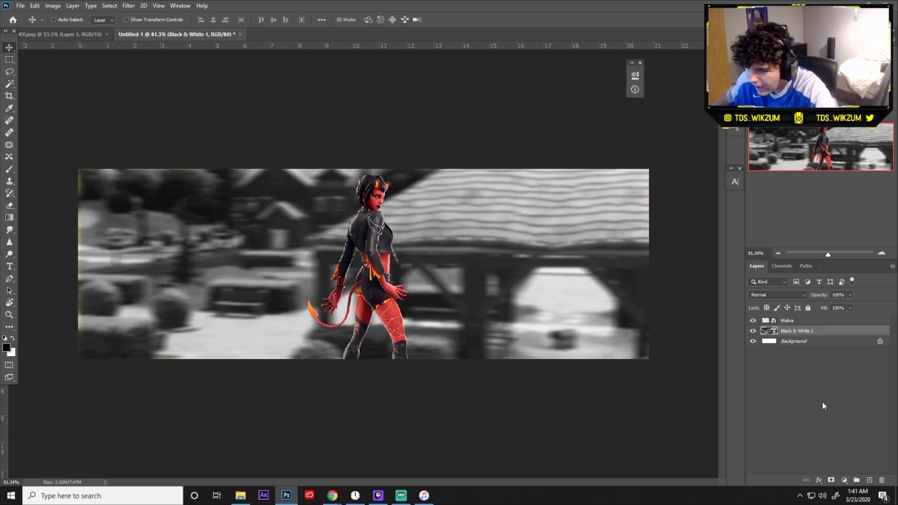
{"action": "key", "text": "ctrl+t"}
{"action": "left_click_drag", "start_coordinate": [687, 263], "coordinate": [695, 265]}
{"action": "left_click", "coordinate": [461, 20]}
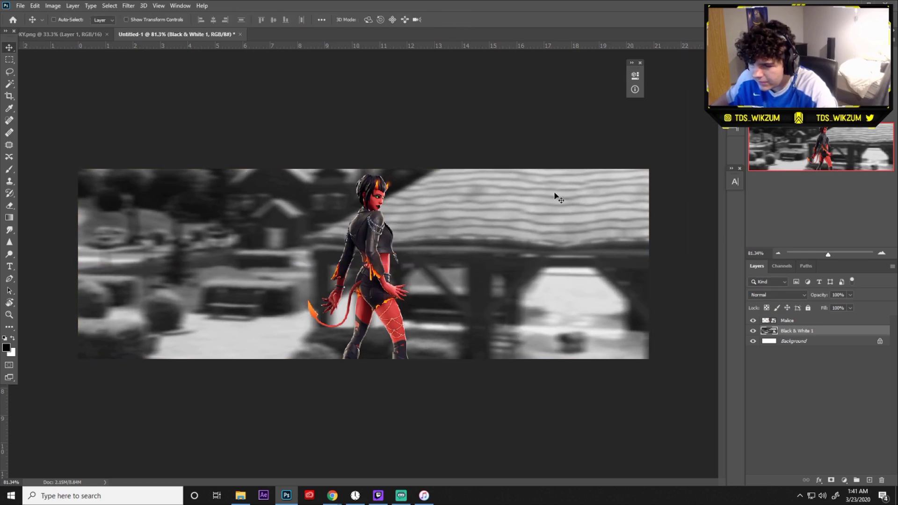
Scale the Malice render to about 78% and move it to the left part of the banner, with the head just inside the canvas
{"action": "left_click", "coordinate": [781, 321]}
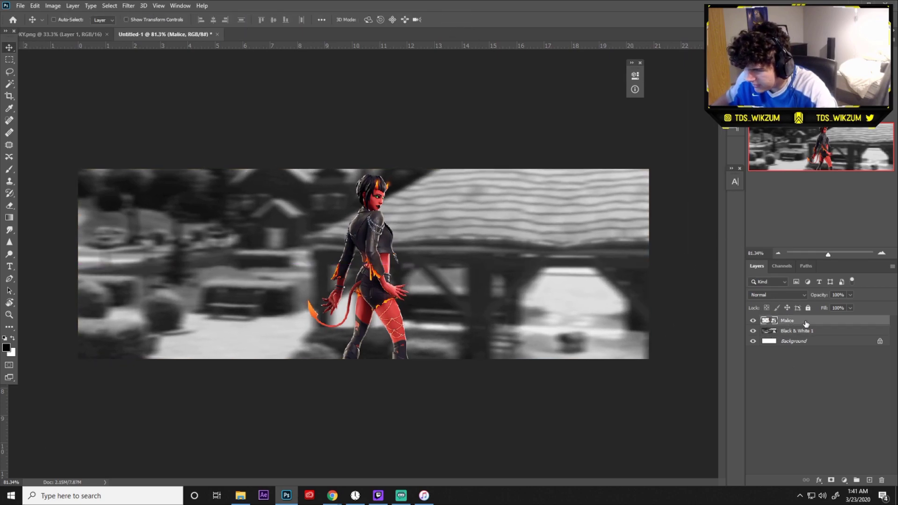
{"action": "key", "text": "ctrl+t"}
{"action": "left_click_drag", "start_coordinate": [460, 262], "coordinate": [528, 263]}
{"action": "left_click_drag", "start_coordinate": [412, 261], "coordinate": [225, 289]}
{"action": "left_click_drag", "start_coordinate": [341, 294], "coordinate": [386, 294]}
{"action": "left_click_drag", "start_coordinate": [300, 283], "coordinate": [277, 301]}
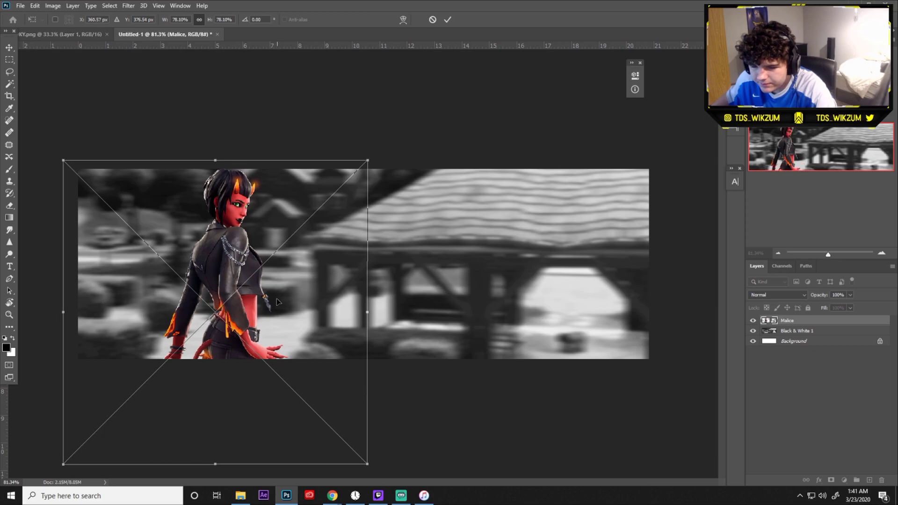
{"action": "left_click", "coordinate": [448, 19]}
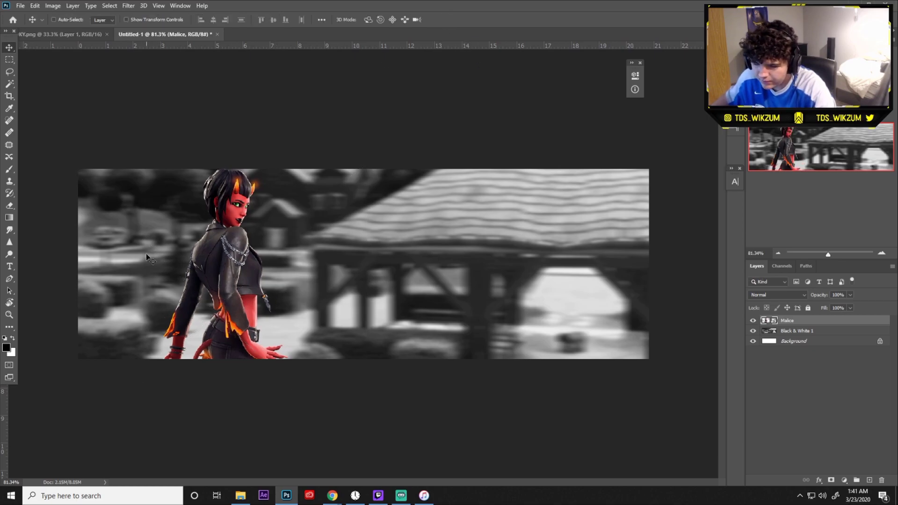
{"action": "scroll", "coordinate": [233, 239], "scroll_direction": "up", "scroll_amount": 1}
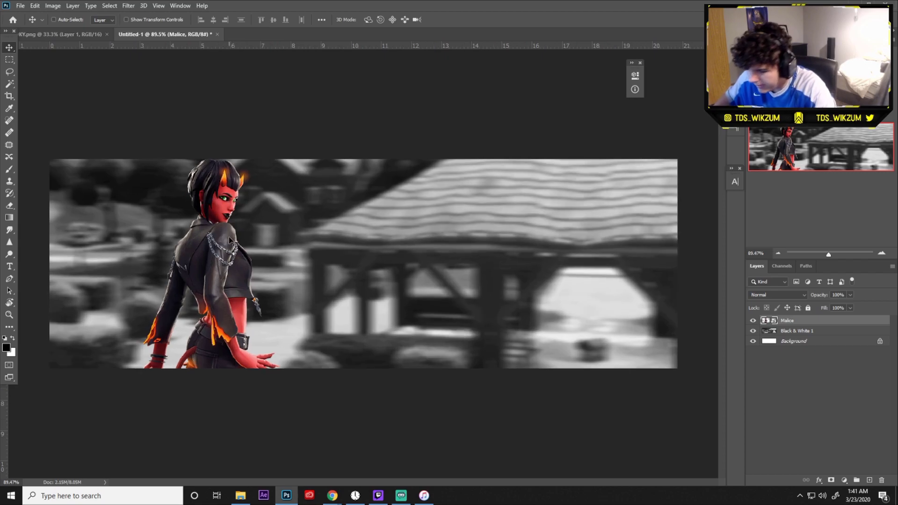
{"action": "left_click", "coordinate": [791, 332]}
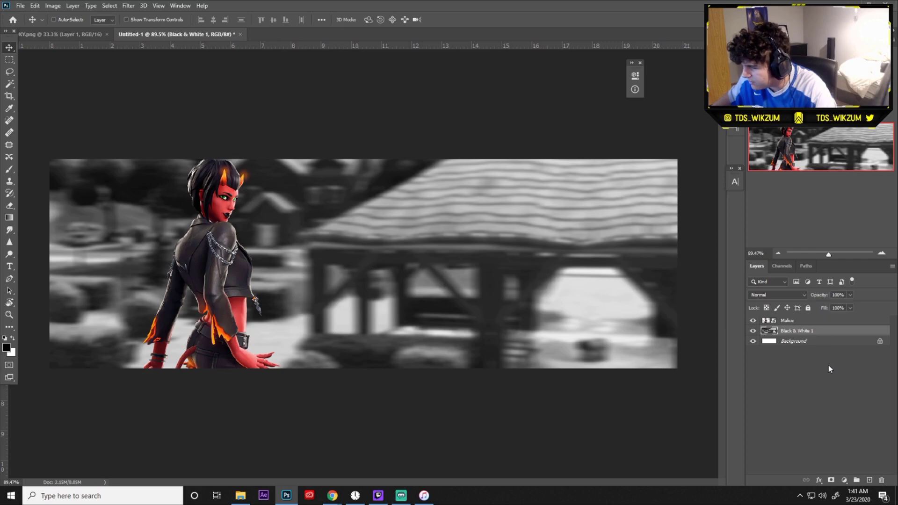
{"action": "left_click", "coordinate": [843, 481]}
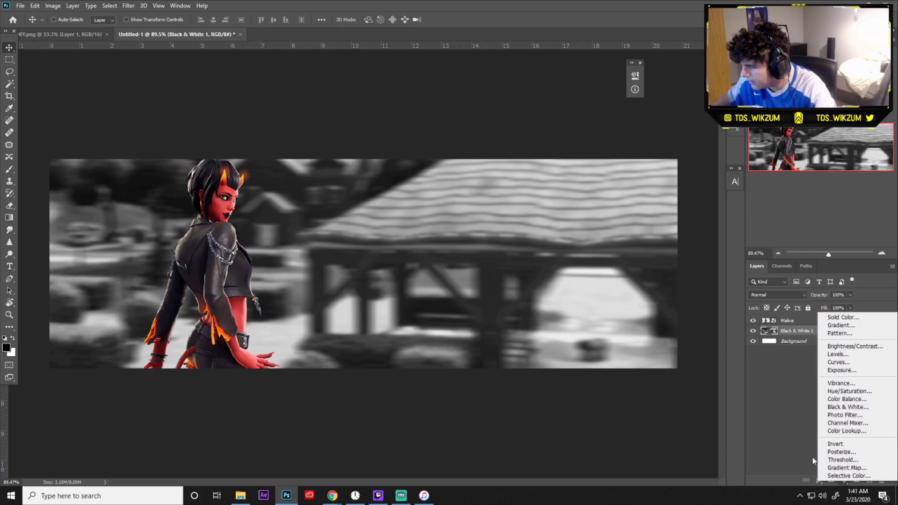
{"action": "left_click", "coordinate": [842, 481]}
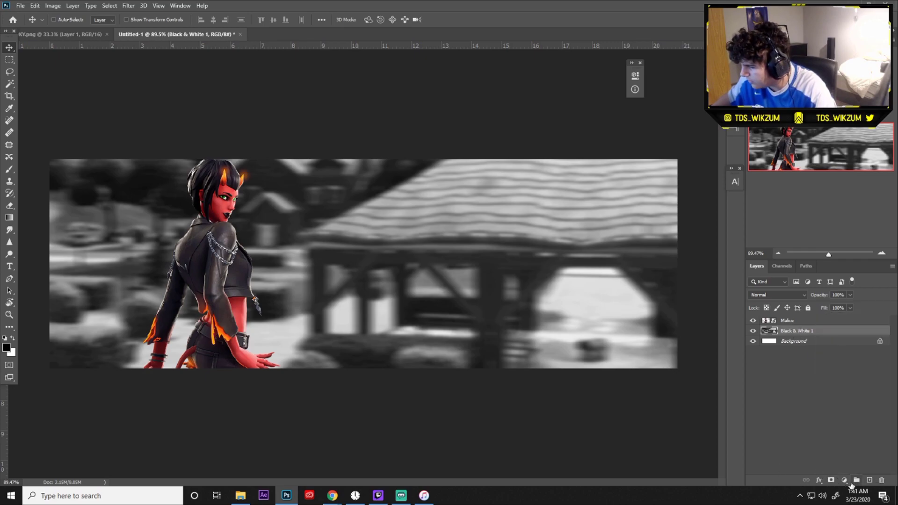
Add a Gradient Map adjustment above the scenery layer and set its starting colour stop to ff0000
{"action": "left_click", "coordinate": [844, 481]}
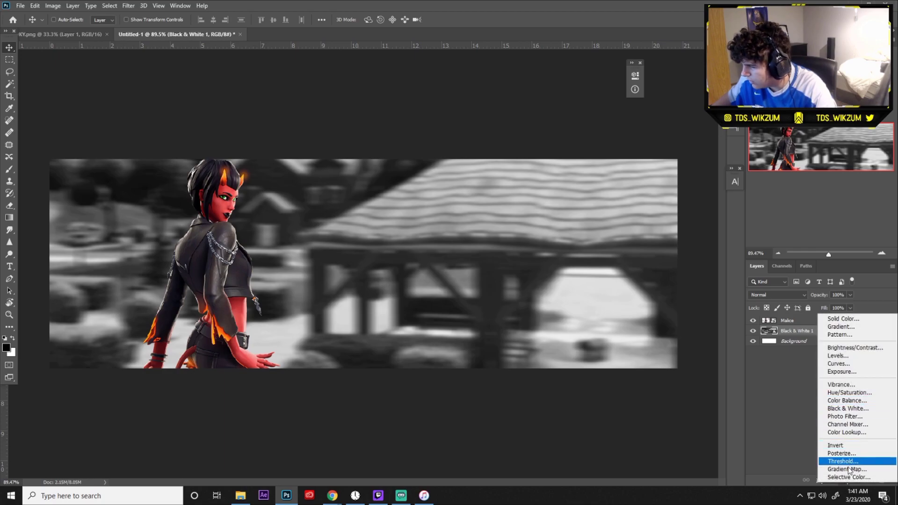
{"action": "left_click", "coordinate": [847, 469]}
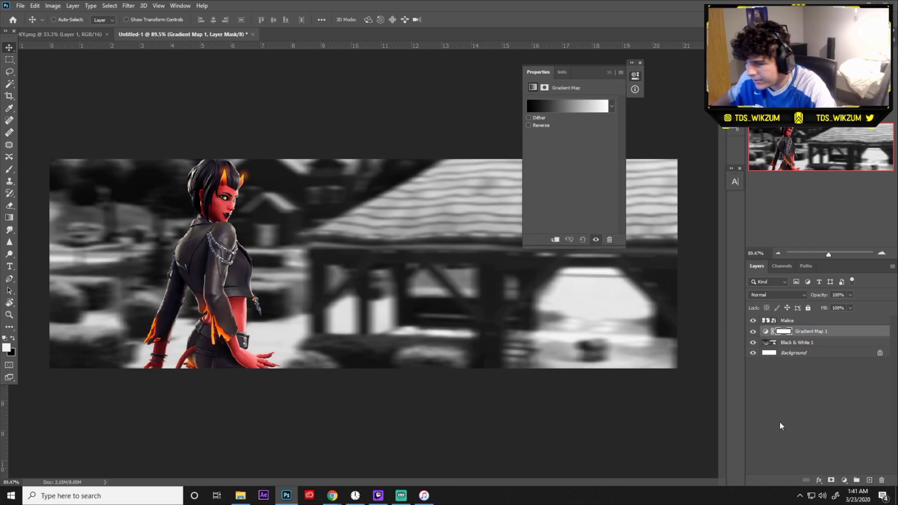
{"action": "left_click", "coordinate": [535, 109]}
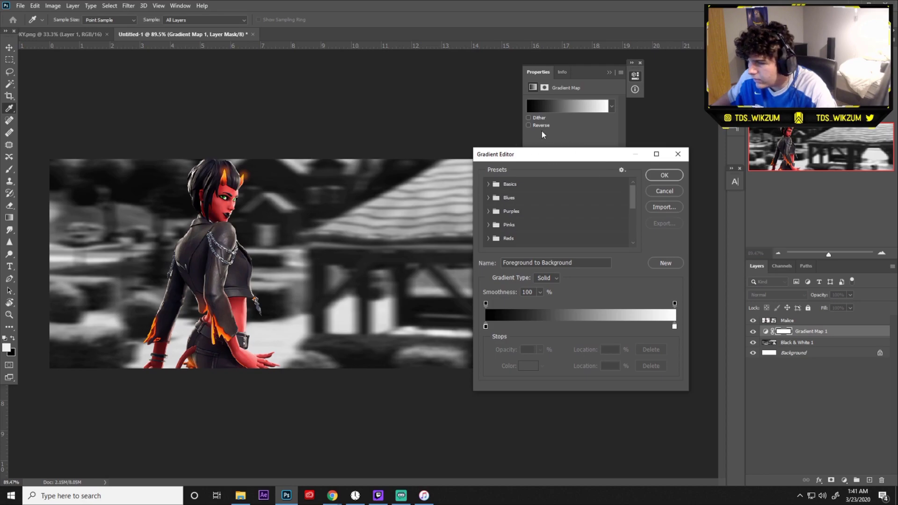
{"action": "double_click", "coordinate": [485, 326]}
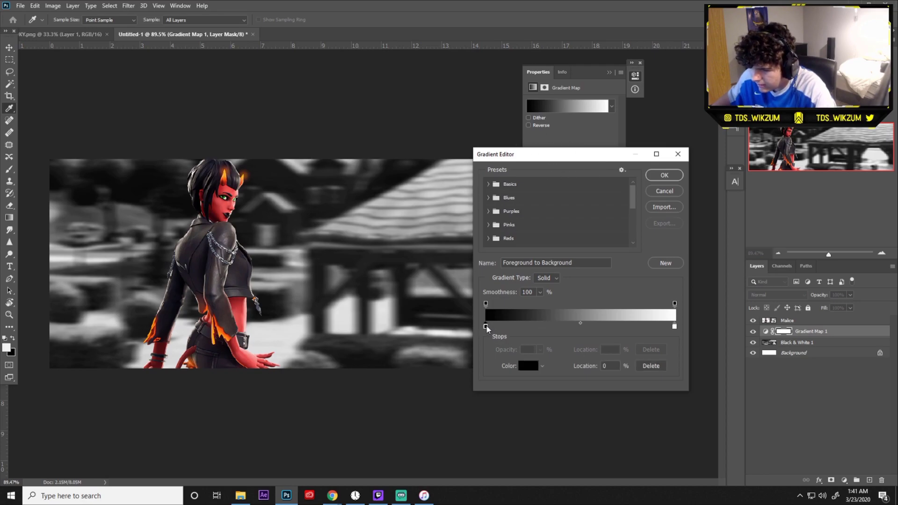
{"action": "type", "text": "dc0909"}
{"action": "key", "text": "ctrl+a"}
{"action": "type", "text": "ff0000"}
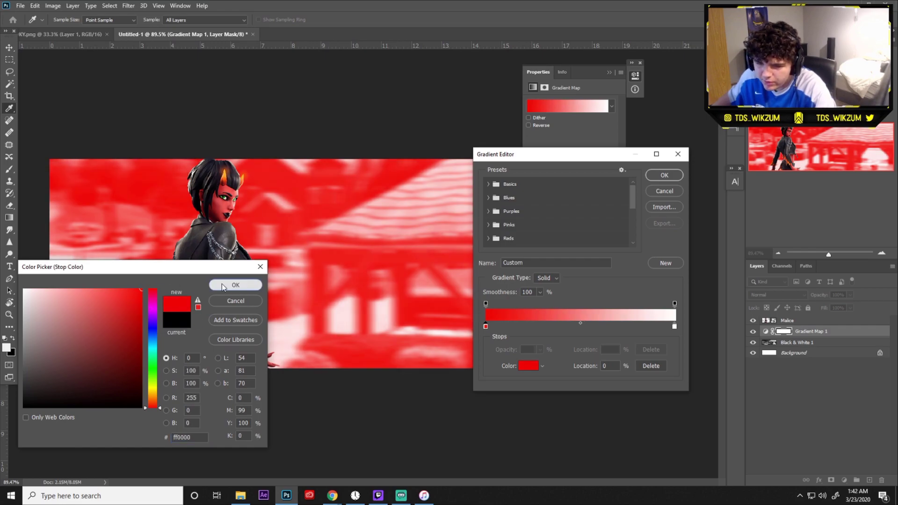
{"action": "left_click", "coordinate": [236, 285]}
Set the gradient map's end colour stop to black (000000) and accept the gradient
{"action": "double_click", "coordinate": [674, 326]}
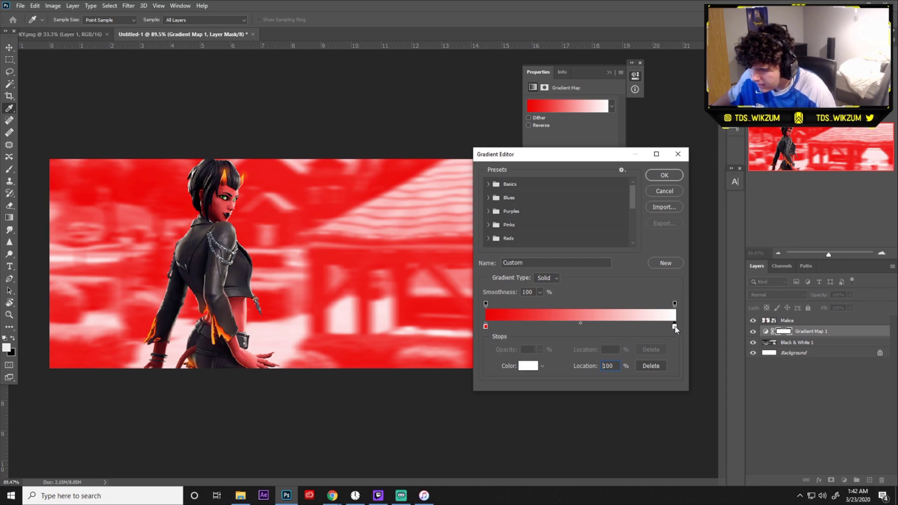
{"action": "type", "text": "5e0000"}
{"action": "type", "text": "000000"}
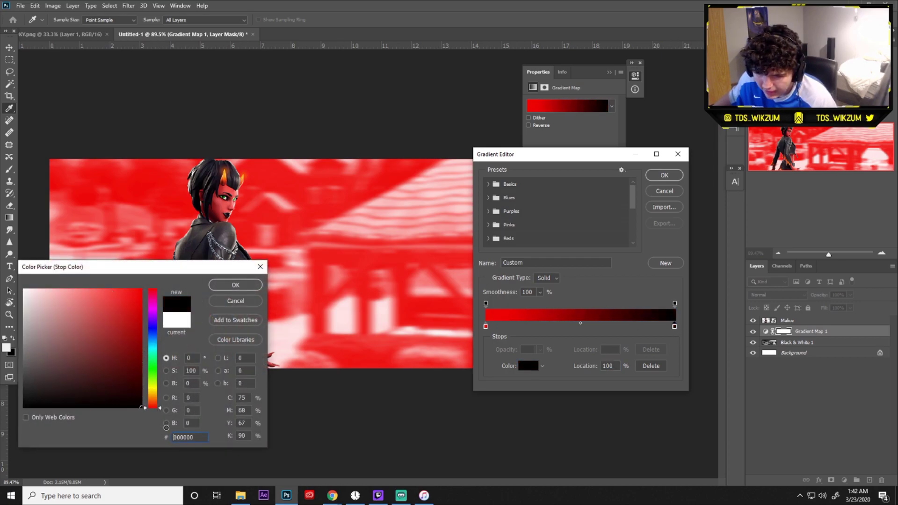
{"action": "left_click", "coordinate": [236, 285]}
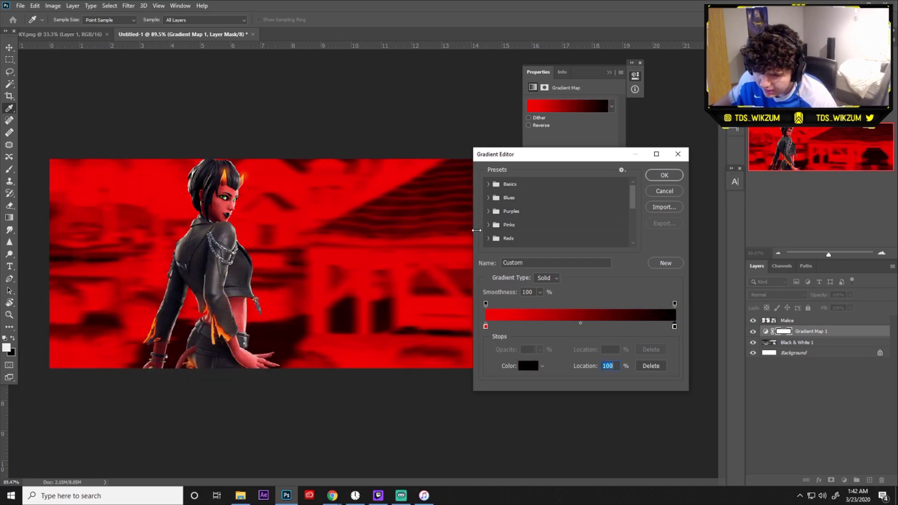
{"action": "left_click", "coordinate": [663, 175]}
Try the gradient map reversed and restore its direction, then set its layer blend mode to Soft Light
{"action": "left_click", "coordinate": [528, 126]}
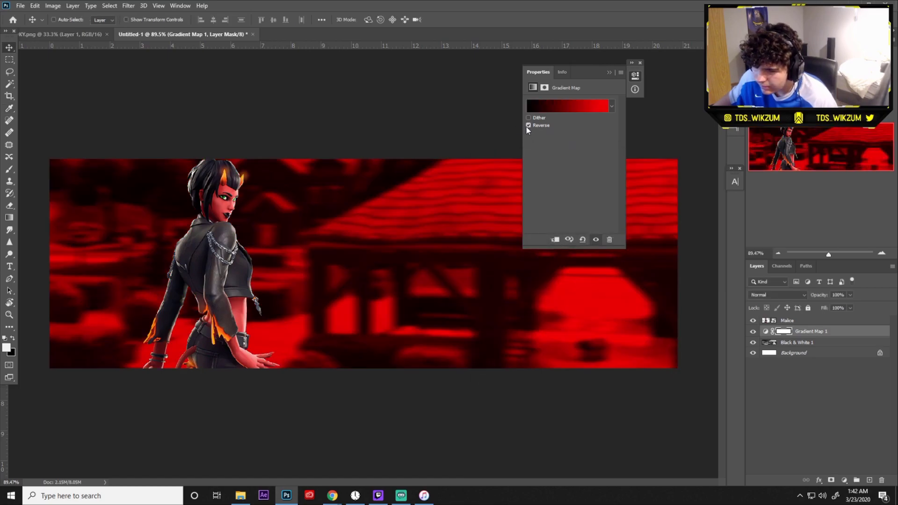
{"action": "left_click", "coordinate": [527, 126]}
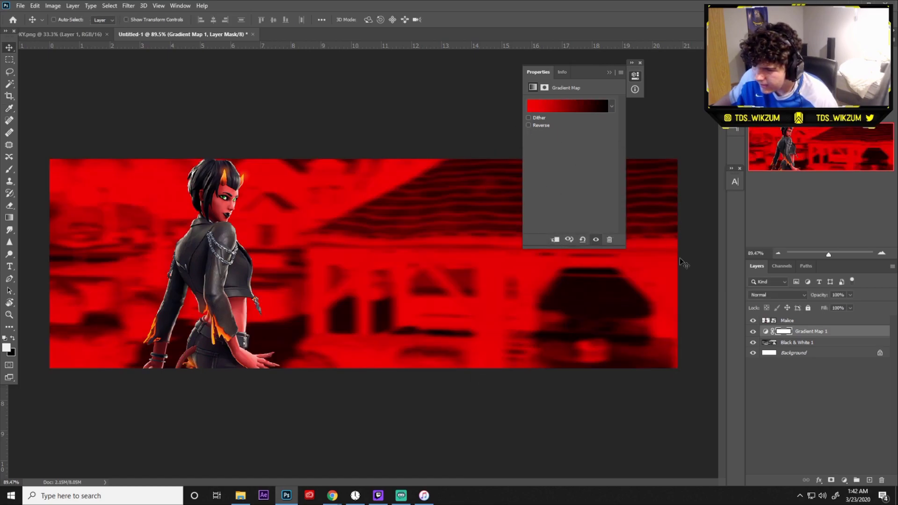
{"action": "left_click", "coordinate": [798, 294]}
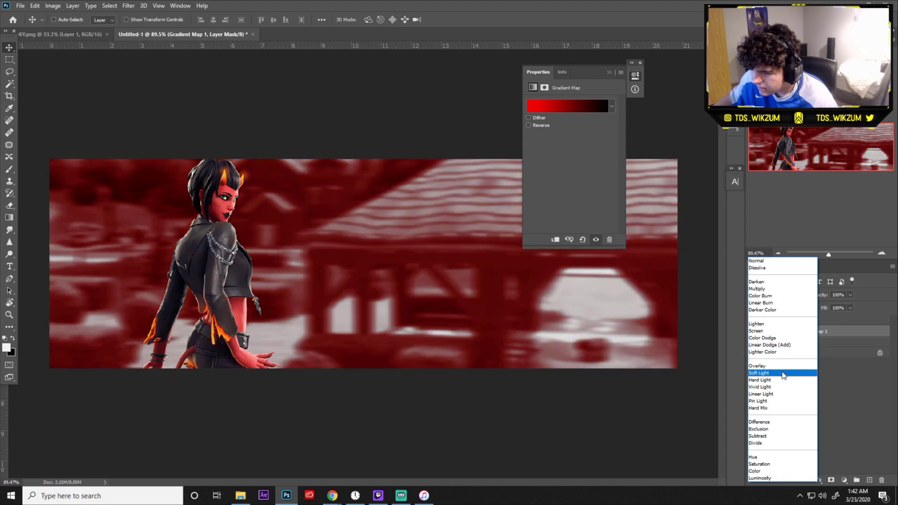
{"action": "left_click", "coordinate": [782, 373]}
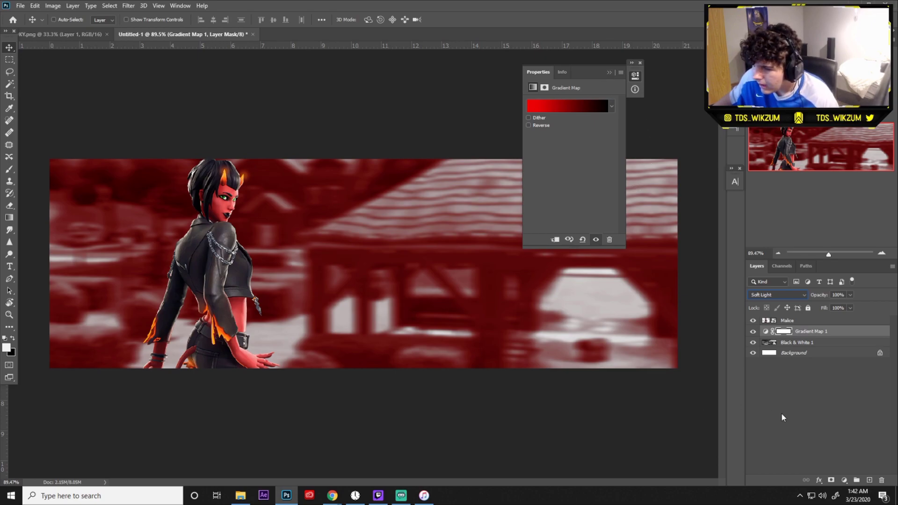
{"action": "left_click", "coordinate": [801, 416]}
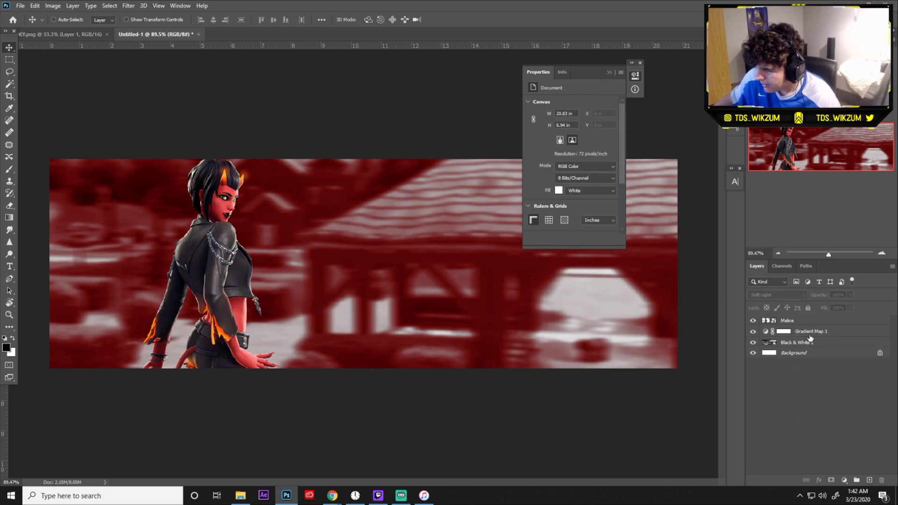
{"action": "left_click", "coordinate": [809, 335]}
Try moving the Malice render slightly lower on the banner, and undo the move
{"action": "left_click", "coordinate": [9, 59]}
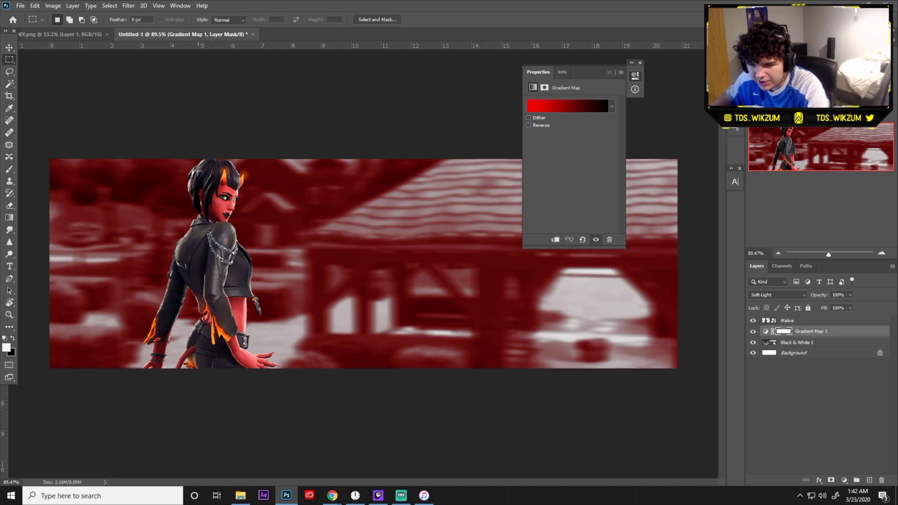
{"action": "scroll", "coordinate": [167, 192], "scroll_direction": "up", "scroll_amount": 4}
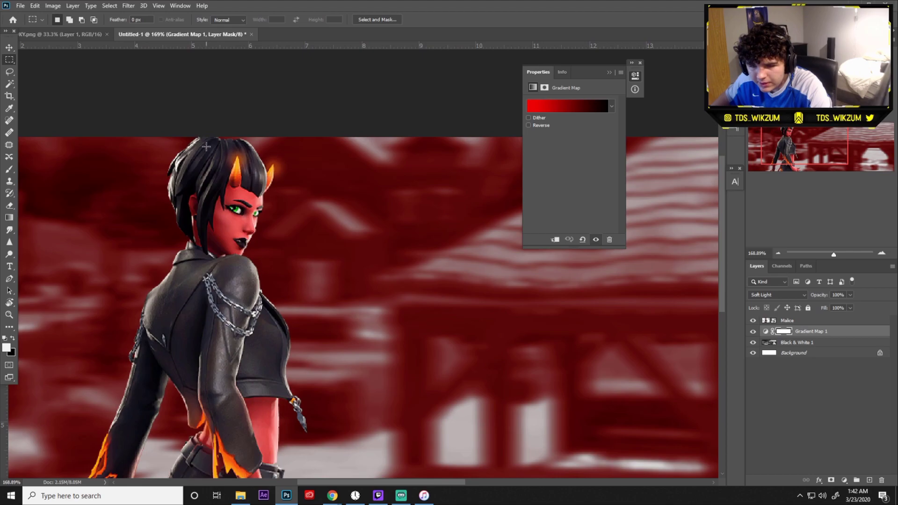
{"action": "left_click", "coordinate": [785, 321]}
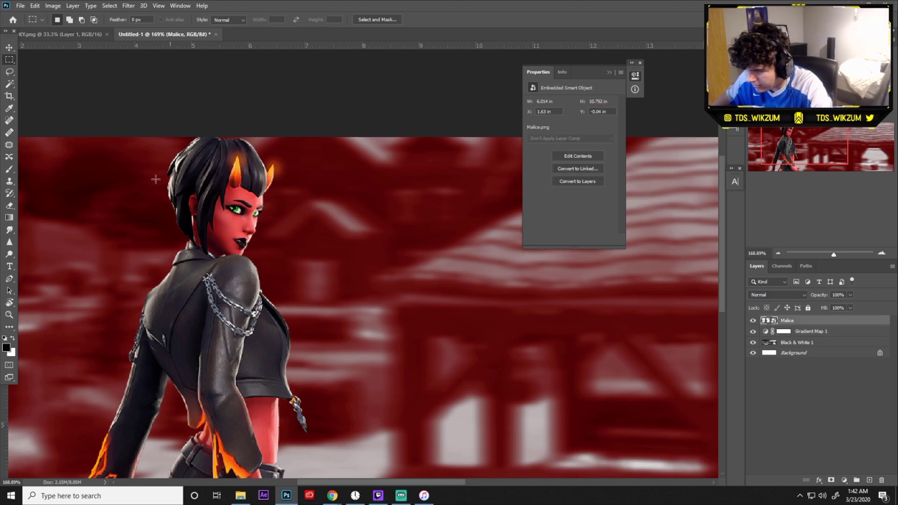
{"action": "left_click", "coordinate": [10, 48]}
{"action": "left_click_drag", "start_coordinate": [213, 116], "coordinate": [213, 125]}
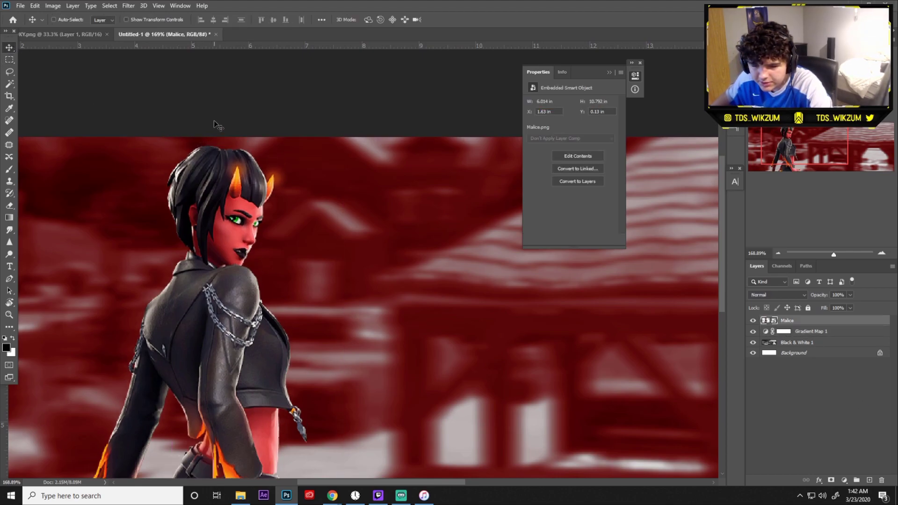
{"action": "key", "text": "ctrl+z"}
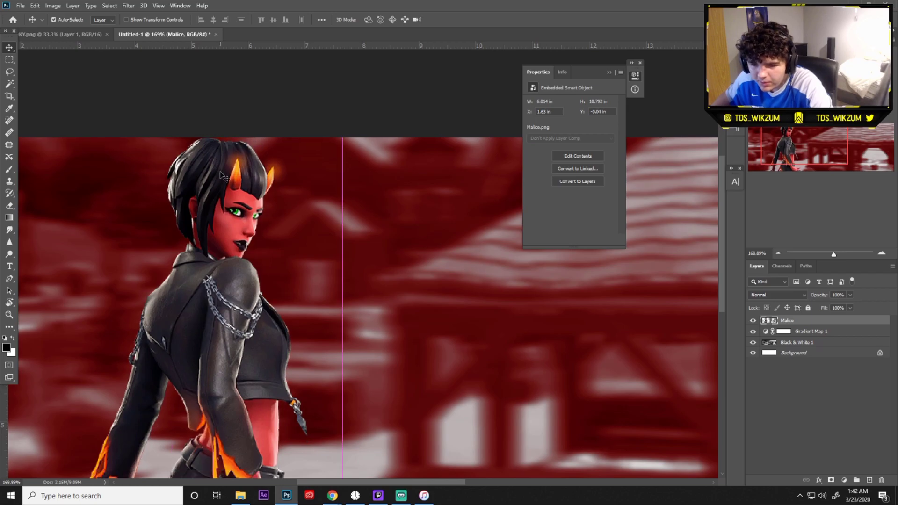
Make a full-height rectangular selection from the banner's left edge to the middle of the character's head
{"action": "scroll", "coordinate": [223, 183], "scroll_direction": "down", "scroll_amount": 3}
{"action": "scroll", "coordinate": [26, 147], "scroll_direction": "left", "scroll_amount": 1}
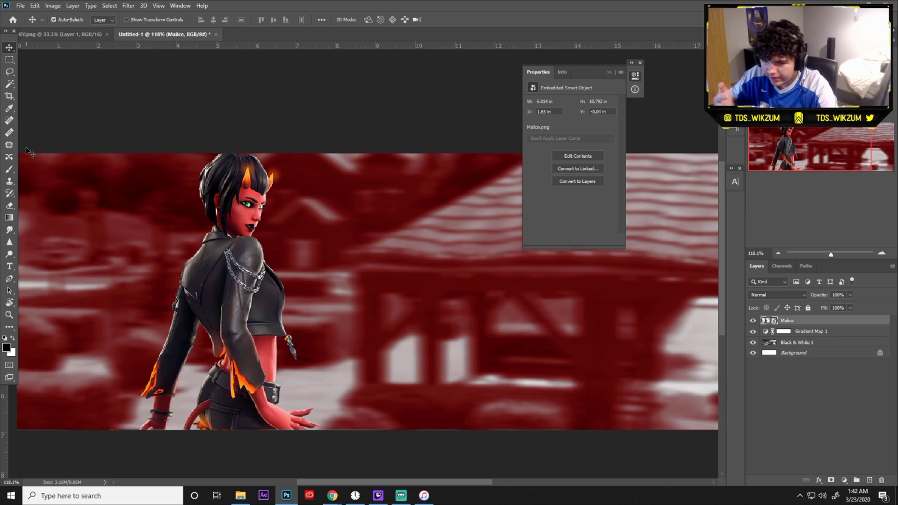
{"action": "scroll", "coordinate": [52, 147], "scroll_direction": "left", "scroll_amount": 2}
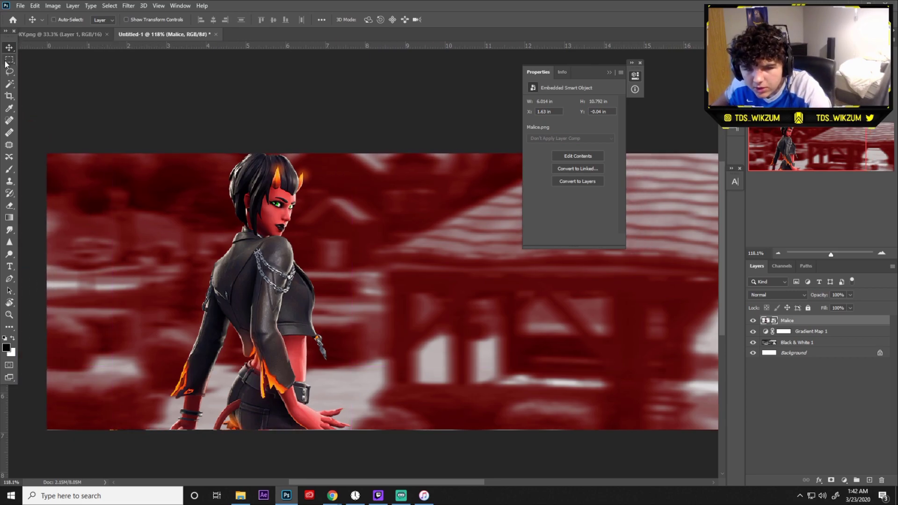
{"action": "key", "text": "m"}
{"action": "left_click_drag", "start_coordinate": [47, 154], "coordinate": [257, 462]}
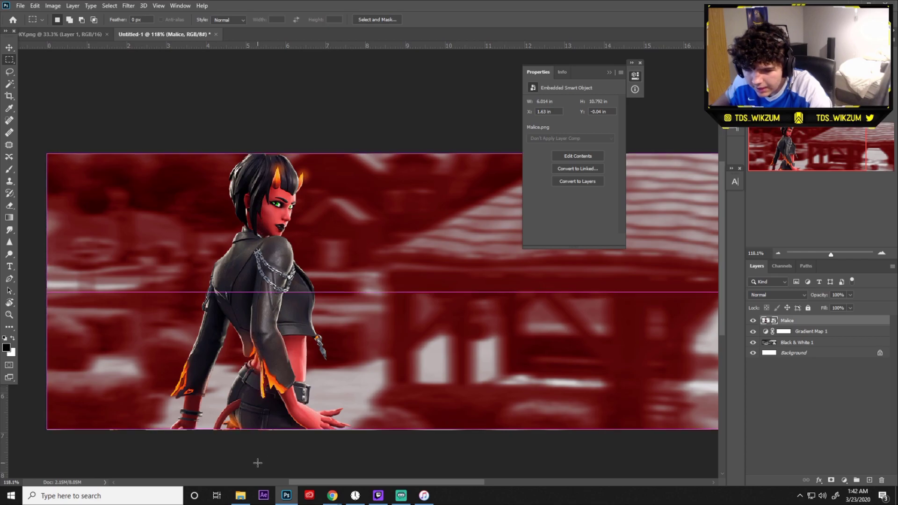
{"action": "key", "text": "Delete"}
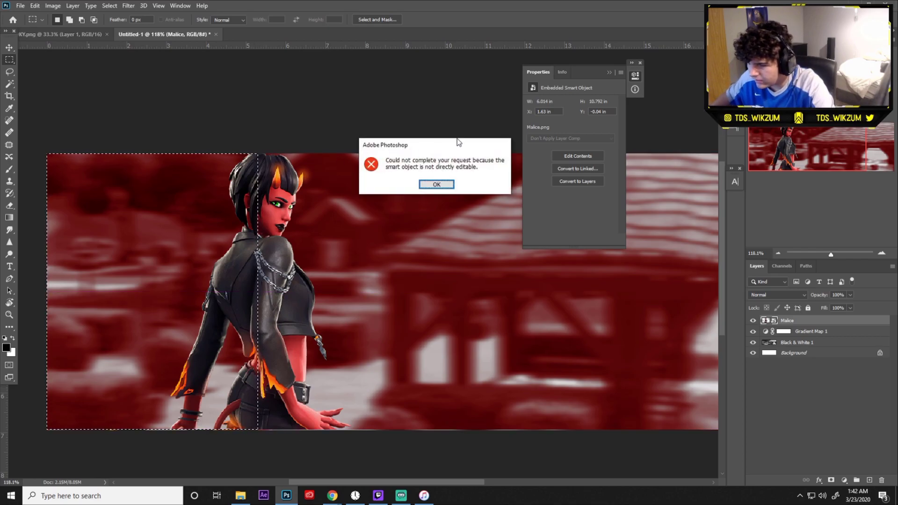
{"action": "left_click", "coordinate": [437, 183]}
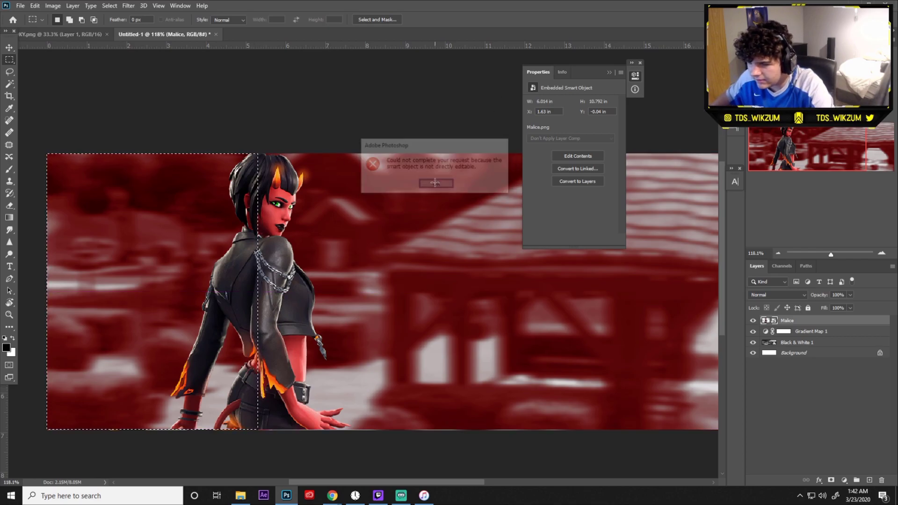
Mask the red gradient map out of the selected left area by filling its layer mask with black, and deselect
{"action": "left_click", "coordinate": [784, 331]}
{"action": "key", "text": "x"}
{"action": "key", "text": "Delete"}
{"action": "key", "text": "ctrl+d"}
{"action": "scroll", "coordinate": [607, 400], "scroll_direction": "down", "scroll_amount": 1}
{"action": "scroll", "coordinate": [606, 400], "scroll_direction": "down", "scroll_amount": 3}
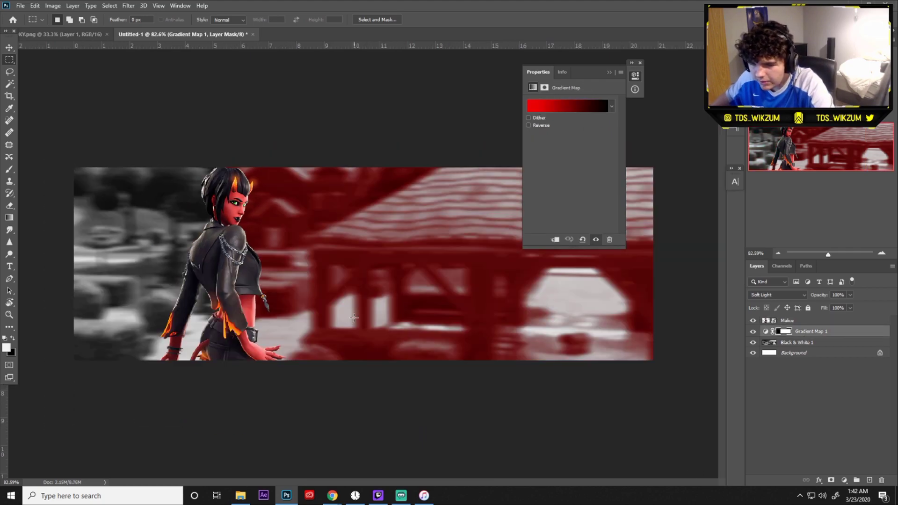
{"action": "left_click", "coordinate": [610, 72]}
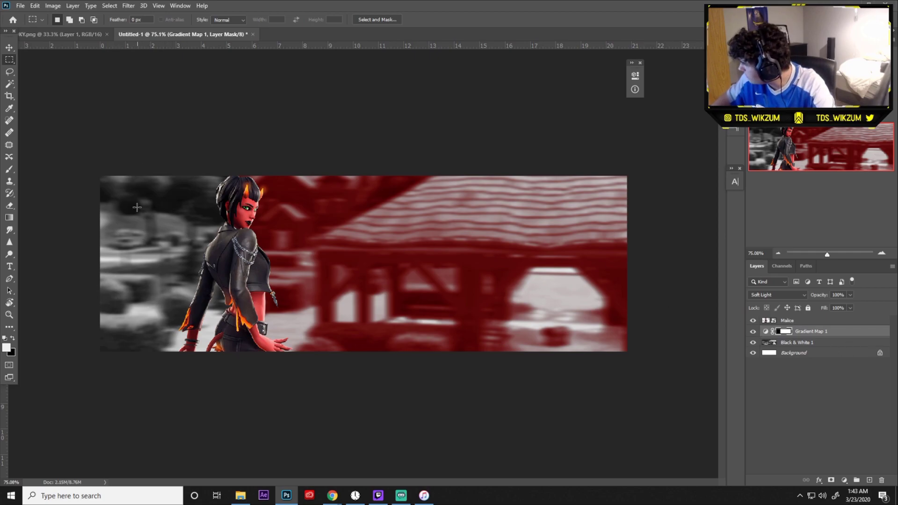
{"action": "key", "text": "ctrl+plus"}
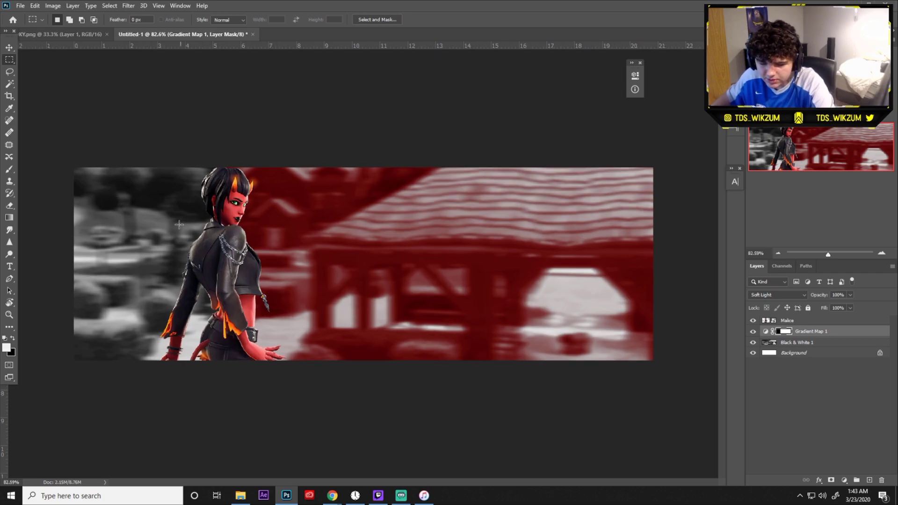
{"action": "scroll", "coordinate": [332, 269], "scroll_direction": "down", "scroll_amount": 1}
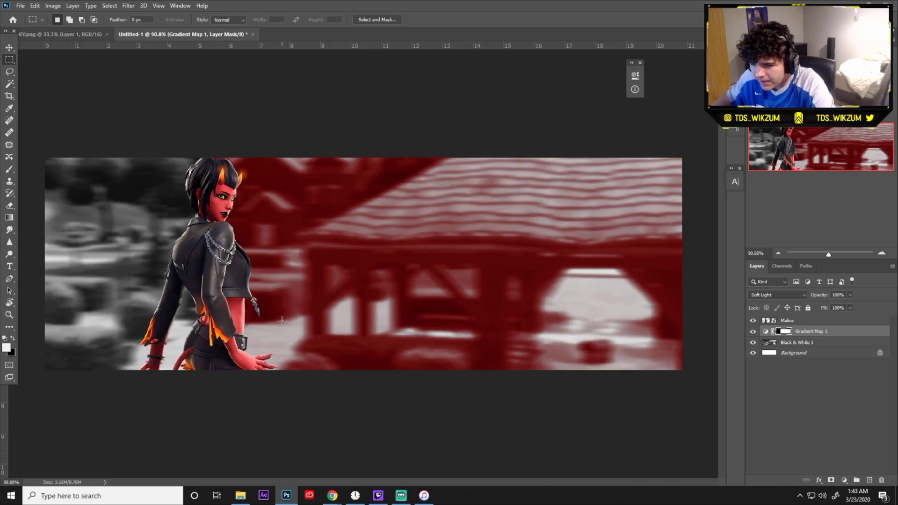
Search Windows for Cinema 4D and launch Cinema 4D R20
{"action": "left_click", "coordinate": [163, 501]}
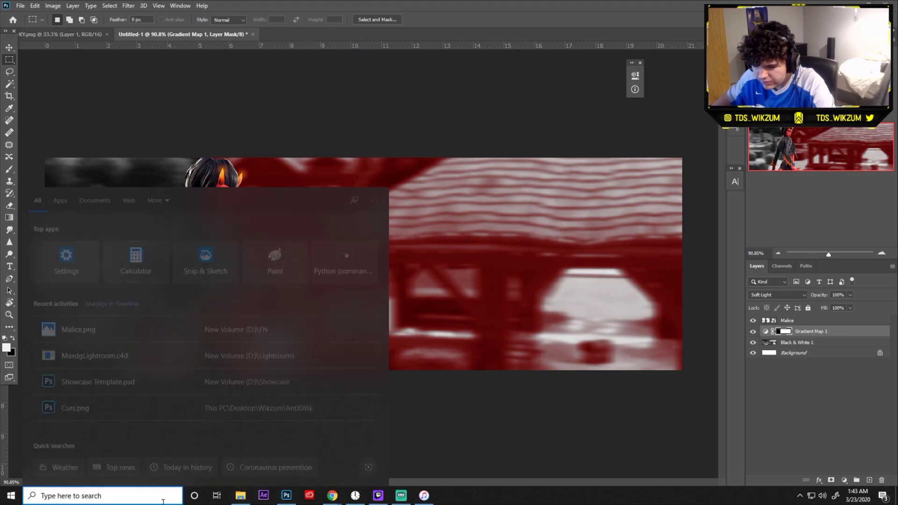
{"action": "type", "text": "cinem"}
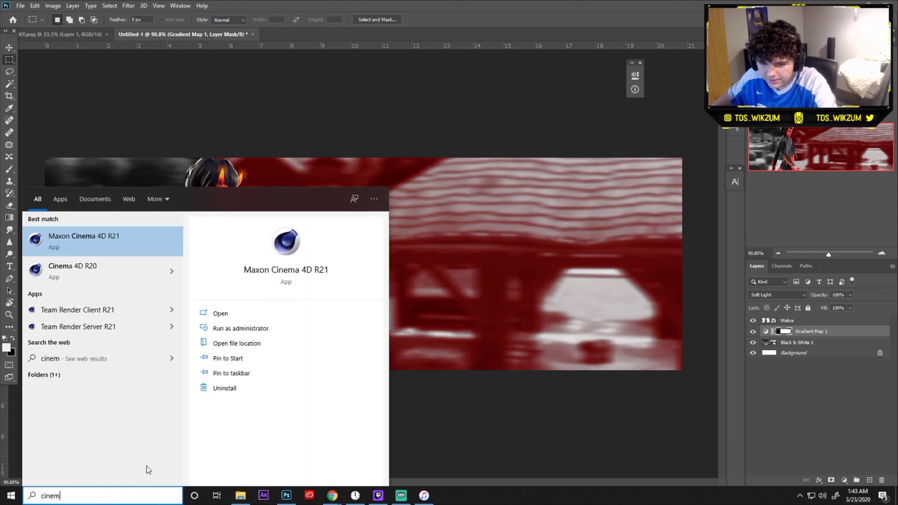
{"action": "left_click", "coordinate": [70, 269]}
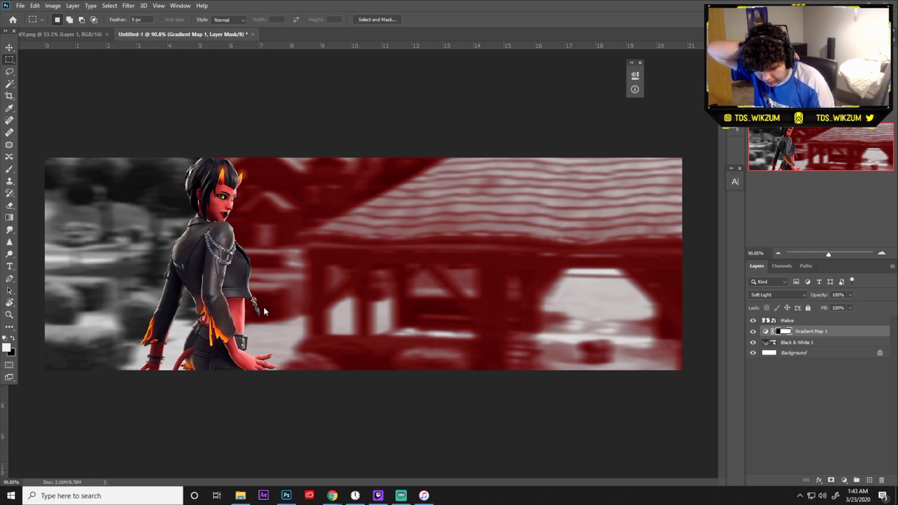
Open the existing BLAZE render from the Renders folder on New Volume (D:) as a reference
{"action": "left_click", "coordinate": [20, 6]}
{"action": "left_click", "coordinate": [28, 22]}
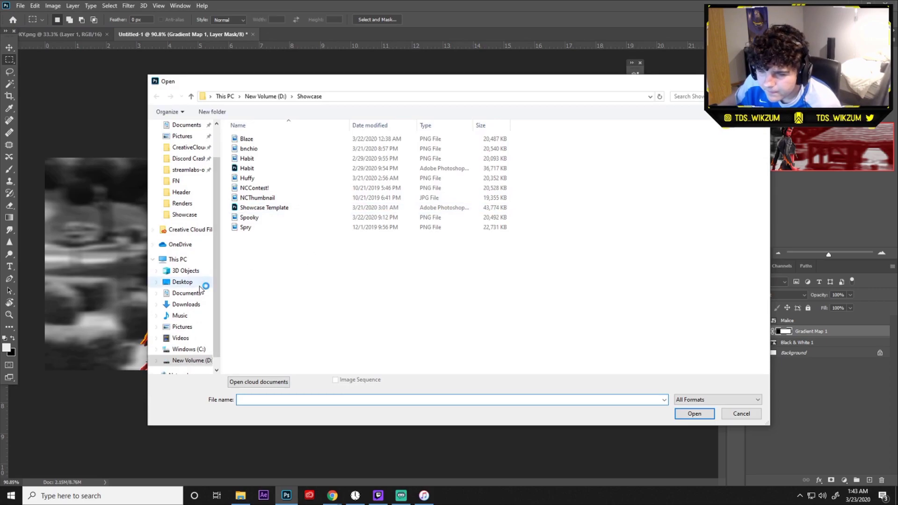
{"action": "left_click", "coordinate": [189, 360]}
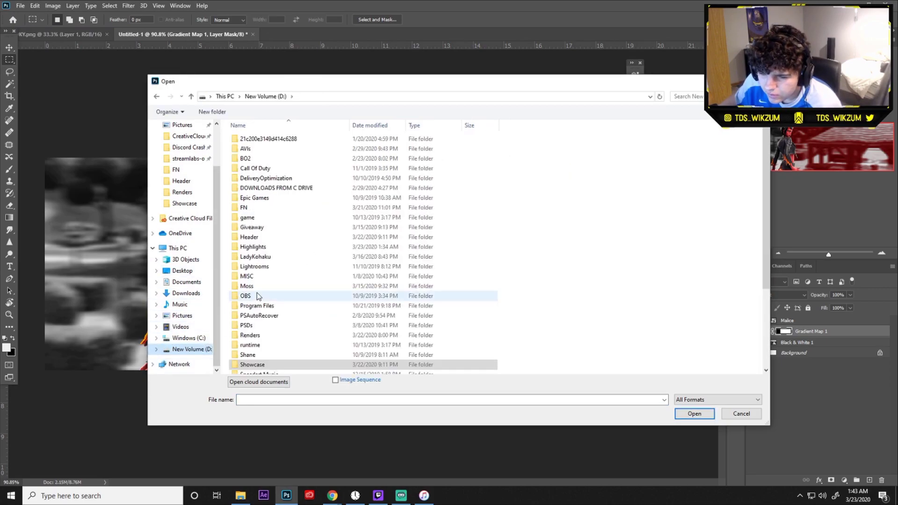
{"action": "scroll", "coordinate": [257, 296], "scroll_direction": "down", "scroll_amount": 1}
{"action": "double_click", "coordinate": [256, 310]}
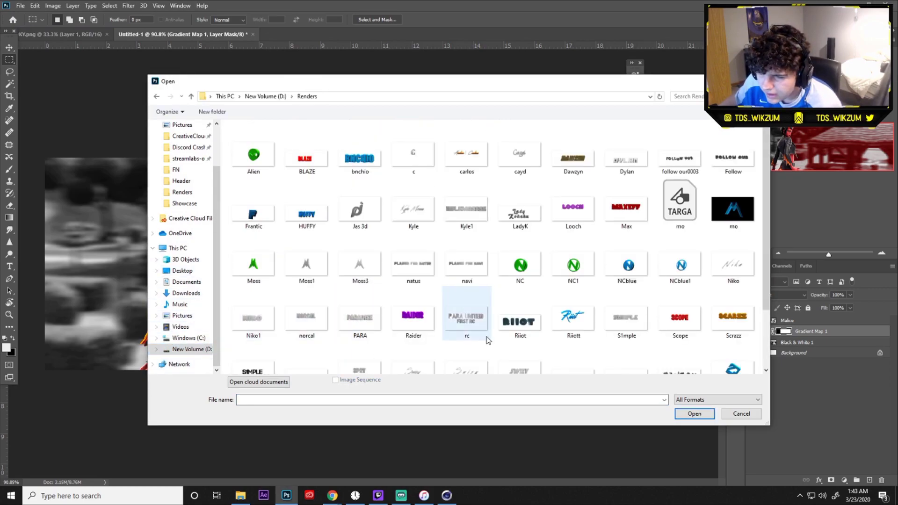
{"action": "scroll", "coordinate": [626, 258], "scroll_direction": "down", "scroll_amount": 1}
{"action": "scroll", "coordinate": [646, 211], "scroll_direction": "up", "scroll_amount": 1}
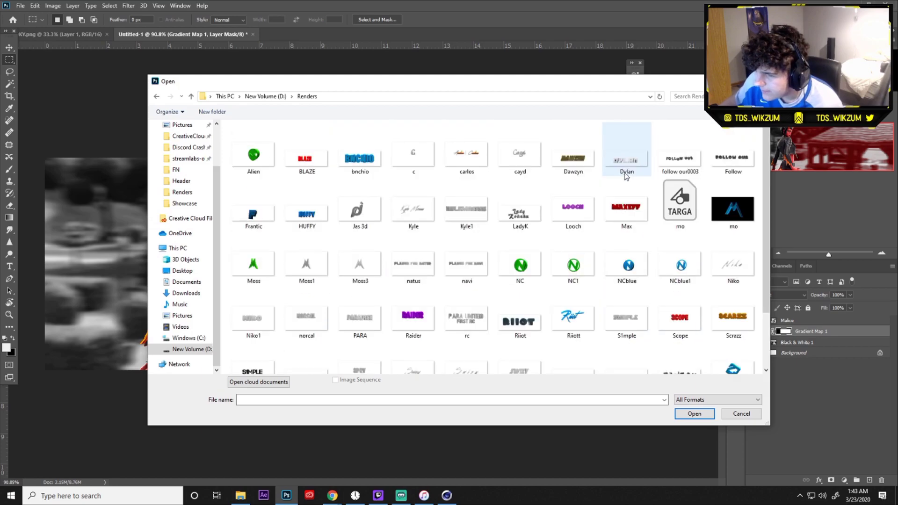
{"action": "left_click", "coordinate": [321, 167]}
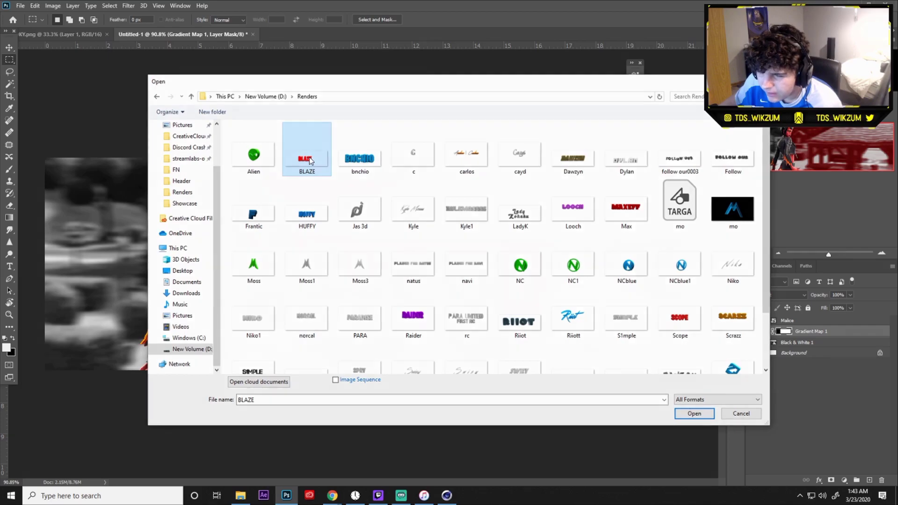
{"action": "double_click", "coordinate": [309, 161]}
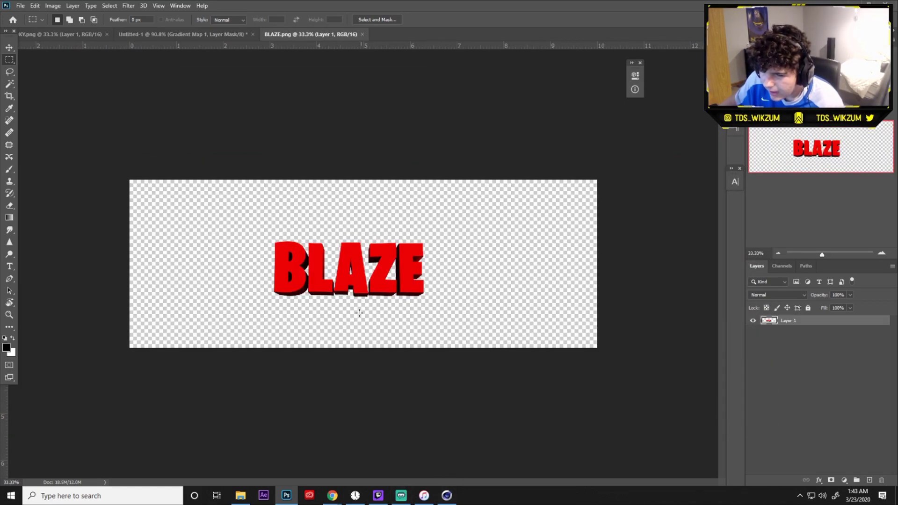
Switch to Cinema 4D, open the MaxdgLightroom scene from the Lightrooms folder, and accept the missing-plugin warning
{"action": "left_click", "coordinate": [449, 495]}
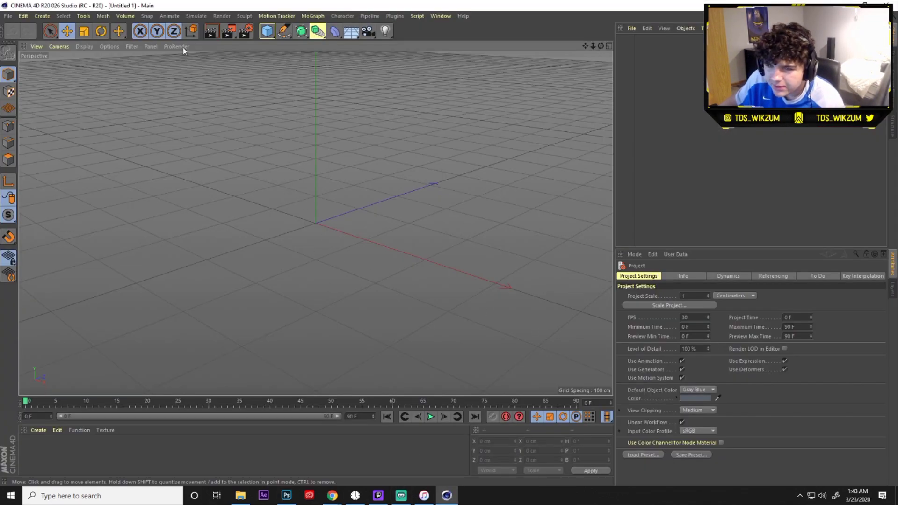
{"action": "left_click", "coordinate": [8, 16]}
{"action": "left_click", "coordinate": [21, 35]}
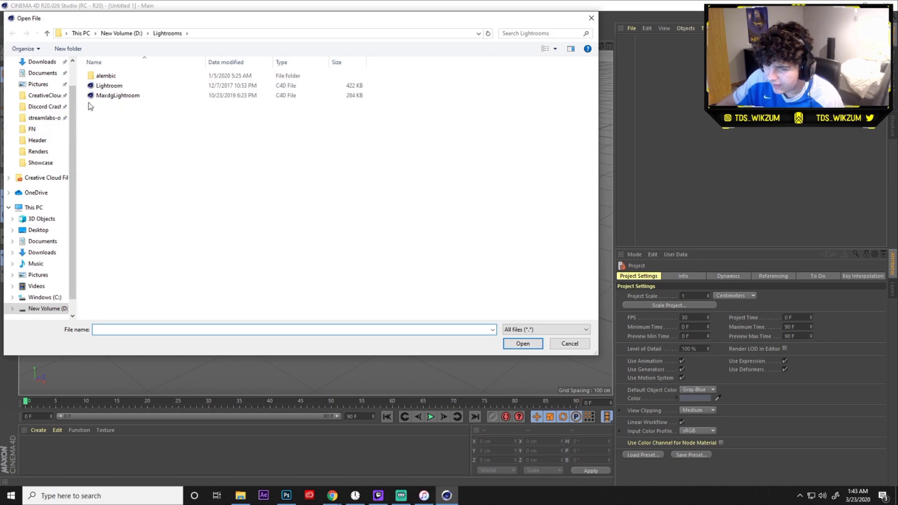
{"action": "double_click", "coordinate": [109, 94]}
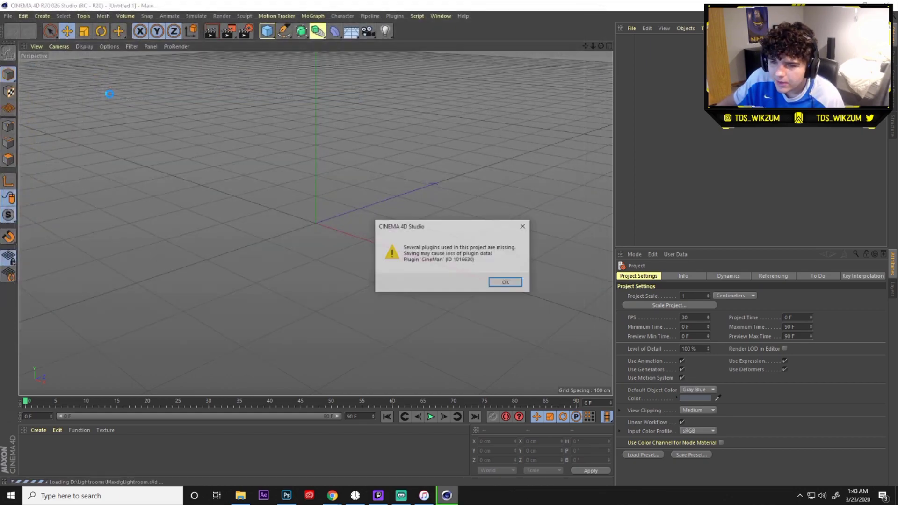
{"action": "key", "text": "Return"}
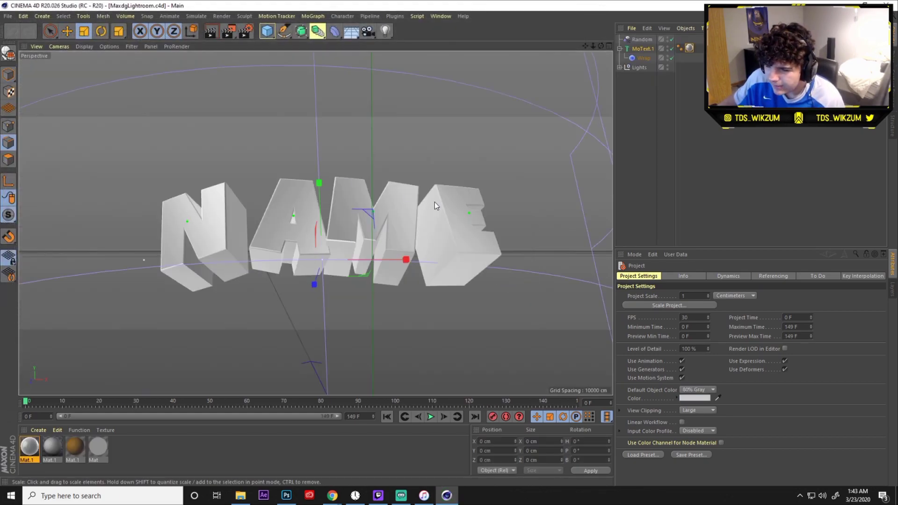
Delete the Random effector and the Wrap deformer from the scene
{"action": "left_click", "coordinate": [632, 37]}
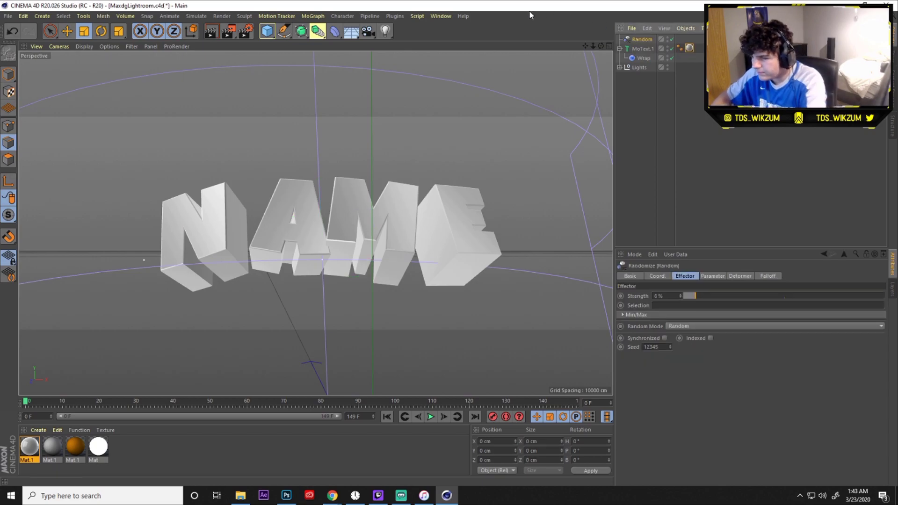
{"action": "key", "text": "Delete"}
{"action": "left_click", "coordinate": [643, 49]}
{"action": "key", "text": "Delete"}
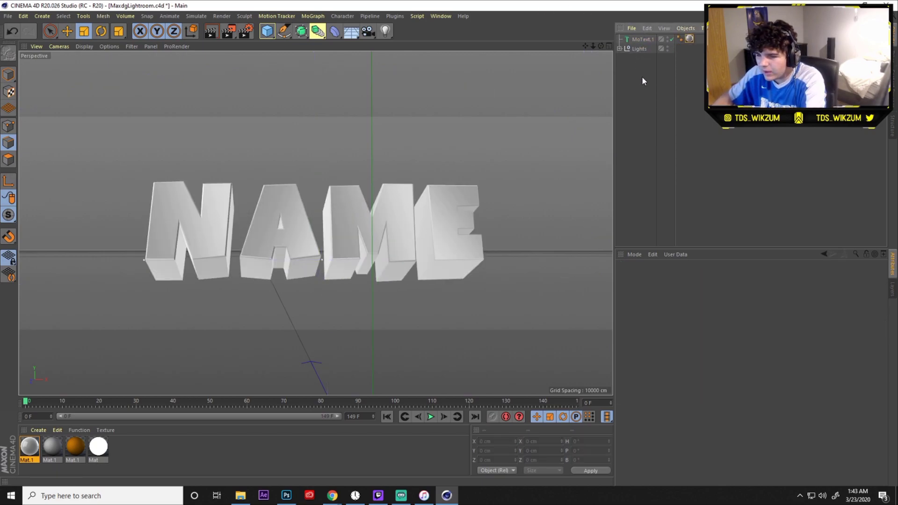
Set the font of the MoText object to Burbank Big Cd Bk
{"action": "left_click", "coordinate": [644, 38]}
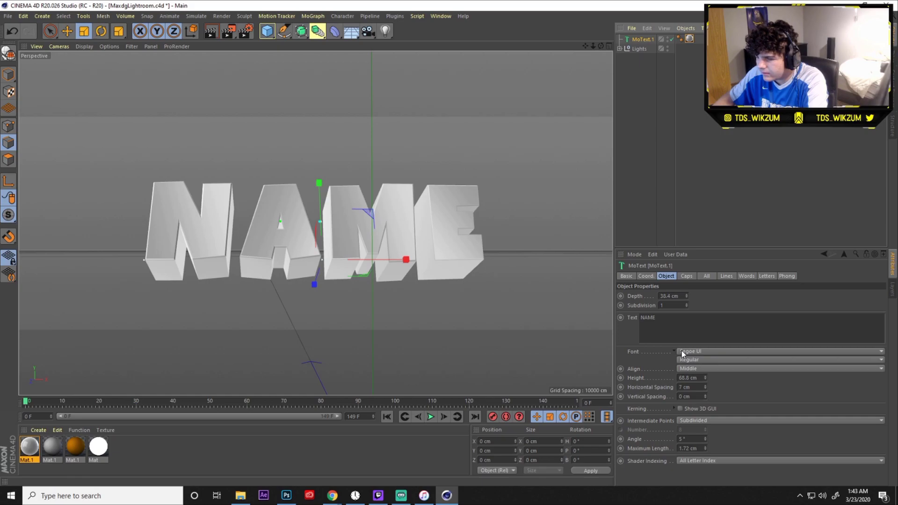
{"action": "left_click", "coordinate": [681, 350]}
{"action": "scroll", "coordinate": [710, 303], "scroll_direction": "up", "scroll_amount": 5}
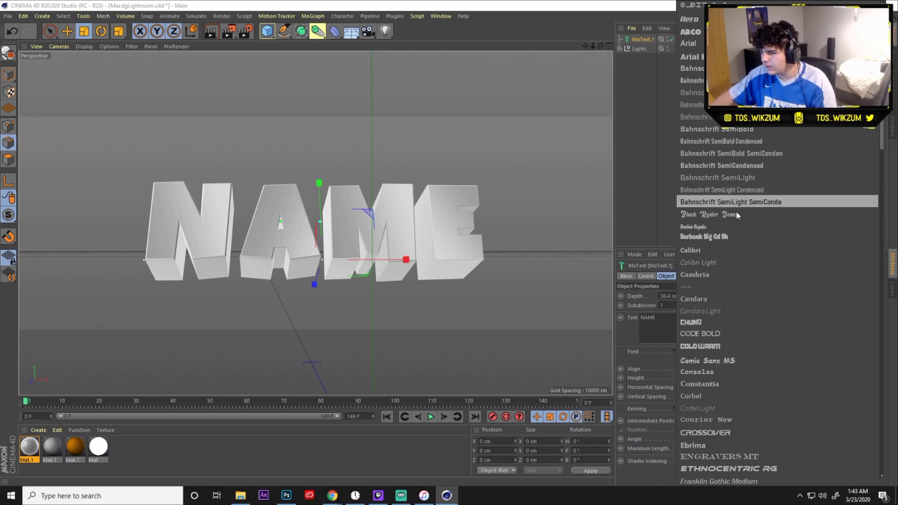
{"action": "left_click", "coordinate": [744, 241]}
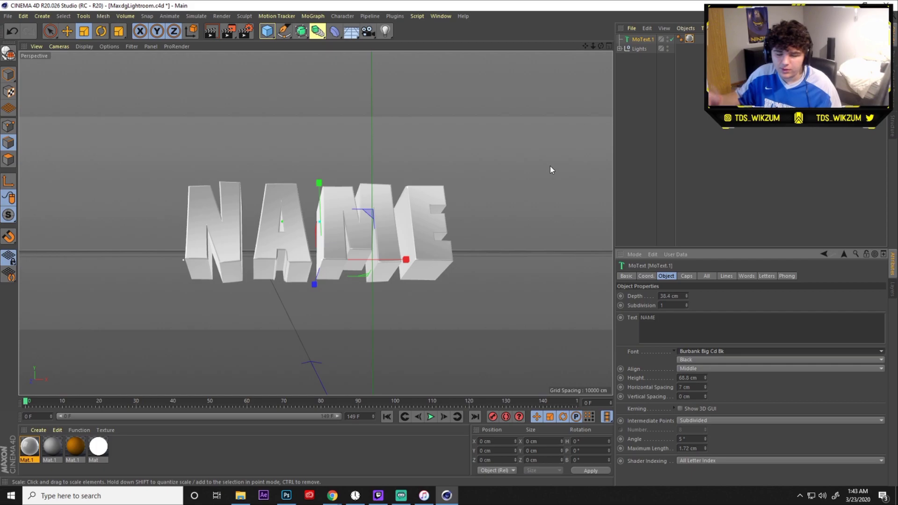
Replace the MoText placeholder text with "wikzum"
{"action": "left_click", "coordinate": [722, 327]}
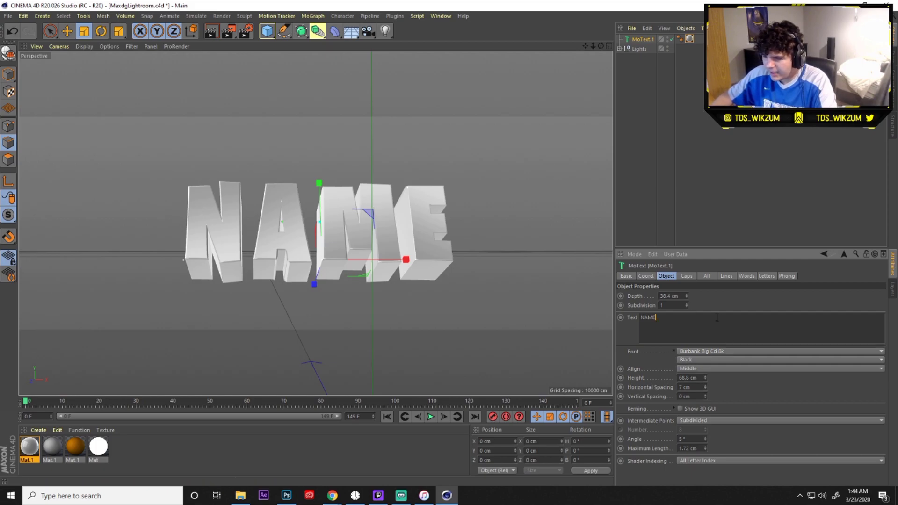
{"action": "left_click_drag", "start_coordinate": [634, 319], "coordinate": [611, 318]}
{"action": "type", "text": "wik"}
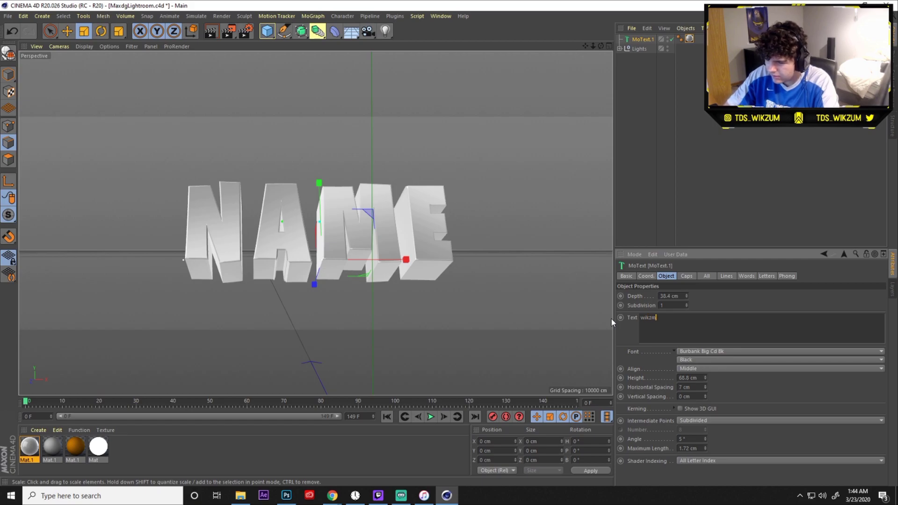
{"action": "type", "text": "zum"}
{"action": "key", "text": "Return"}
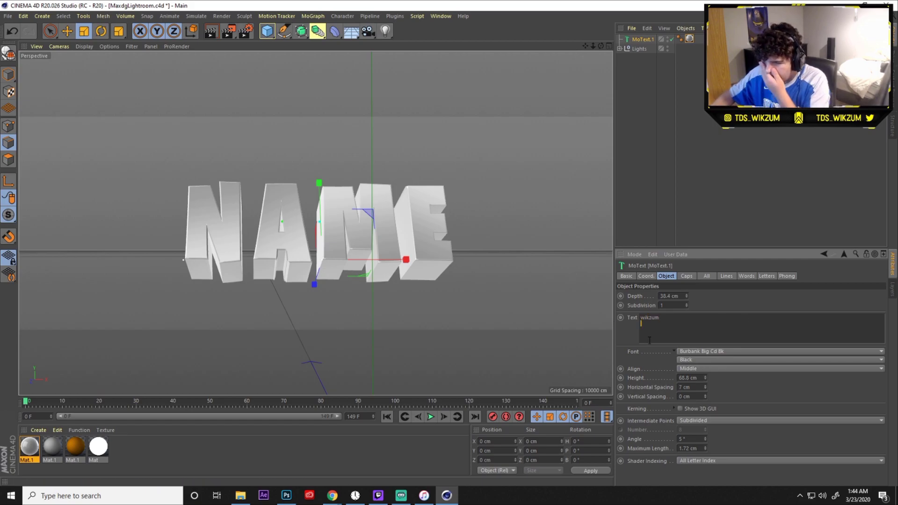
{"action": "left_click", "coordinate": [623, 319]}
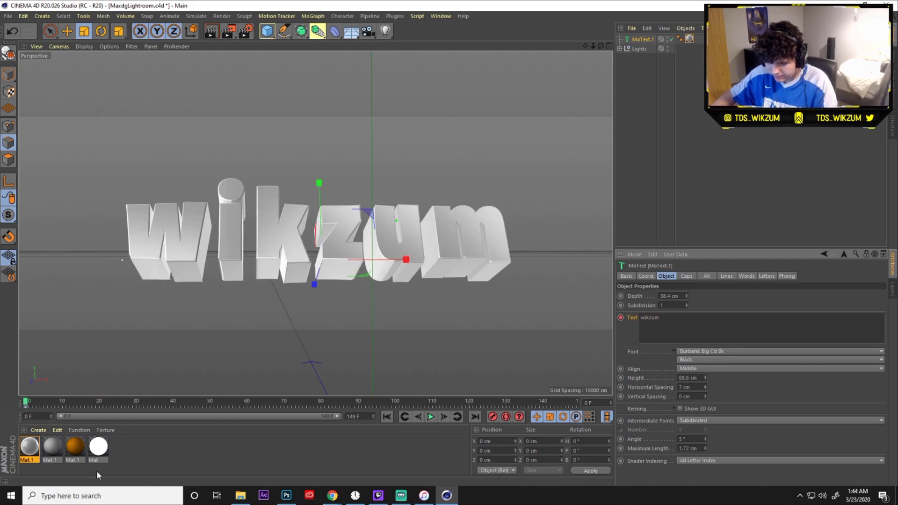
Apply the orange material to the 3D text and change the material's color to pure red with hue 0°
{"action": "left_click", "coordinate": [68, 450]}
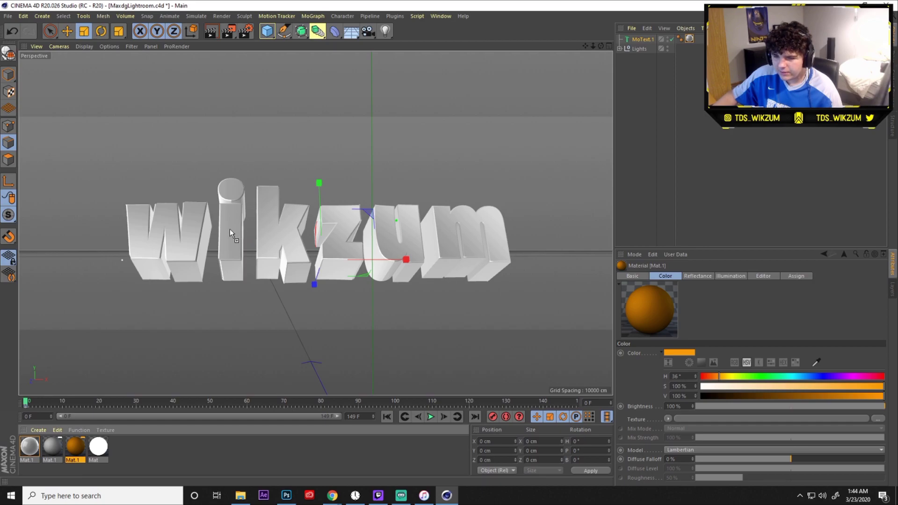
{"action": "left_click_drag", "start_coordinate": [229, 230], "coordinate": [230, 229]}
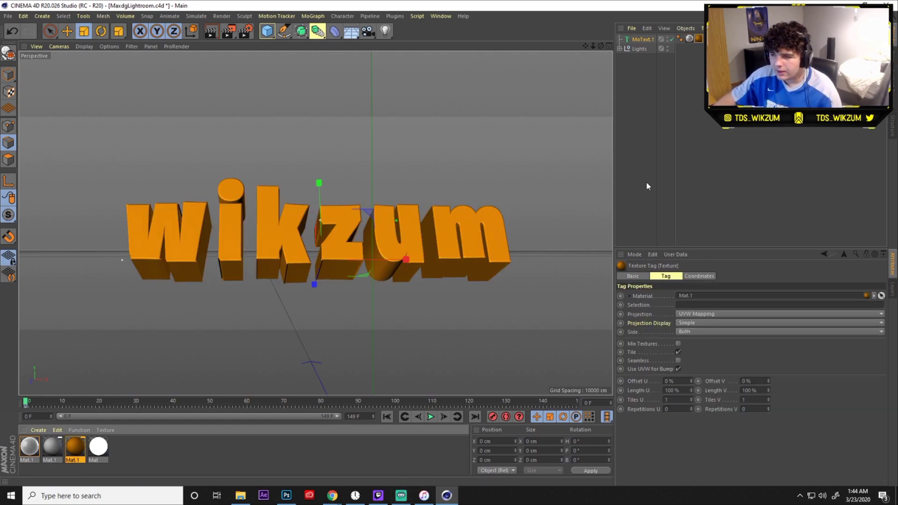
{"action": "double_click", "coordinate": [698, 40]}
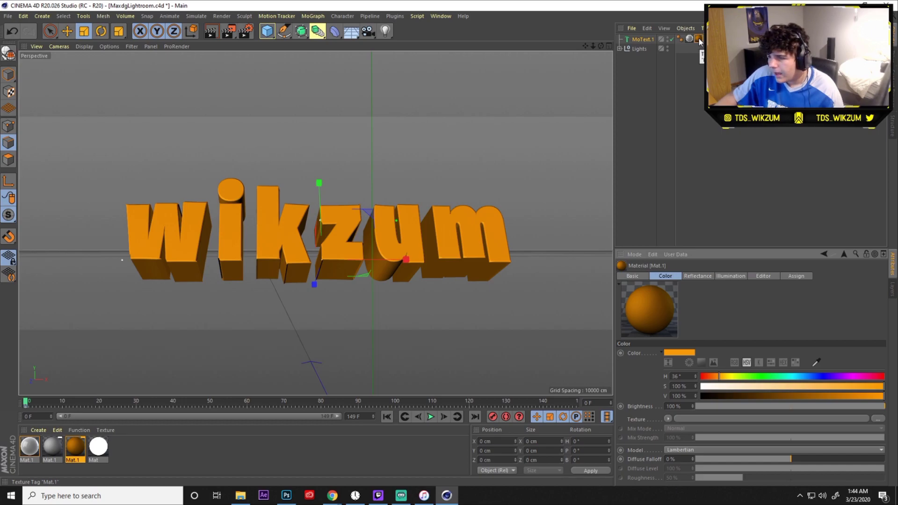
{"action": "left_click", "coordinate": [699, 377]}
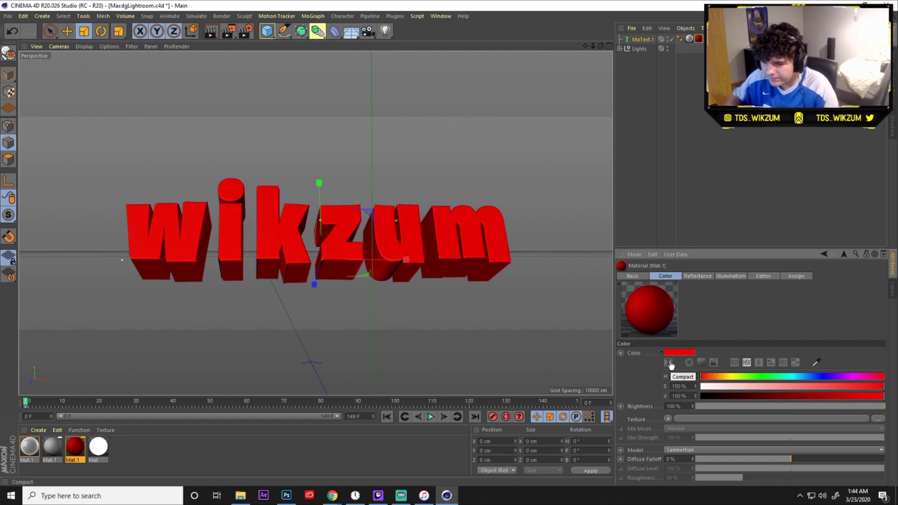
{"action": "left_click", "coordinate": [654, 102]}
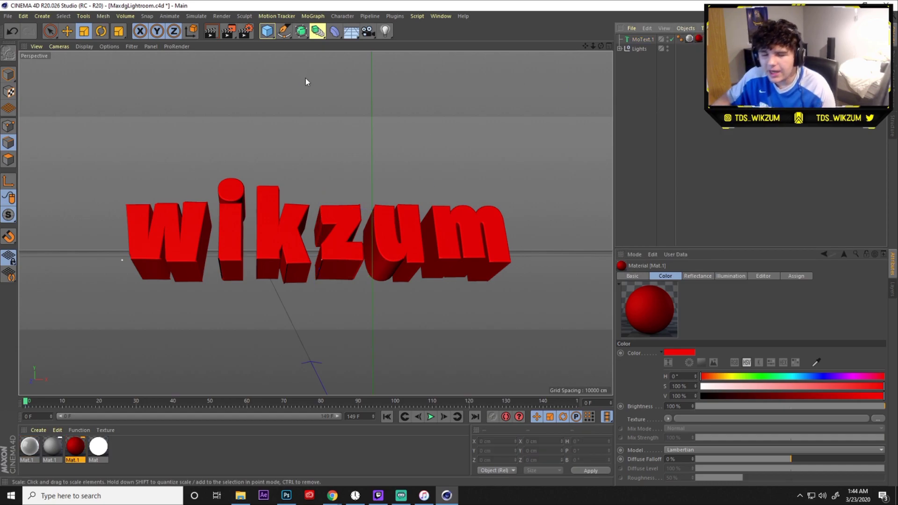
Render a viewport preview of the red text, and examine the text's placement in the perspective and four-view layouts
{"action": "left_click", "coordinate": [205, 32]}
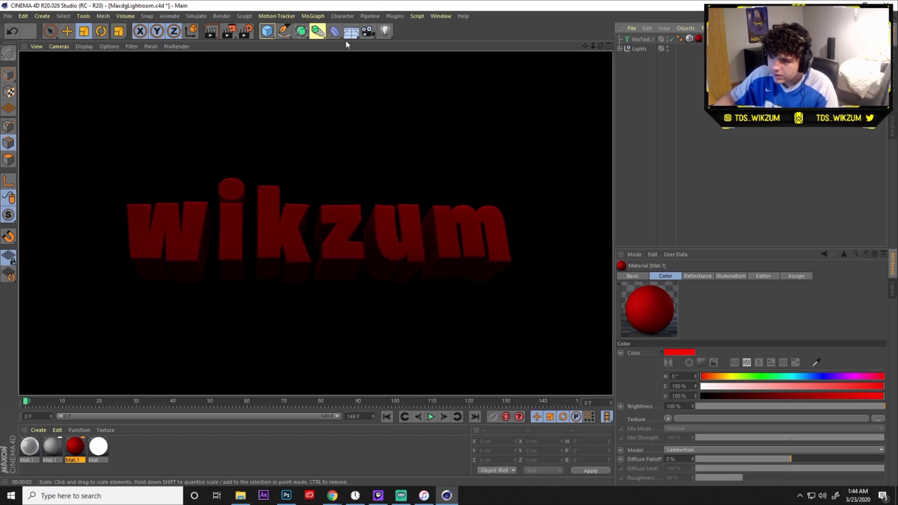
{"action": "left_click", "coordinate": [258, 120]}
{"action": "scroll", "coordinate": [264, 180], "scroll_direction": "down", "scroll_amount": 5}
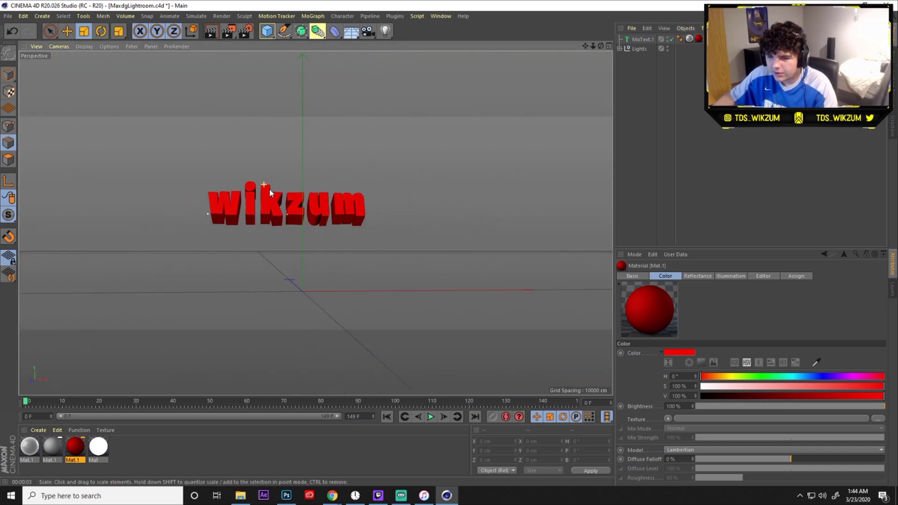
{"action": "left_click_drag", "start_coordinate": [584, 43], "coordinate": [571, 61]}
{"action": "left_click", "coordinate": [608, 46]}
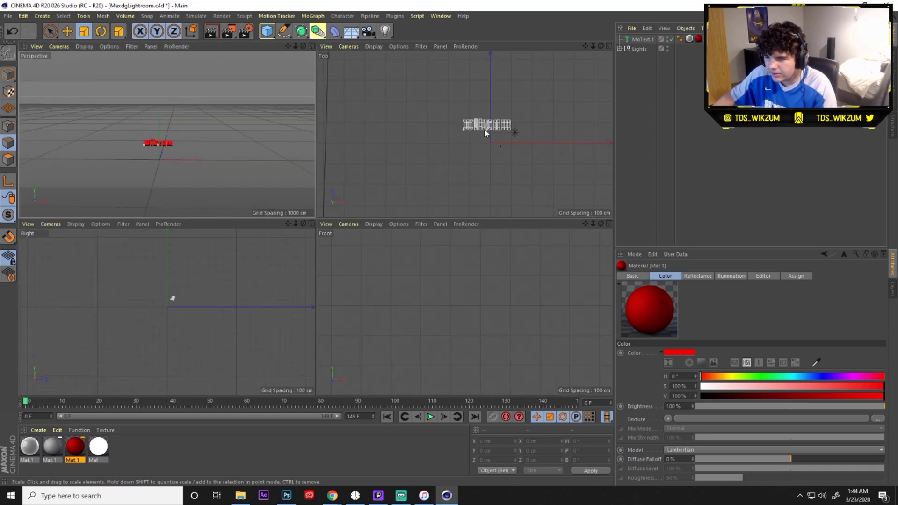
{"action": "left_click", "coordinate": [609, 46]}
{"action": "left_click", "coordinate": [608, 46]}
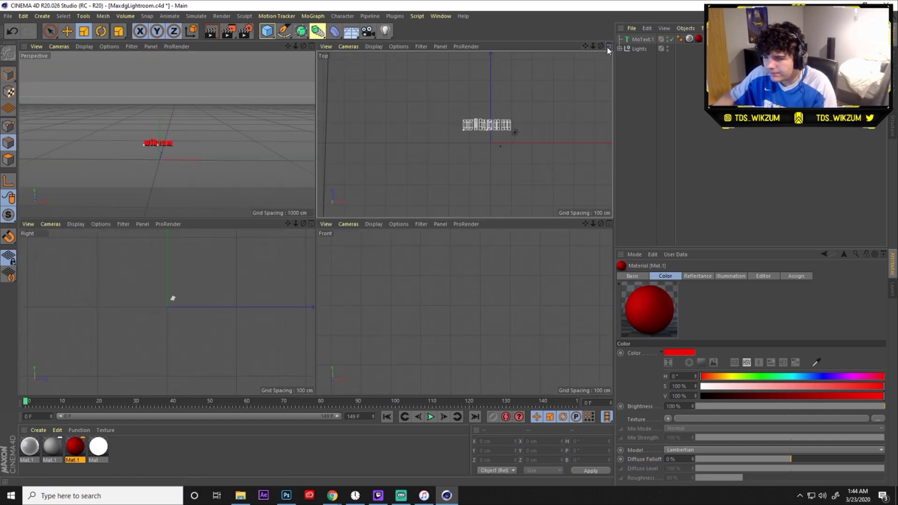
{"action": "middle_click", "coordinate": [267, 101]}
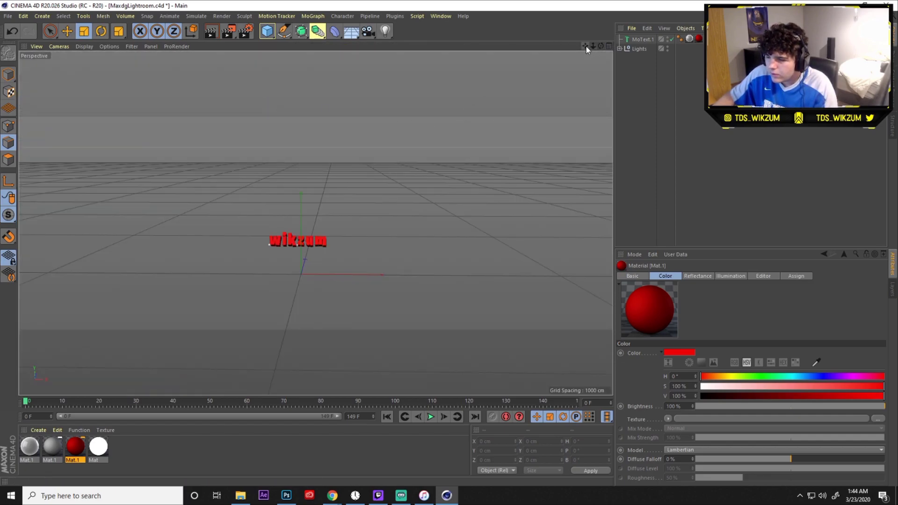
{"action": "mouse_move", "coordinate": [585, 46]}
{"action": "left_mouse_down"}
{"action": "mouse_move", "coordinate": [589, 57]}
{"action": "mouse_move", "coordinate": [614, 46]}
{"action": "mouse_move", "coordinate": [612, 34]}
{"action": "mouse_move", "coordinate": [588, 50]}
{"action": "left_mouse_up"}
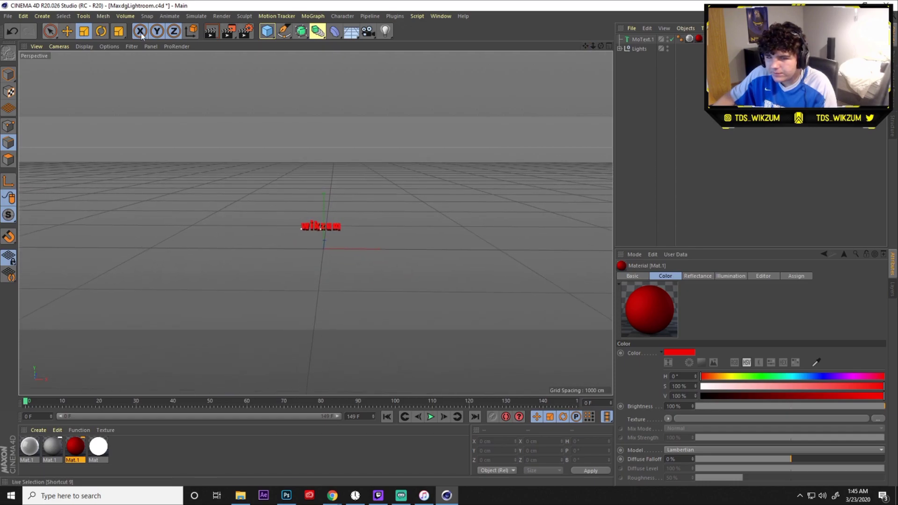
Move the MoText object straight up along the Y axis, well above the floor grid, with the X and Z axes locked
{"action": "left_click", "coordinate": [640, 39]}
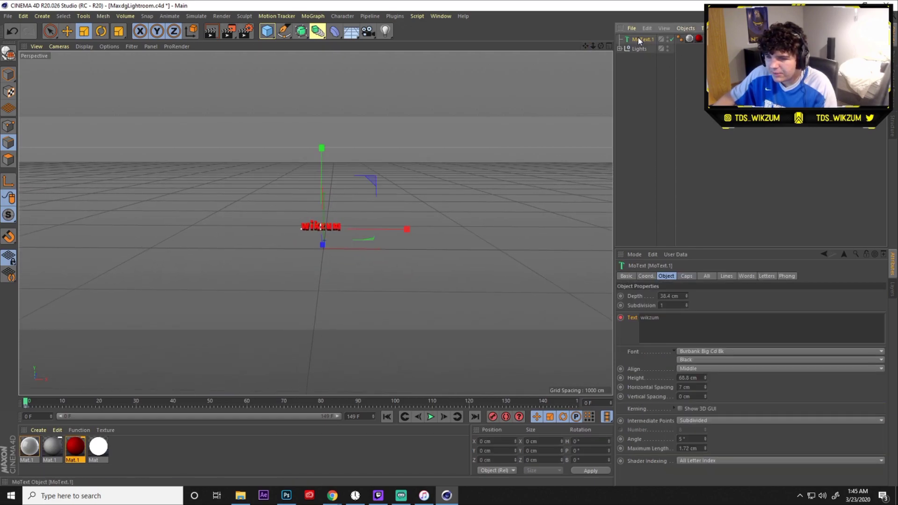
{"action": "left_click", "coordinate": [67, 31]}
{"action": "left_click_drag", "start_coordinate": [321, 149], "coordinate": [322, 47]}
{"action": "left_click_drag", "start_coordinate": [327, 172], "coordinate": [366, 173]}
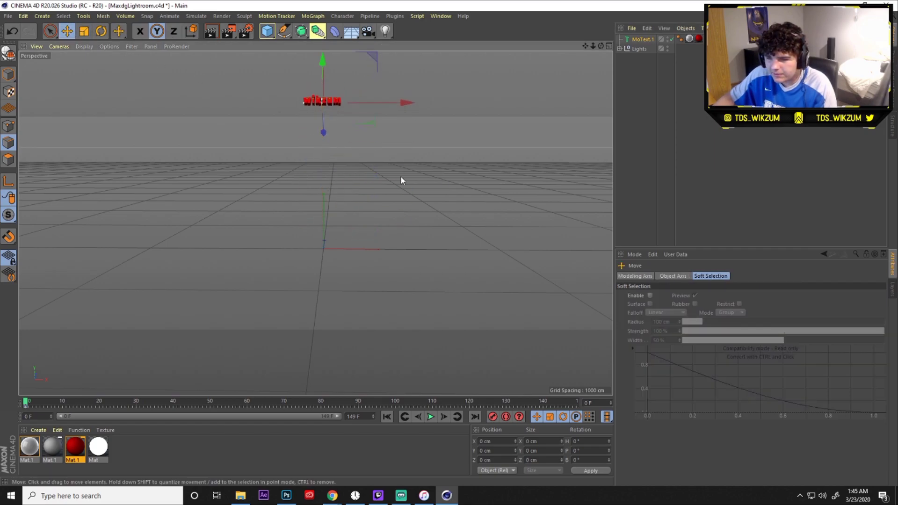
Render a close-up viewport preview of the raised text and open the render settings
{"action": "left_click_drag", "start_coordinate": [585, 47], "coordinate": [518, 46]}
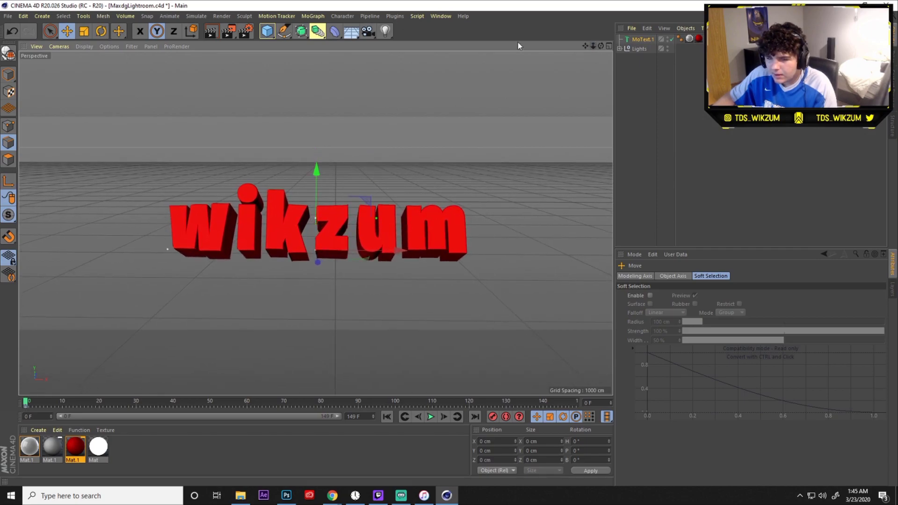
{"action": "key", "text": "ctrl+r"}
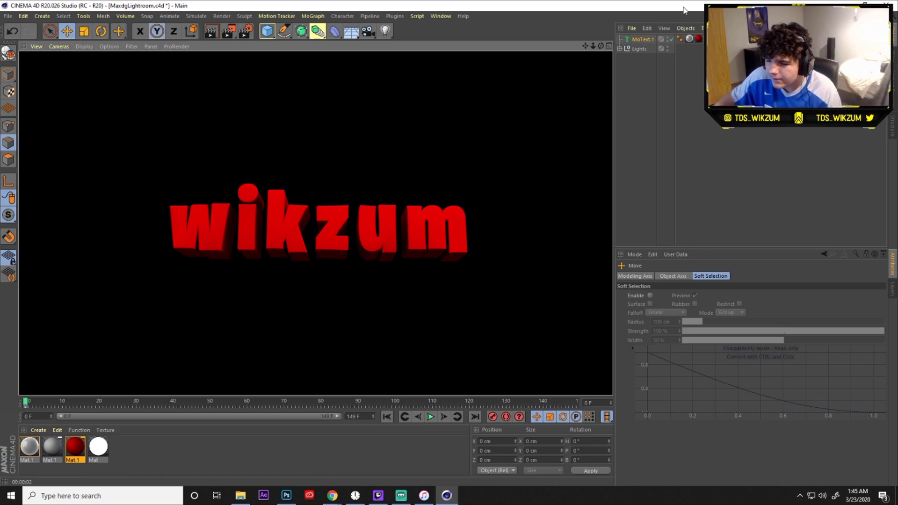
{"action": "left_click", "coordinate": [245, 31]}
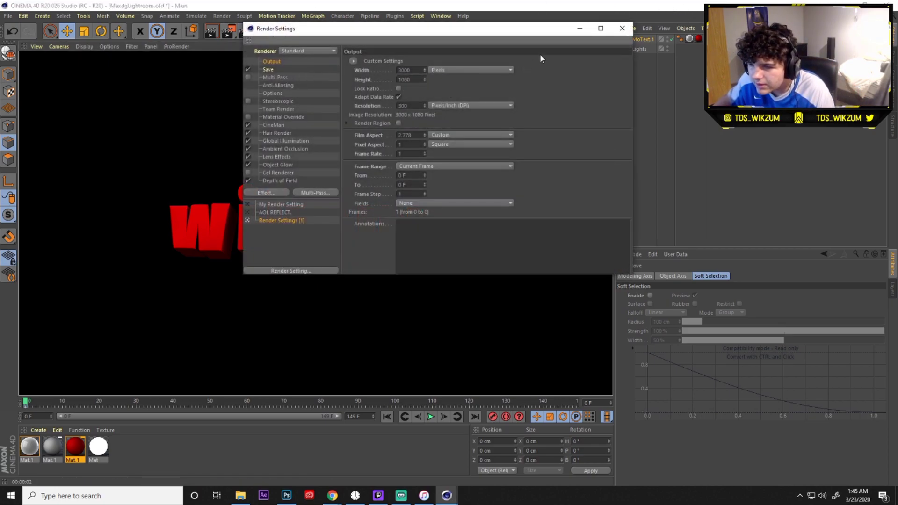
Review the render settings' image save options and browse the output file location without changing anything
{"action": "left_click", "coordinate": [622, 28]}
{"action": "left_click", "coordinate": [246, 31]}
{"action": "left_click", "coordinate": [268, 60]}
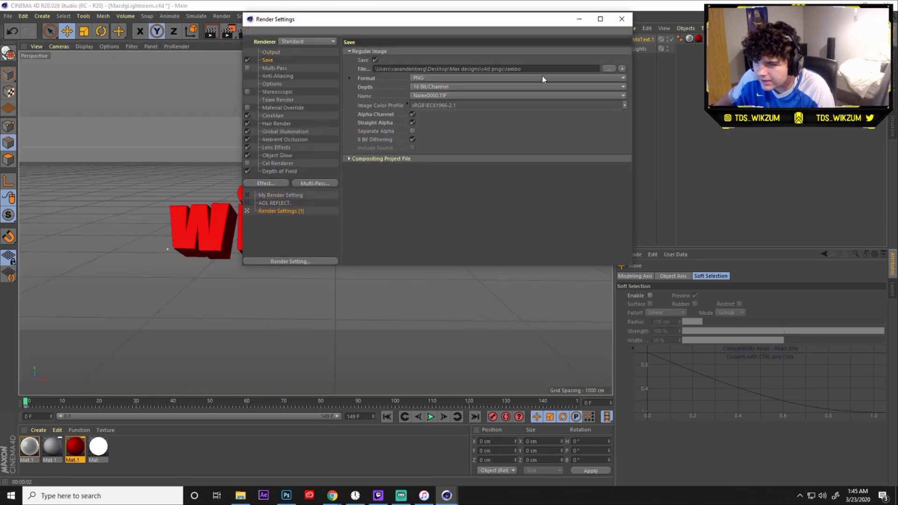
{"action": "left_click", "coordinate": [608, 69]}
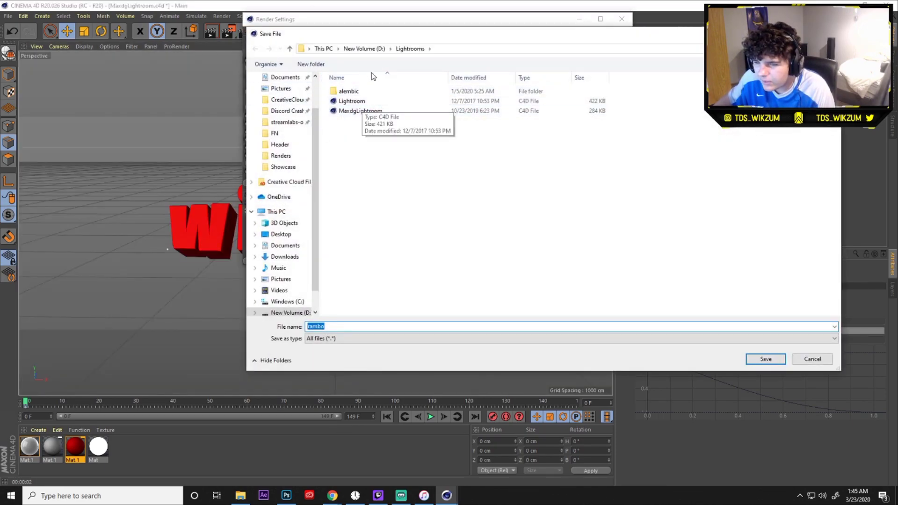
{"action": "key", "text": "Return"}
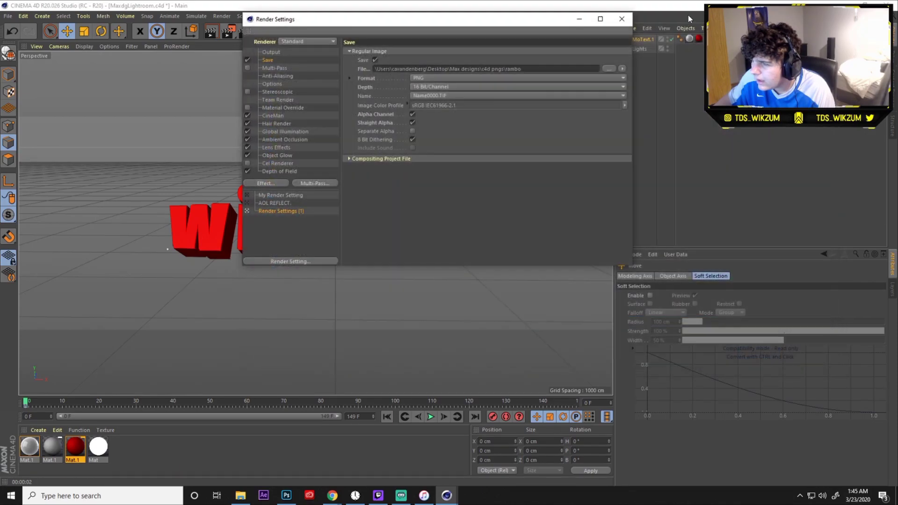
{"action": "left_click", "coordinate": [622, 19]}
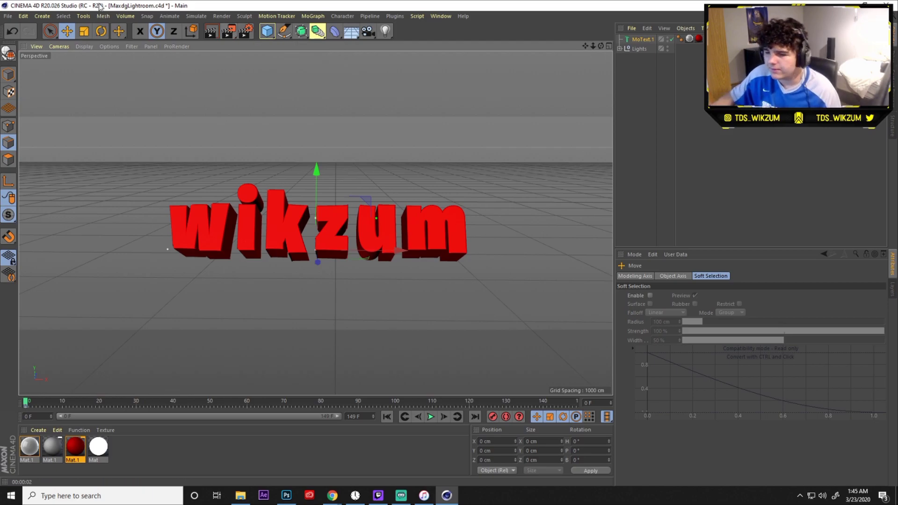
Close Cinema 4D, switch to Photoshop, and bring the red BLAZE text from BLAZE.png into the Untitled-1 banner document
{"action": "left_click", "coordinate": [882, 4]}
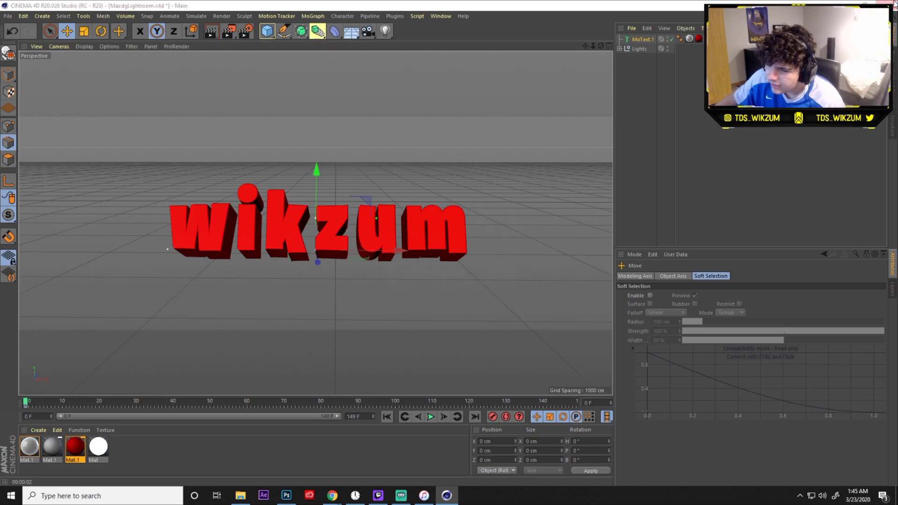
{"action": "left_click", "coordinate": [475, 285]}
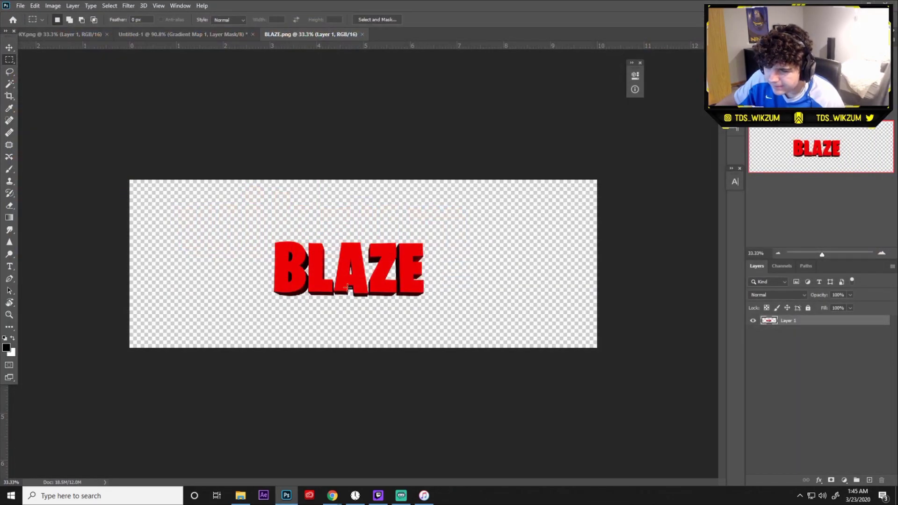
{"action": "key", "text": "v"}
{"action": "mouse_move", "coordinate": [384, 256]}
{"action": "left_mouse_down"}
{"action": "mouse_move", "coordinate": [366, 232]}
{"action": "mouse_move", "coordinate": [392, 220]}
{"action": "mouse_move", "coordinate": [385, 241]}
{"action": "left_mouse_up"}
{"action": "left_click_drag", "start_coordinate": [330, 340], "coordinate": [464, 278]}
{"action": "key", "text": "Return"}
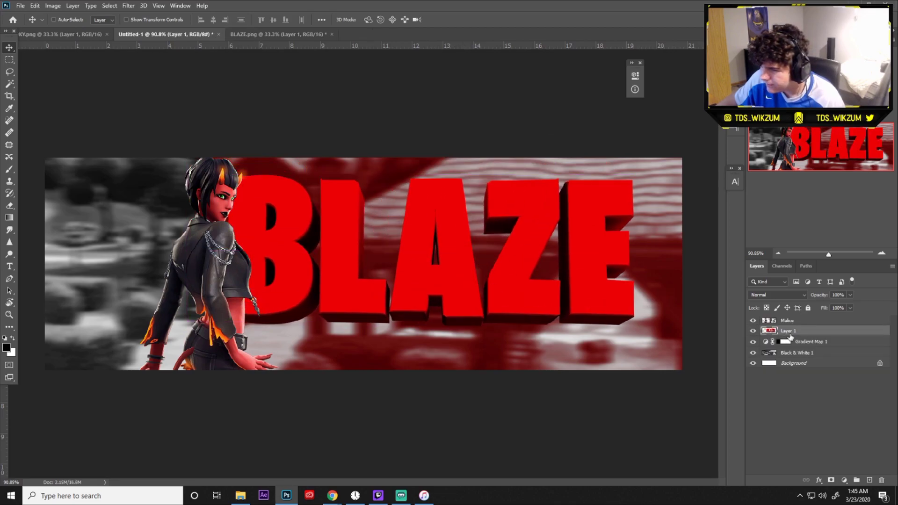
Put the BLAZE text layer above the Malice layer, scale it to about 80%, and place it vertically centered beside the character
{"action": "left_click_drag", "start_coordinate": [788, 331], "coordinate": [785, 320]}
{"action": "left_click_drag", "start_coordinate": [317, 224], "coordinate": [327, 245]}
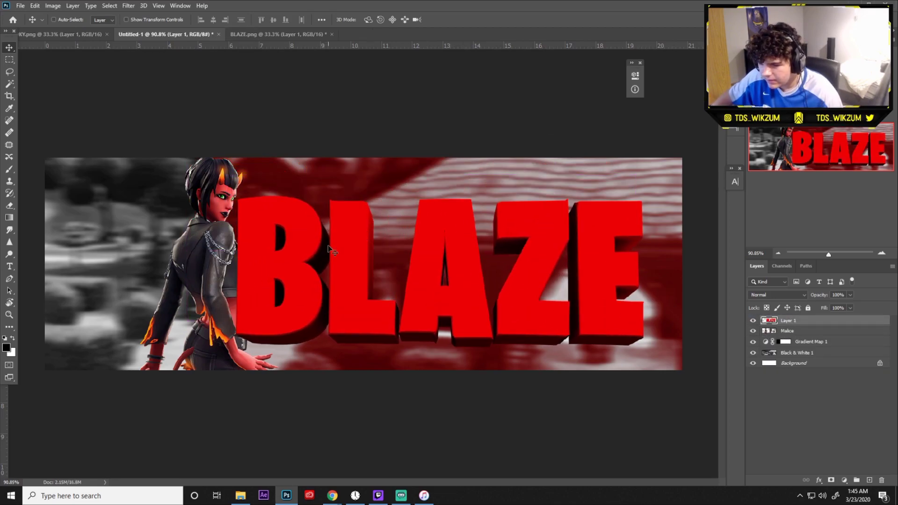
{"action": "key", "text": "ctrl+t"}
{"action": "left_click_drag", "start_coordinate": [644, 272], "coordinate": [527, 253]}
{"action": "left_click_drag", "start_coordinate": [402, 295], "coordinate": [428, 297]}
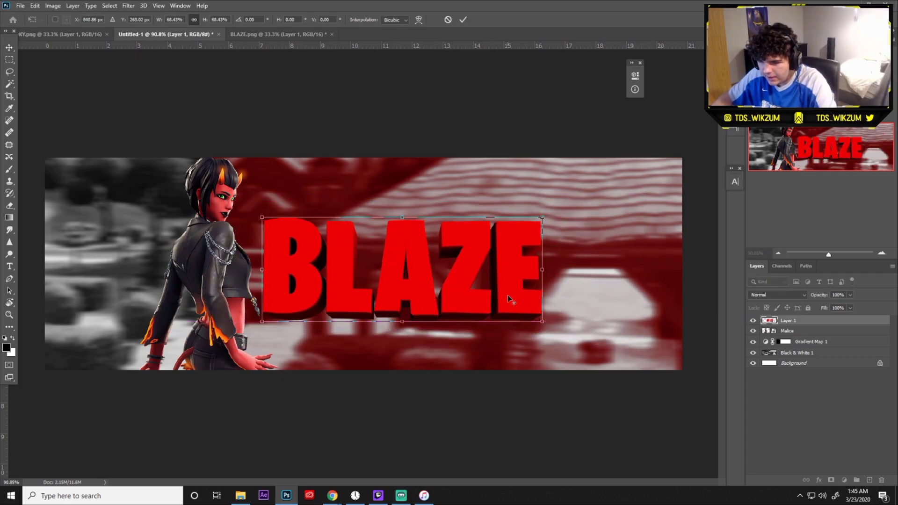
{"action": "left_click_drag", "start_coordinate": [540, 271], "coordinate": [587, 275]}
{"action": "left_click_drag", "start_coordinate": [503, 275], "coordinate": [503, 265]}
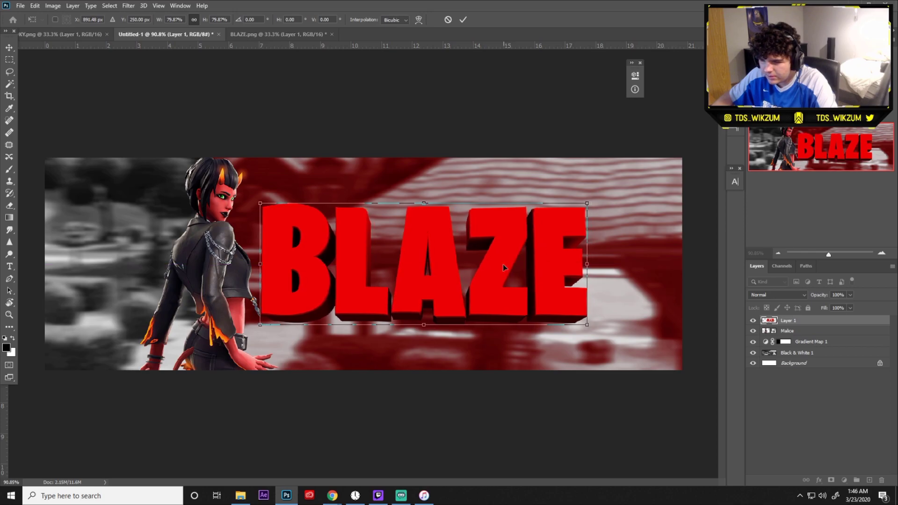
{"action": "left_click", "coordinate": [463, 20]}
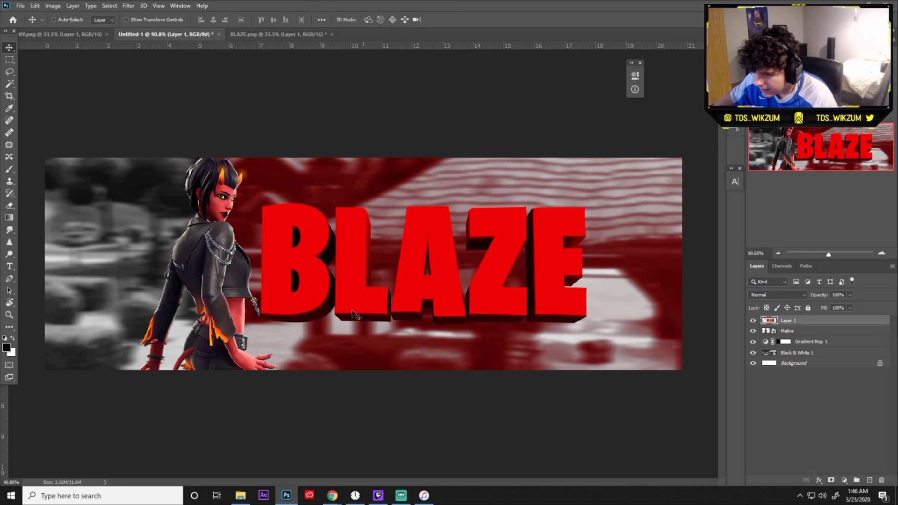
View the finished Blaze image from the Header folder as a reference and return to the Photoshop banner
{"action": "left_click", "coordinate": [240, 495]}
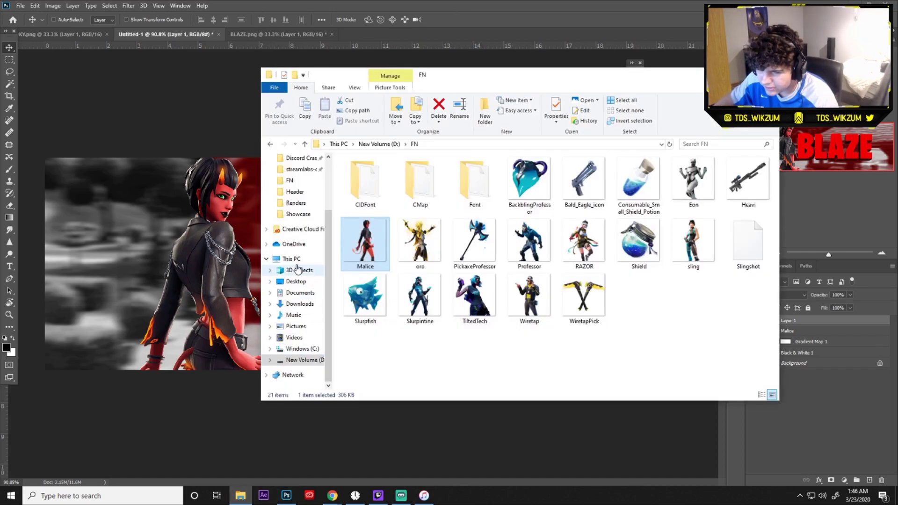
{"action": "left_click", "coordinate": [294, 236]}
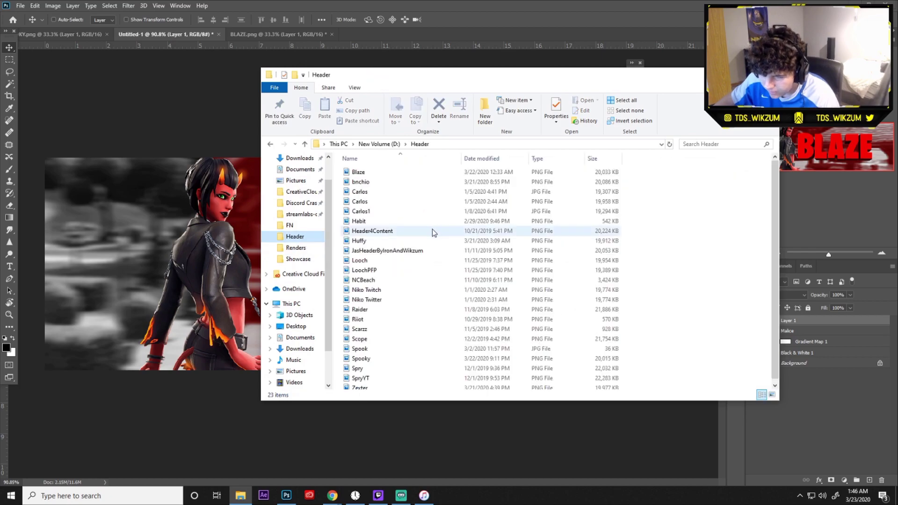
{"action": "double_click", "coordinate": [401, 174]}
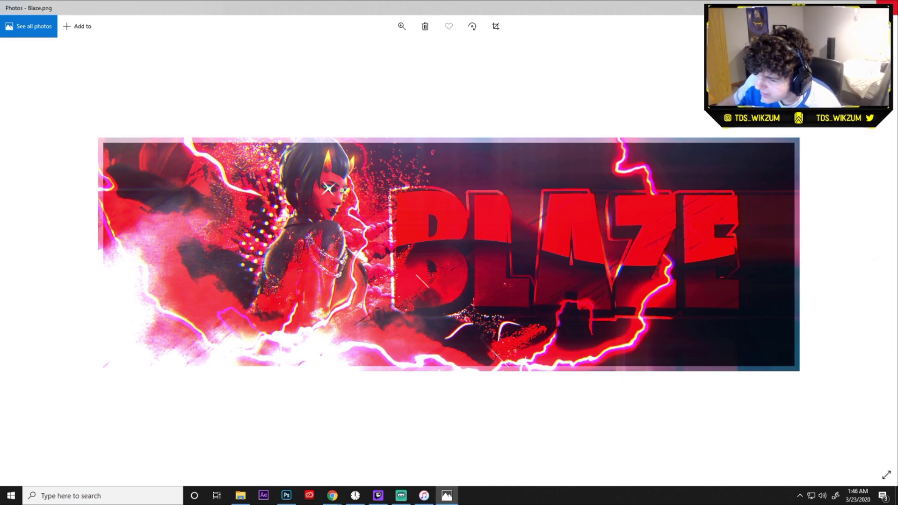
{"action": "left_click", "coordinate": [886, 8]}
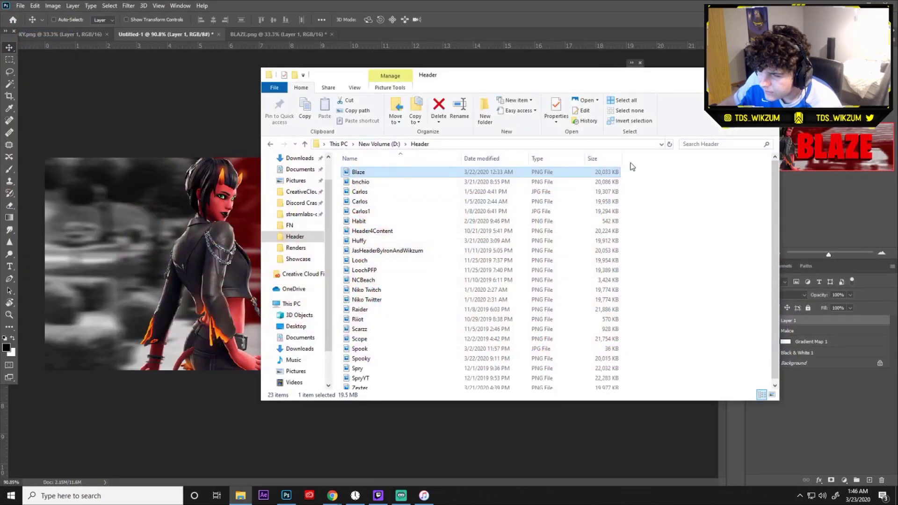
{"action": "key", "text": "alt+Tab"}
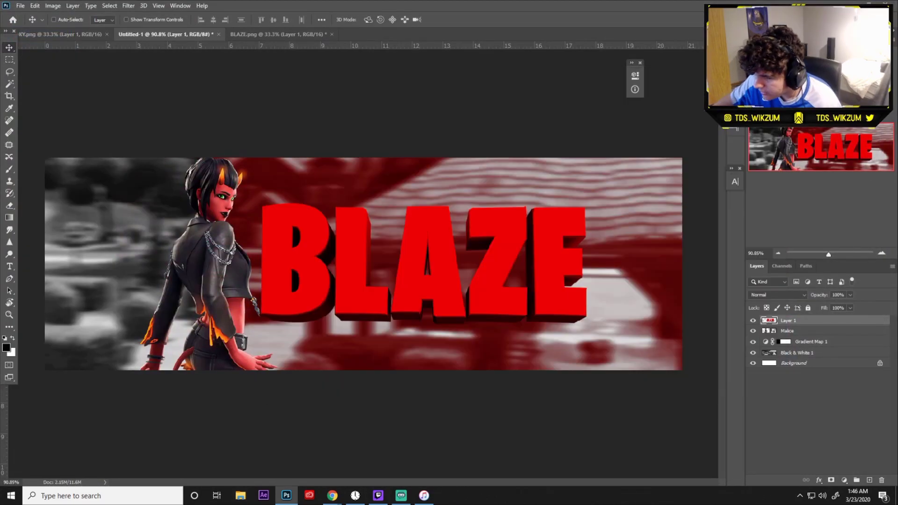
Add a new empty layer above the BLAZE text layer and clip it to the text
{"action": "left_click", "coordinate": [868, 480]}
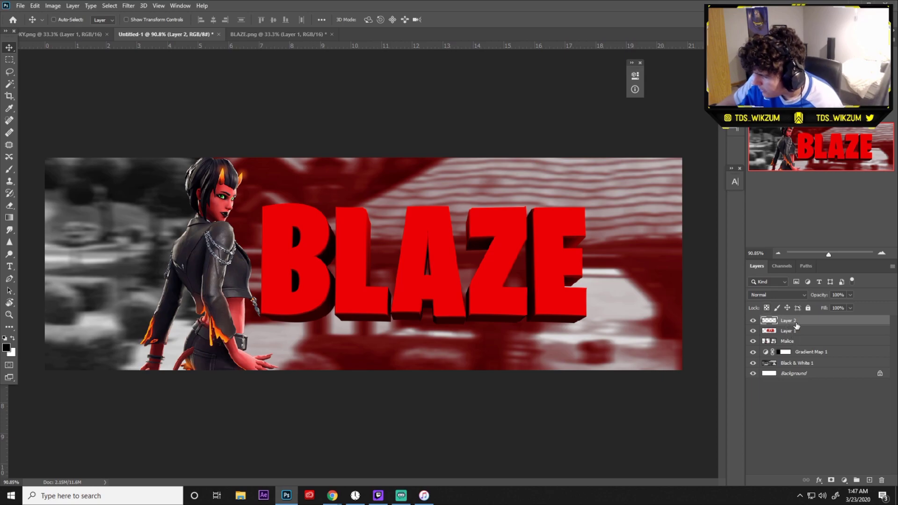
{"action": "mouse_move", "coordinate": [797, 320]}
{"action": "left_mouse_down"}
{"action": "mouse_move", "coordinate": [815, 322]}
{"action": "mouse_move", "coordinate": [787, 323]}
{"action": "mouse_move", "coordinate": [790, 331]}
{"action": "left_mouse_up"}
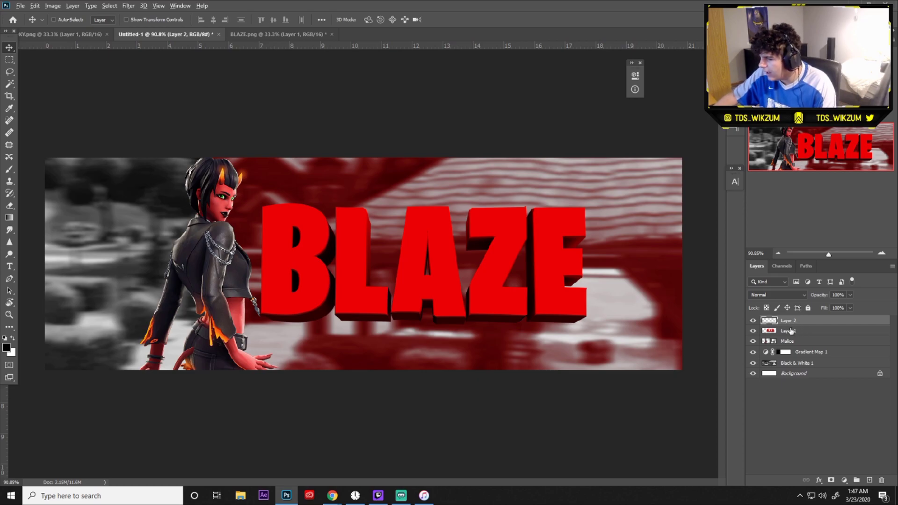
{"action": "left_click_drag", "start_coordinate": [787, 332], "coordinate": [786, 324]}
{"action": "left_click", "coordinate": [789, 326], "text": "alt"}
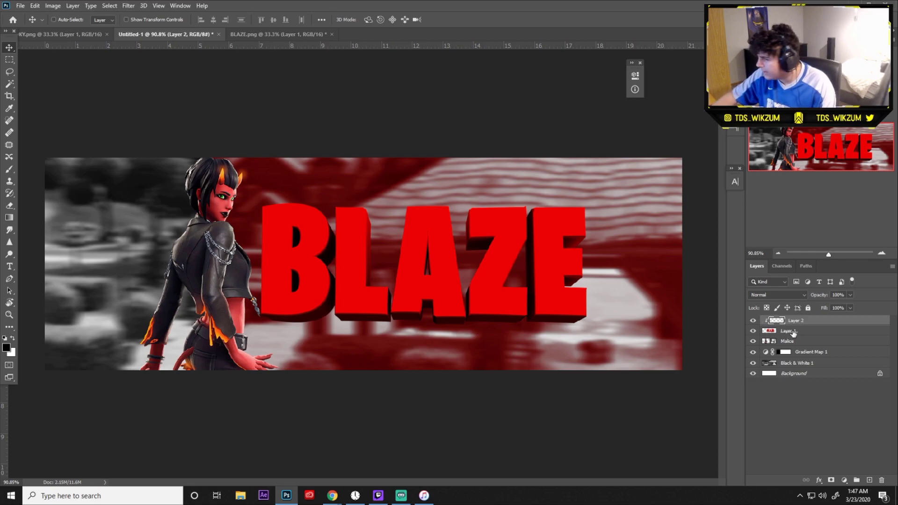
Draw a wavy Pen tool path across the middle of the BLAZE text, from just before the B to past the E
{"action": "left_click", "coordinate": [9, 279]}
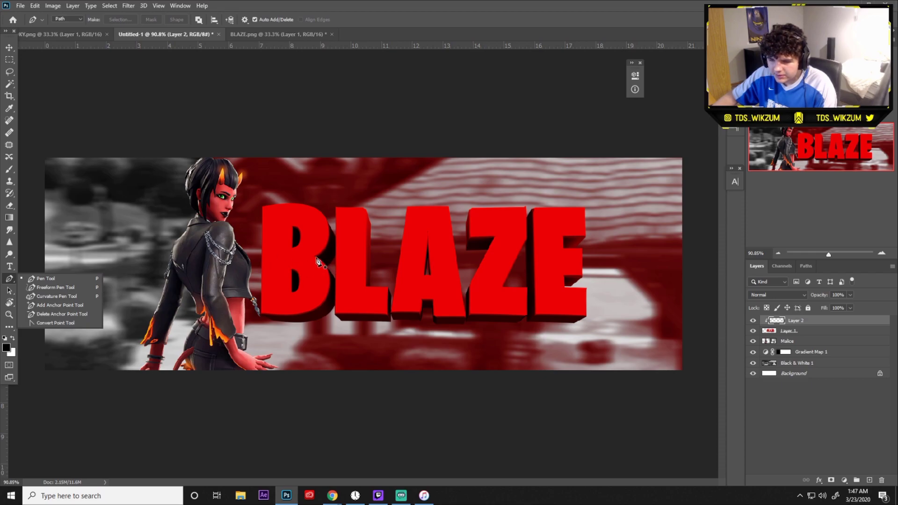
{"action": "left_click", "coordinate": [257, 257]}
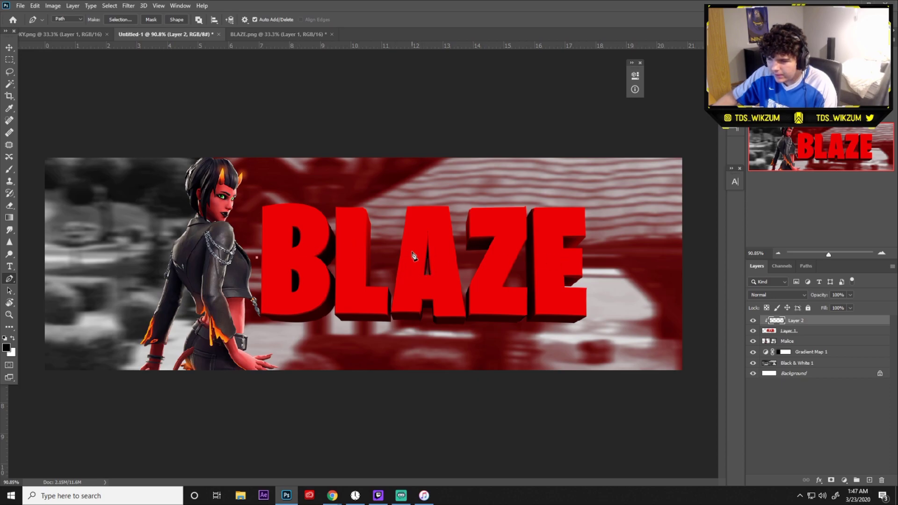
{"action": "left_click_drag", "start_coordinate": [416, 255], "coordinate": [511, 290]}
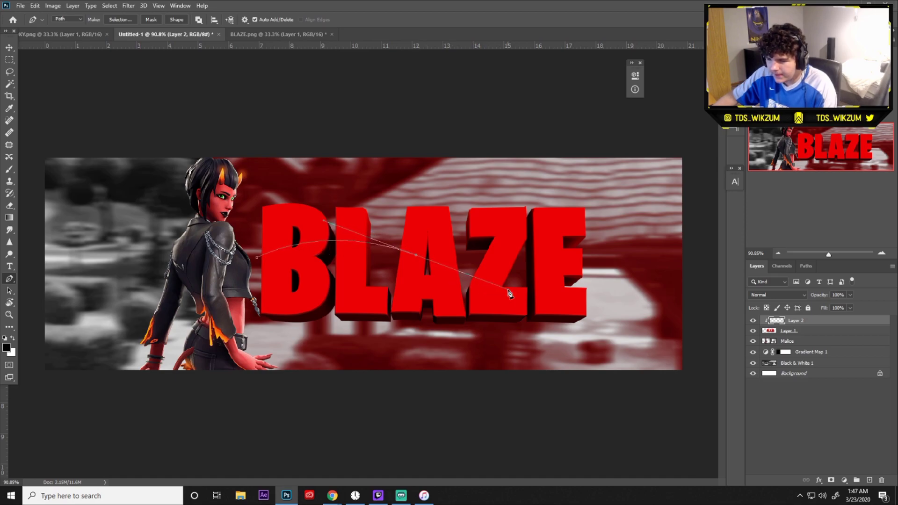
{"action": "left_click", "coordinate": [418, 260], "text": "ctrl"}
{"action": "key", "text": "ctrl+z"}
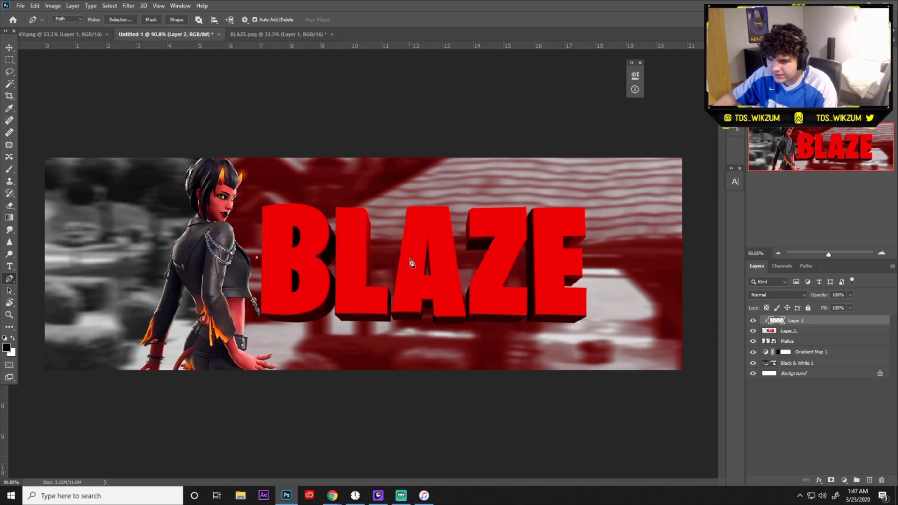
{"action": "left_click_drag", "start_coordinate": [427, 257], "coordinate": [515, 292]}
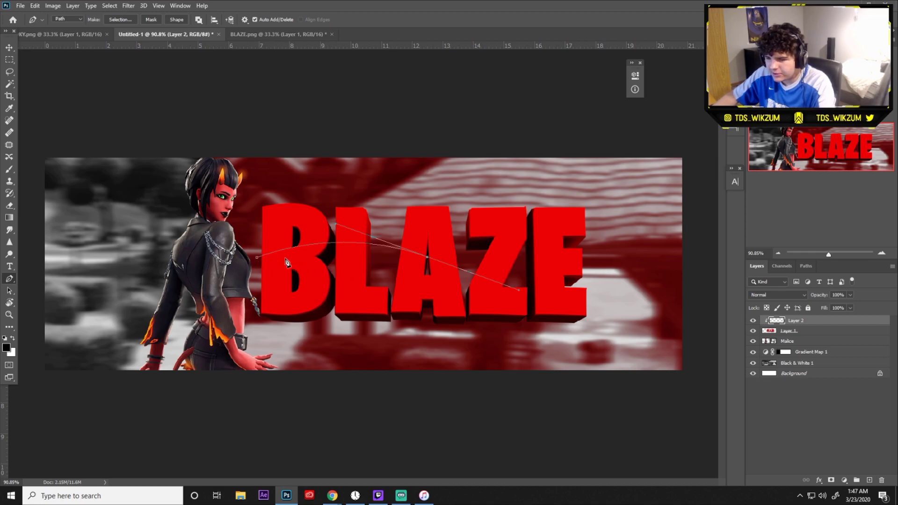
{"action": "left_click", "coordinate": [616, 260]}
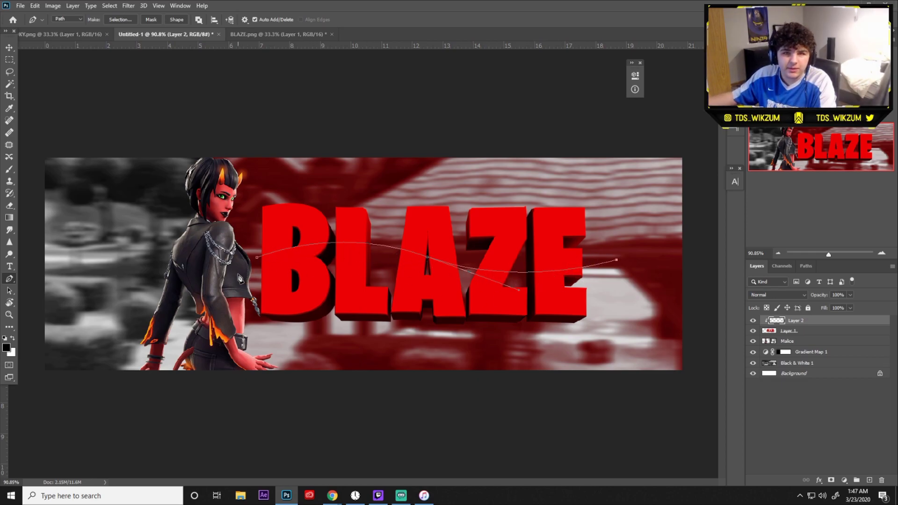
Close the wavy path with straight edges running below the BLAZE text so it encloses the lower half of the letters
{"action": "left_click", "coordinate": [601, 332]}
{"action": "left_click", "coordinate": [319, 341]}
{"action": "left_click", "coordinate": [262, 331]}
{"action": "key", "text": "ctrl+z"}
{"action": "key", "text": "ctrl+z"}
{"action": "left_click", "coordinate": [238, 324]}
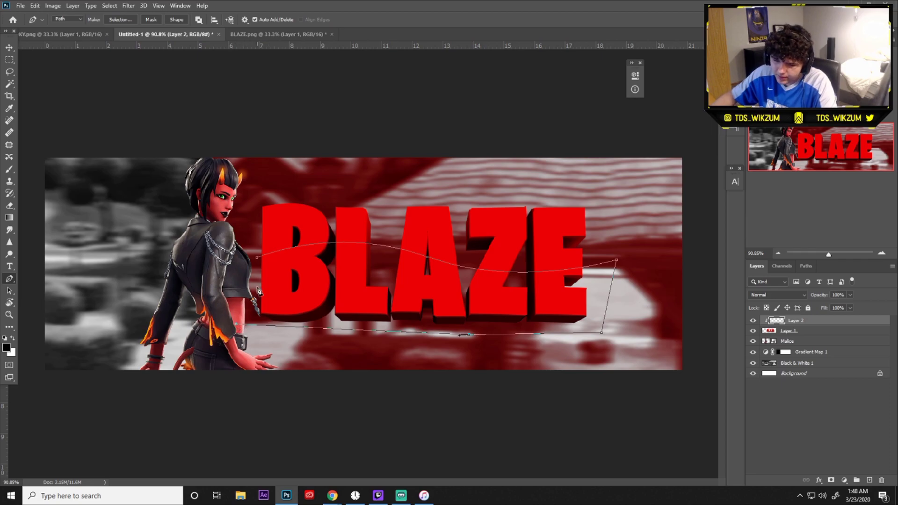
{"action": "left_click", "coordinate": [256, 258]}
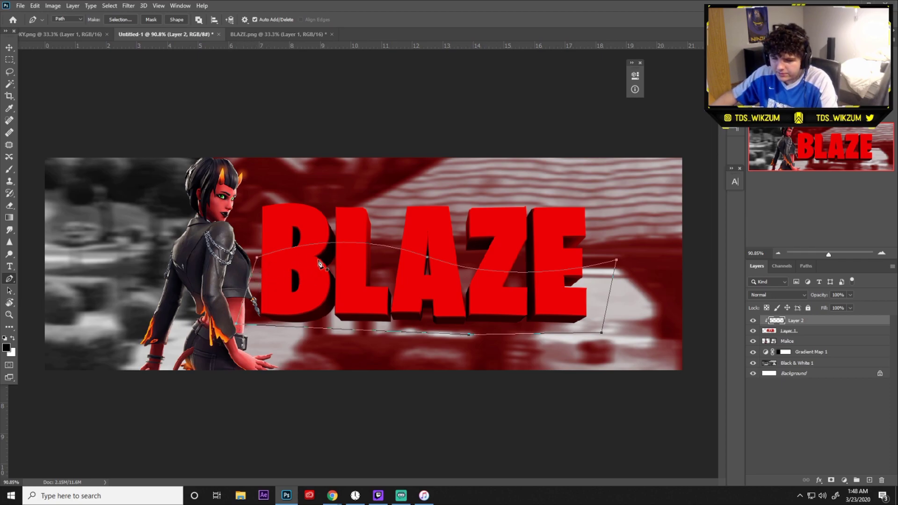
Fill the closed path with black on the clipped layer, using Normal mode and 100% opacity
{"action": "right_click", "coordinate": [302, 277]}
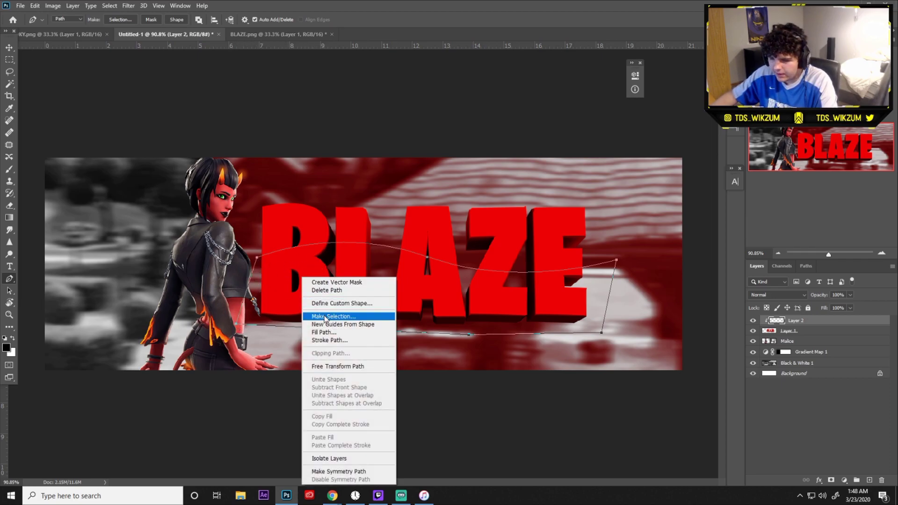
{"action": "left_click", "coordinate": [324, 331]}
{"action": "left_click", "coordinate": [434, 127]}
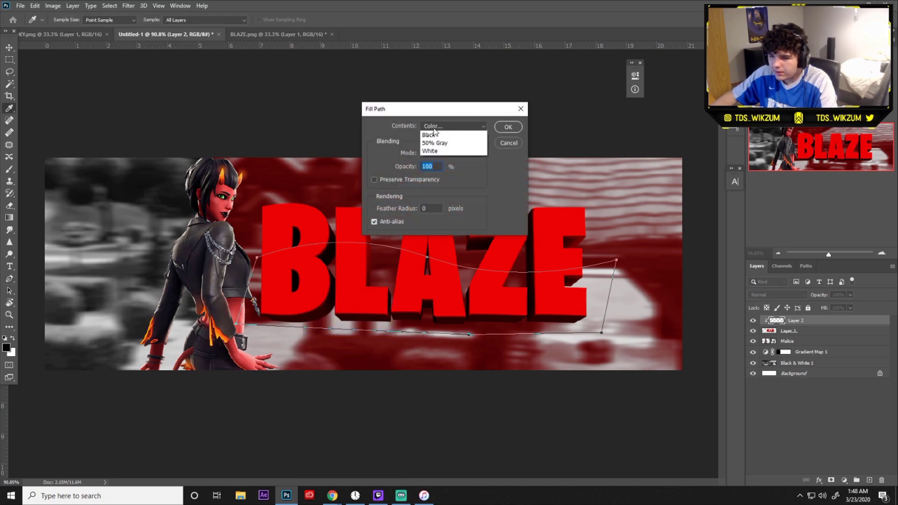
{"action": "left_click", "coordinate": [437, 197]}
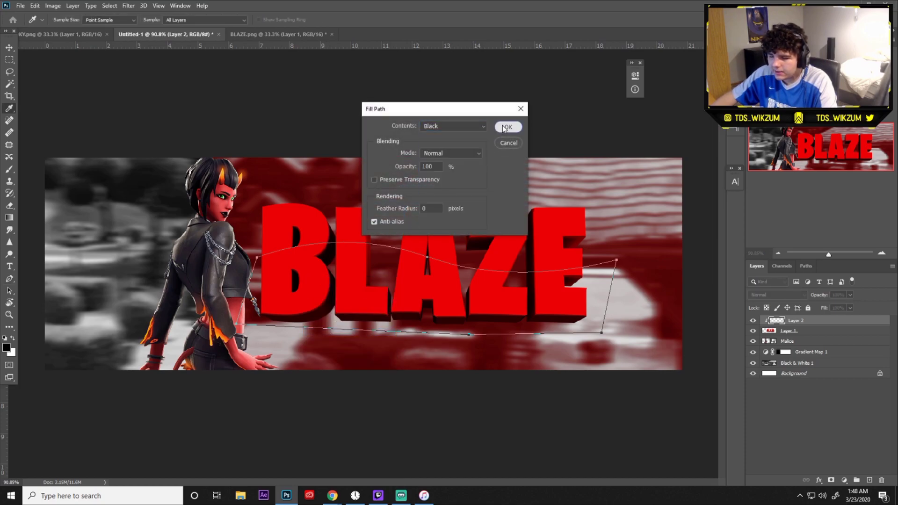
{"action": "left_click", "coordinate": [505, 127]}
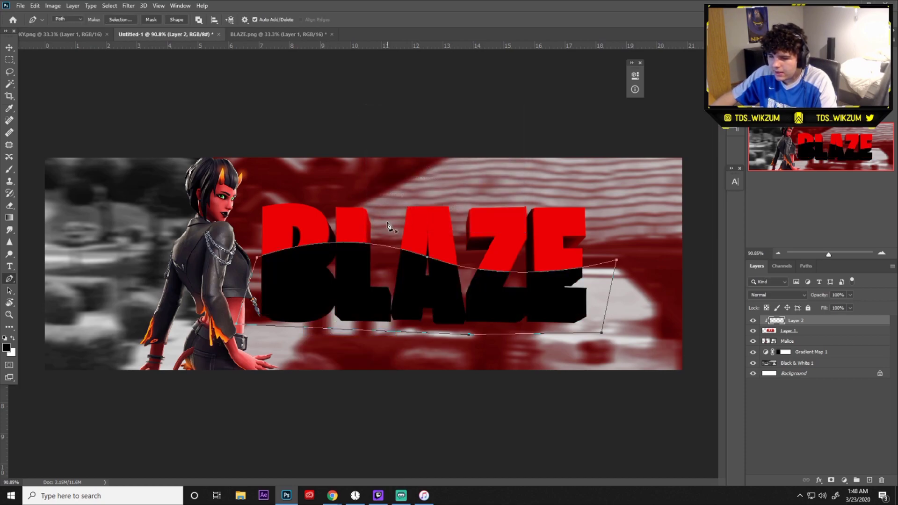
Delete the pen path, and release and recreate the clipping mask that confines the black shape to the BLAZE text
{"action": "right_click", "coordinate": [394, 286]}
{"action": "right_click", "coordinate": [366, 263]}
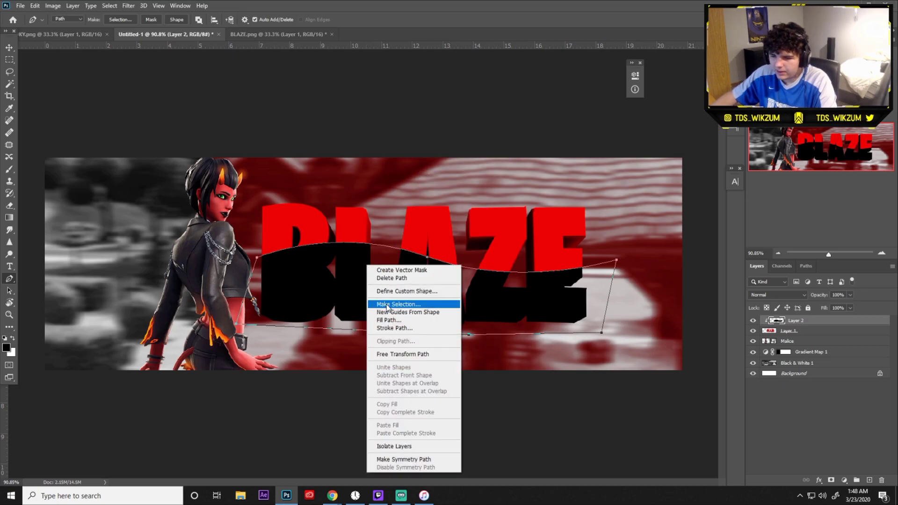
{"action": "left_click", "coordinate": [390, 277]}
{"action": "scroll", "coordinate": [381, 283], "scroll_direction": "up", "scroll_amount": 1}
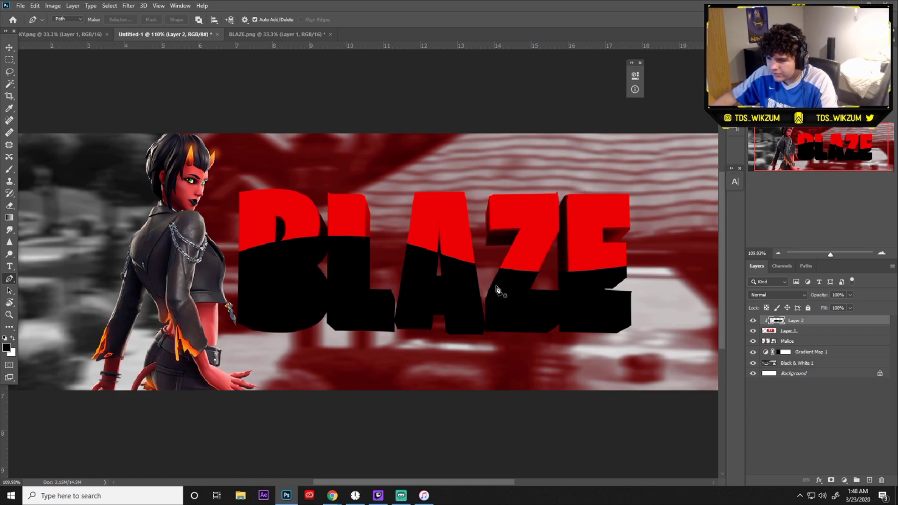
{"action": "left_click", "coordinate": [802, 326], "text": "alt"}
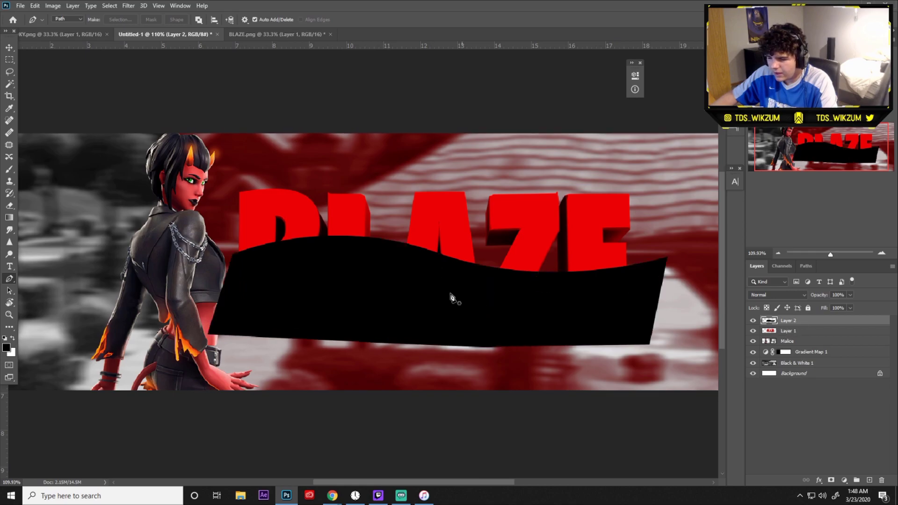
{"action": "left_click", "coordinate": [779, 321], "text": "alt"}
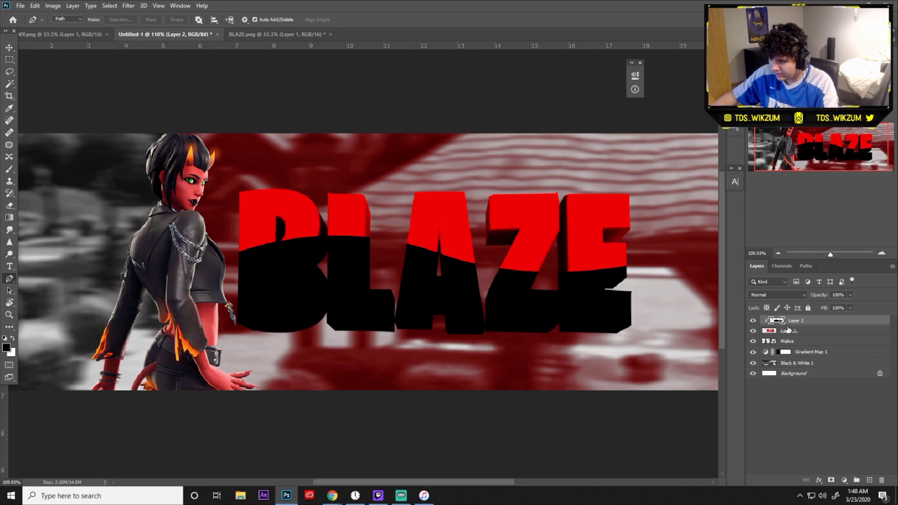
Try clipping the black shape to the Malice layer, and restore it clipped to the BLAZE text layer
{"action": "left_click_drag", "start_coordinate": [802, 321], "coordinate": [800, 341]}
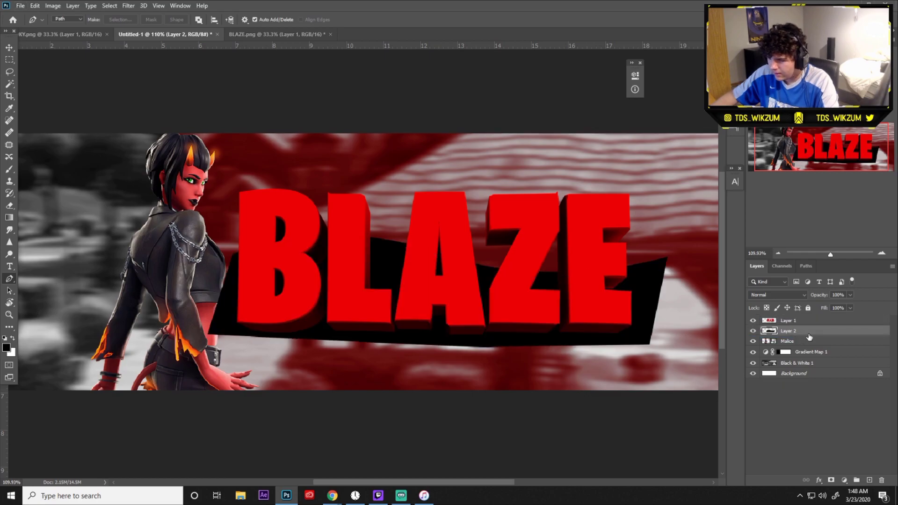
{"action": "left_click", "coordinate": [808, 335], "text": "alt"}
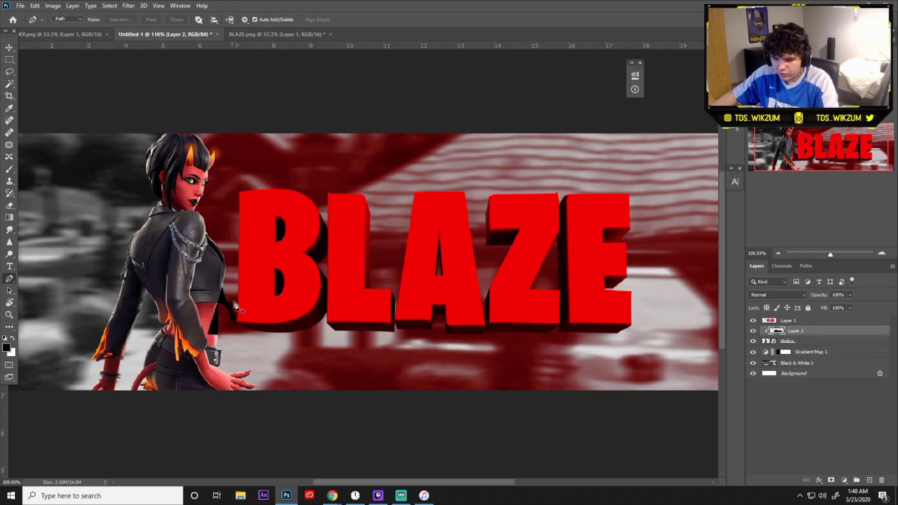
{"action": "left_click_drag", "start_coordinate": [779, 332], "coordinate": [788, 322]}
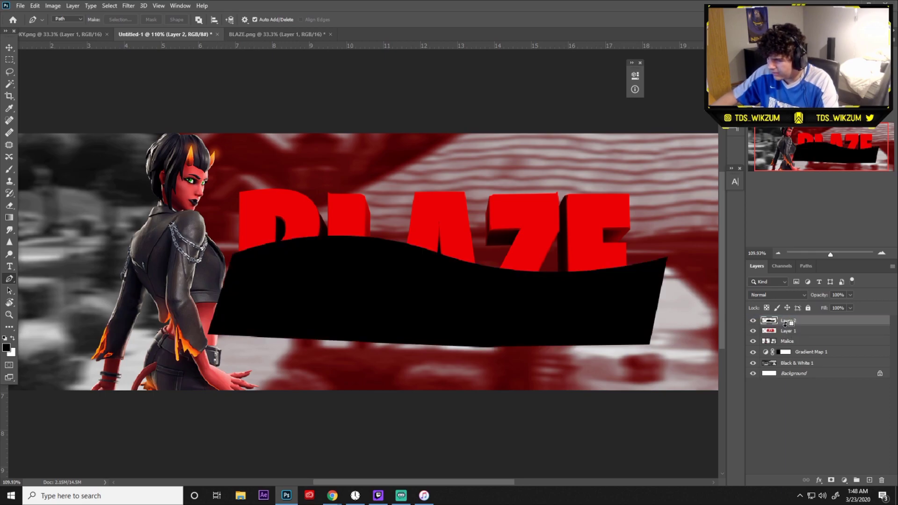
{"action": "left_click", "coordinate": [787, 325], "text": "alt"}
Keep the black shape layer in Normal blend mode and set its opacity to 51%
{"action": "scroll", "coordinate": [655, 322], "scroll_direction": "up", "scroll_amount": 1}
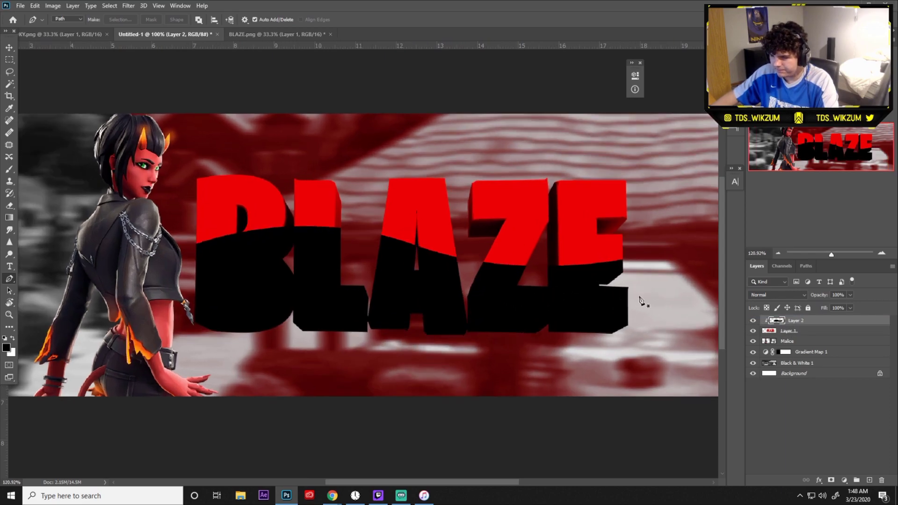
{"action": "left_click", "coordinate": [750, 296]}
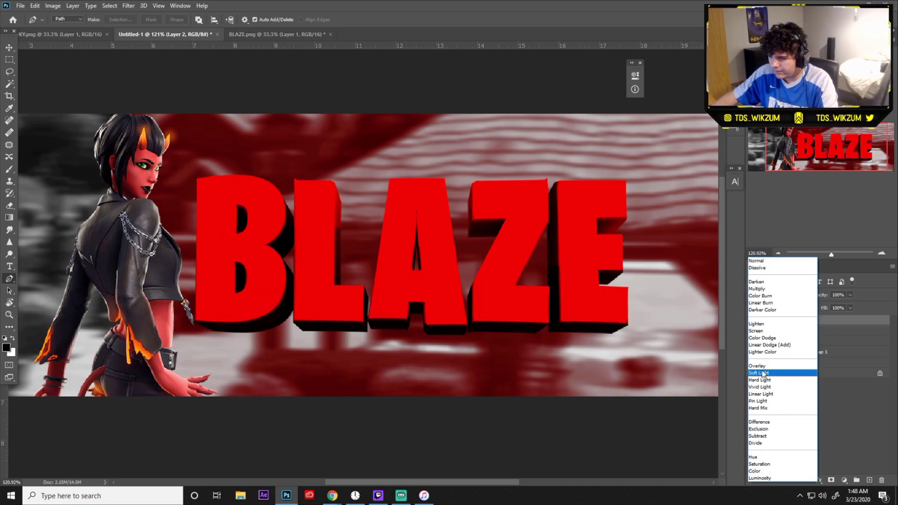
{"action": "left_click", "coordinate": [756, 260]}
{"action": "left_click", "coordinate": [849, 295]}
{"action": "left_click_drag", "start_coordinate": [834, 307], "coordinate": [821, 304]}
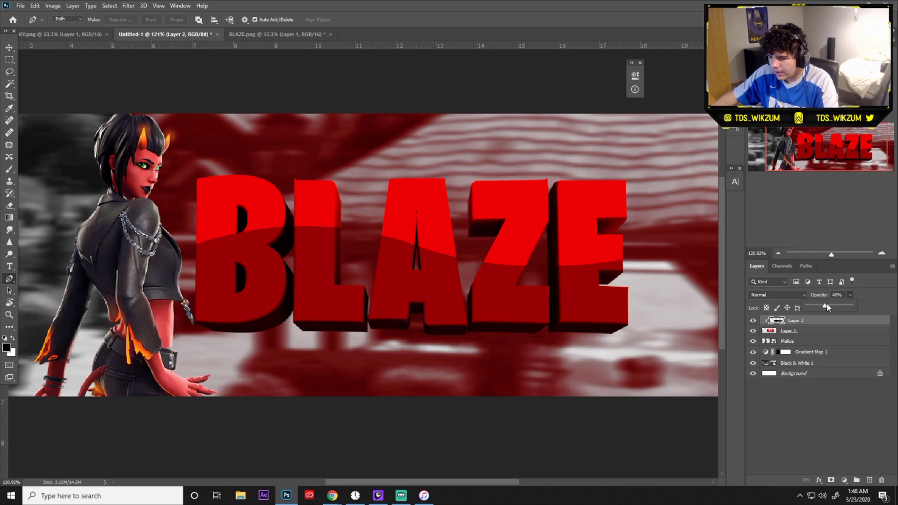
{"action": "left_click", "coordinate": [831, 395]}
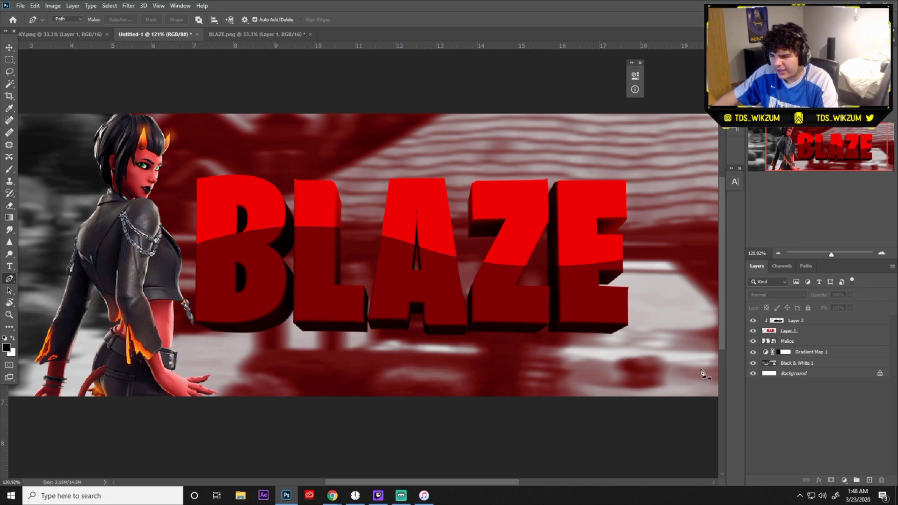
Choose the Brush tool and add a new clipped layer directly above the BLAZE text layer
{"action": "left_click", "coordinate": [811, 330]}
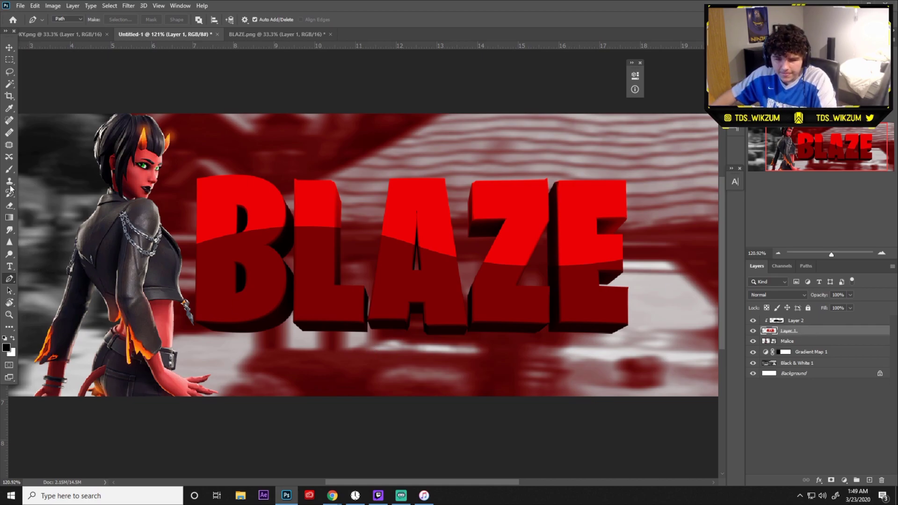
{"action": "left_click", "coordinate": [9, 169]}
{"action": "left_click", "coordinate": [799, 320]}
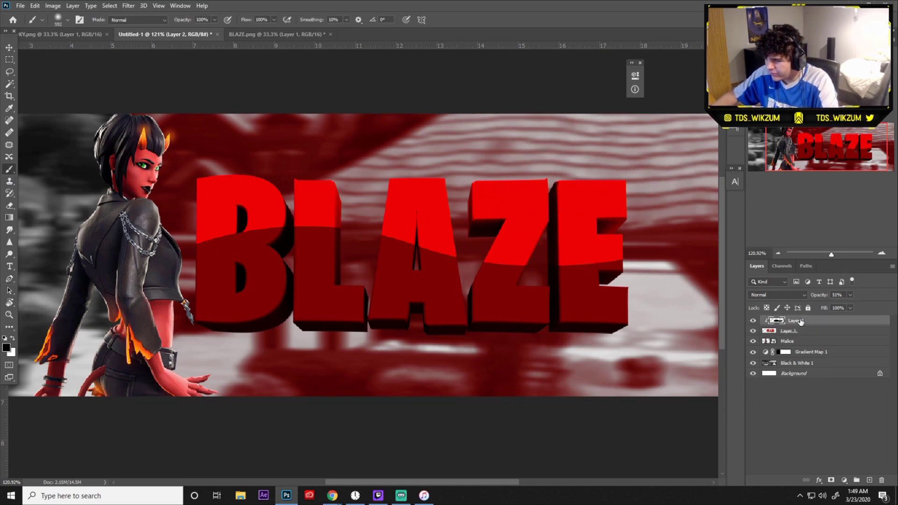
{"action": "left_click", "coordinate": [796, 332]}
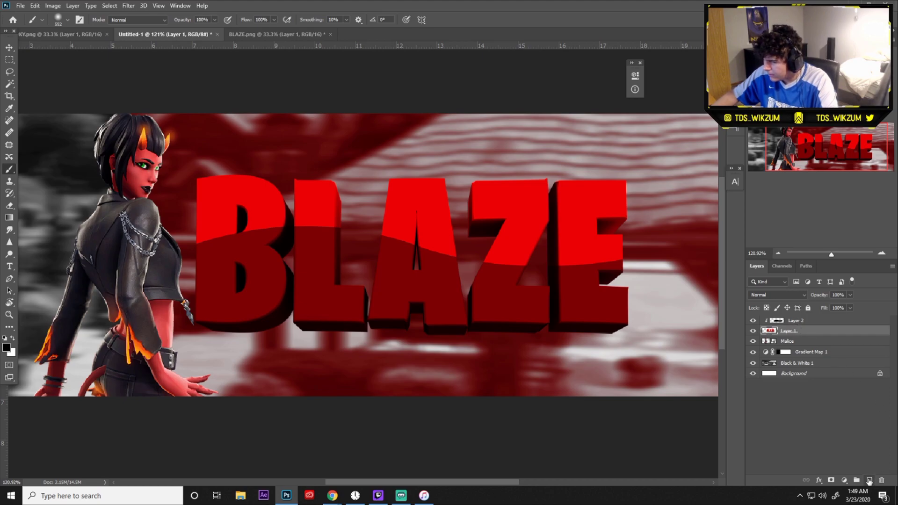
{"action": "left_click", "coordinate": [869, 480]}
{"action": "left_click", "coordinate": [780, 343]}
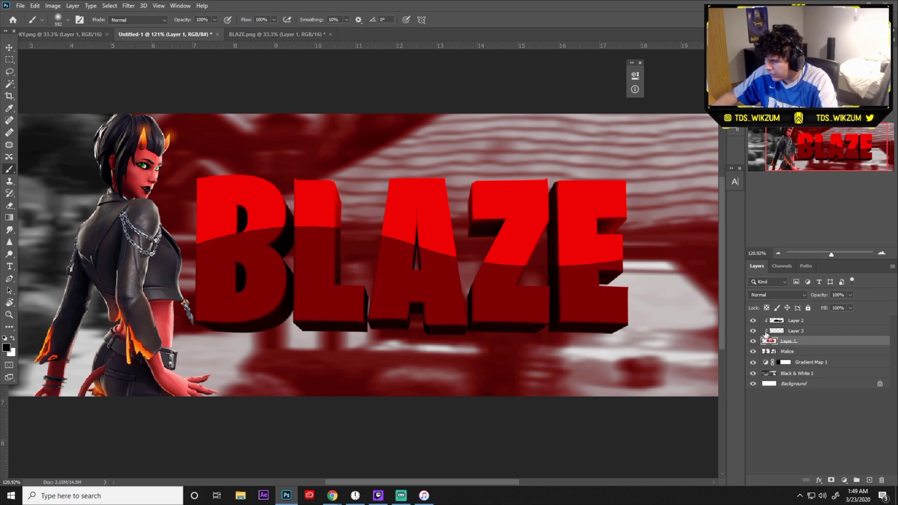
Resize the soft round brush to 73 px against the BLAZE letters
{"action": "left_click_drag", "start_coordinate": [355, 260], "coordinate": [183, 254]}
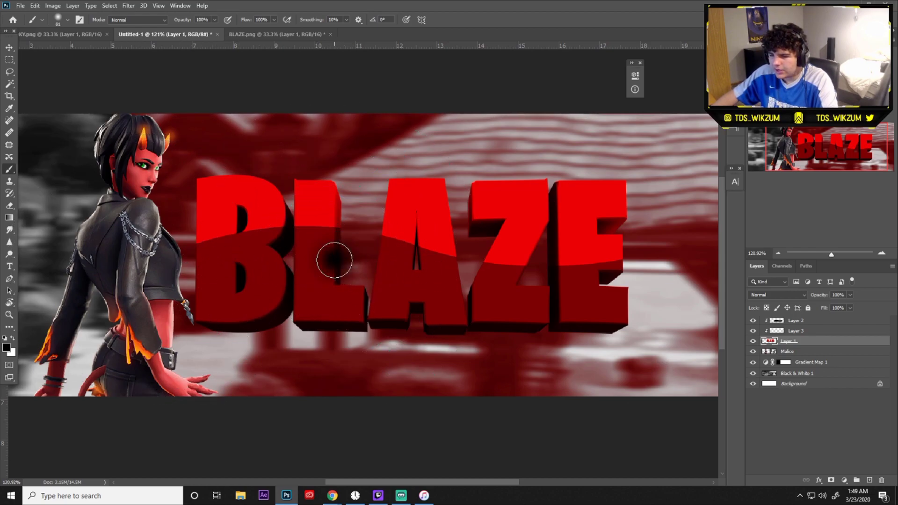
{"action": "mouse_move", "coordinate": [408, 246]}
{"action": "left_mouse_down"}
{"action": "mouse_move", "coordinate": [410, 256]}
{"action": "mouse_move", "coordinate": [481, 251]}
{"action": "mouse_move", "coordinate": [447, 203]}
{"action": "mouse_move", "coordinate": [450, 358]}
{"action": "mouse_move", "coordinate": [436, 205]}
{"action": "left_mouse_up"}
{"action": "mouse_move", "coordinate": [426, 266]}
{"action": "left_mouse_down"}
{"action": "mouse_move", "coordinate": [510, 239]}
{"action": "mouse_move", "coordinate": [404, 222]}
{"action": "mouse_move", "coordinate": [398, 122]}
{"action": "left_mouse_up"}
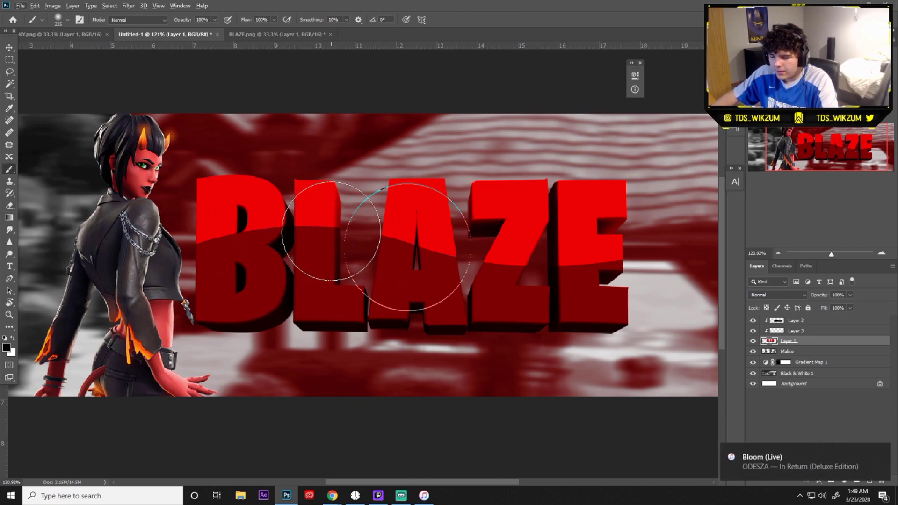
{"action": "left_click_drag", "start_coordinate": [339, 235], "coordinate": [399, 235]}
{"action": "mouse_move", "coordinate": [381, 229]}
{"action": "left_mouse_down"}
{"action": "mouse_move", "coordinate": [343, 232]}
{"action": "mouse_move", "coordinate": [492, 236]}
{"action": "mouse_move", "coordinate": [332, 238]}
{"action": "mouse_move", "coordinate": [329, 196]}
{"action": "mouse_move", "coordinate": [340, 236]}
{"action": "mouse_move", "coordinate": [337, 360]}
{"action": "mouse_move", "coordinate": [347, 359]}
{"action": "mouse_move", "coordinate": [354, 122]}
{"action": "left_mouse_up"}
Undo a stray stroke on the BLAZE layer and paint a soft black band along the wavy edge on Layer 3
{"action": "mouse_move", "coordinate": [249, 212]}
{"action": "left_mouse_down"}
{"action": "mouse_move", "coordinate": [204, 218]}
{"action": "mouse_move", "coordinate": [209, 242]}
{"action": "mouse_move", "coordinate": [326, 229]}
{"action": "mouse_move", "coordinate": [489, 261]}
{"action": "mouse_move", "coordinate": [633, 253]}
{"action": "mouse_move", "coordinate": [628, 262]}
{"action": "mouse_move", "coordinate": [513, 271]}
{"action": "mouse_move", "coordinate": [374, 250]}
{"action": "mouse_move", "coordinate": [193, 260]}
{"action": "left_mouse_up"}
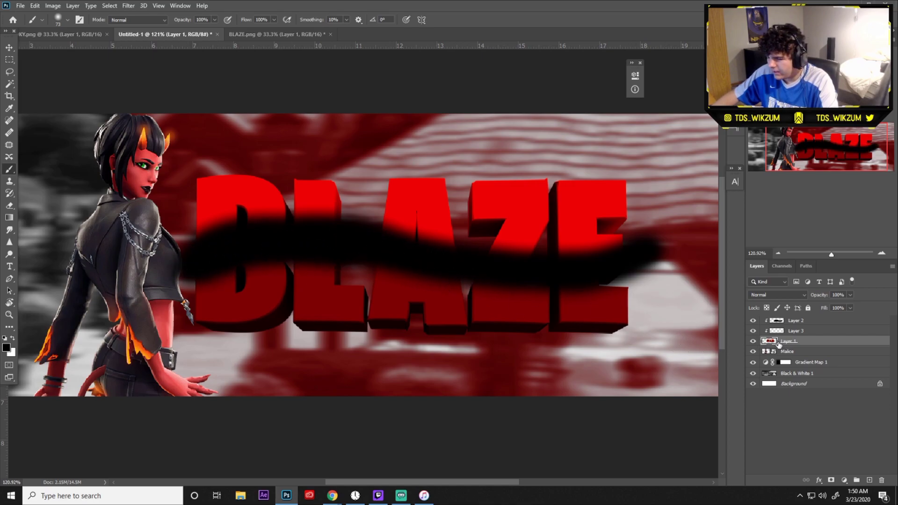
{"action": "key", "text": "ctrl+z"}
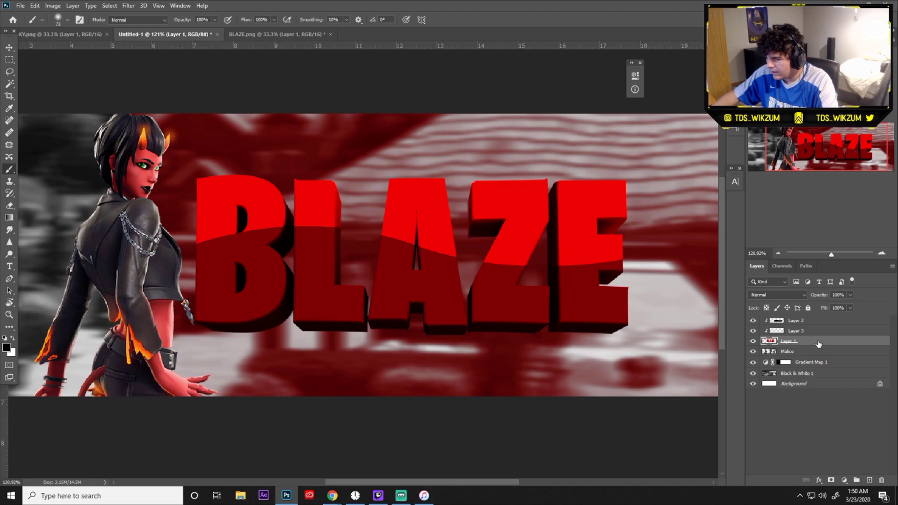
{"action": "left_click", "coordinate": [775, 332]}
{"action": "mouse_move", "coordinate": [630, 260]}
{"action": "left_mouse_down"}
{"action": "mouse_move", "coordinate": [506, 269]}
{"action": "mouse_move", "coordinate": [363, 238]}
{"action": "mouse_move", "coordinate": [290, 234]}
{"action": "mouse_move", "coordinate": [209, 244]}
{"action": "mouse_move", "coordinate": [166, 266]}
{"action": "mouse_move", "coordinate": [192, 250]}
{"action": "mouse_move", "coordinate": [240, 265]}
{"action": "mouse_move", "coordinate": [368, 261]}
{"action": "mouse_move", "coordinate": [609, 297]}
{"action": "mouse_move", "coordinate": [200, 262]}
{"action": "mouse_move", "coordinate": [193, 252]}
{"action": "mouse_move", "coordinate": [322, 244]}
{"action": "mouse_move", "coordinate": [488, 273]}
{"action": "mouse_move", "coordinate": [572, 278]}
{"action": "mouse_move", "coordinate": [643, 266]}
{"action": "left_mouse_up"}
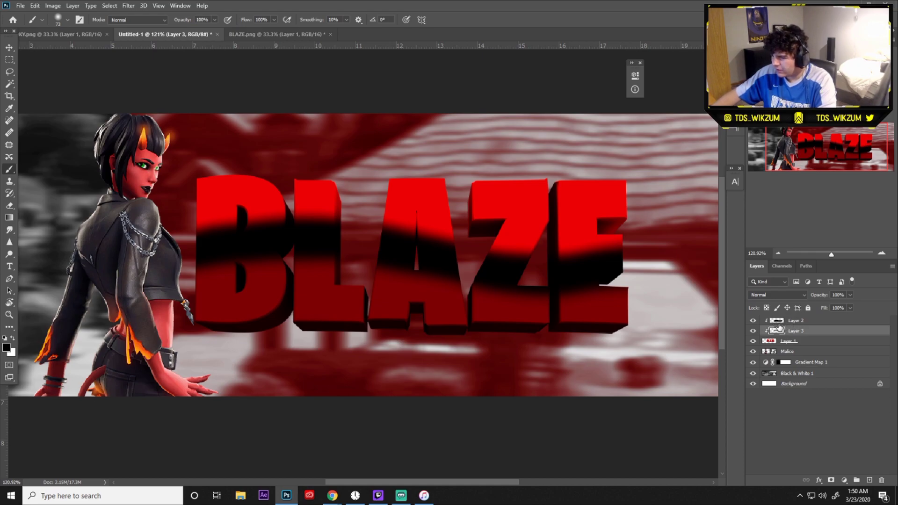
Try loading the outlines of the Layer 2 shape and the Malice render as selections, and clear them again
{"action": "left_click", "coordinate": [774, 325], "text": "ctrl"}
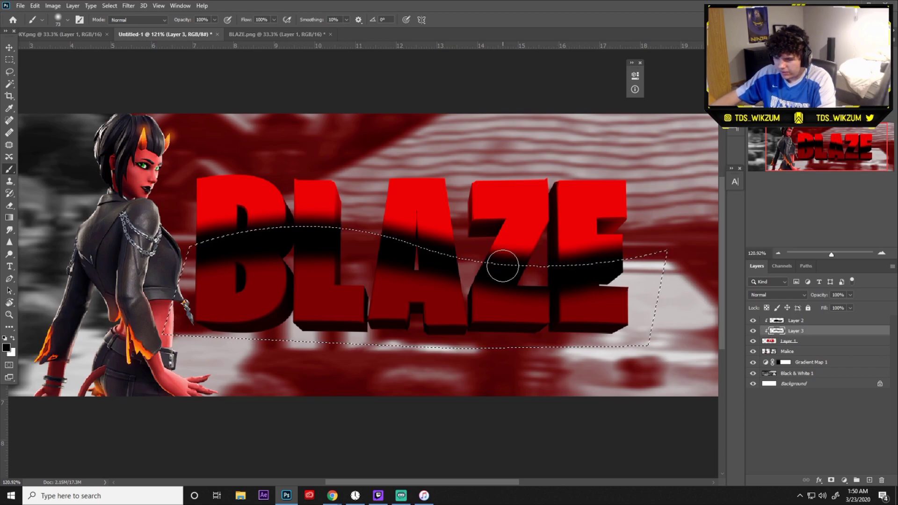
{"action": "key", "text": "ctrl+d"}
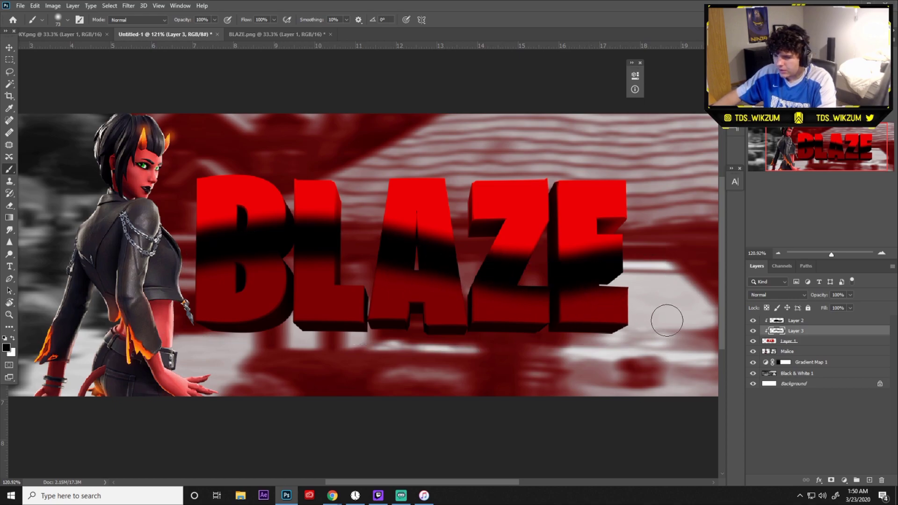
{"action": "left_click", "coordinate": [766, 352], "text": "ctrl"}
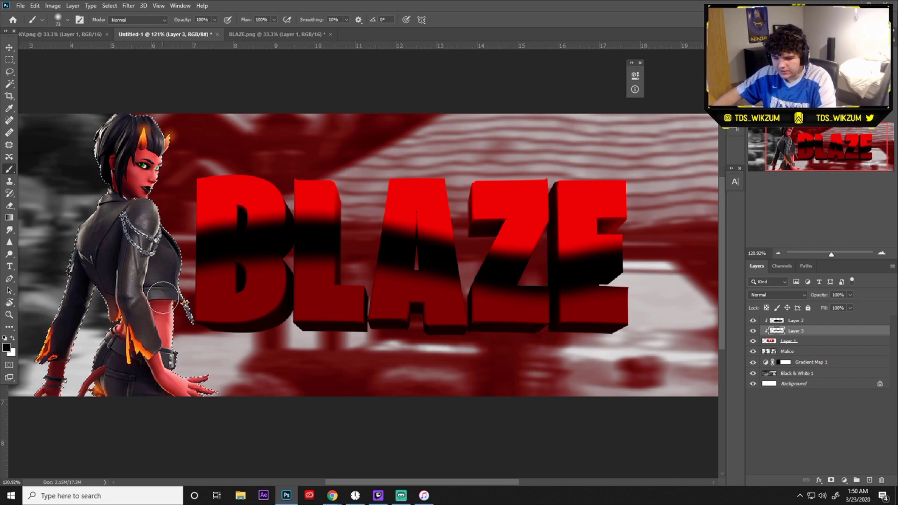
{"action": "left_click", "coordinate": [778, 322], "text": "shift"}
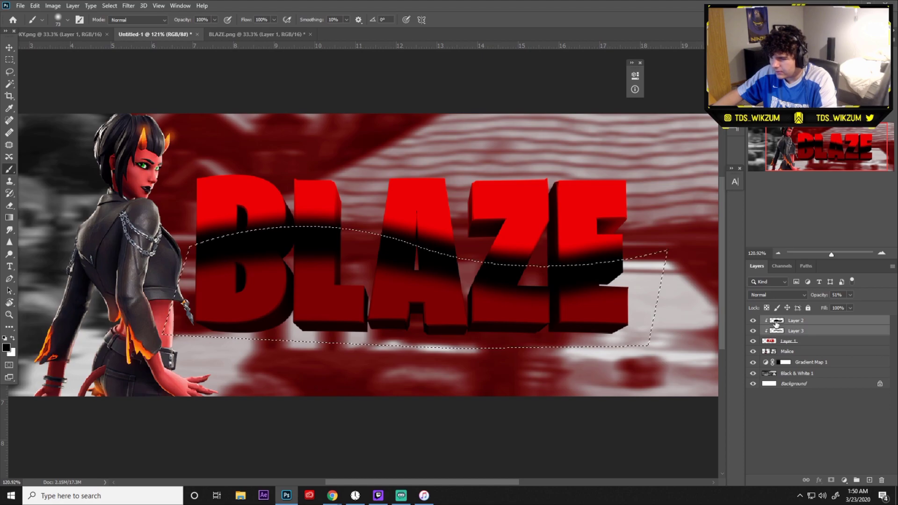
{"action": "key", "text": "z"}
{"action": "left_click", "coordinate": [787, 332]}
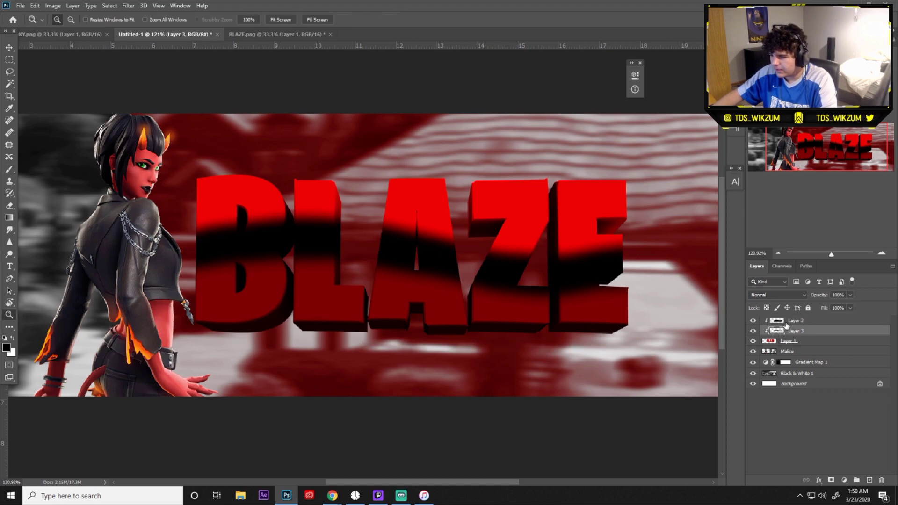
Load Layer 2's shape as a selection, delete that area from the black band on Layer 3, and deselect
{"action": "left_click", "coordinate": [780, 325]}
{"action": "left_click", "coordinate": [778, 321], "text": "ctrl"}
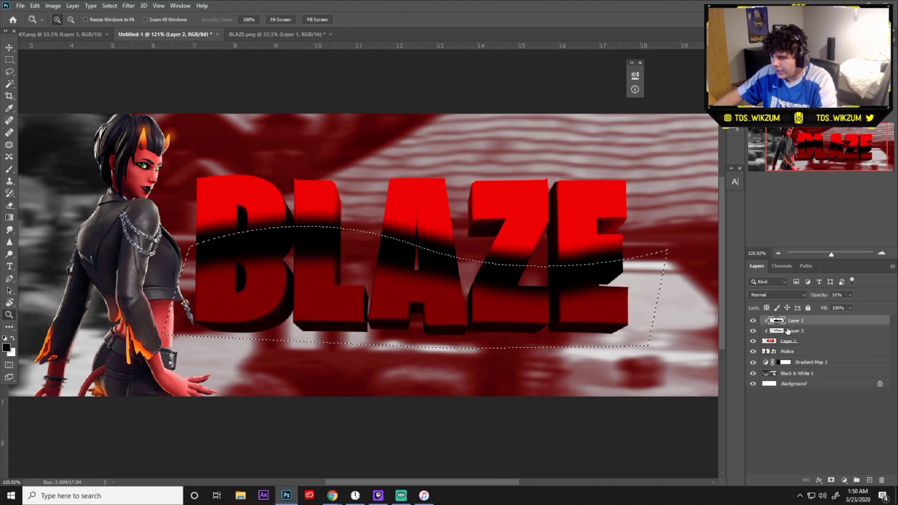
{"action": "left_click", "coordinate": [781, 329]}
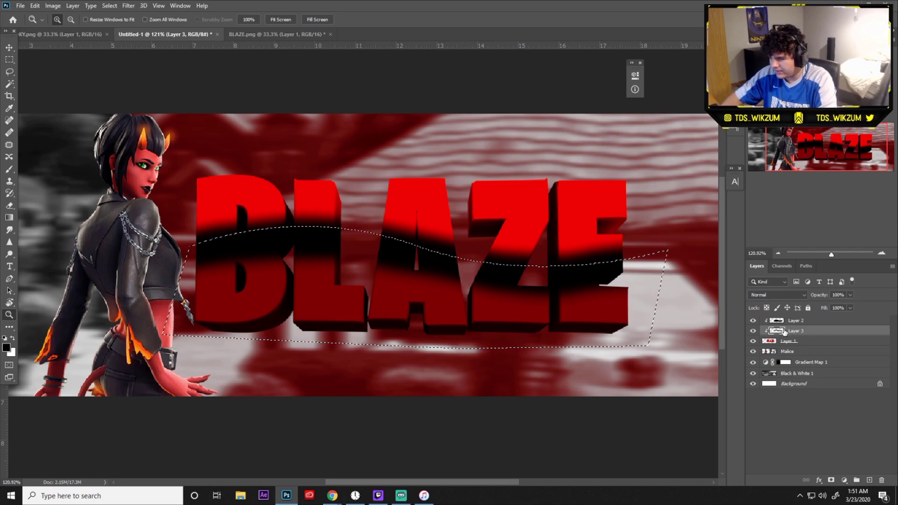
{"action": "key", "text": "b"}
{"action": "key", "text": "Delete"}
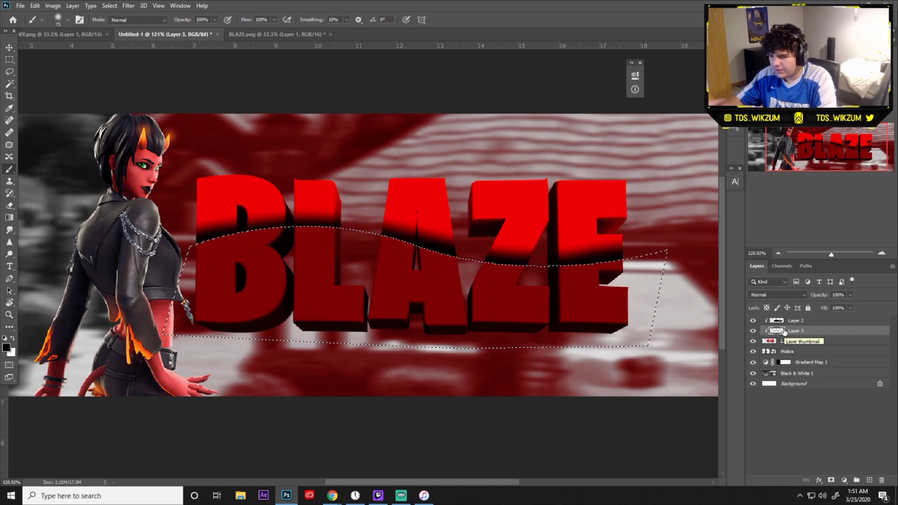
{"action": "key", "text": "ctrl+z"}
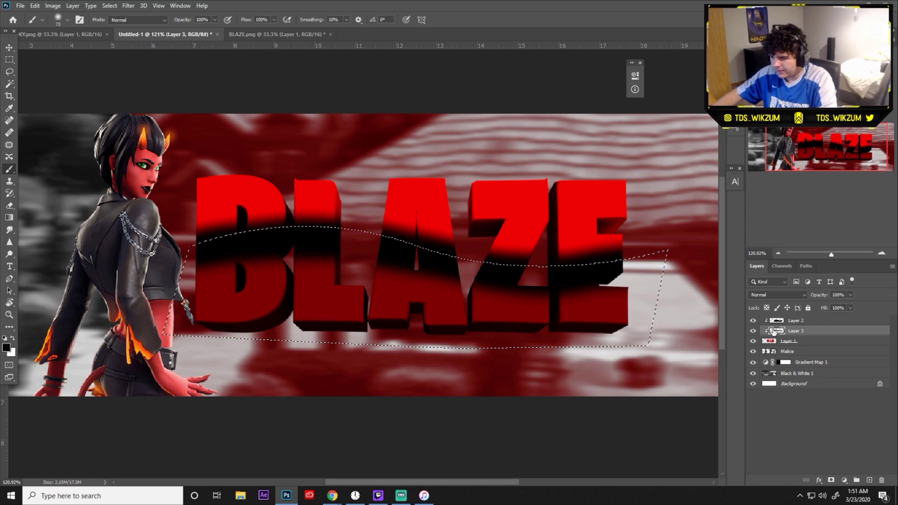
{"action": "key", "text": "Delete"}
{"action": "key", "text": "ctrl+d"}
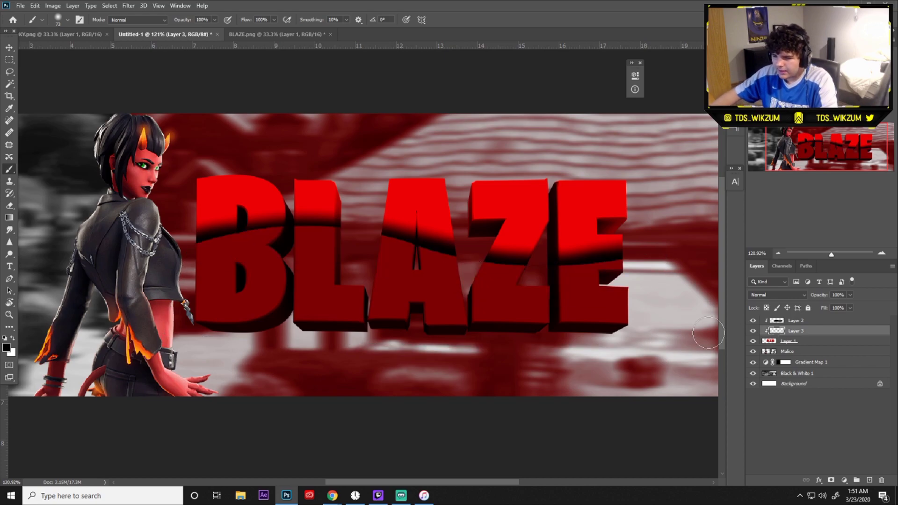
Compare the BLAZE text with and without the dark lower shape on Layer 2, leaving the layer visible
{"action": "scroll", "coordinate": [399, 281], "scroll_direction": "up", "scroll_amount": 3}
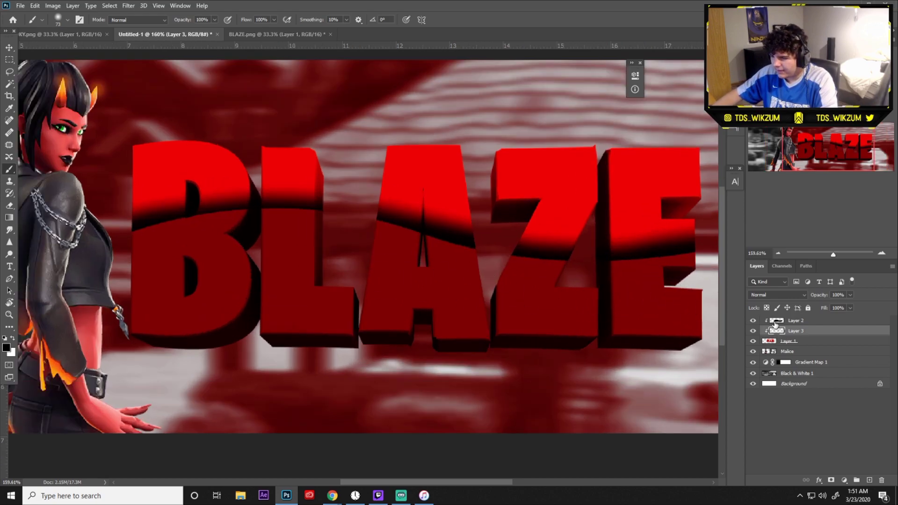
{"action": "left_click", "coordinate": [775, 322]}
{"action": "left_click", "coordinate": [752, 321]}
{"action": "left_click", "coordinate": [753, 321]}
{"action": "left_click", "coordinate": [753, 320]}
{"action": "left_click", "coordinate": [753, 321]}
{"action": "left_click", "coordinate": [753, 321]}
{"action": "left_click", "coordinate": [752, 321]}
{"action": "left_click", "coordinate": [752, 320]}
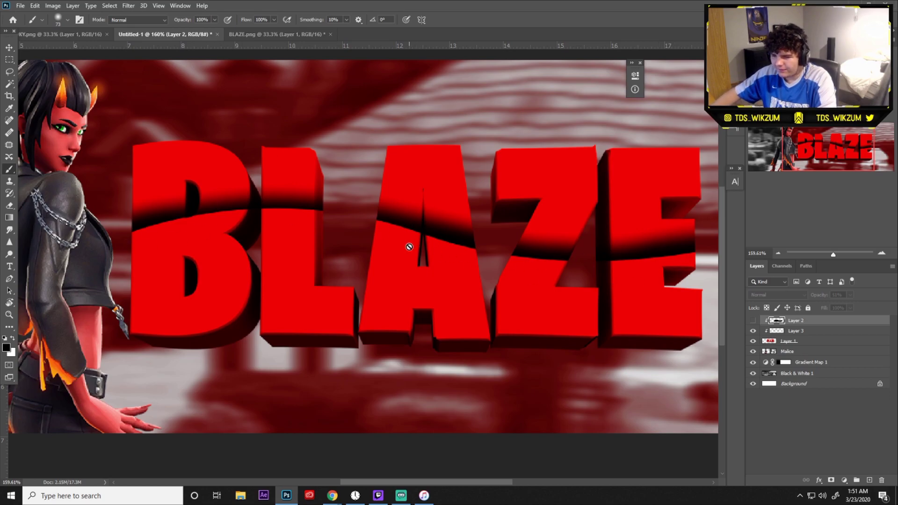
{"action": "left_click", "coordinate": [753, 321]}
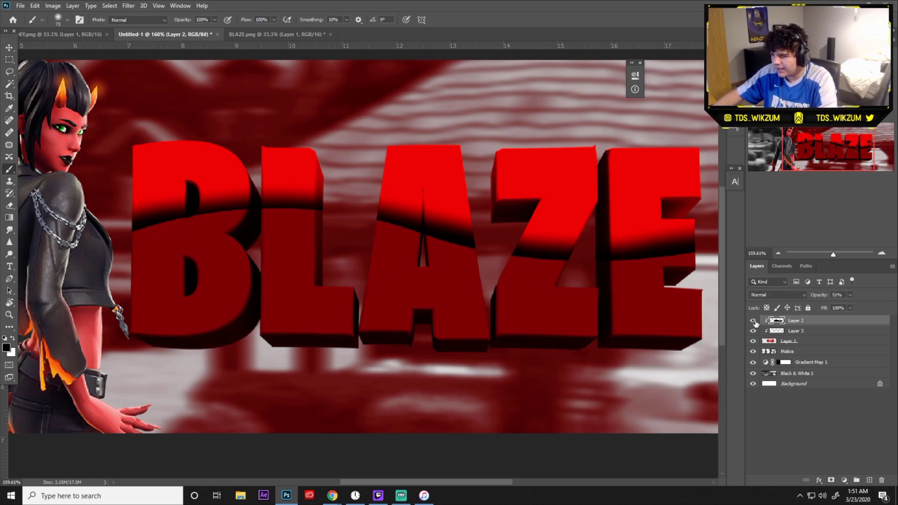
Lower the opacity of the soft shadow band on Layer 3 to about 66% and deselect the layer
{"action": "left_click", "coordinate": [801, 332]}
{"action": "left_click_drag", "start_coordinate": [848, 296], "coordinate": [836, 307]}
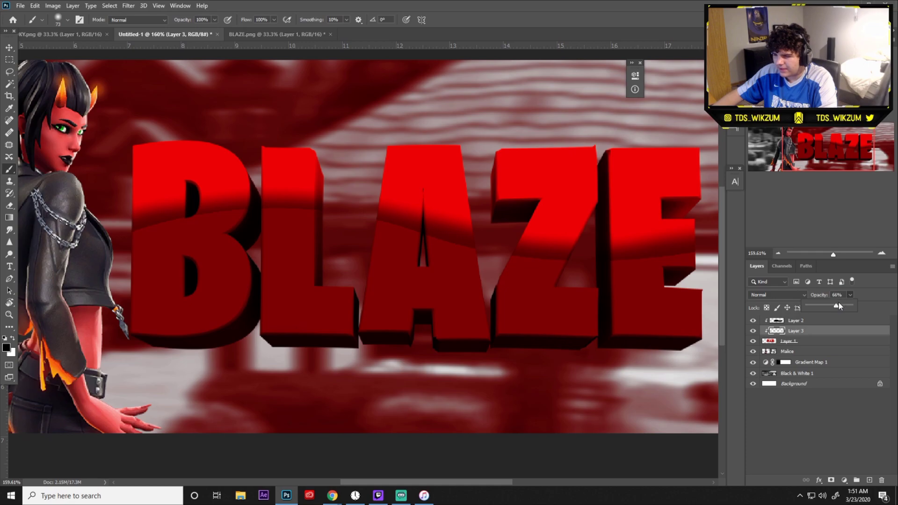
{"action": "left_click", "coordinate": [780, 408]}
Open Blaze.png in Photos to examine the finished reference header, and return to Photoshop
{"action": "left_click", "coordinate": [241, 495]}
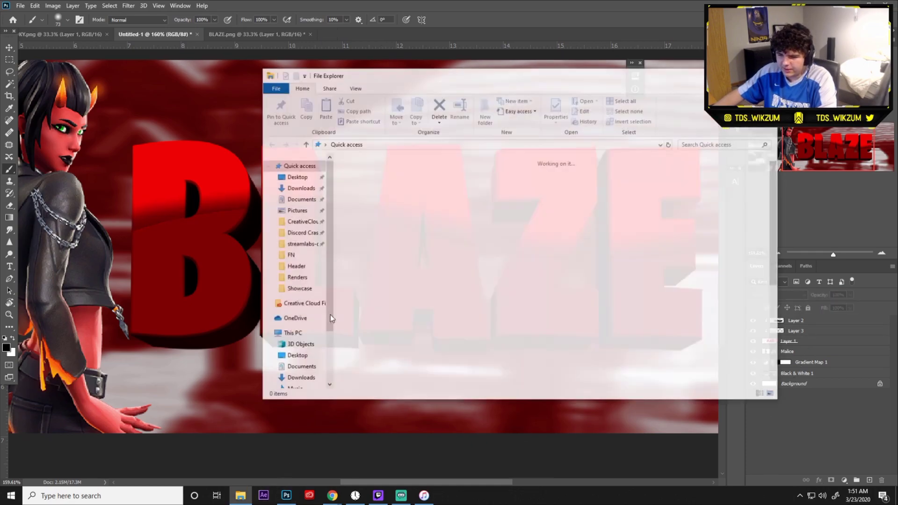
{"action": "double_click", "coordinate": [358, 286]}
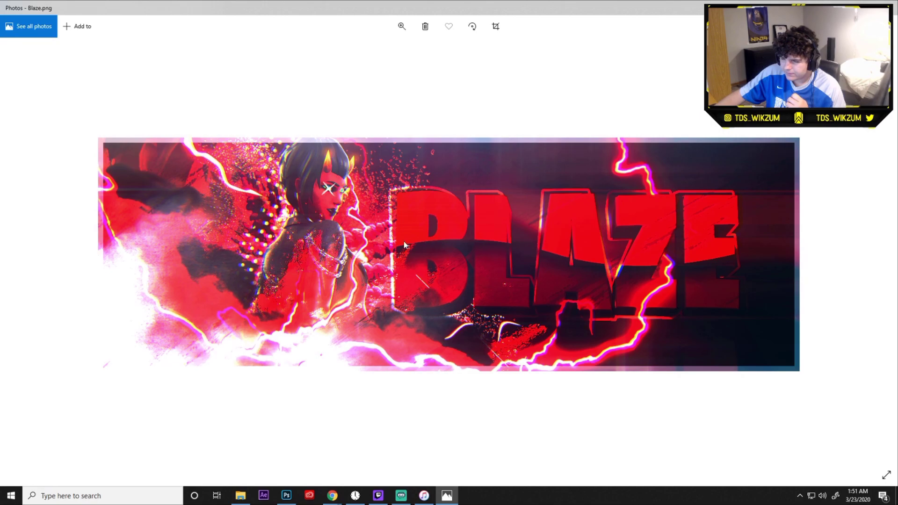
{"action": "key", "text": "ctrl+p"}
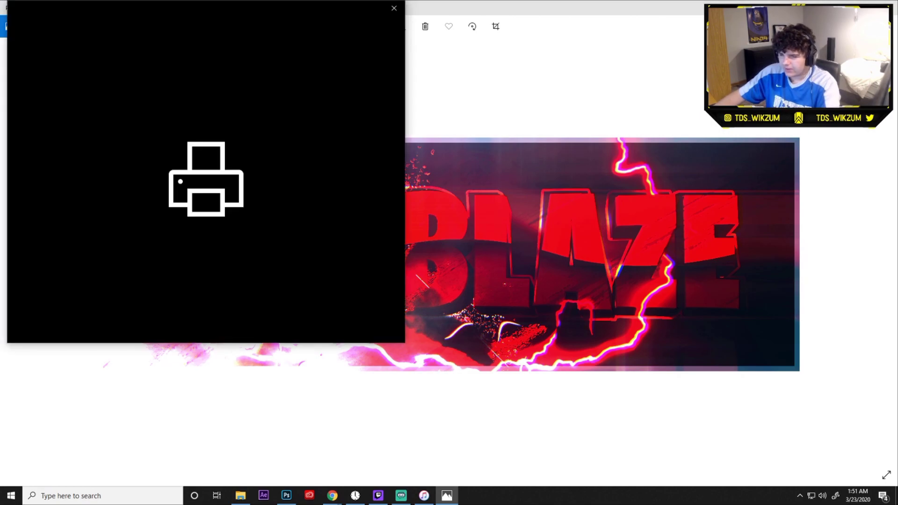
{"action": "key", "text": "Escape"}
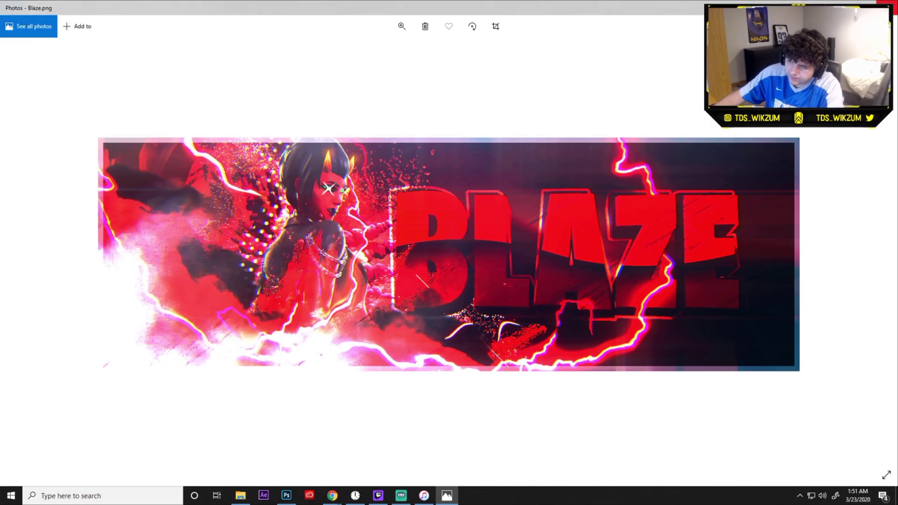
{"action": "left_click", "coordinate": [886, 7]}
{"action": "left_click", "coordinate": [757, 75]}
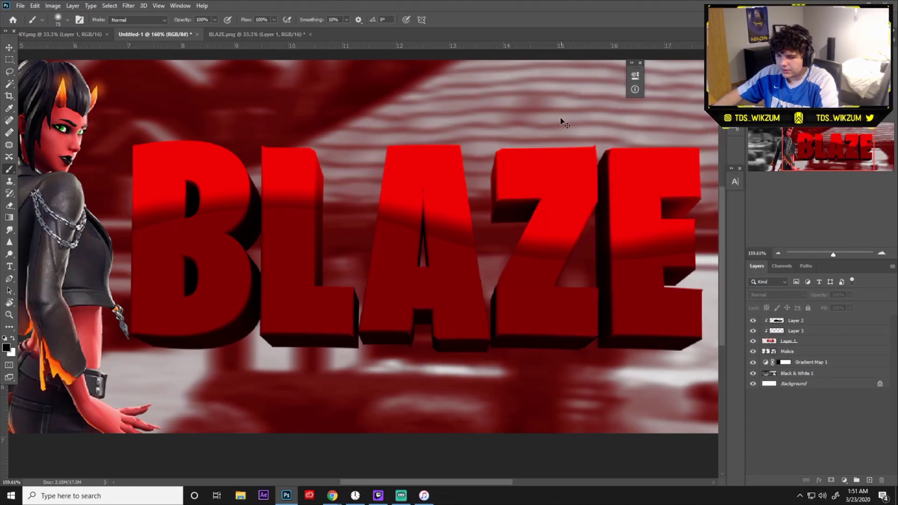
Undo the recent edits to the black shadow band, deselect, and delete Layer 3
{"action": "key", "text": "ctrl+comma"}
{"action": "key", "text": "ctrl+comma"}
{"action": "key", "text": "ctrl+comma"}
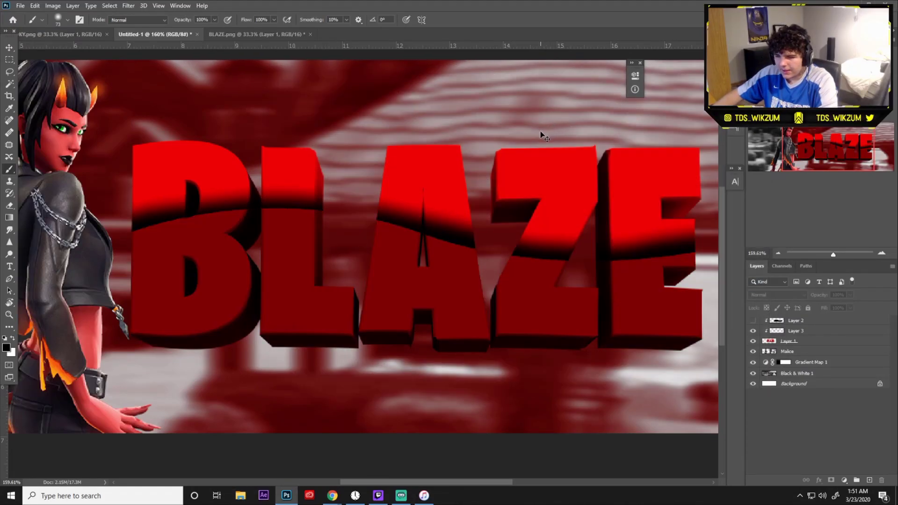
{"action": "key", "text": "ctrl+shift+d"}
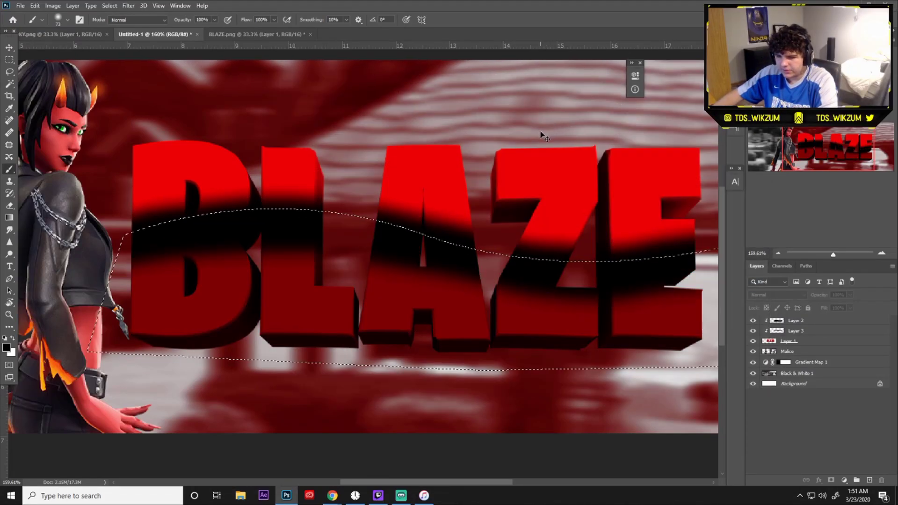
{"action": "key", "text": "Delete"}
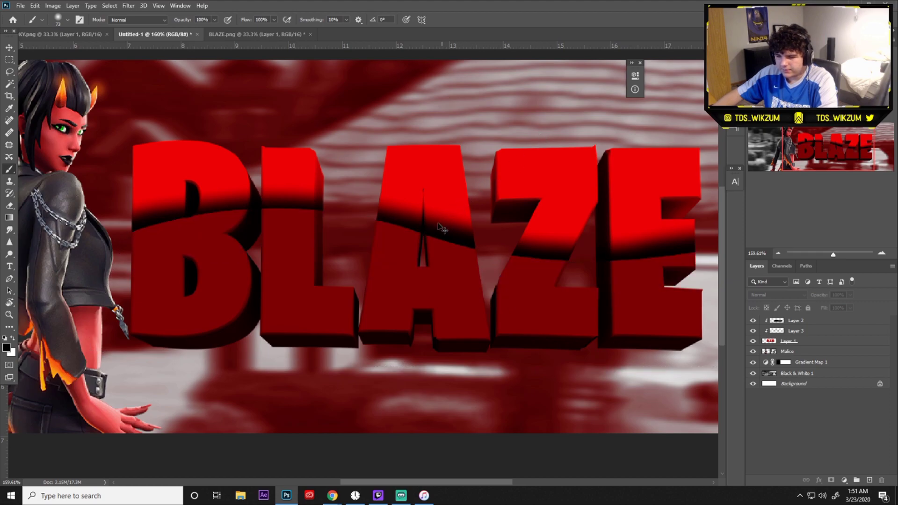
{"action": "key", "text": "ctrl+z"}
{"action": "key", "text": "ctrl+d"}
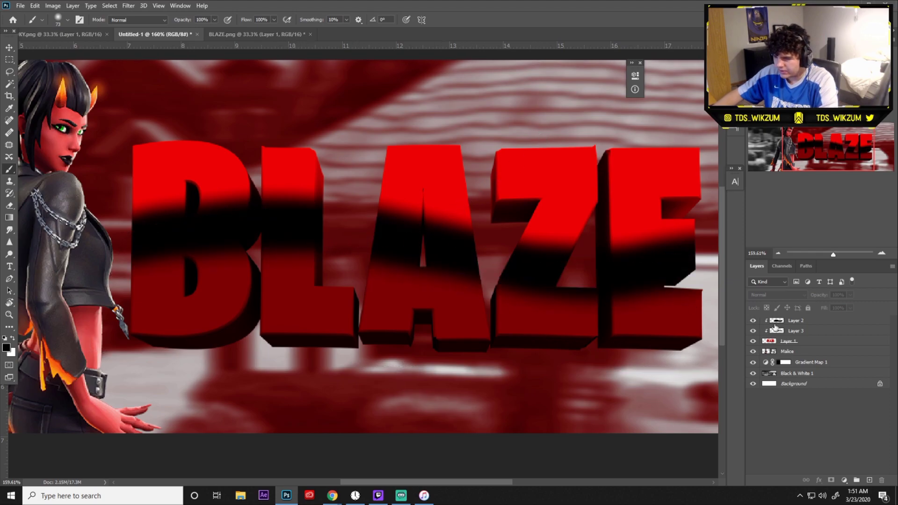
{"action": "key", "text": "Delete"}
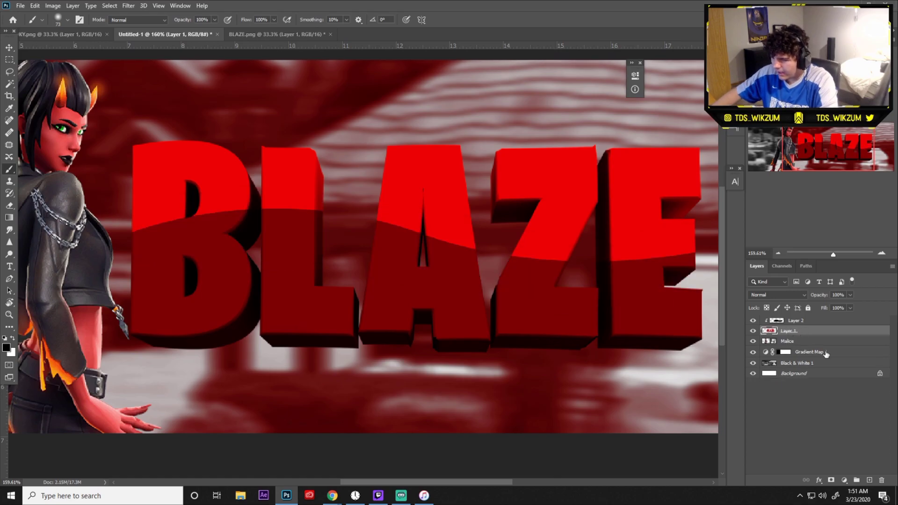
Add a new layer clipped to the BLAZE text below Layer 2 and paint a soft black band along the wave edge
{"action": "left_click", "coordinate": [869, 480]}
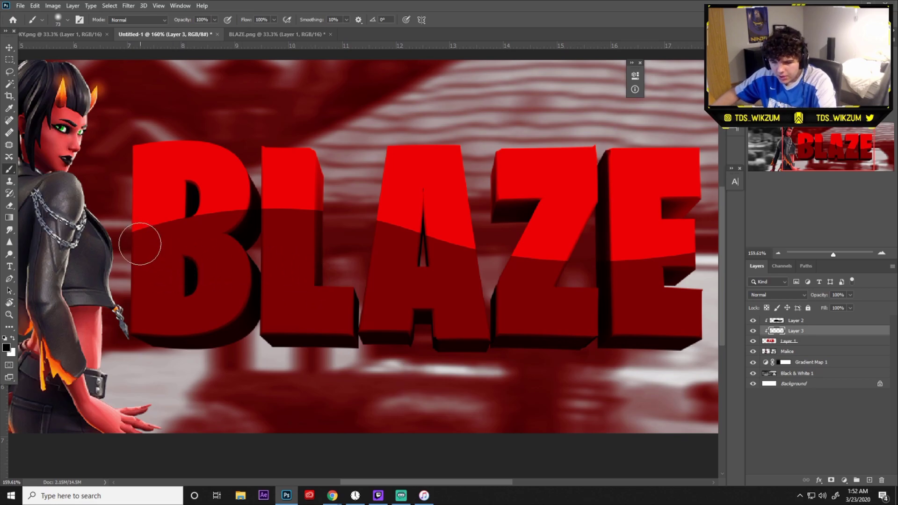
{"action": "mouse_move", "coordinate": [125, 231]}
{"action": "left_mouse_down"}
{"action": "mouse_move", "coordinate": [292, 200]}
{"action": "mouse_move", "coordinate": [571, 241]}
{"action": "mouse_move", "coordinate": [718, 226]}
{"action": "mouse_move", "coordinate": [641, 247]}
{"action": "mouse_move", "coordinate": [524, 246]}
{"action": "mouse_move", "coordinate": [353, 207]}
{"action": "mouse_move", "coordinate": [207, 196]}
{"action": "mouse_move", "coordinate": [57, 227]}
{"action": "mouse_move", "coordinate": [219, 196]}
{"action": "mouse_move", "coordinate": [196, 196]}
{"action": "mouse_move", "coordinate": [80, 249]}
{"action": "mouse_move", "coordinate": [427, 229]}
{"action": "left_mouse_up"}
Load Layer 2's shape as a selection, invert it, delete the black band outside the shape on Layer 3, and deselect
{"action": "left_click", "coordinate": [777, 322], "text": "ctrl"}
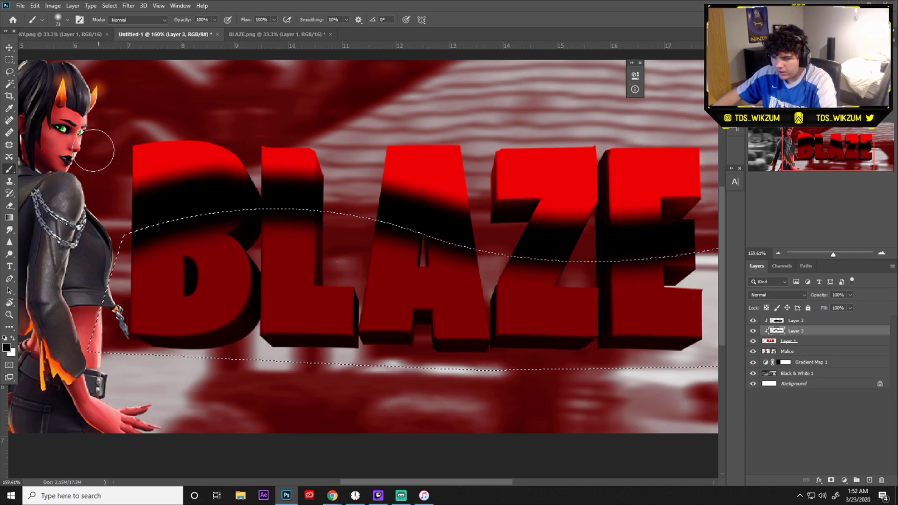
{"action": "left_click", "coordinate": [8, 60]}
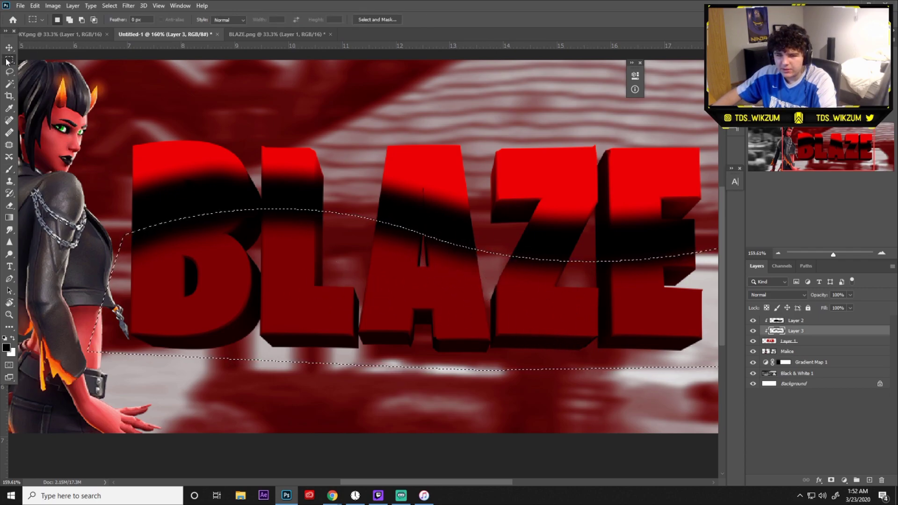
{"action": "right_click", "coordinate": [245, 180]}
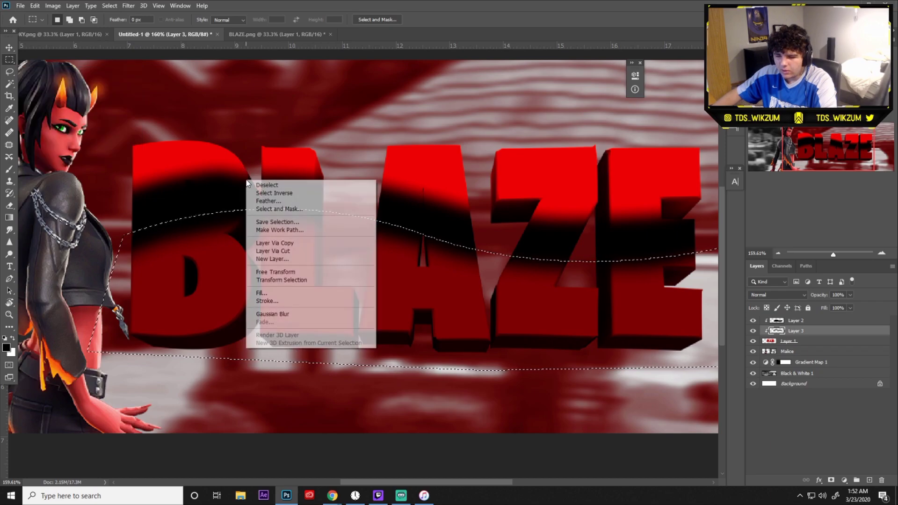
{"action": "left_click", "coordinate": [275, 193]}
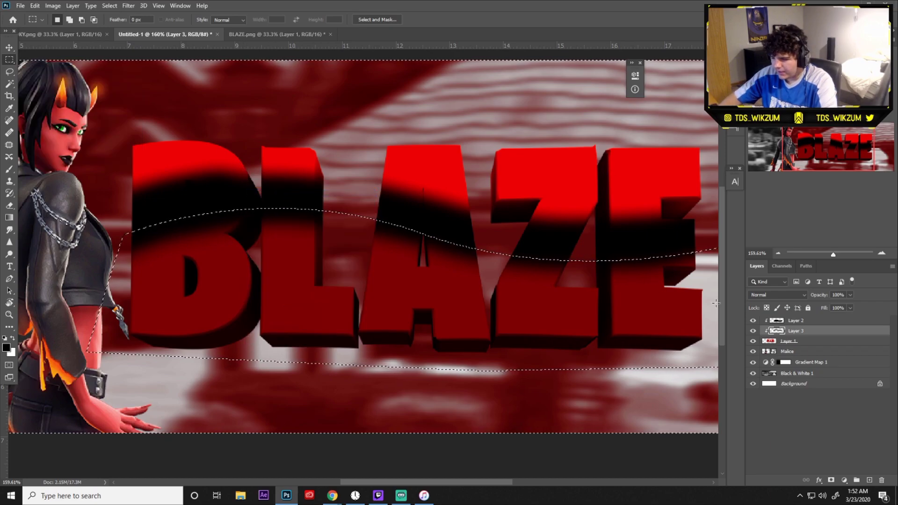
{"action": "key", "text": "Delete"}
{"action": "key", "text": "ctrl+d"}
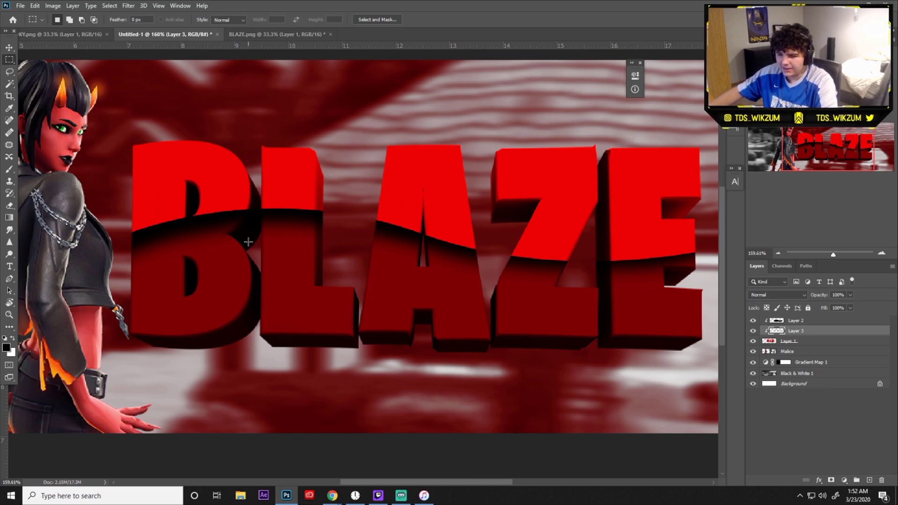
Soften the lower edge of the shadow with the Eraser and lower Layer 3's opacity to about 68%
{"action": "left_click", "coordinate": [9, 205]}
{"action": "mouse_move", "coordinate": [272, 304]}
{"action": "left_mouse_down"}
{"action": "mouse_move", "coordinate": [200, 281]}
{"action": "mouse_move", "coordinate": [224, 267]}
{"action": "mouse_move", "coordinate": [174, 262]}
{"action": "mouse_move", "coordinate": [248, 271]}
{"action": "left_mouse_up"}
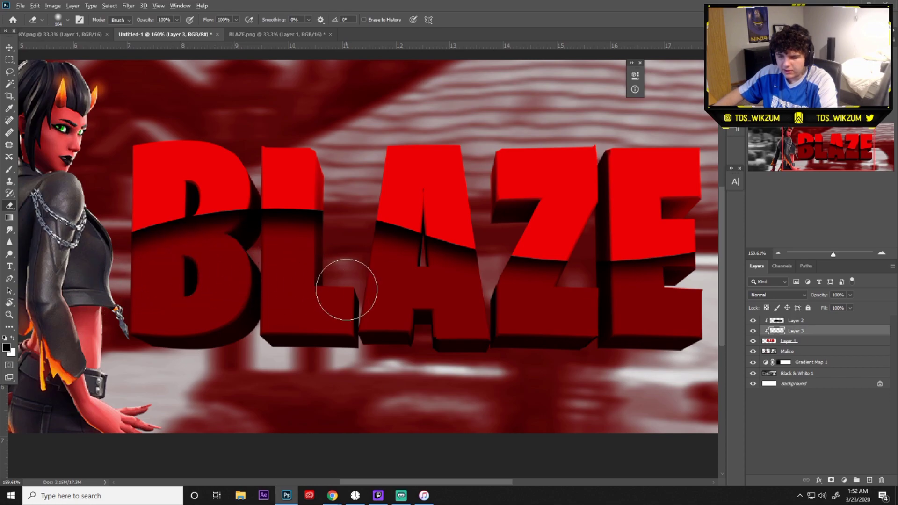
{"action": "scroll", "coordinate": [344, 288], "scroll_direction": "up", "scroll_amount": 1}
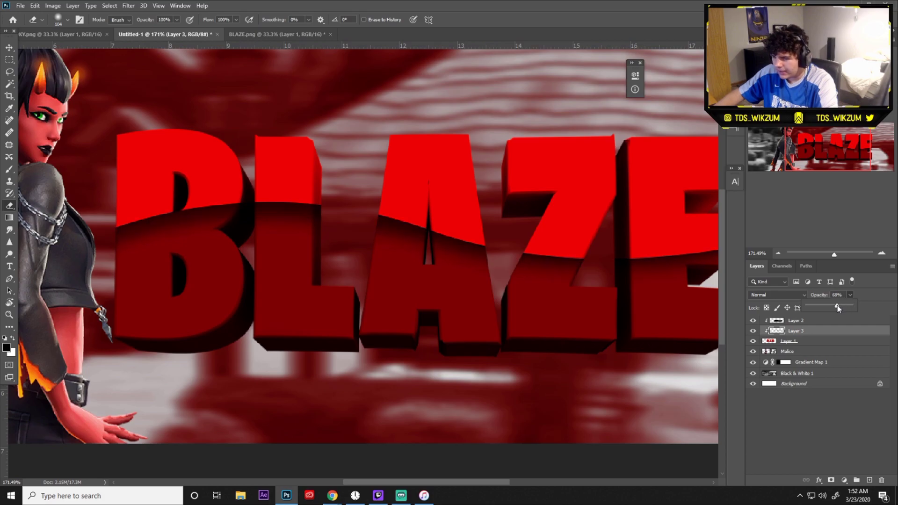
{"action": "left_click", "coordinate": [803, 391]}
{"action": "scroll", "coordinate": [700, 388], "scroll_direction": "down", "scroll_amount": 1}
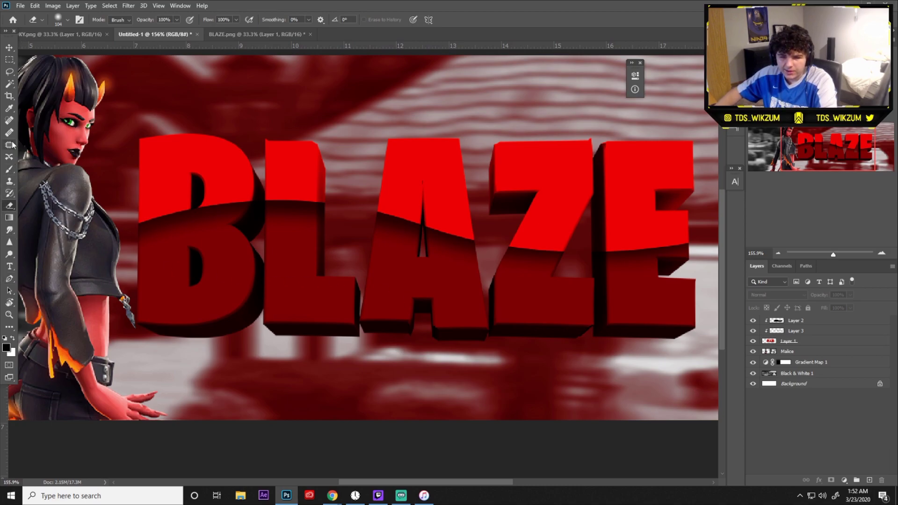
Brush more black shadow on Layer 3 along the wave edge across the letters A, Z and E
{"action": "left_click", "coordinate": [9, 169]}
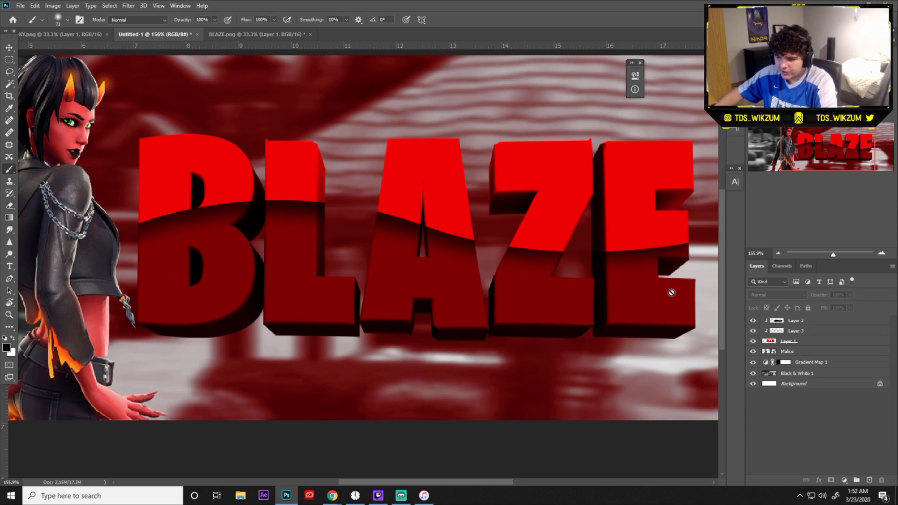
{"action": "left_click", "coordinate": [797, 331]}
{"action": "mouse_move", "coordinate": [449, 208]}
{"action": "left_mouse_down"}
{"action": "mouse_move", "coordinate": [518, 229]}
{"action": "mouse_move", "coordinate": [487, 221]}
{"action": "mouse_move", "coordinate": [668, 240]}
{"action": "left_mouse_up"}
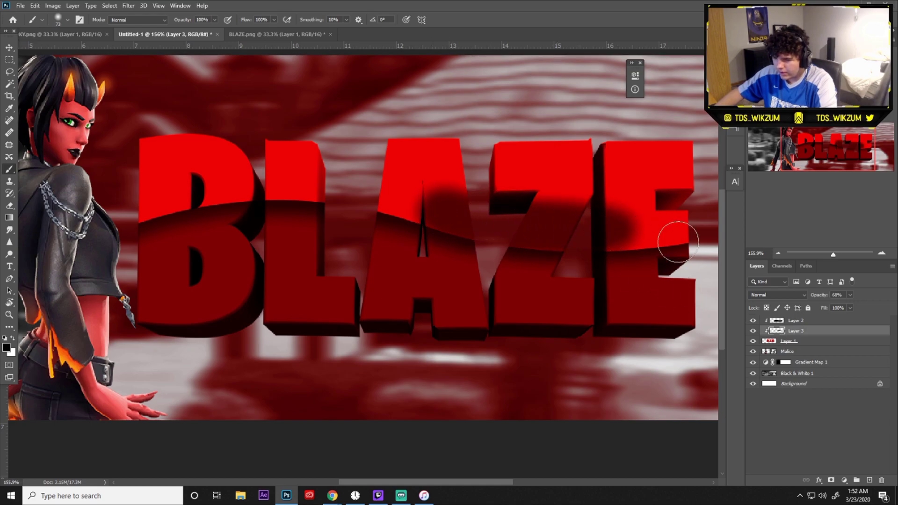
Trim the added shadow on Layer 3 to the inside of Layer 2's shape using an inverted selection, and deselect
{"action": "left_click", "coordinate": [777, 321], "text": "ctrl"}
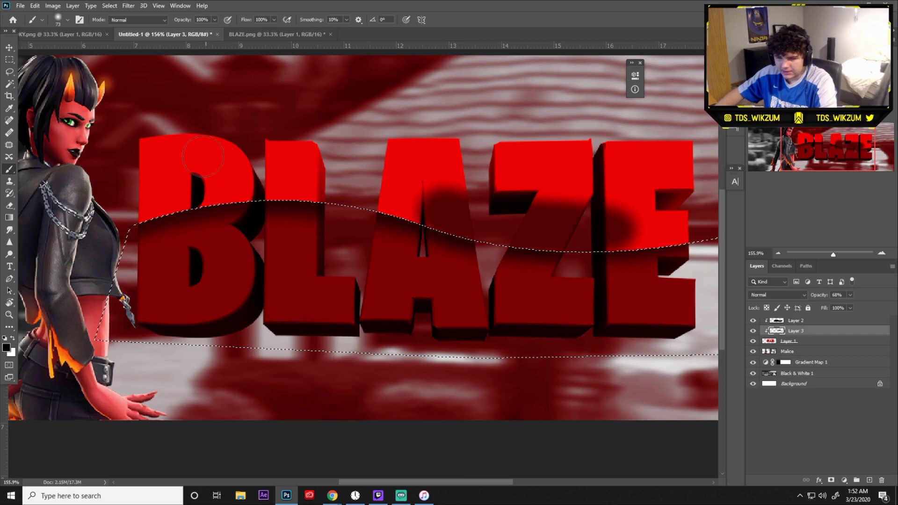
{"action": "left_click", "coordinate": [10, 59]}
{"action": "right_click", "coordinate": [233, 158]}
{"action": "left_click", "coordinate": [273, 174]}
{"action": "key", "text": "Delete"}
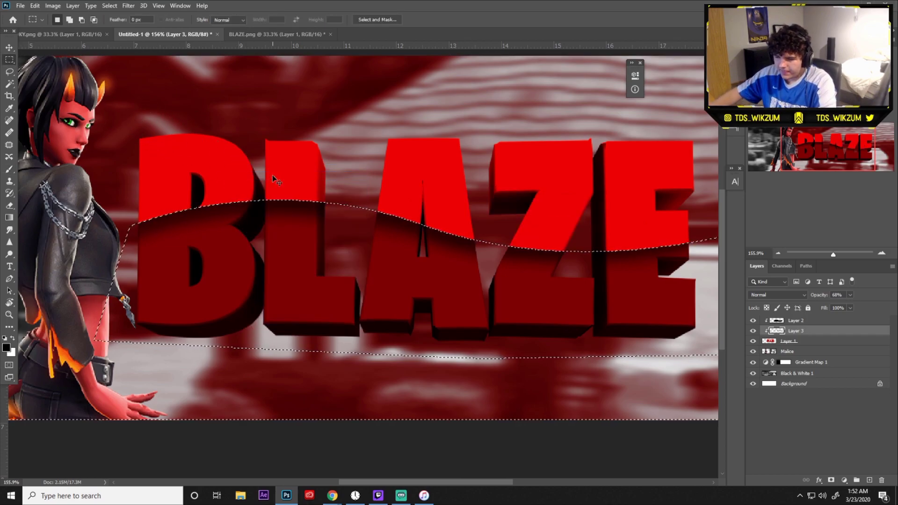
{"action": "key", "text": "ctrl+d"}
{"action": "scroll", "coordinate": [373, 220], "scroll_direction": "down", "scroll_amount": 3}
{"action": "scroll", "coordinate": [281, 257], "scroll_direction": "down", "scroll_amount": 2}
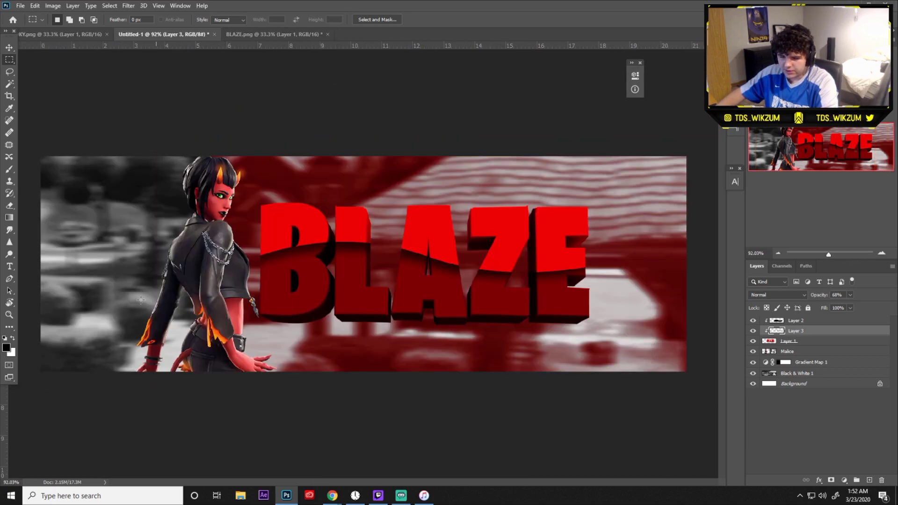
Open Blaze.png in Photos, examine the character side of the reference header up close, close it, and return to Photoshop
{"action": "left_click", "coordinate": [248, 494]}
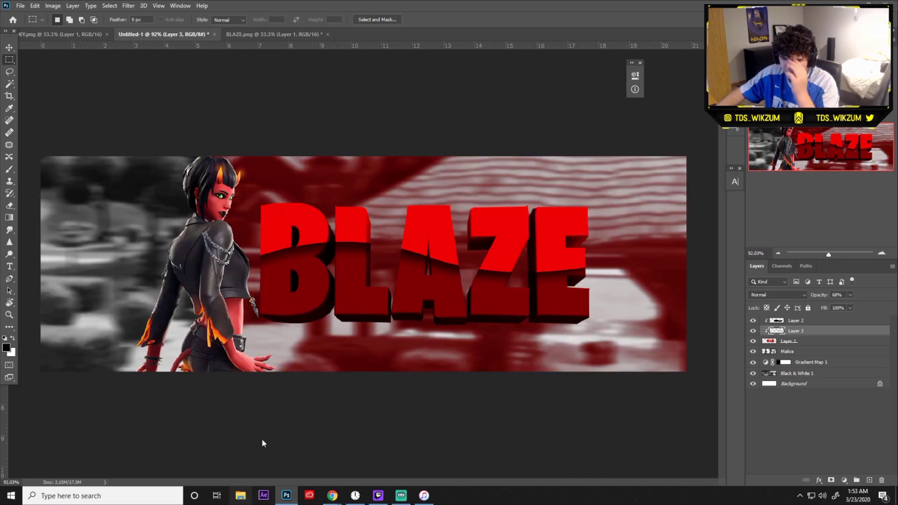
{"action": "left_click", "coordinate": [379, 287]}
{"action": "double_click", "coordinate": [378, 288]}
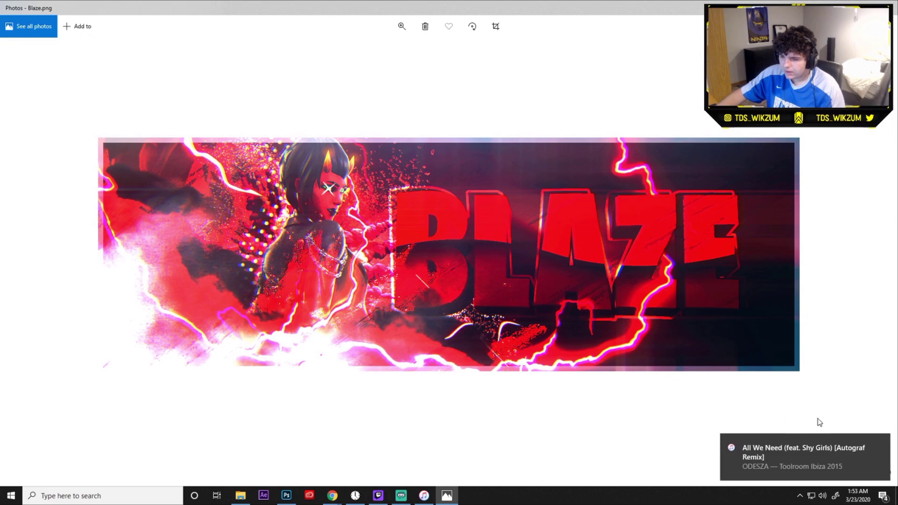
{"action": "left_click", "coordinate": [879, 443]}
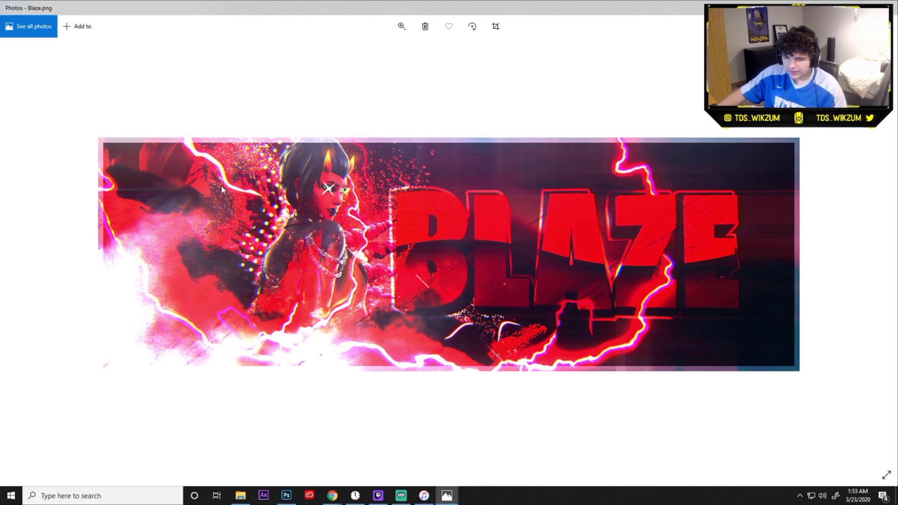
{"action": "left_click", "coordinate": [401, 26]}
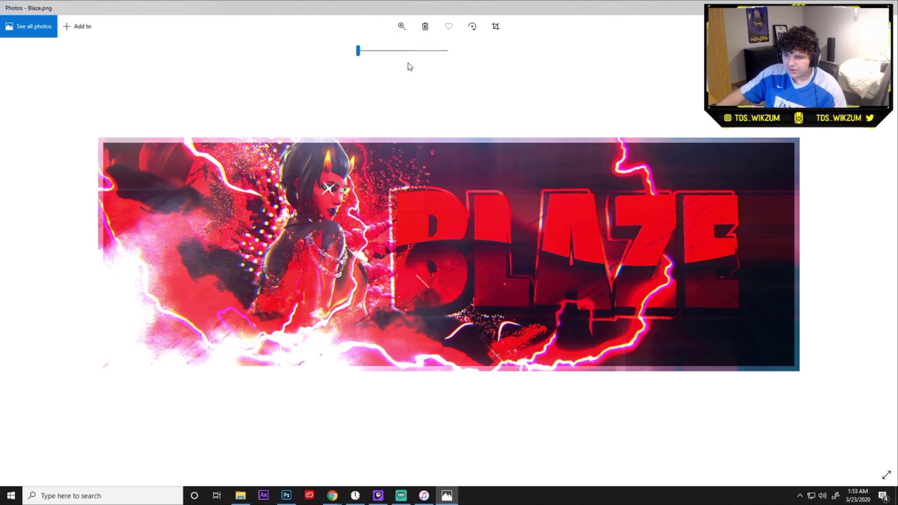
{"action": "left_click", "coordinate": [409, 53]}
{"action": "scroll", "coordinate": [184, 99], "scroll_direction": "up", "scroll_amount": 2}
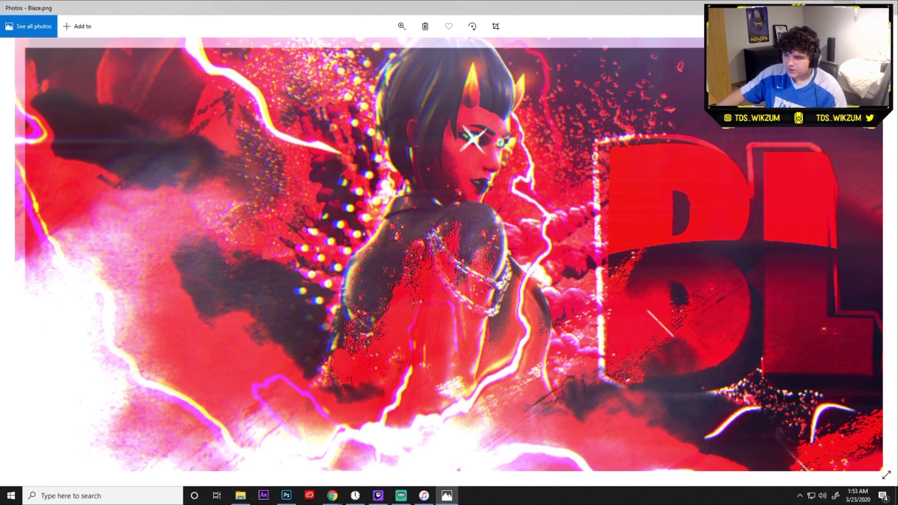
{"action": "left_click", "coordinate": [881, 5]}
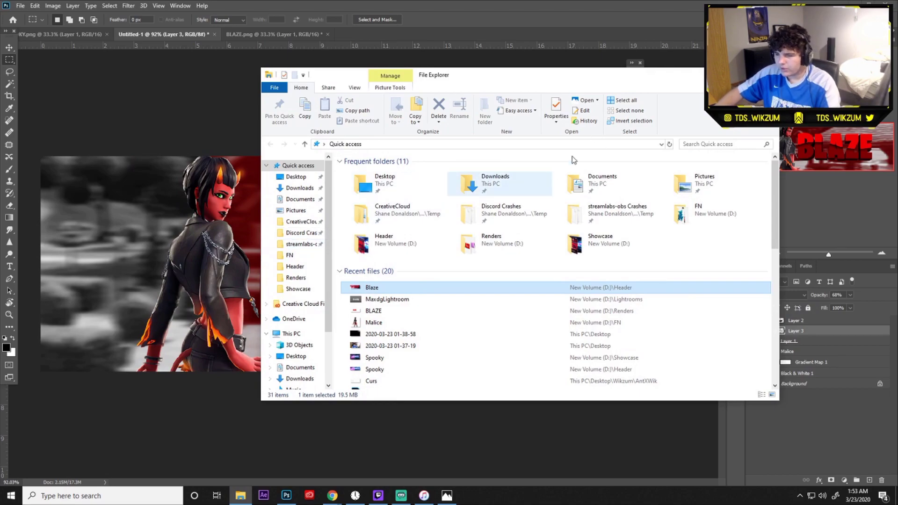
{"action": "left_click", "coordinate": [135, 35]}
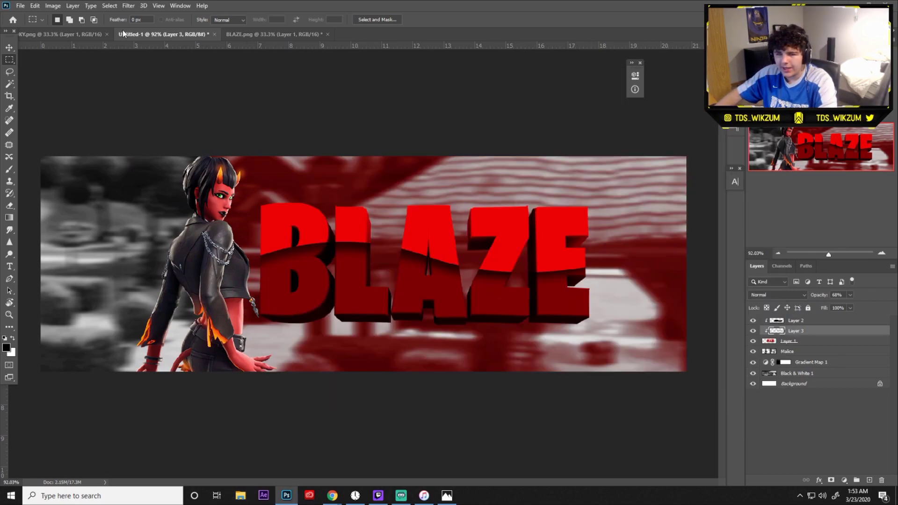
Open the recent file WRAITH_PACK.psb and dismiss the missing fonts notice without resolving any fonts
{"action": "left_click", "coordinate": [34, 6]}
{"action": "mouse_move", "coordinate": [20, 6]}
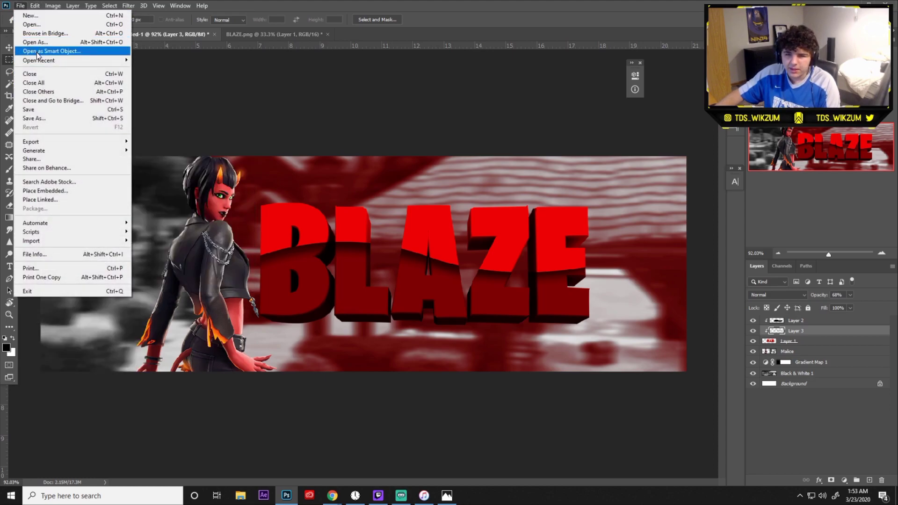
{"action": "mouse_move", "coordinate": [69, 63]}
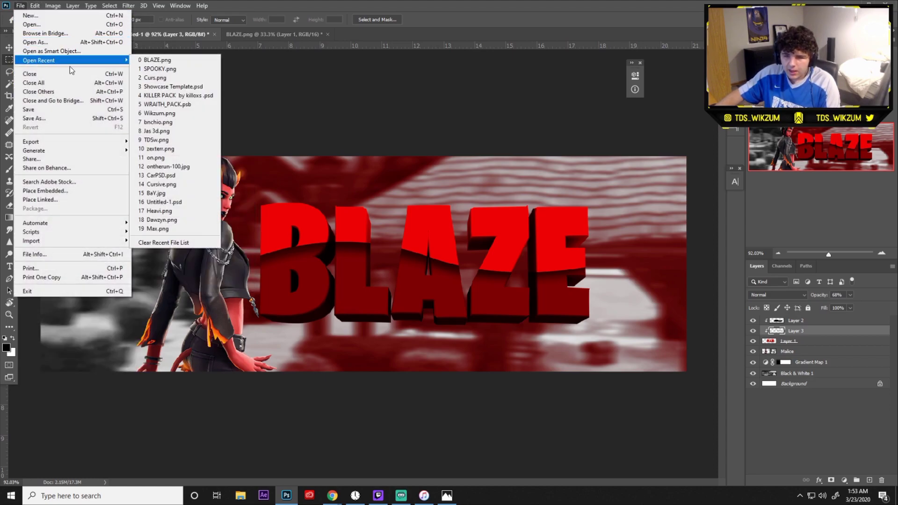
{"action": "left_click", "coordinate": [166, 105]}
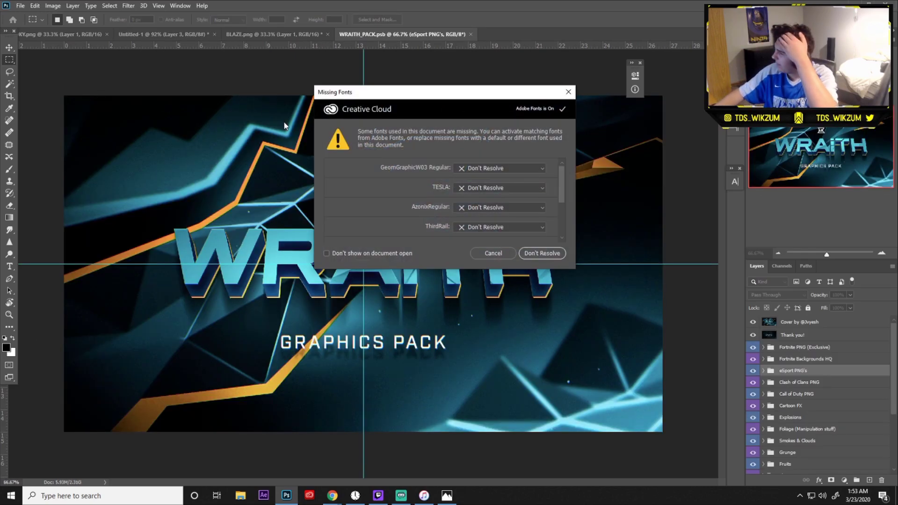
{"action": "left_click", "coordinate": [484, 253]}
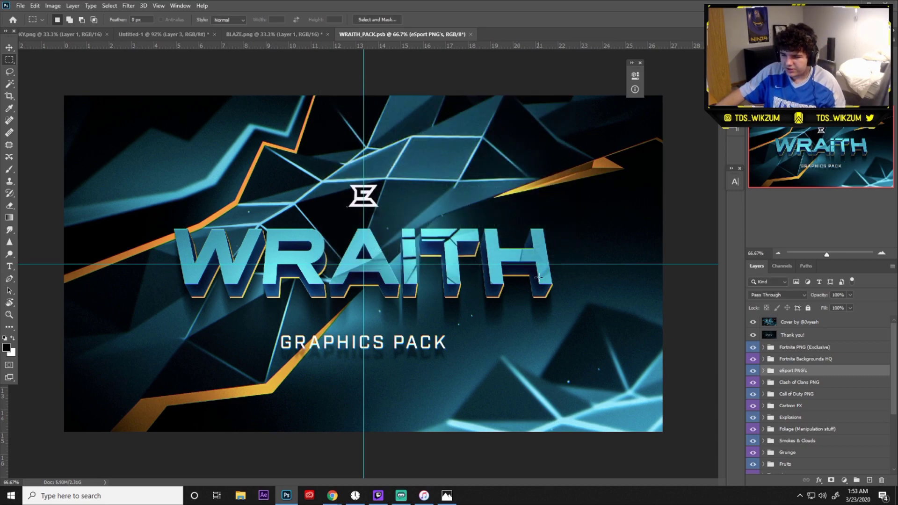
Hide the pack's cover and Thank you! layers and show the red smoke layer in the Smokes & Clouds group
{"action": "left_click", "coordinate": [753, 322]}
{"action": "left_click", "coordinate": [753, 335]}
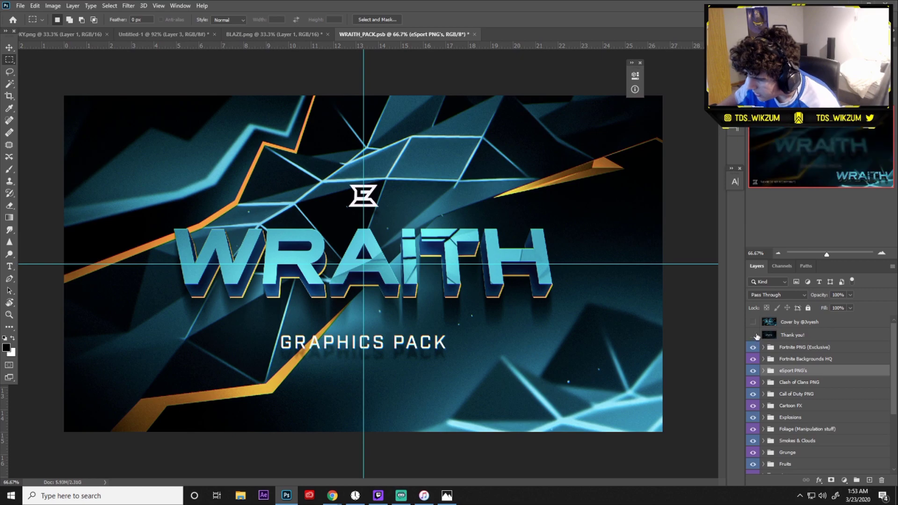
{"action": "scroll", "coordinate": [760, 353], "scroll_direction": "down", "scroll_amount": 1}
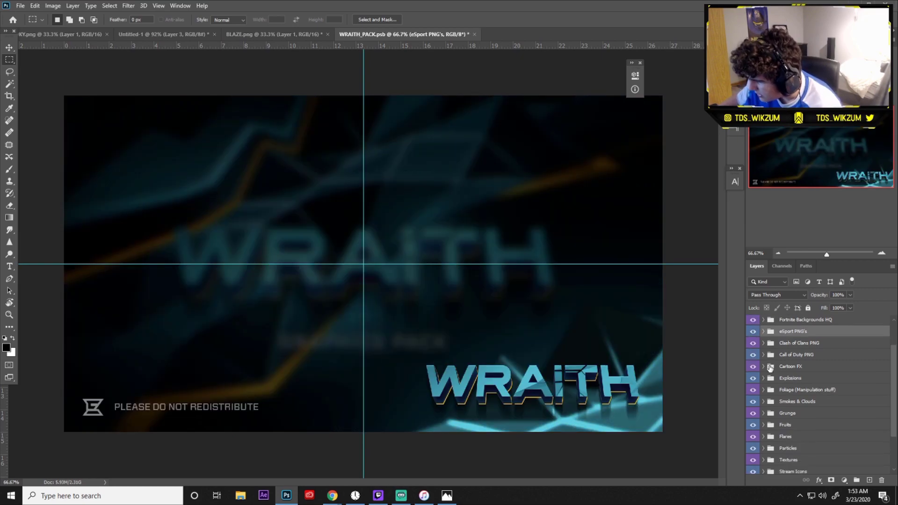
{"action": "scroll", "coordinate": [771, 374], "scroll_direction": "down", "scroll_amount": 1}
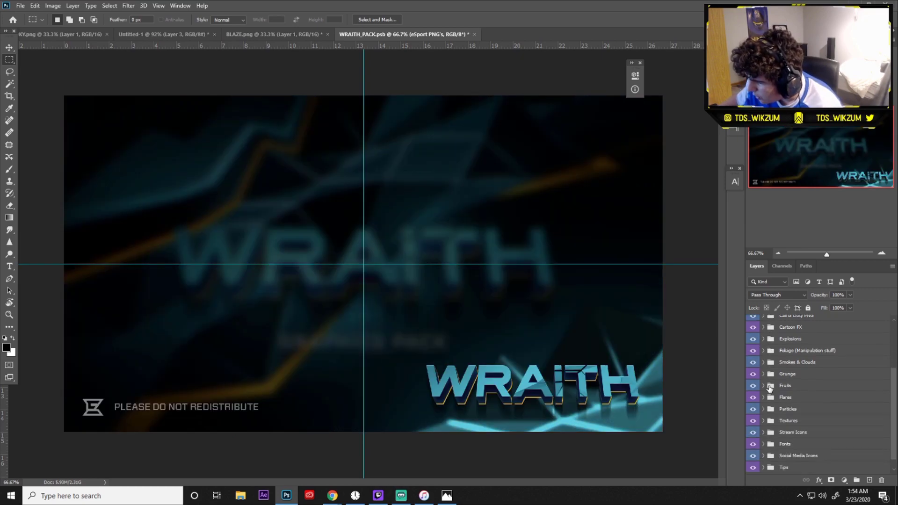
{"action": "left_click", "coordinate": [764, 363]}
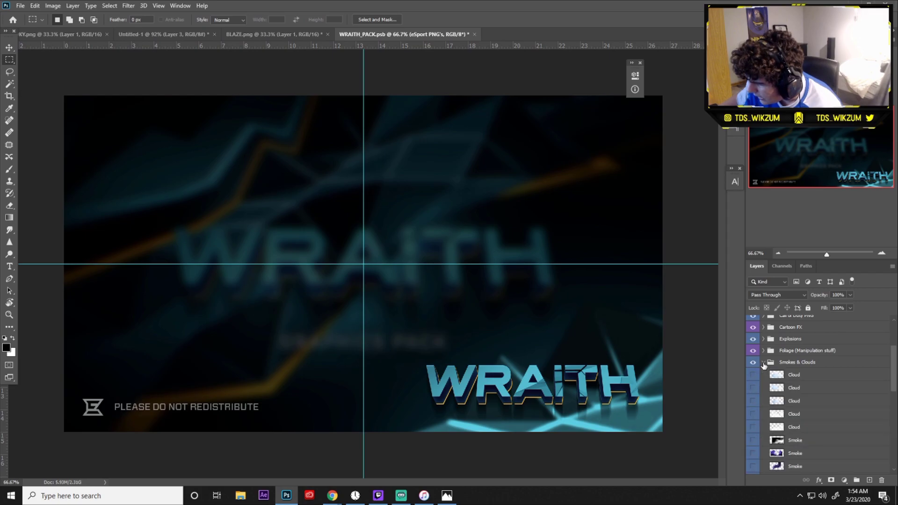
{"action": "scroll", "coordinate": [761, 383], "scroll_direction": "down", "scroll_amount": 3}
{"action": "left_click", "coordinate": [752, 349]}
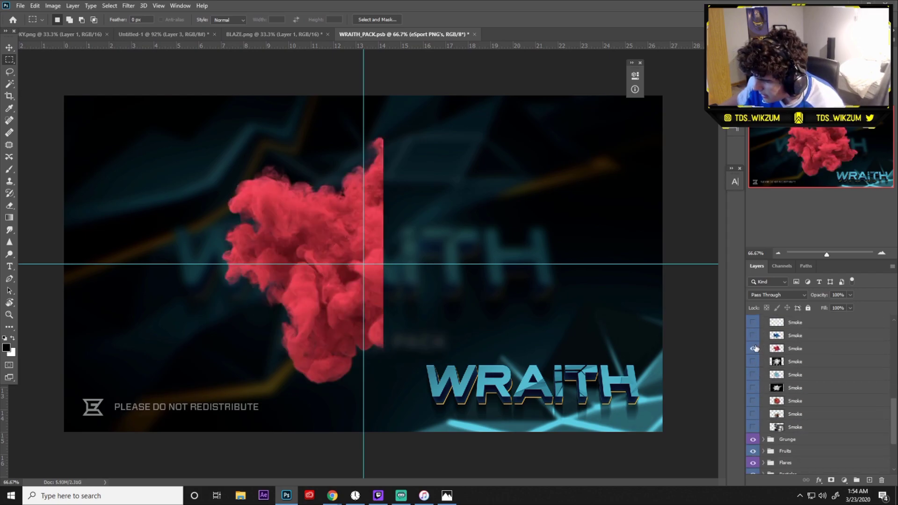
Compare the pack's blue smoke layer with the red one, leaving only the red one shown and selected
{"action": "left_click", "coordinate": [795, 353]}
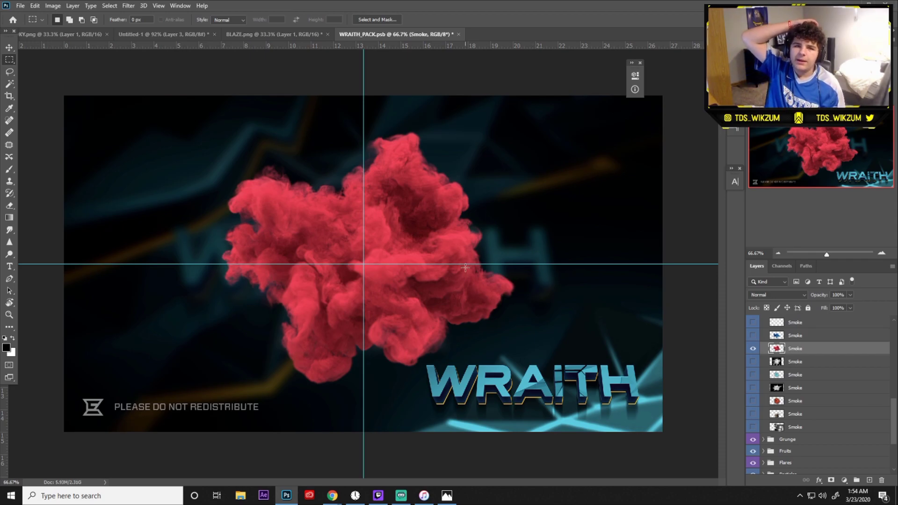
{"action": "left_click", "coordinate": [752, 348]}
{"action": "left_click", "coordinate": [752, 335]}
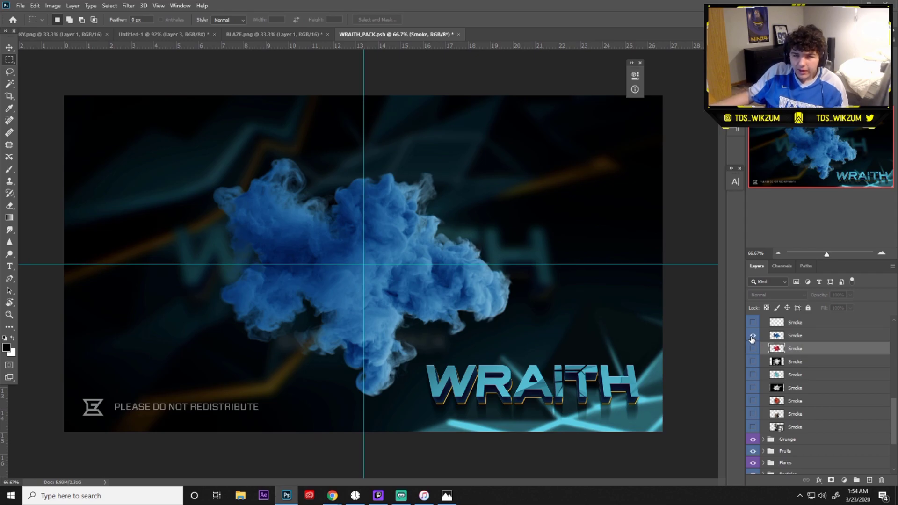
{"action": "key", "text": "alt+bracketright"}
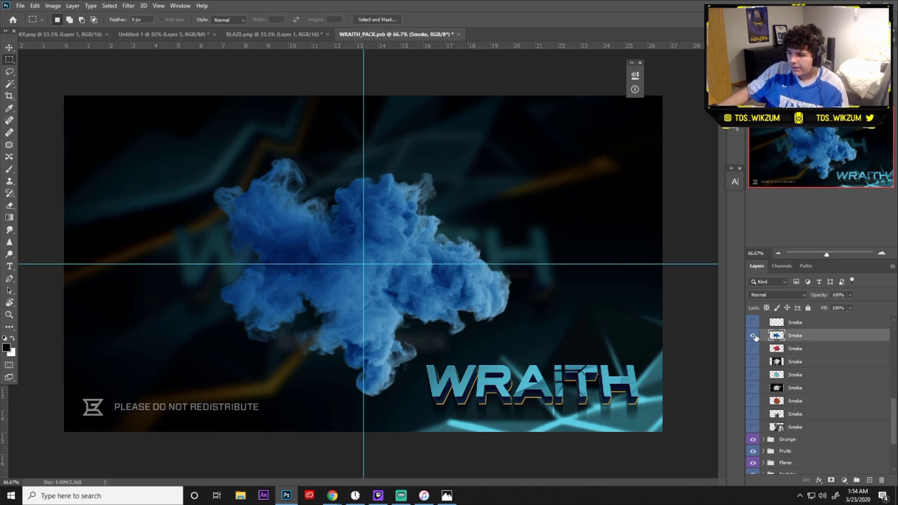
{"action": "left_click", "coordinate": [752, 335]}
{"action": "left_click", "coordinate": [752, 349]}
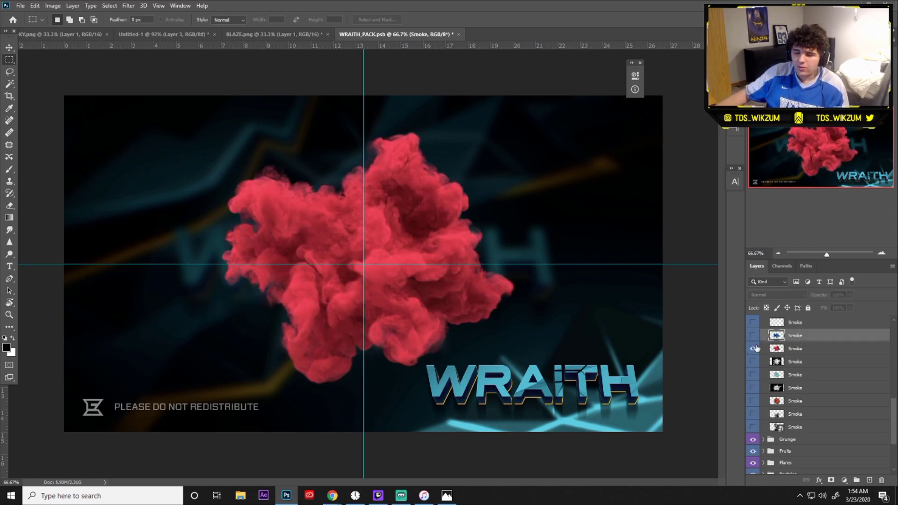
{"action": "left_click", "coordinate": [777, 350]}
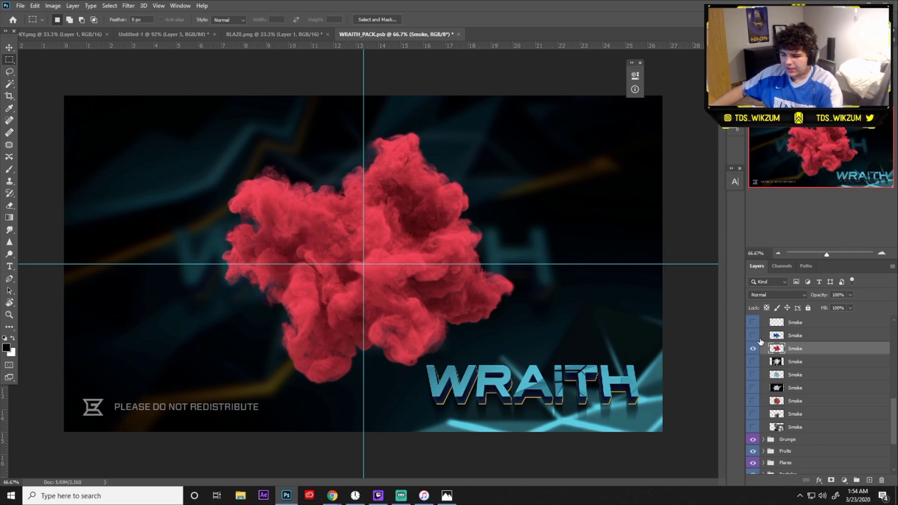
{"action": "key", "text": "ctrl+u"}
{"action": "left_click_drag", "start_coordinate": [710, 228], "coordinate": [747, 230]}
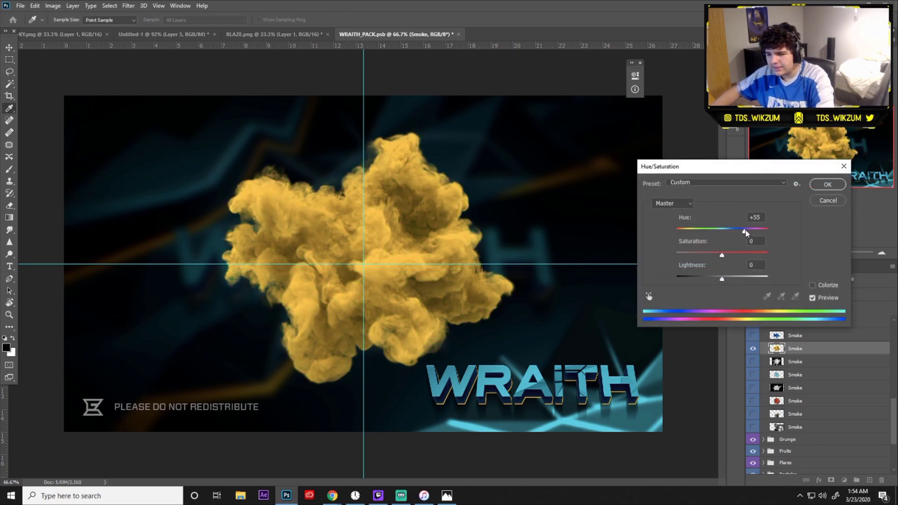
{"action": "left_click", "coordinate": [840, 168]}
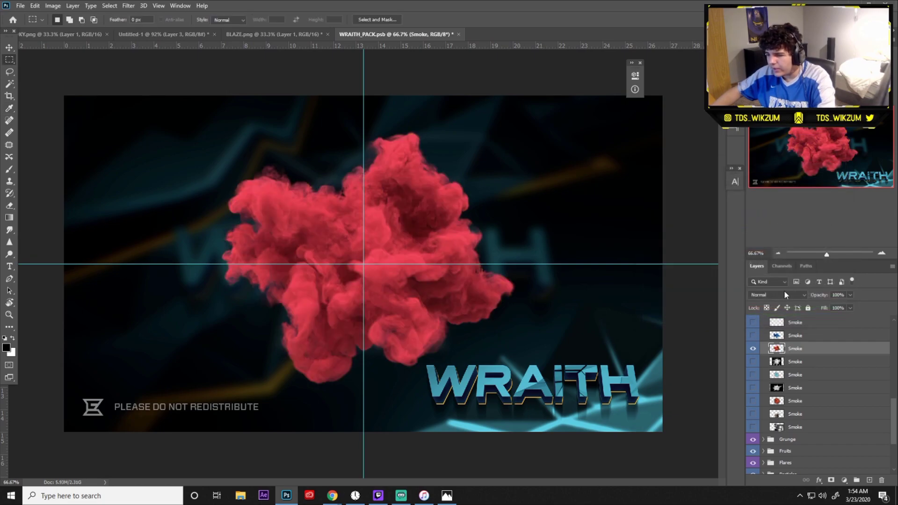
Copy the red Smoke layer from WRAITH_PACK.psb into the Untitled-1 banner
{"action": "left_click", "coordinate": [794, 336]}
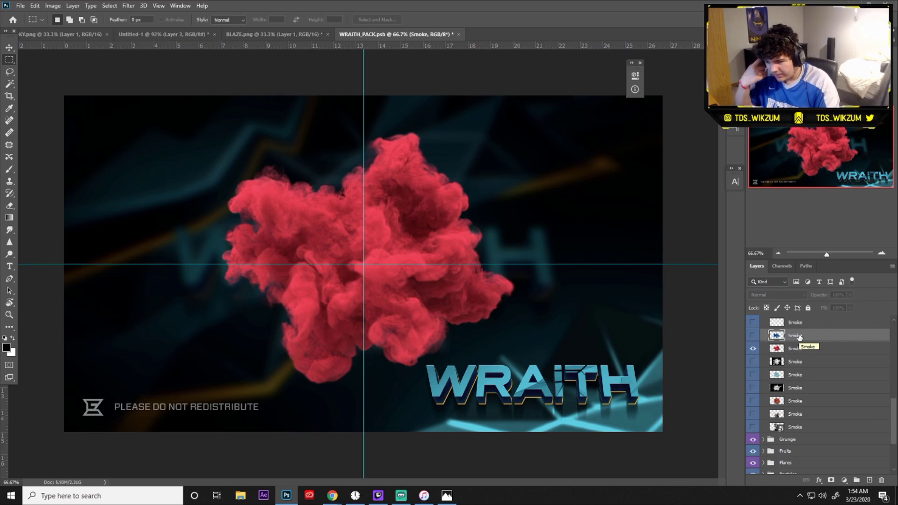
{"action": "left_click", "coordinate": [831, 348]}
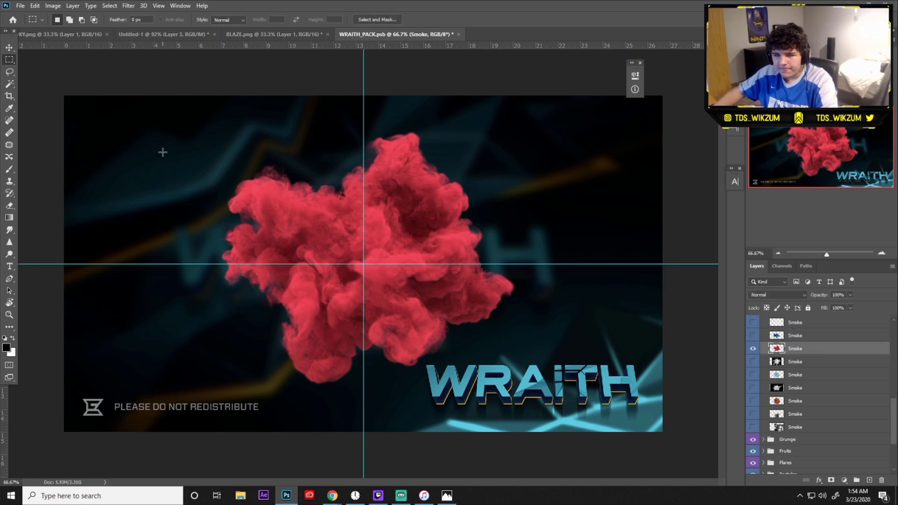
{"action": "left_click", "coordinate": [10, 49]}
{"action": "left_click_drag", "start_coordinate": [280, 159], "coordinate": [197, 147]}
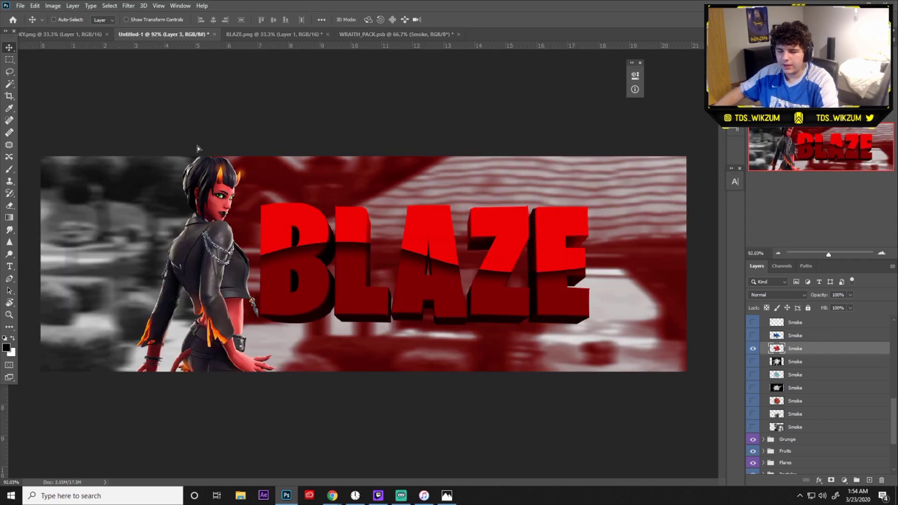
{"action": "left_click_drag", "start_coordinate": [224, 201], "coordinate": [217, 228]}
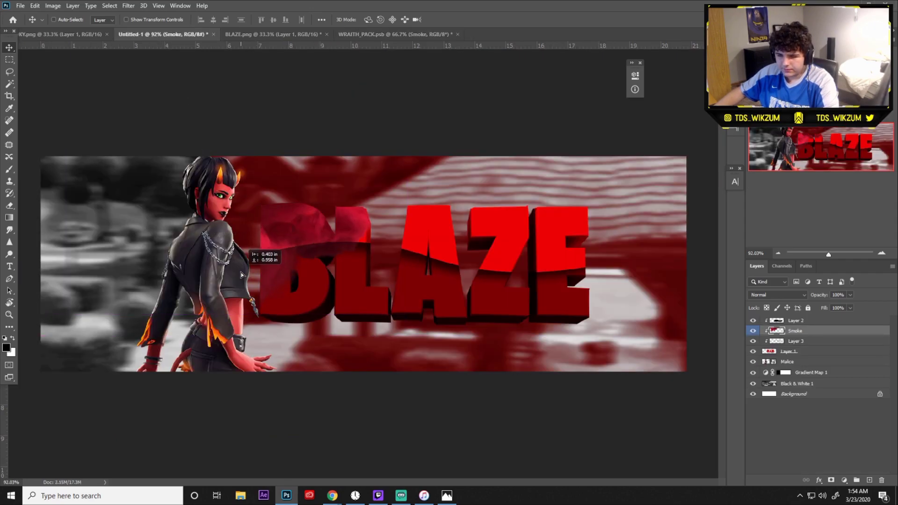
Place the Smoke layer above Layer 2 and release it from the clipping mask
{"action": "left_click_drag", "start_coordinate": [806, 332], "coordinate": [803, 322]}
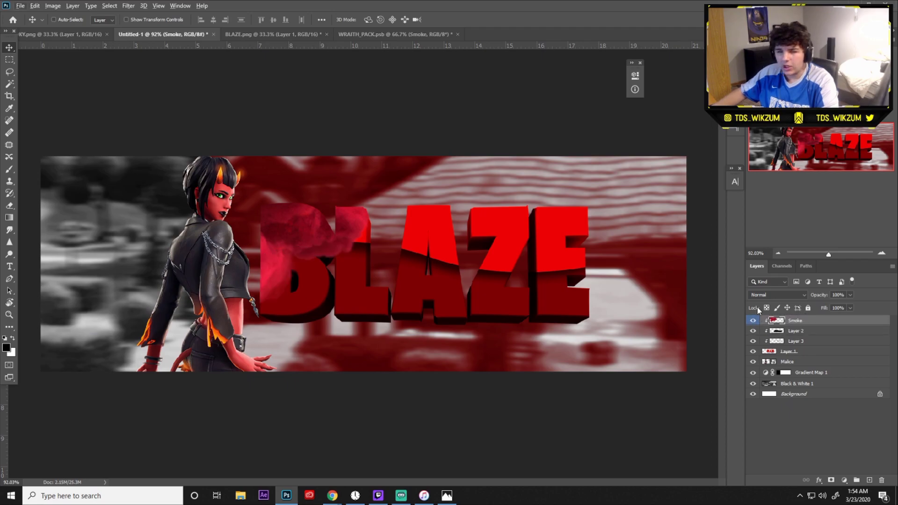
{"action": "right_click", "coordinate": [825, 320]}
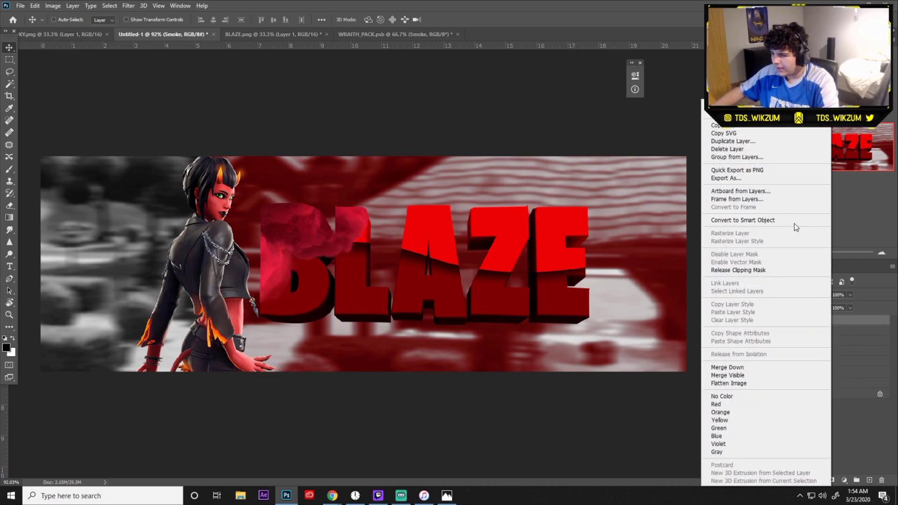
{"action": "left_click", "coordinate": [852, 293]}
{"action": "mouse_move", "coordinate": [814, 323]}
{"action": "left_mouse_down"}
{"action": "mouse_move", "coordinate": [828, 328]}
{"action": "mouse_move", "coordinate": [799, 318]}
{"action": "left_mouse_up"}
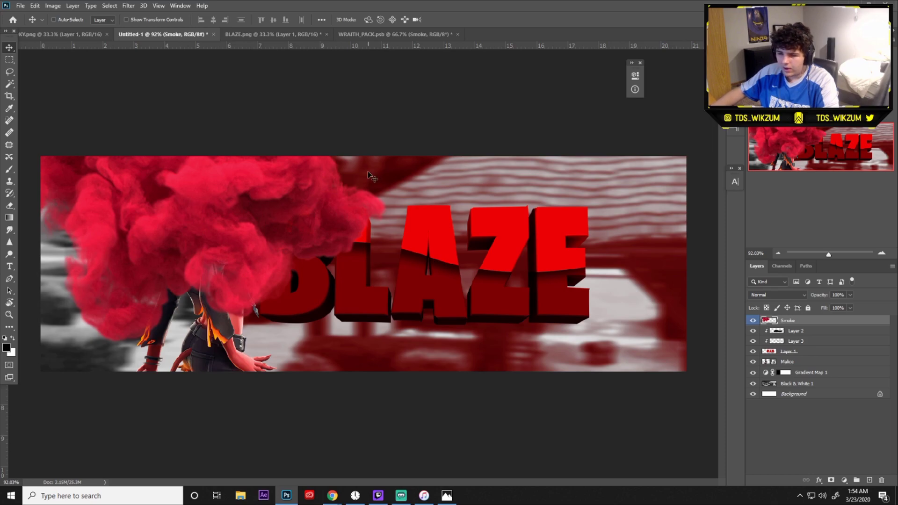
Flip the smoke horizontally, enlarge it to about 122% with a slight tilt, and place it over the banner's lower left corner in front of Malice
{"action": "scroll", "coordinate": [170, 140], "scroll_direction": "down", "scroll_amount": 3}
{"action": "left_click_drag", "start_coordinate": [178, 215], "coordinate": [157, 332]}
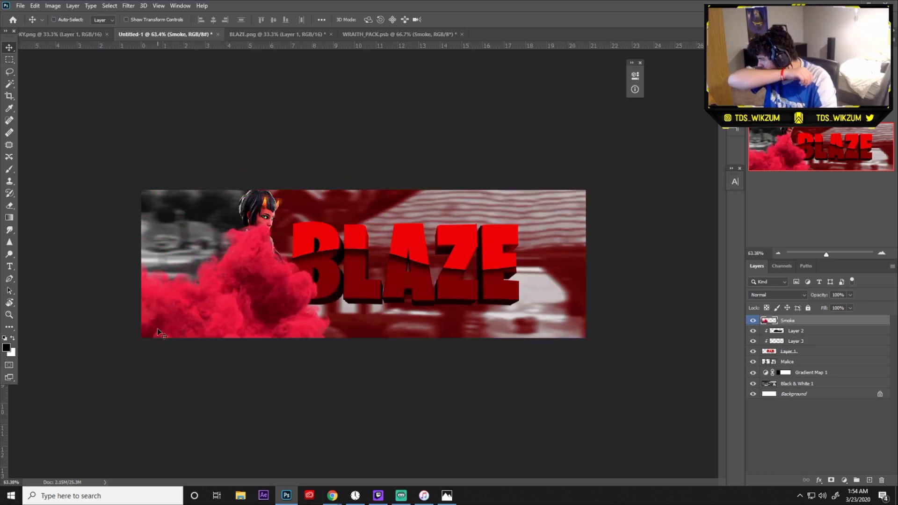
{"action": "left_click_drag", "start_coordinate": [157, 329], "coordinate": [248, 321]}
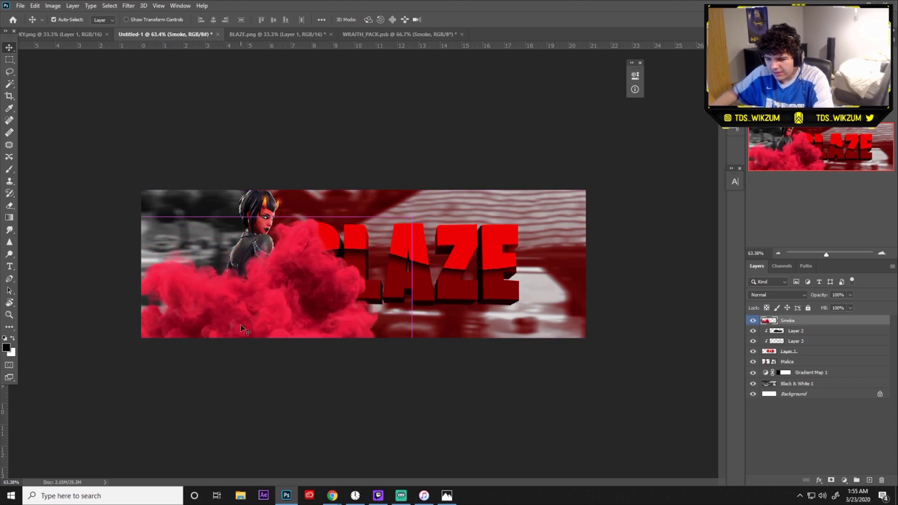
{"action": "key", "text": "ctrl+t"}
{"action": "right_click", "coordinate": [265, 315]}
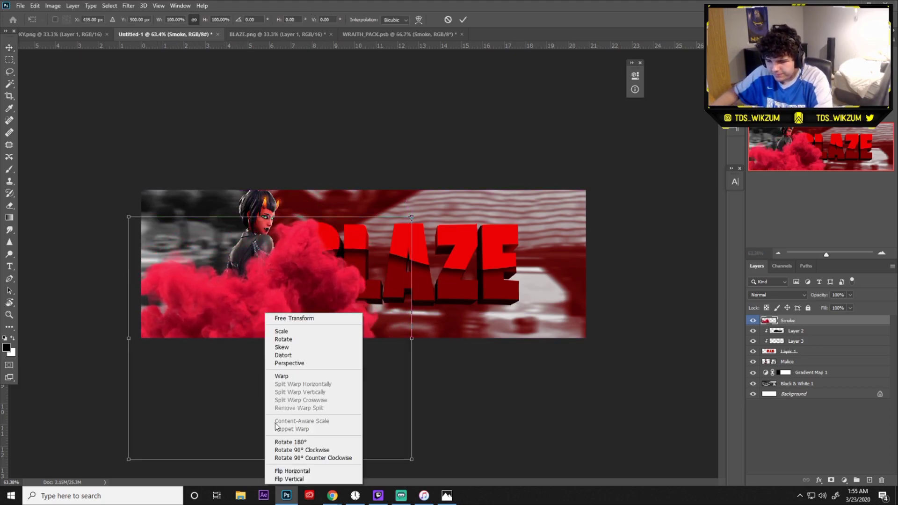
{"action": "left_click", "coordinate": [292, 471]}
{"action": "left_click_drag", "start_coordinate": [274, 353], "coordinate": [211, 346]}
{"action": "left_click_drag", "start_coordinate": [349, 338], "coordinate": [324, 370]}
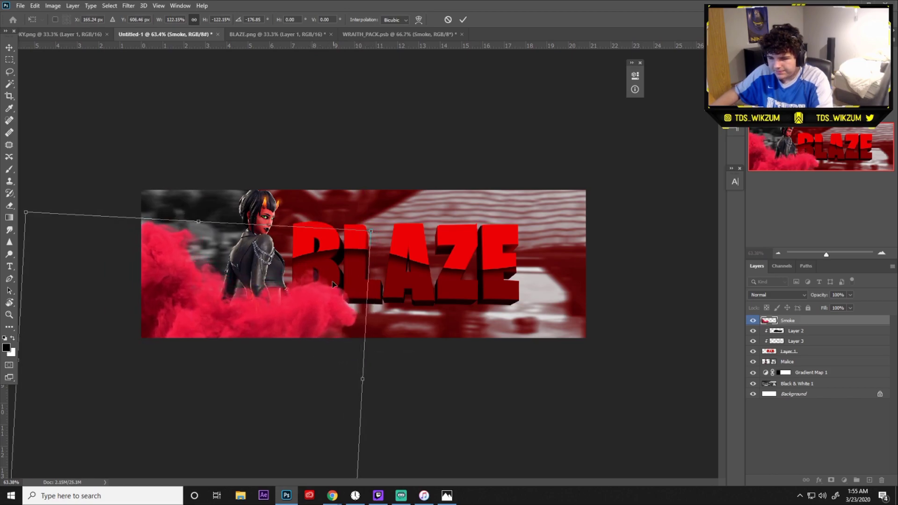
{"action": "left_click", "coordinate": [463, 20]}
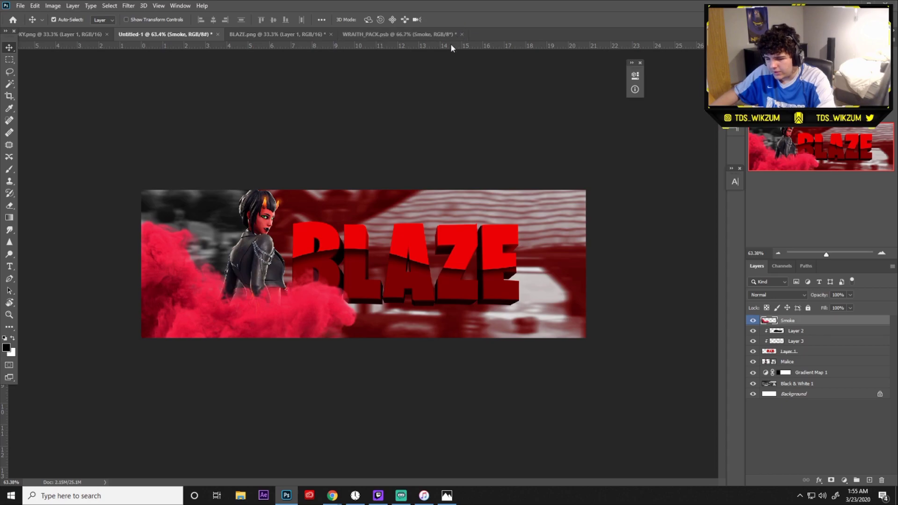
Set the smoke's hue to +6 and saturation to +100, and duplicate the Smoke layer directly beneath the original
{"action": "key", "text": "ctrl+u"}
{"action": "left_click_drag", "start_coordinate": [722, 254], "coordinate": [786, 257]}
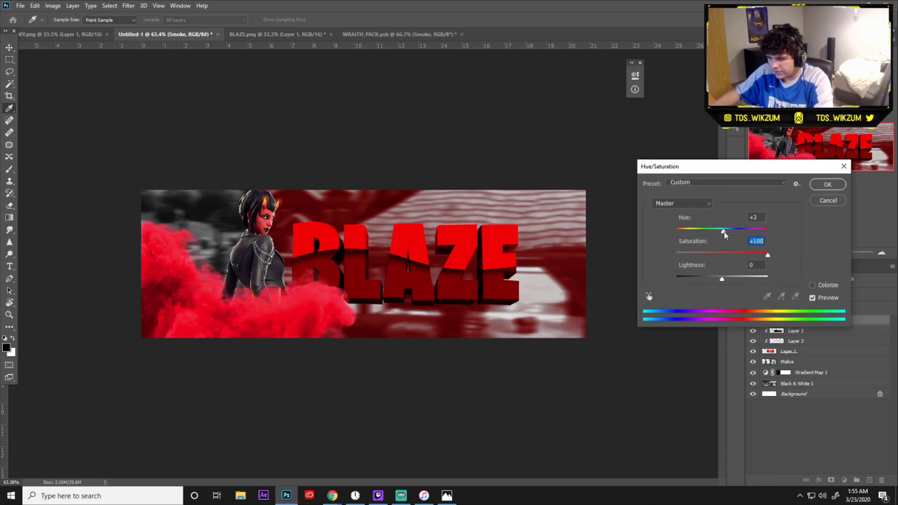
{"action": "left_click_drag", "start_coordinate": [724, 232], "coordinate": [728, 231]}
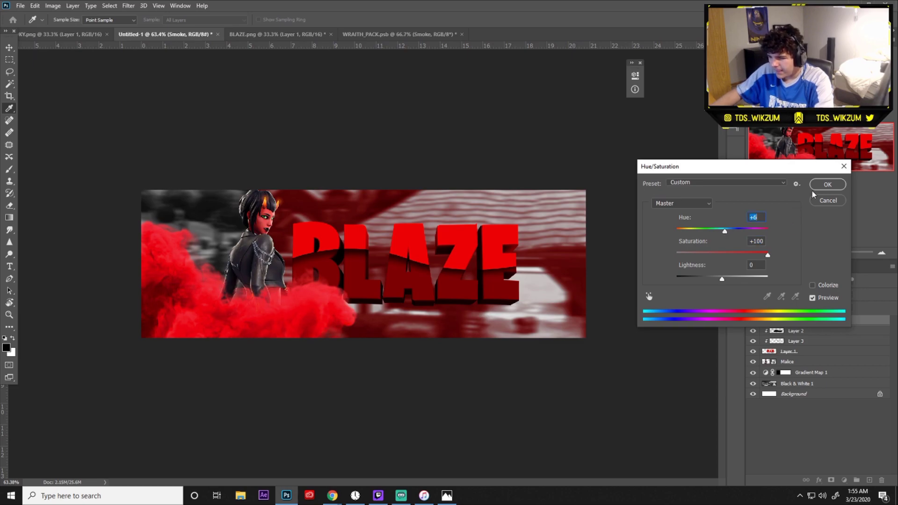
{"action": "left_click", "coordinate": [825, 185]}
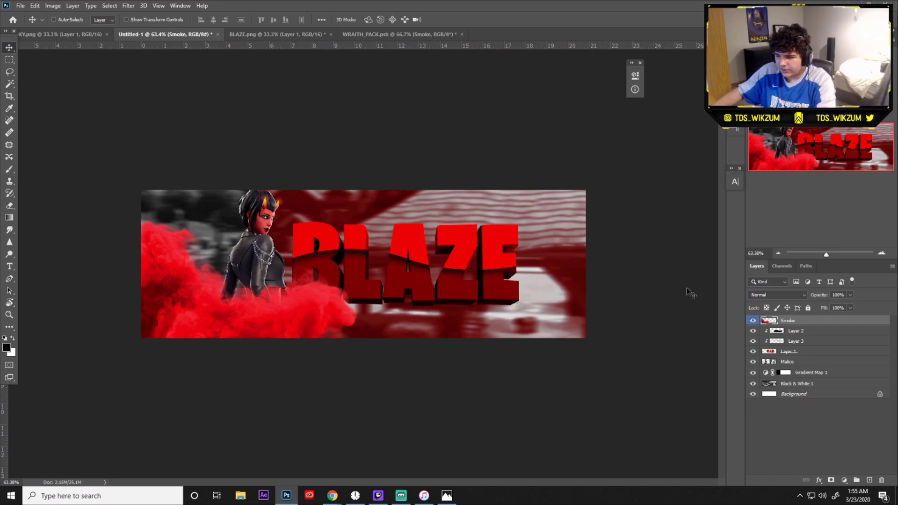
{"action": "left_click_drag", "start_coordinate": [795, 321], "coordinate": [802, 330]}
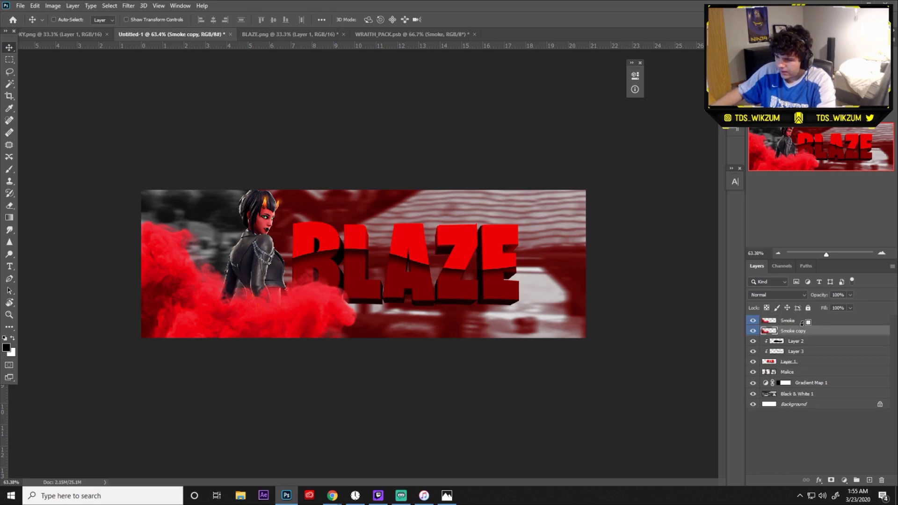
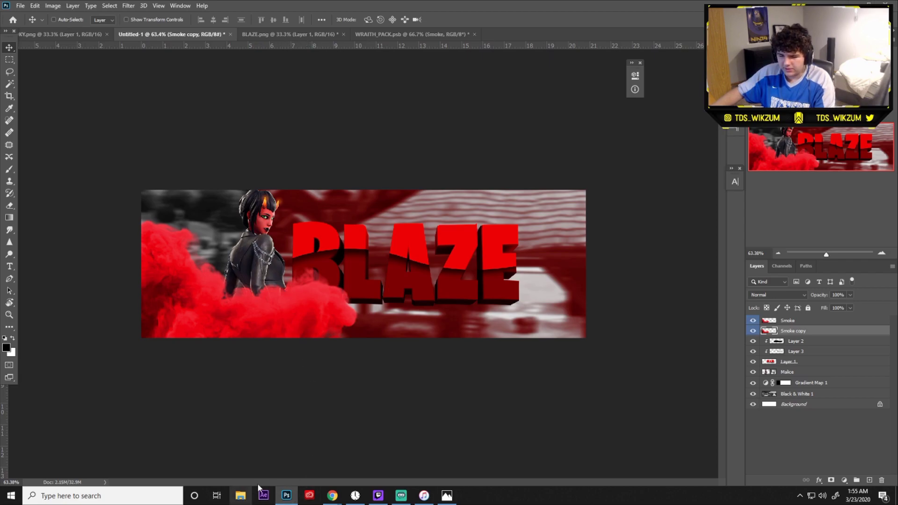
Open the recent Spooky.png from File Explorer, examine the smoke in the reference header, and return to Photoshop
{"action": "left_click", "coordinate": [240, 495]}
{"action": "scroll", "coordinate": [346, 337], "scroll_direction": "down", "scroll_amount": 3}
{"action": "left_click", "coordinate": [379, 302]}
{"action": "double_click", "coordinate": [380, 302]}
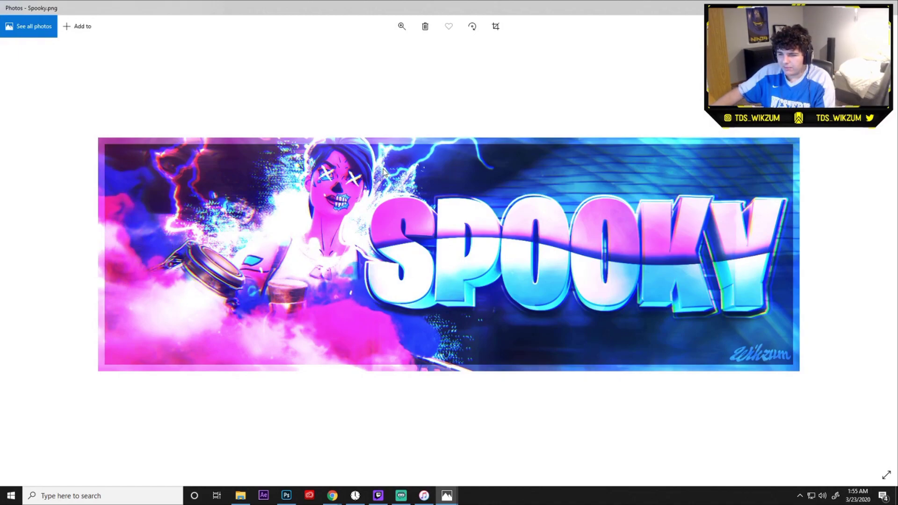
{"action": "left_click", "coordinate": [850, 3]}
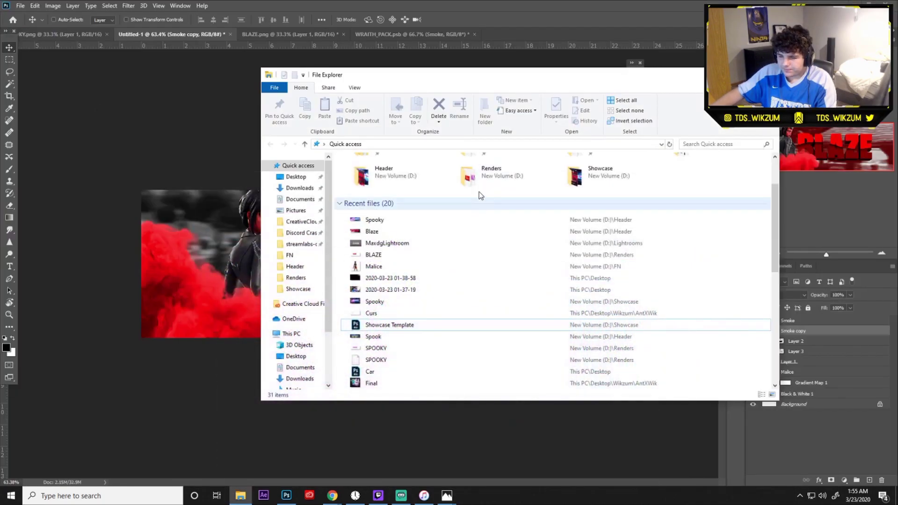
{"action": "left_click", "coordinate": [769, 74]}
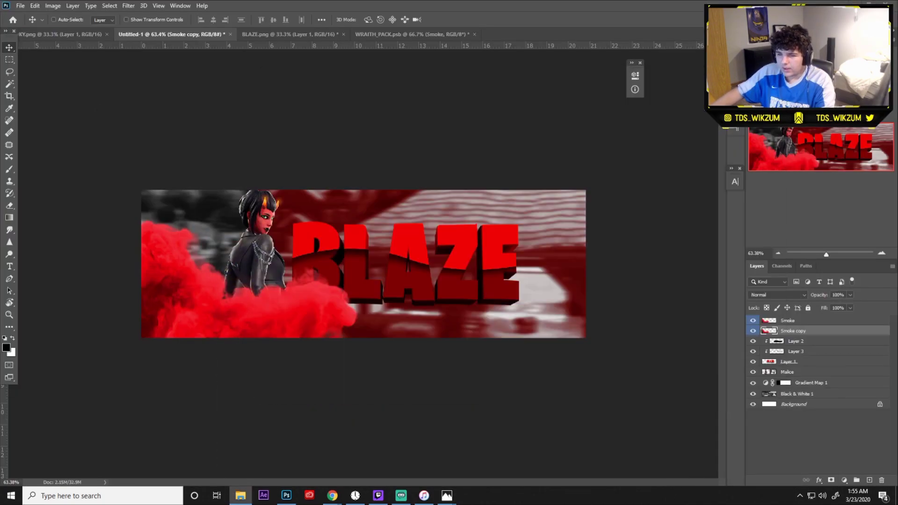
Shift the smoke copy slightly up and to the right of the red smoke and set its lightness to -100
{"action": "left_click_drag", "start_coordinate": [348, 302], "coordinate": [355, 284]}
{"action": "key", "text": "ctrl+u"}
{"action": "left_click_drag", "start_coordinate": [681, 277], "coordinate": [635, 284]}
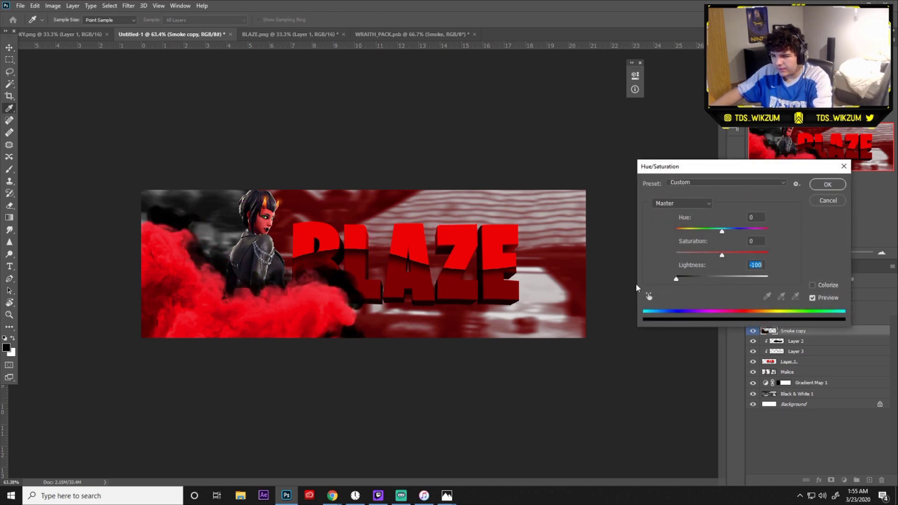
{"action": "left_click", "coordinate": [835, 188]}
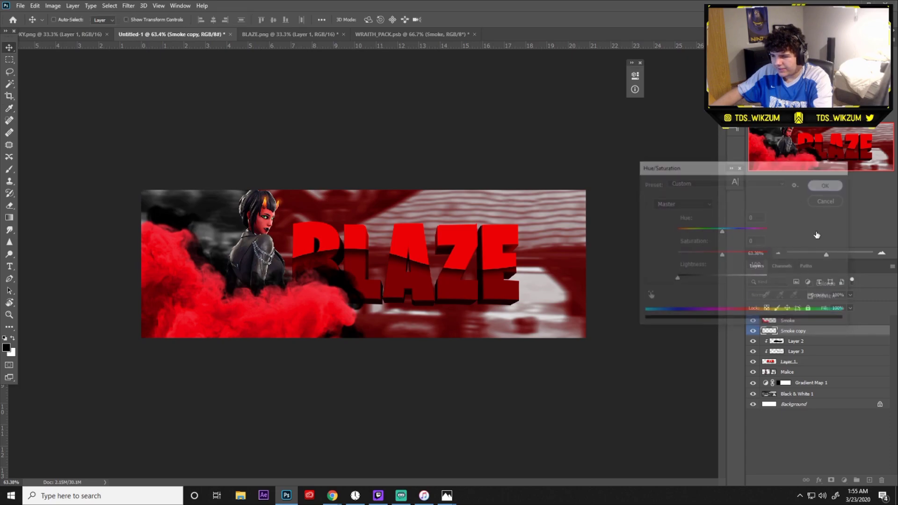
Enlarge the Malice render to about 115% and lower it so her head and shoulders rise above the smoke
{"action": "left_click", "coordinate": [803, 375]}
{"action": "key", "text": "ctrl+t"}
{"action": "left_click_drag", "start_coordinate": [369, 300], "coordinate": [413, 301]}
{"action": "left_click_drag", "start_coordinate": [96, 300], "coordinate": [73, 300]}
{"action": "left_click_drag", "start_coordinate": [345, 290], "coordinate": [345, 335]}
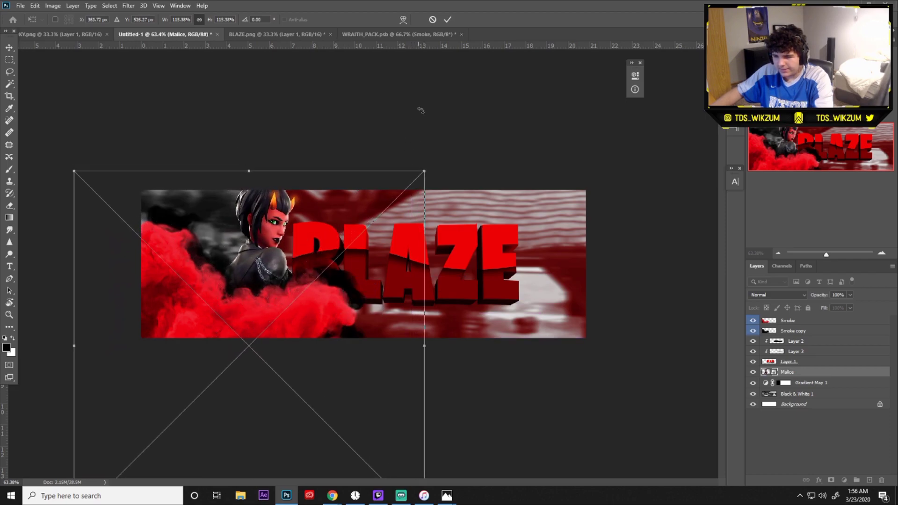
{"action": "left_click", "coordinate": [447, 21]}
Nudge the black smoke copy closer behind the red smoke so less of it covers the BLAZE text
{"action": "left_click_drag", "start_coordinate": [825, 254], "coordinate": [828, 255]}
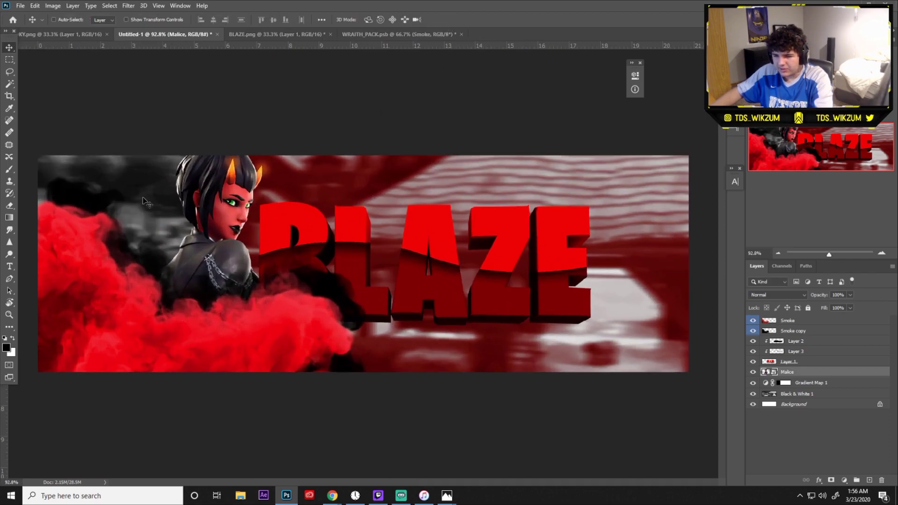
{"action": "left_click", "coordinate": [796, 331]}
{"action": "left_click_drag", "start_coordinate": [280, 314], "coordinate": [288, 316]}
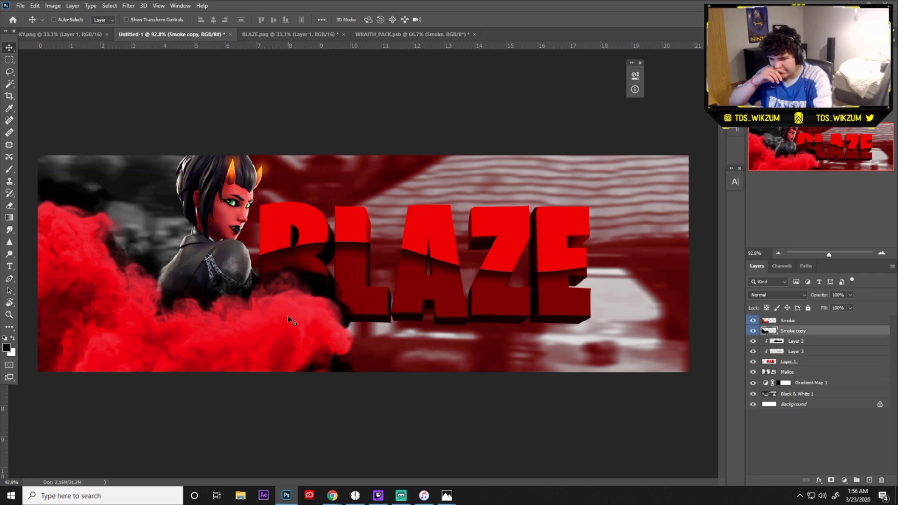
Raise the BLAZE text layer above both smoke layers and clip its Layer 2 and Layer 3 shading back onto it
{"action": "left_click", "coordinate": [240, 496]}
{"action": "left_click", "coordinate": [241, 496]}
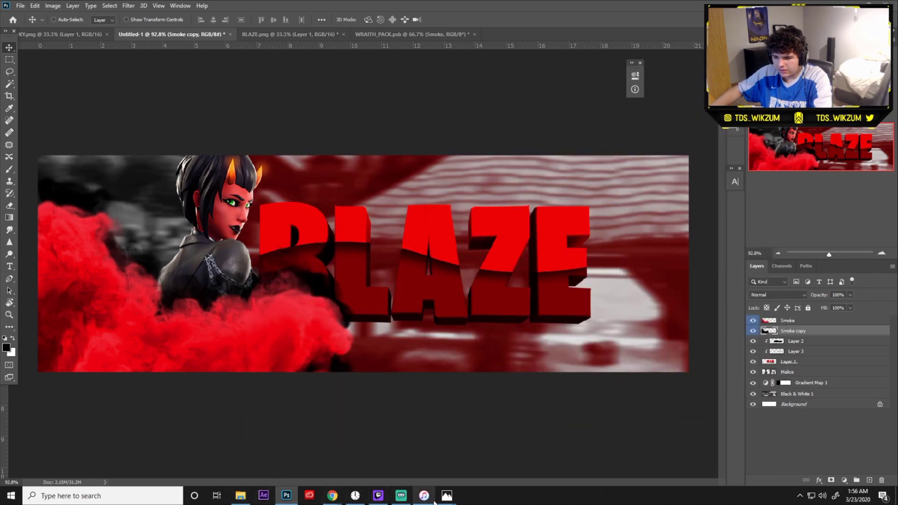
{"action": "mouse_move", "coordinate": [461, 486]}
{"action": "mouse_move", "coordinate": [416, 475]}
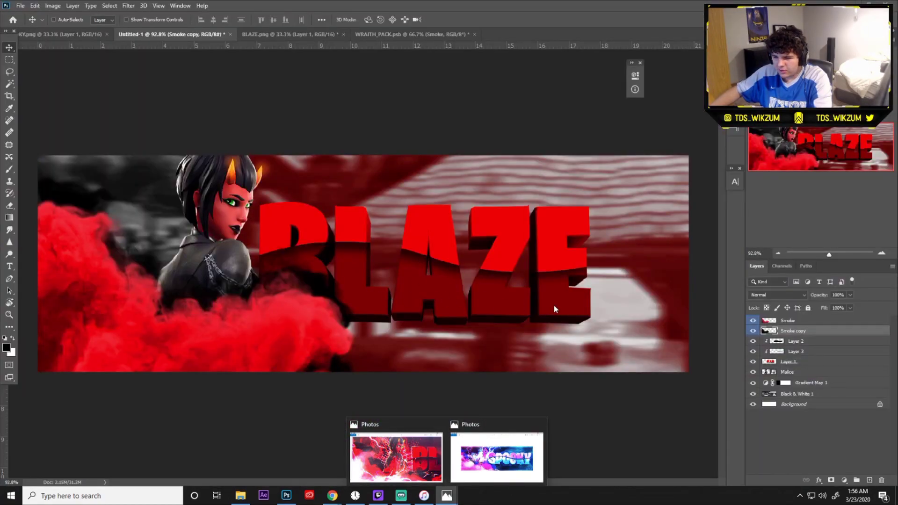
{"action": "left_click_drag", "start_coordinate": [790, 361], "coordinate": [792, 323]}
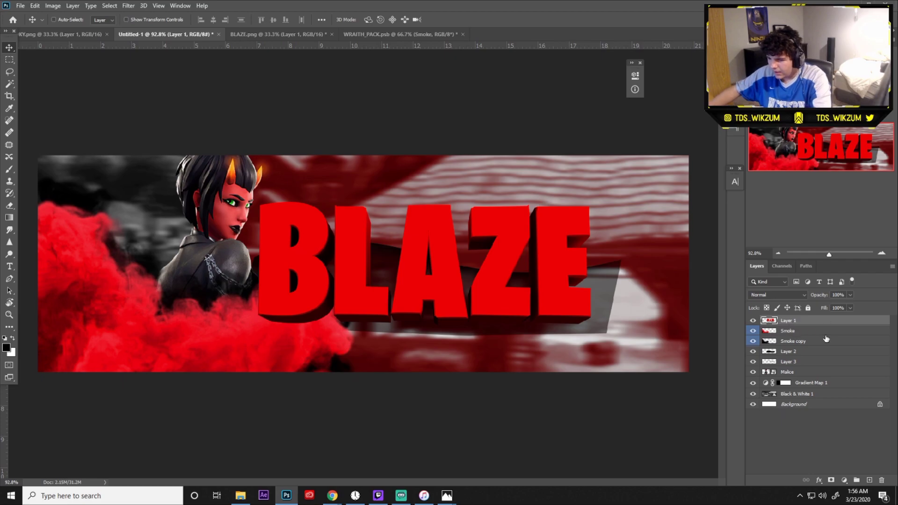
{"action": "left_click_drag", "start_coordinate": [817, 353], "coordinate": [818, 337]}
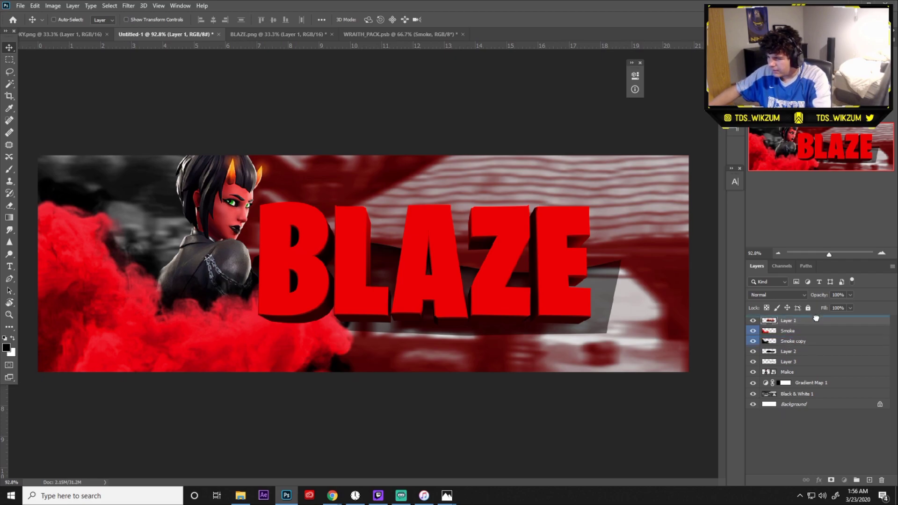
{"action": "left_click_drag", "start_coordinate": [815, 318], "coordinate": [814, 325]}
{"action": "left_click", "coordinate": [811, 323], "text": "alt"}
{"action": "left_click_drag", "start_coordinate": [805, 365], "coordinate": [808, 326]}
{"action": "scroll", "coordinate": [443, 315], "scroll_direction": "down", "scroll_amount": 1}
{"action": "scroll", "coordinate": [443, 316], "scroll_direction": "up", "scroll_amount": 1}
{"action": "scroll", "coordinate": [321, 196], "scroll_direction": "down", "scroll_amount": 2}
Hide the displayed smoke in WRAITH_PACK.psb and copy the lowest Cloud of its Smokes & Clouds group into the header as an unclipped top layer
{"action": "left_click", "coordinate": [273, 34]}
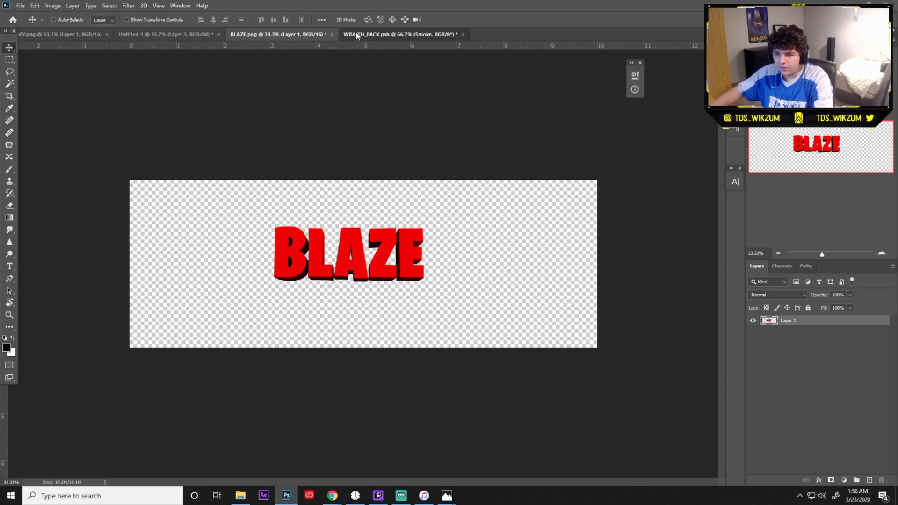
{"action": "left_click", "coordinate": [355, 33]}
{"action": "left_click", "coordinate": [751, 468]}
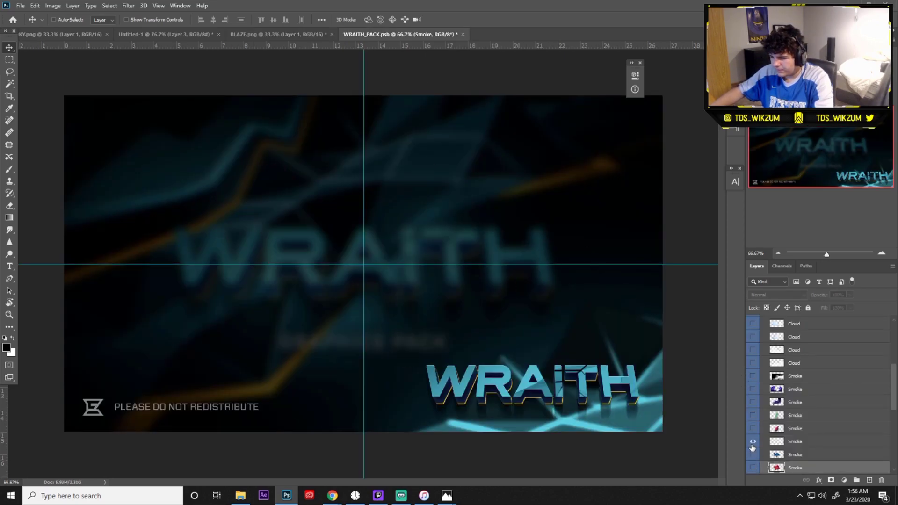
{"action": "scroll", "coordinate": [753, 446], "scroll_direction": "up", "scroll_amount": 1}
{"action": "left_click", "coordinate": [753, 402]}
{"action": "left_click", "coordinate": [753, 402]}
{"action": "left_click", "coordinate": [753, 402]}
{"action": "left_click", "coordinate": [794, 402]}
{"action": "left_click_drag", "start_coordinate": [231, 163], "coordinate": [226, 206]}
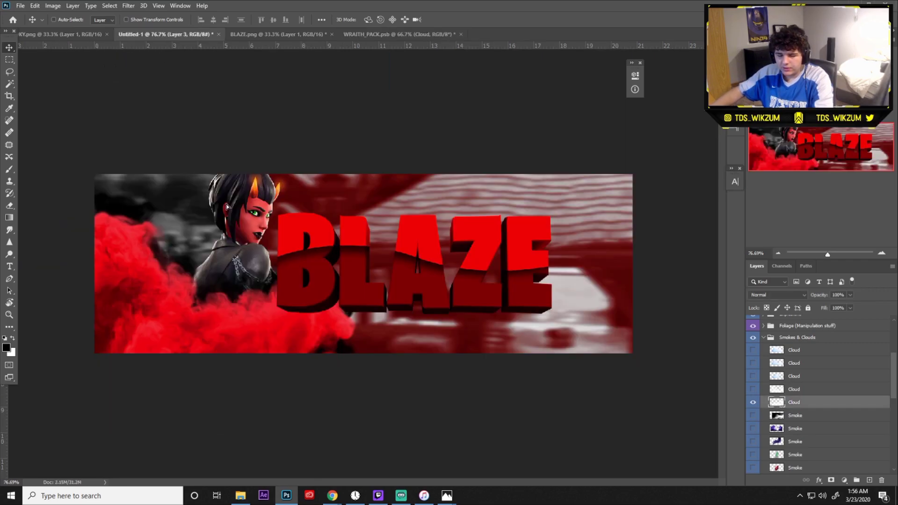
{"action": "left_click_drag", "start_coordinate": [241, 246], "coordinate": [207, 289]}
{"action": "mouse_move", "coordinate": [799, 332]}
{"action": "left_mouse_down"}
{"action": "mouse_move", "coordinate": [801, 355]}
{"action": "mouse_move", "coordinate": [804, 319]}
{"action": "mouse_move", "coordinate": [806, 332]}
{"action": "left_mouse_up"}
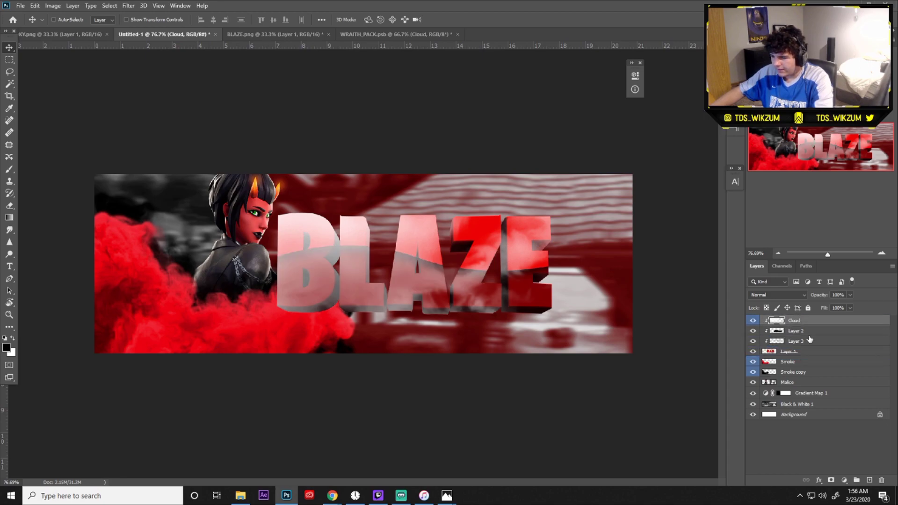
{"action": "left_click_drag", "start_coordinate": [441, 284], "coordinate": [241, 392]}
{"action": "left_click", "coordinate": [795, 321], "text": "alt"}
Scale the cloud to about 60%, flip it horizontally and position it over the red smoke in the header's lower-left area
{"action": "key", "text": "ctrl+t"}
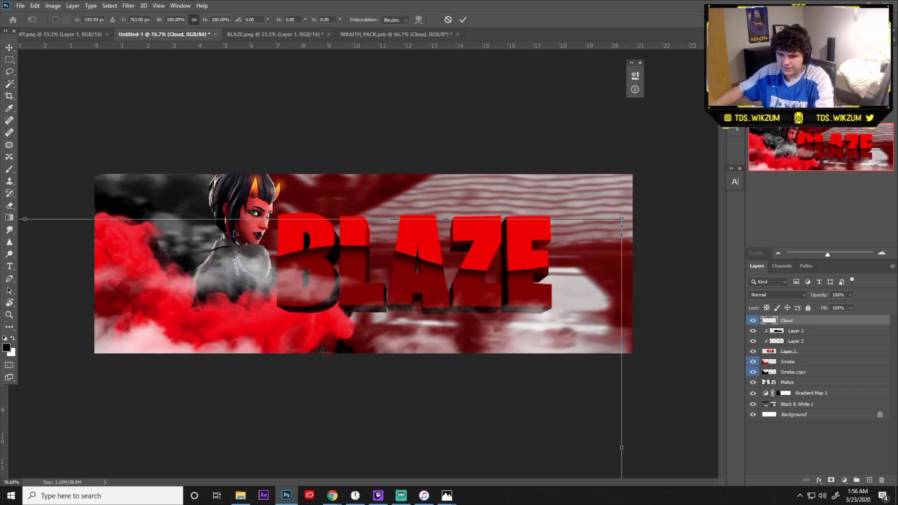
{"action": "left_click_drag", "start_coordinate": [36, 217], "coordinate": [239, 164]}
{"action": "left_click_drag", "start_coordinate": [280, 210], "coordinate": [545, 260]}
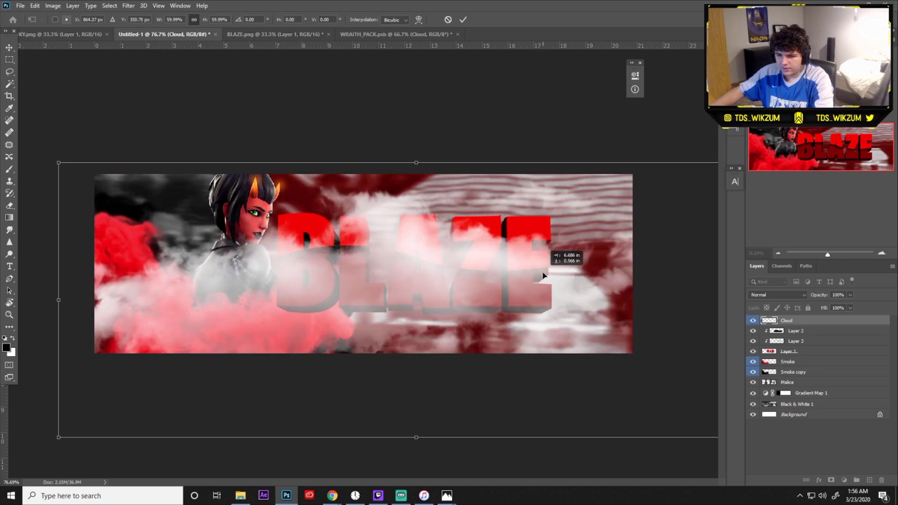
{"action": "right_click", "coordinate": [485, 290]}
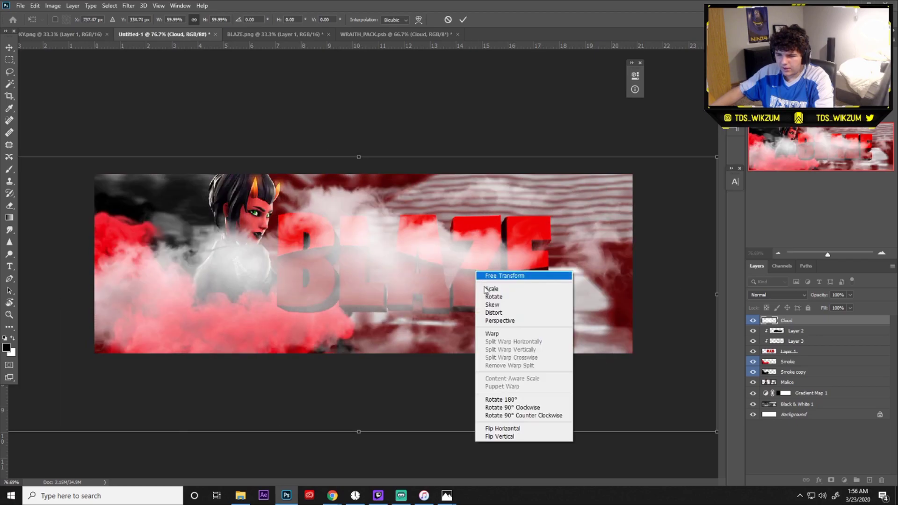
{"action": "left_click", "coordinate": [505, 428]}
{"action": "scroll", "coordinate": [382, 354], "scroll_direction": "down", "scroll_amount": 2}
{"action": "left_click_drag", "start_coordinate": [361, 293], "coordinate": [118, 330]}
{"action": "key", "text": "Return"}
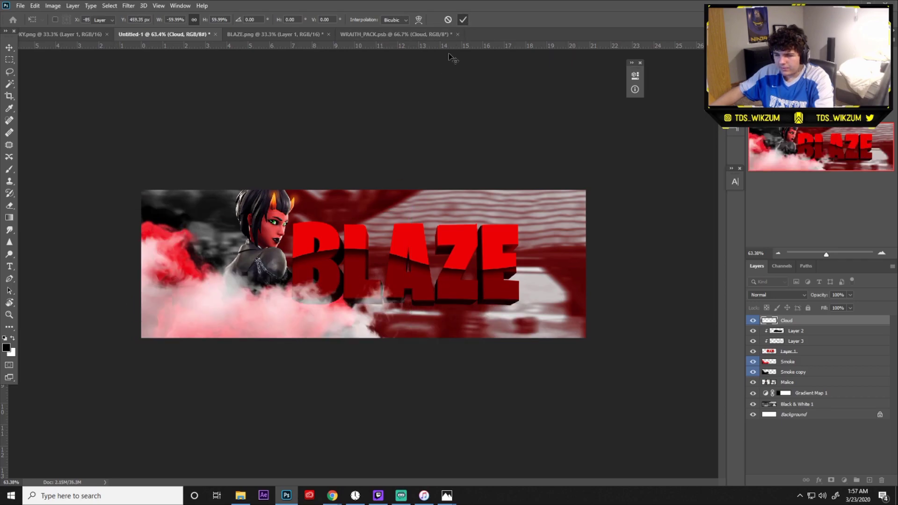
{"action": "scroll", "coordinate": [266, 280], "scroll_direction": "up", "scroll_amount": 2}
{"action": "left_click_drag", "start_coordinate": [266, 280], "coordinate": [264, 277]}
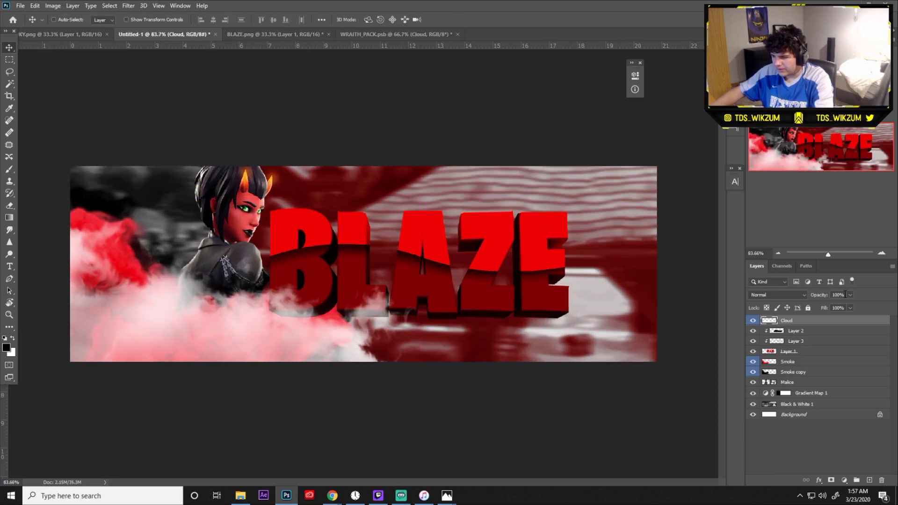
Set the cloud's opacity to 67% and check the header against the Blaze.png reference in Photos
{"action": "left_click_drag", "start_coordinate": [835, 309], "coordinate": [830, 306]}
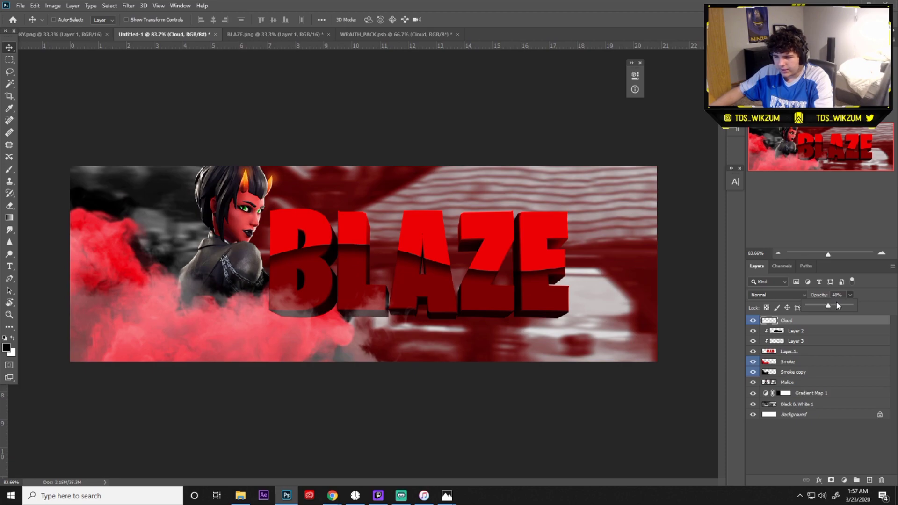
{"action": "left_click", "coordinate": [837, 307]}
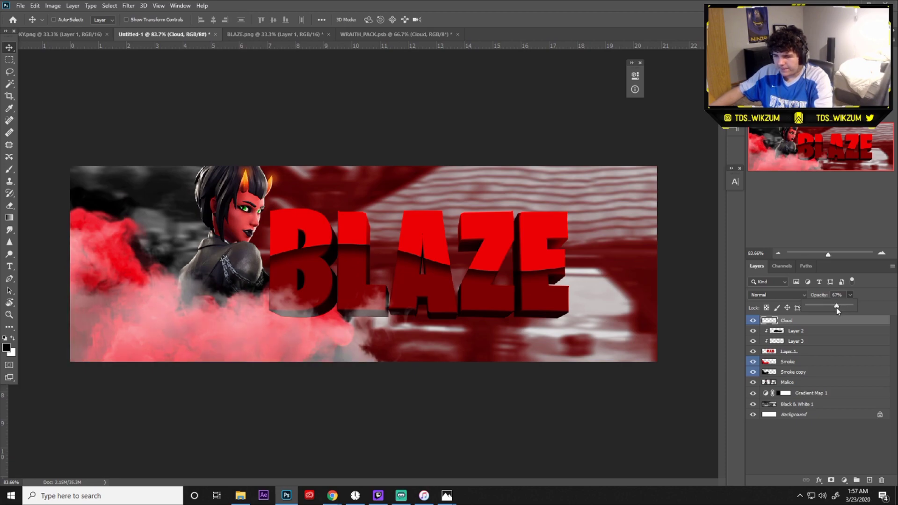
{"action": "scroll", "coordinate": [424, 465], "scroll_direction": "down", "scroll_amount": 1}
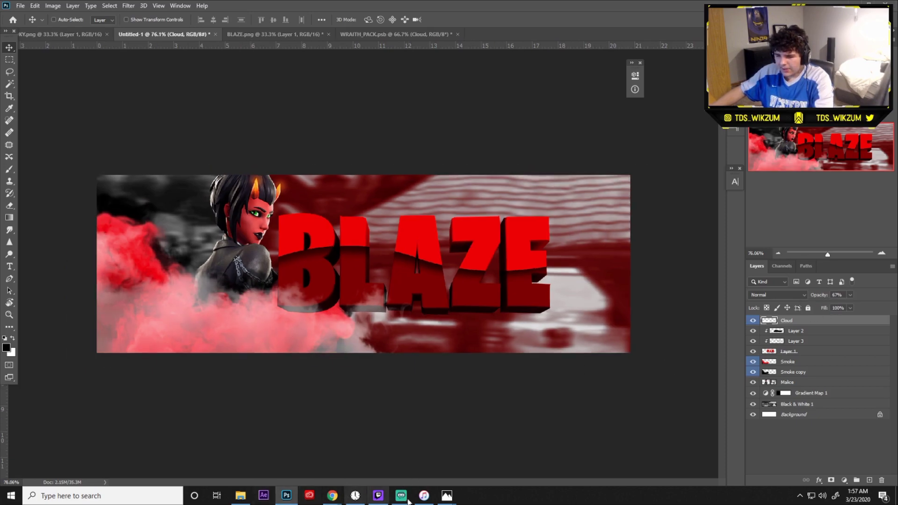
{"action": "mouse_move", "coordinate": [447, 495]}
{"action": "mouse_move", "coordinate": [408, 466]}
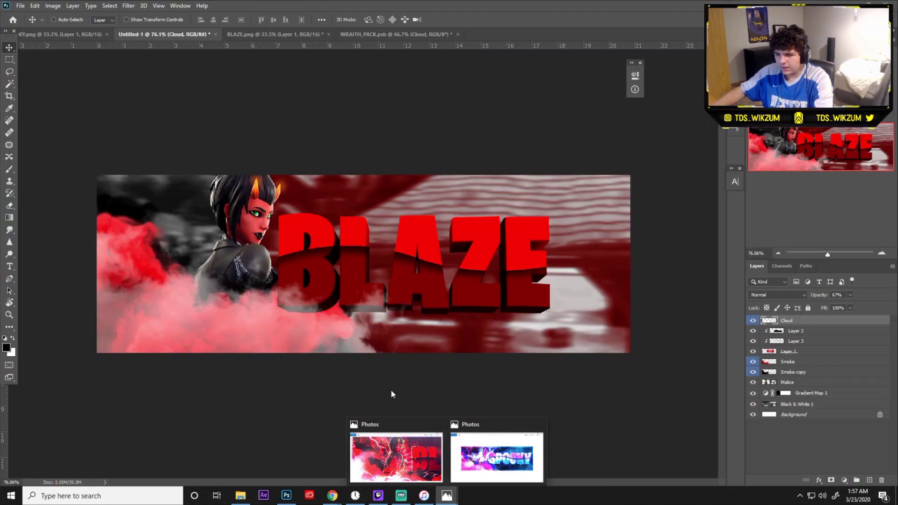
{"action": "left_click", "coordinate": [398, 435]}
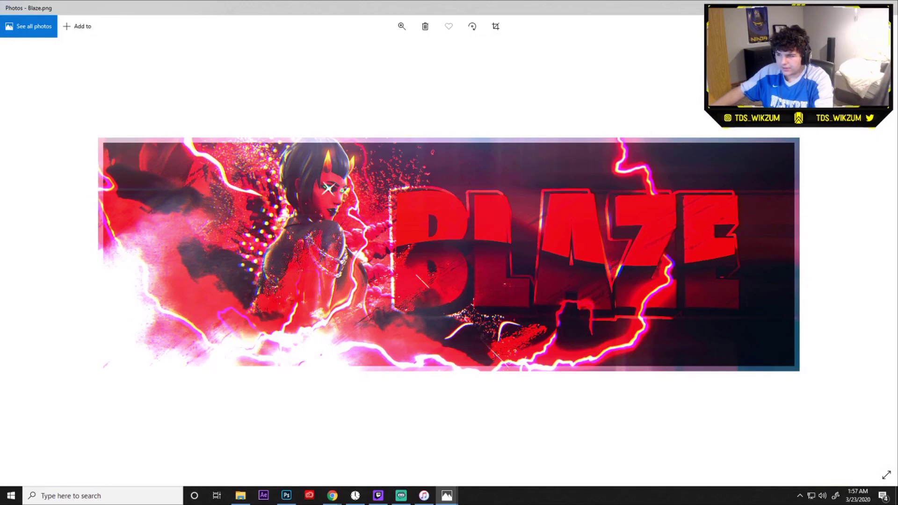
{"action": "key", "text": "alt+Tab"}
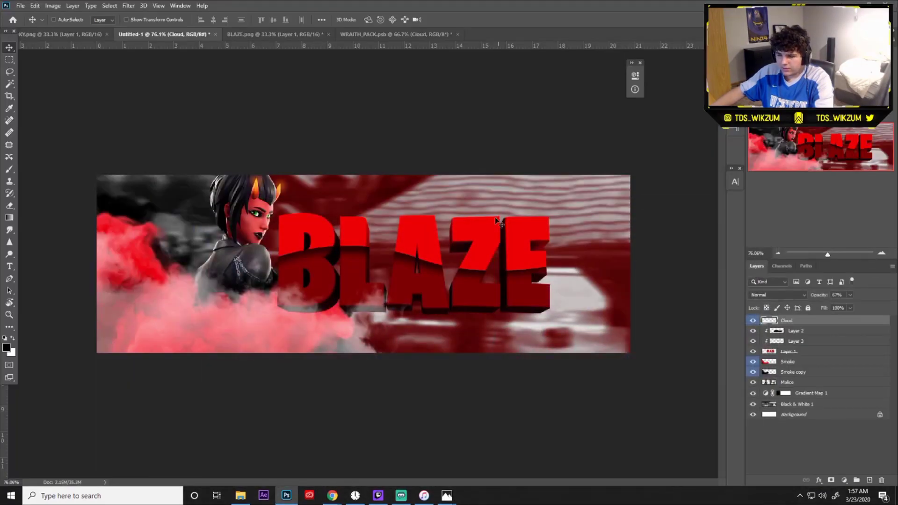
Hide the cloud in WRAITH_PACK.psb and collapse its Smokes & Clouds group
{"action": "left_click", "coordinate": [374, 34]}
{"action": "left_click", "coordinate": [752, 468]}
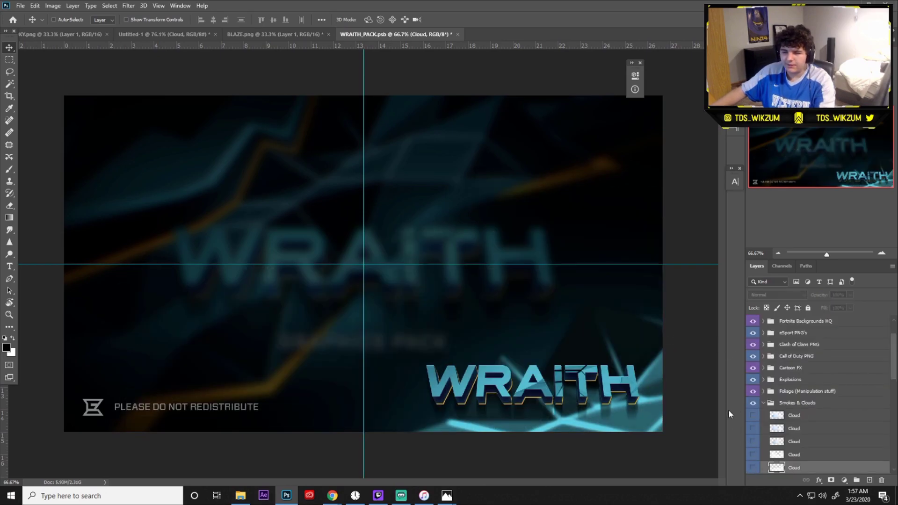
{"action": "left_click", "coordinate": [771, 403]}
{"action": "left_click", "coordinate": [763, 403]}
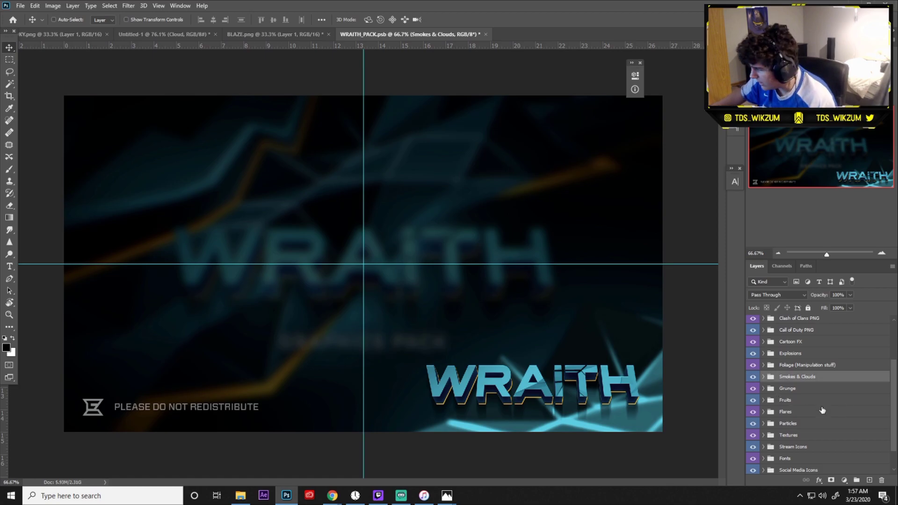
Copy the first Halftone Texture from the pack's Grunge group into the header, directly below the Malice layer and positioned behind her
{"action": "left_click", "coordinate": [767, 389]}
{"action": "left_click", "coordinate": [763, 388]}
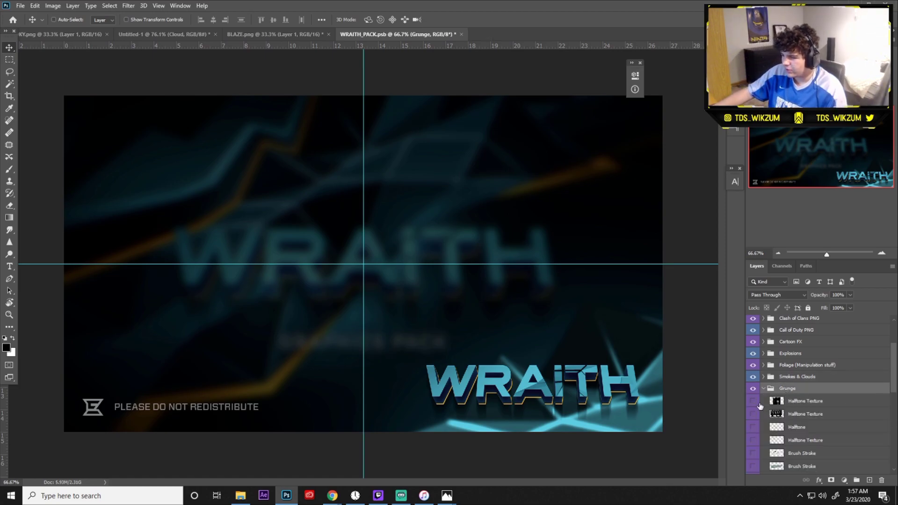
{"action": "left_click", "coordinate": [752, 400]}
{"action": "left_click", "coordinate": [789, 402]}
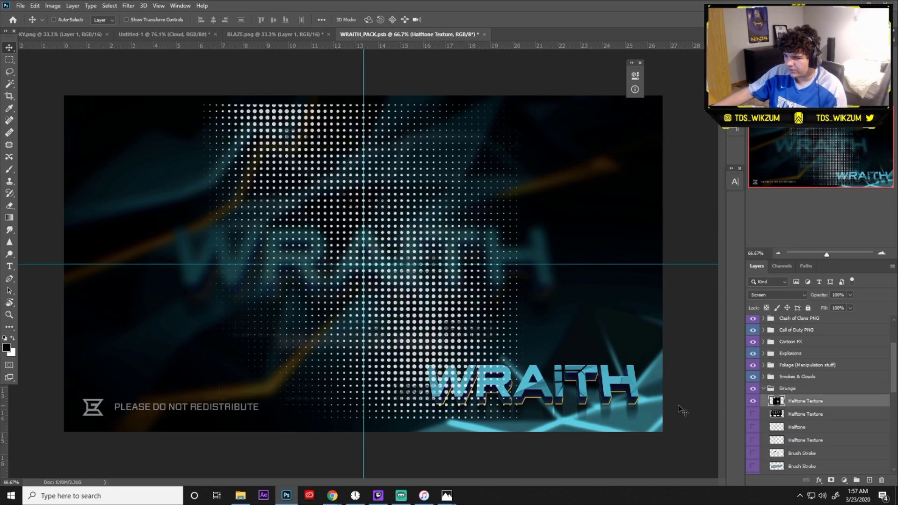
{"action": "left_click_drag", "start_coordinate": [491, 239], "coordinate": [263, 262]}
{"action": "left_click", "coordinate": [160, 36]}
{"action": "left_click_drag", "start_coordinate": [801, 327], "coordinate": [810, 396]}
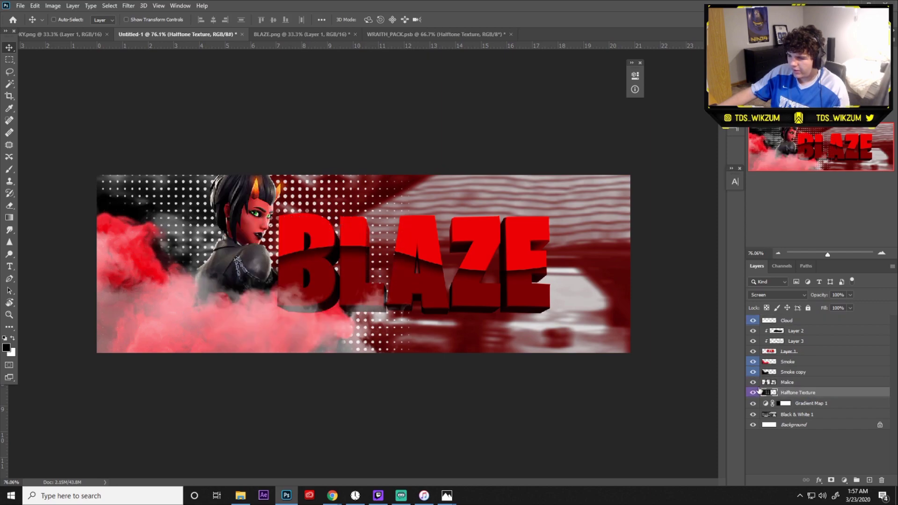
{"action": "left_click_drag", "start_coordinate": [355, 278], "coordinate": [301, 259]}
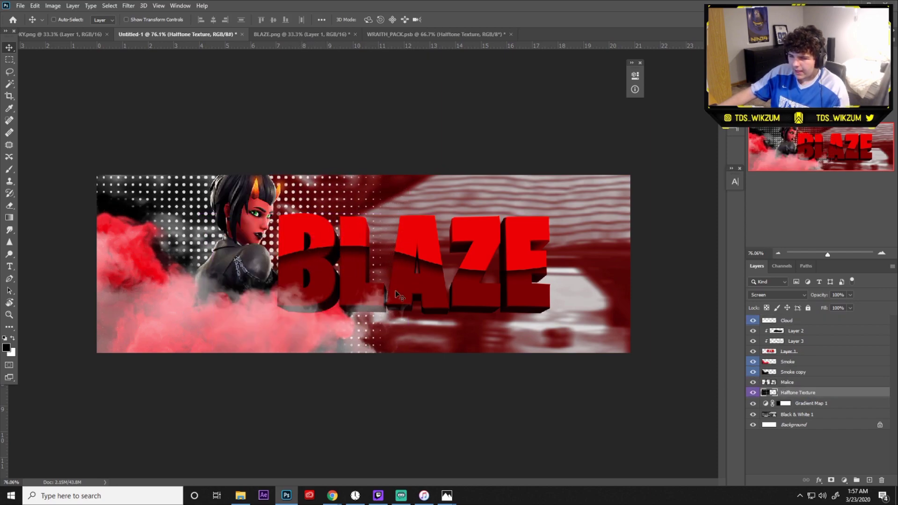
Load Malice's outline as a selection, offset it slightly to her left, and delete all of the halftone outside it
{"action": "left_click", "coordinate": [769, 395], "text": "ctrl"}
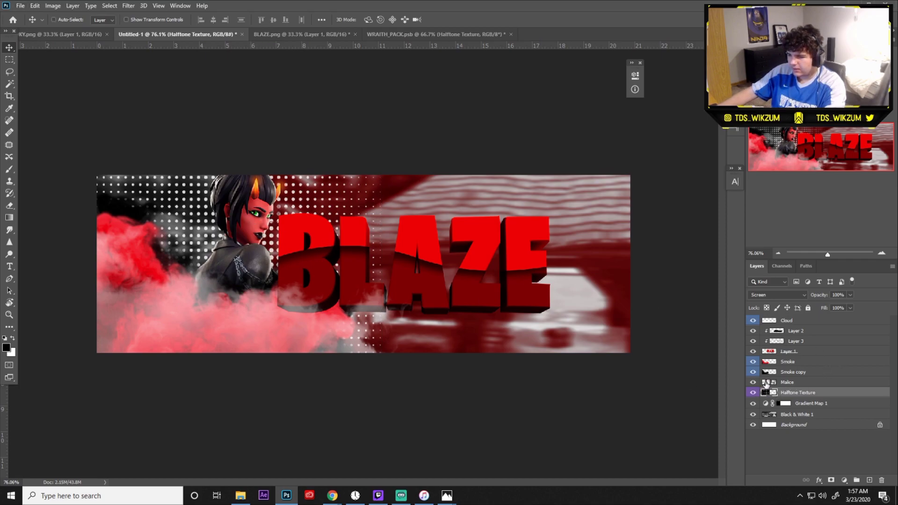
{"action": "left_click", "coordinate": [769, 382]}
{"action": "left_click", "coordinate": [768, 382], "text": "ctrl"}
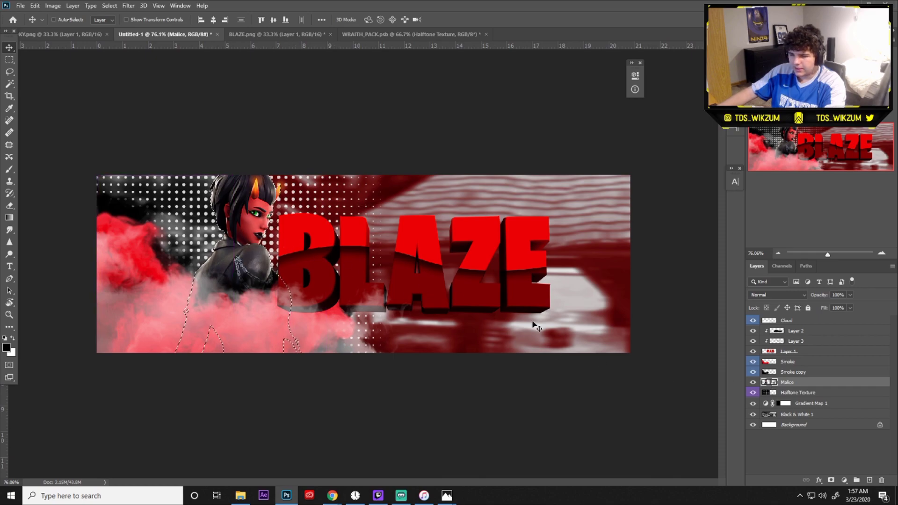
{"action": "left_click", "coordinate": [9, 59]}
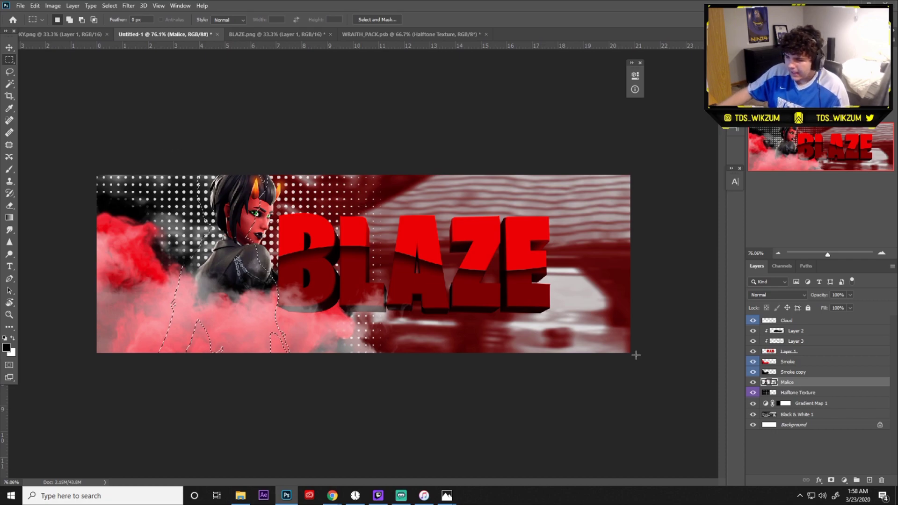
{"action": "left_click", "coordinate": [803, 396]}
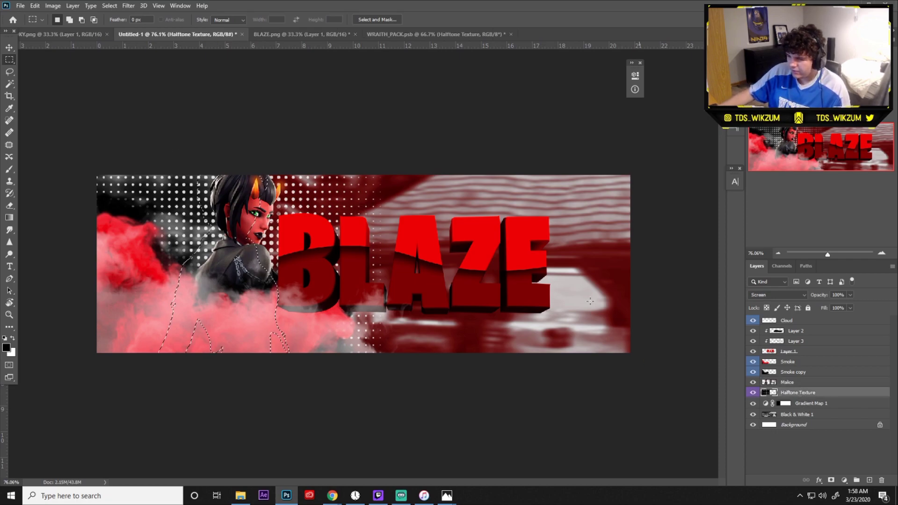
{"action": "right_click", "coordinate": [250, 199]}
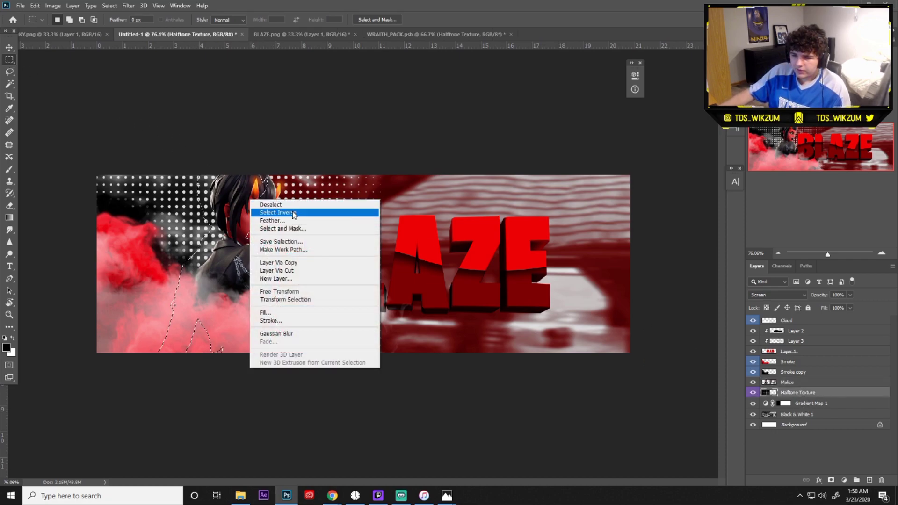
{"action": "left_click", "coordinate": [292, 210]}
{"action": "key", "text": "Delete"}
{"action": "key", "text": "ctrl+d"}
Apply a Gaussian Blur with a 1.3-pixel radius to the trimmed halftone texture
{"action": "scroll", "coordinate": [189, 233], "scroll_direction": "up", "scroll_amount": 2}
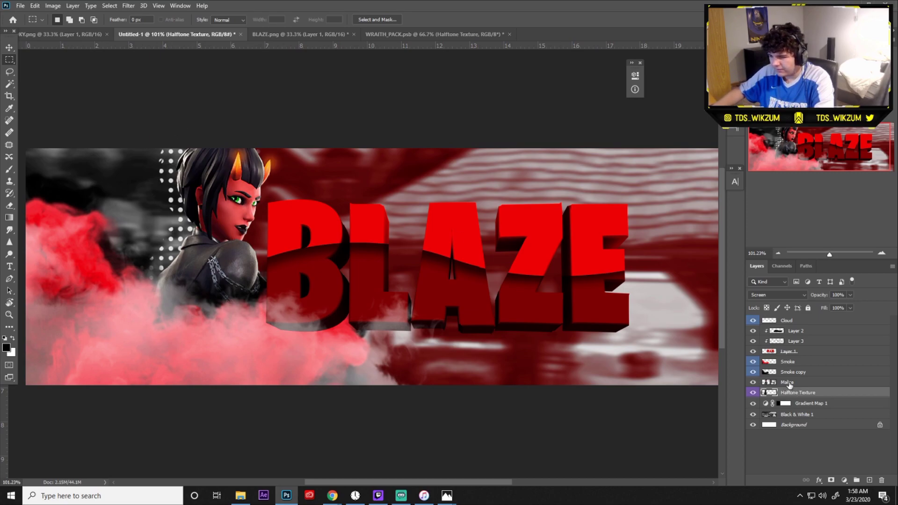
{"action": "left_click", "coordinate": [53, 6]}
{"action": "mouse_move", "coordinate": [143, 111]}
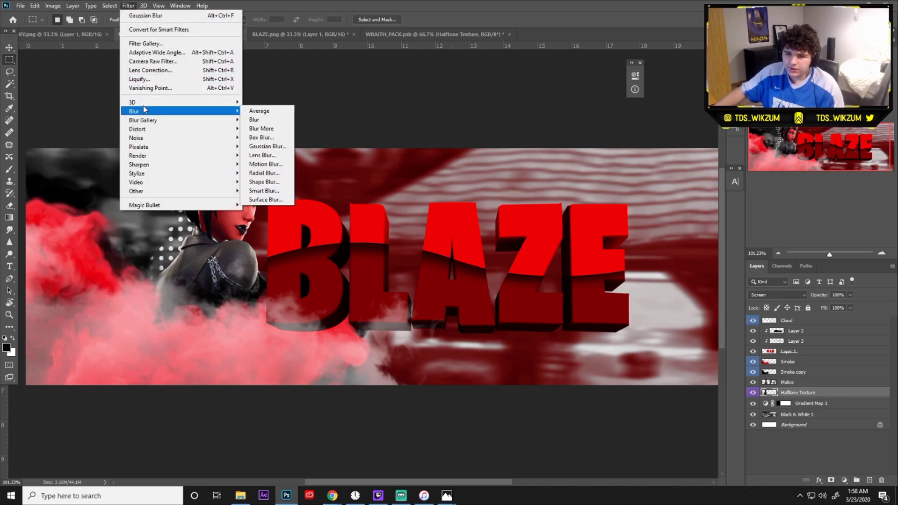
{"action": "left_click", "coordinate": [261, 146]}
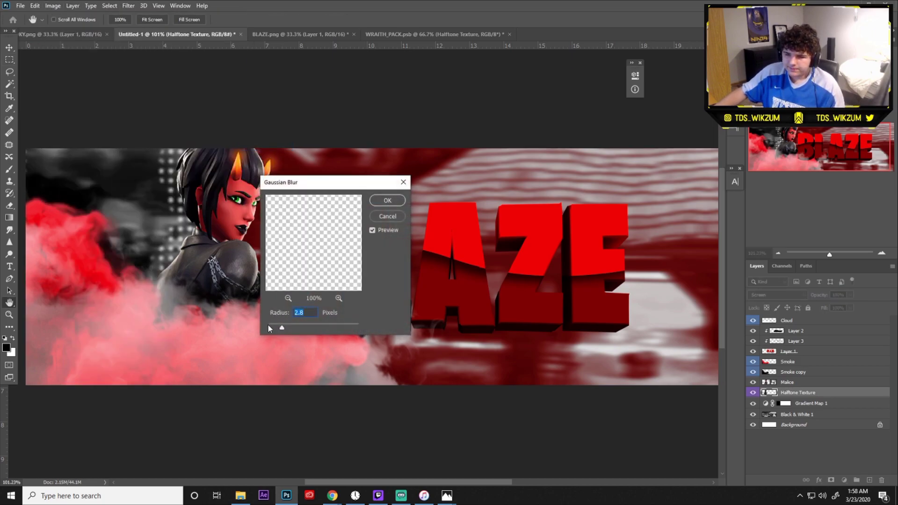
{"action": "left_click", "coordinate": [273, 327]}
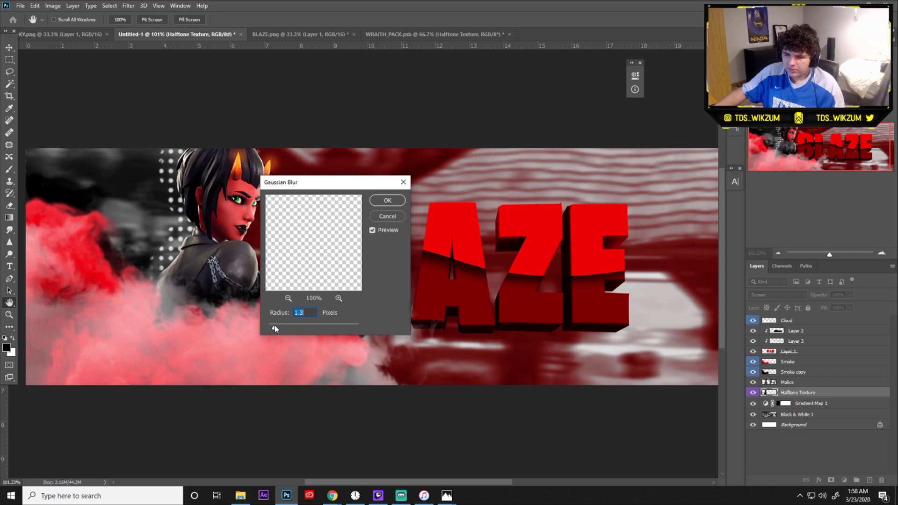
{"action": "left_click", "coordinate": [390, 200]}
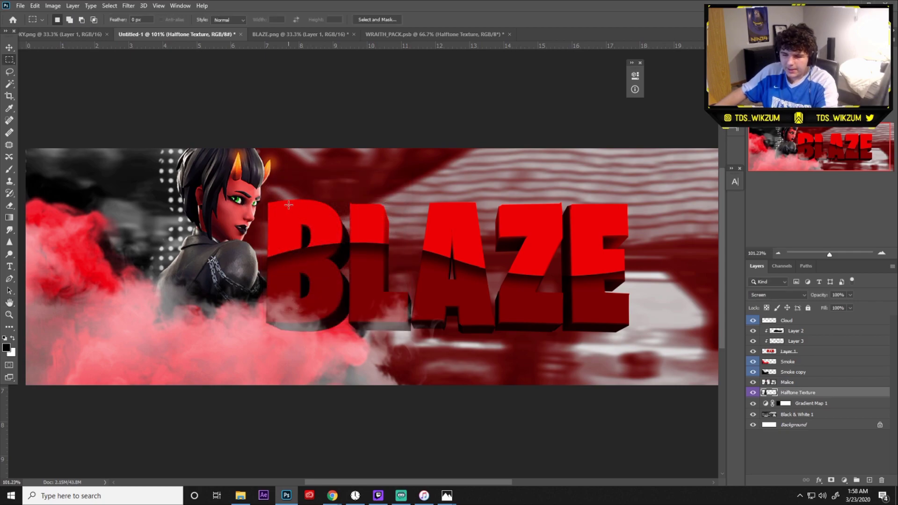
Check the finished Blaze.png reference in the Photos viewer and return to the header in Photoshop
{"action": "scroll", "coordinate": [289, 206], "scroll_direction": "down", "scroll_amount": 2}
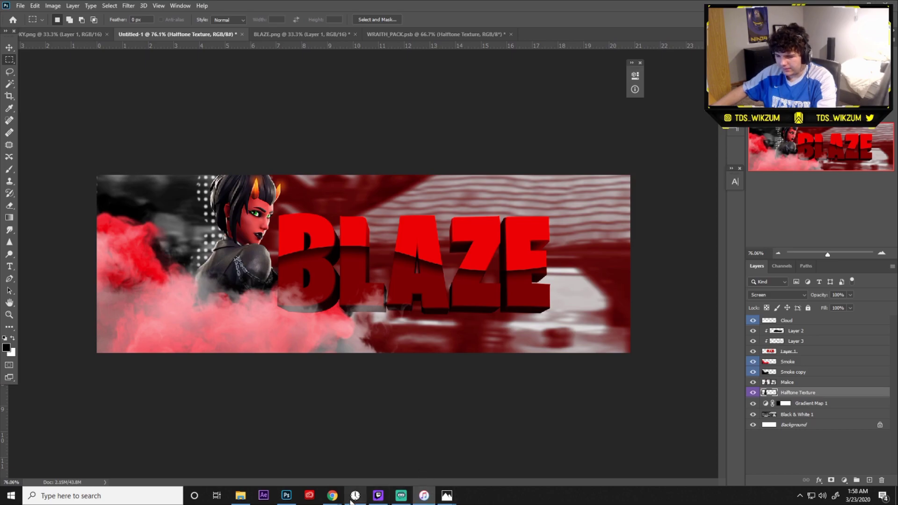
{"action": "left_click", "coordinate": [395, 449]}
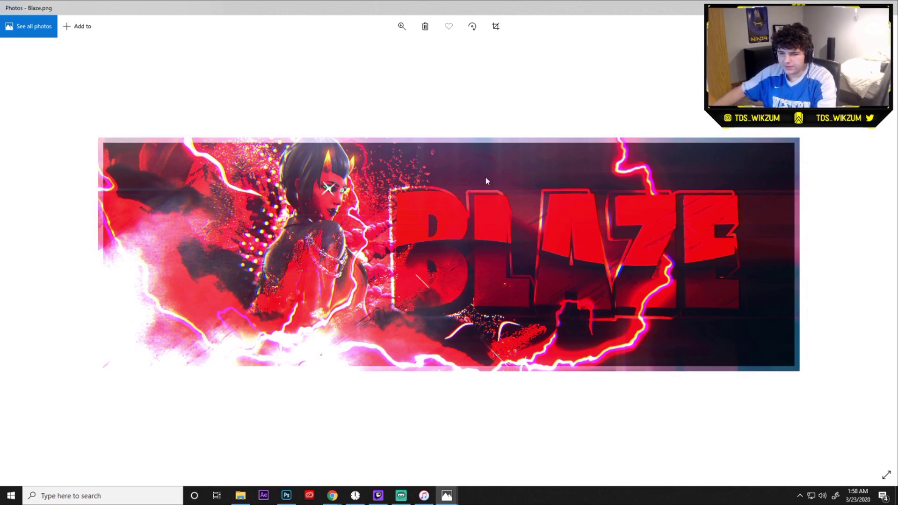
{"action": "left_click", "coordinate": [886, 7]}
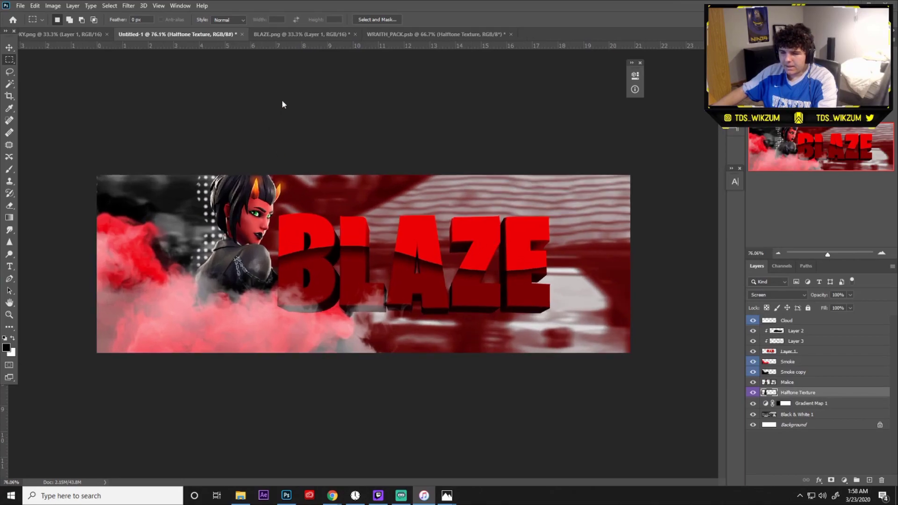
Collapse the Grunge group in WRAITH_PACK.psb and briefly check the contents of the Cartoon FX group
{"action": "left_click", "coordinate": [400, 35]}
{"action": "left_click", "coordinate": [753, 464]}
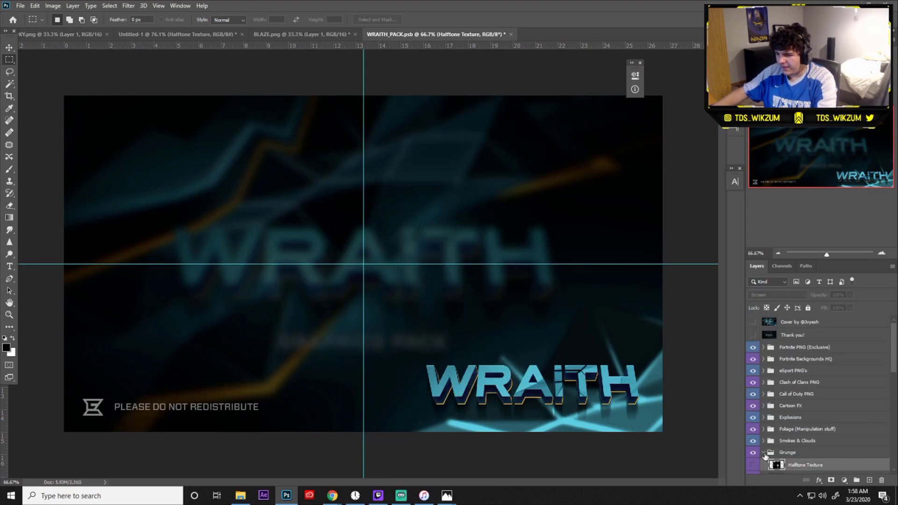
{"action": "left_click", "coordinate": [763, 452]}
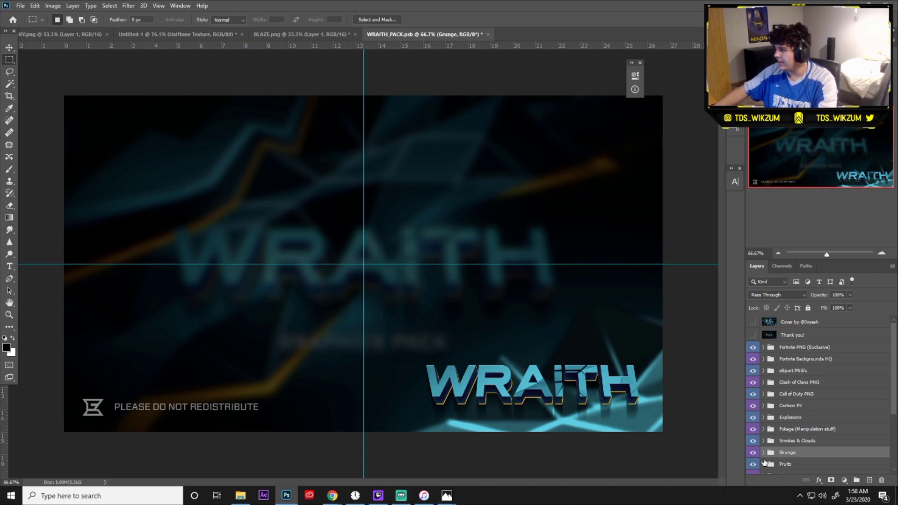
{"action": "left_click", "coordinate": [763, 405]}
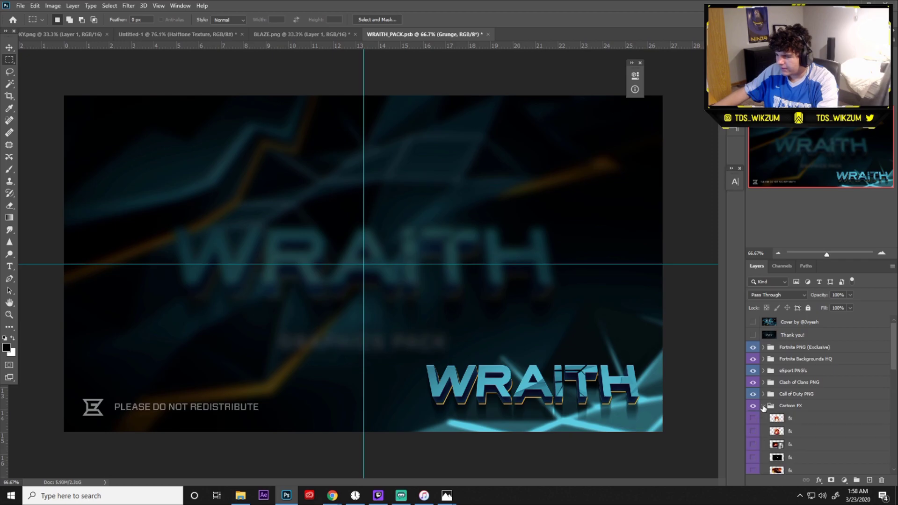
{"action": "left_click", "coordinate": [763, 405]}
Show the orange burst Explosion in the pack's Explosions group and copy it into the header, directly below the Malice layer and behind her
{"action": "scroll", "coordinate": [766, 410], "scroll_direction": "down", "scroll_amount": 3}
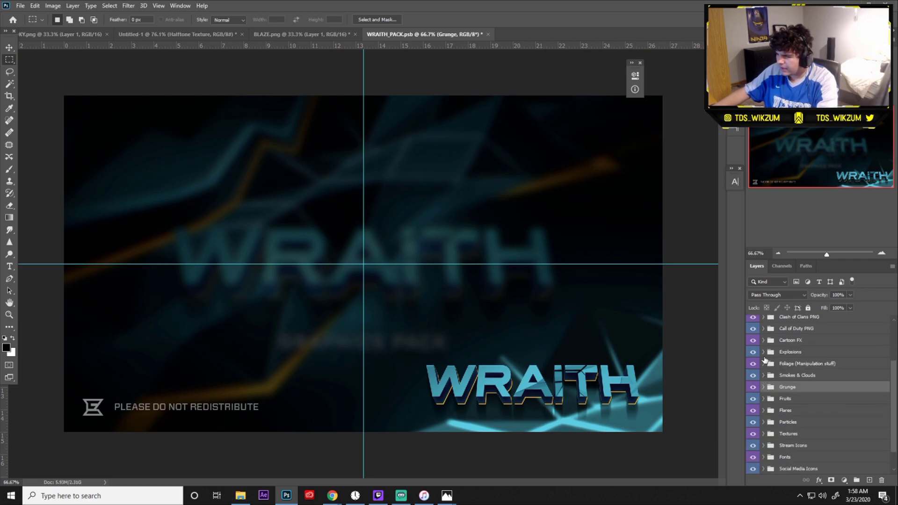
{"action": "left_click", "coordinate": [764, 355]}
{"action": "scroll", "coordinate": [762, 383], "scroll_direction": "down", "scroll_amount": 5}
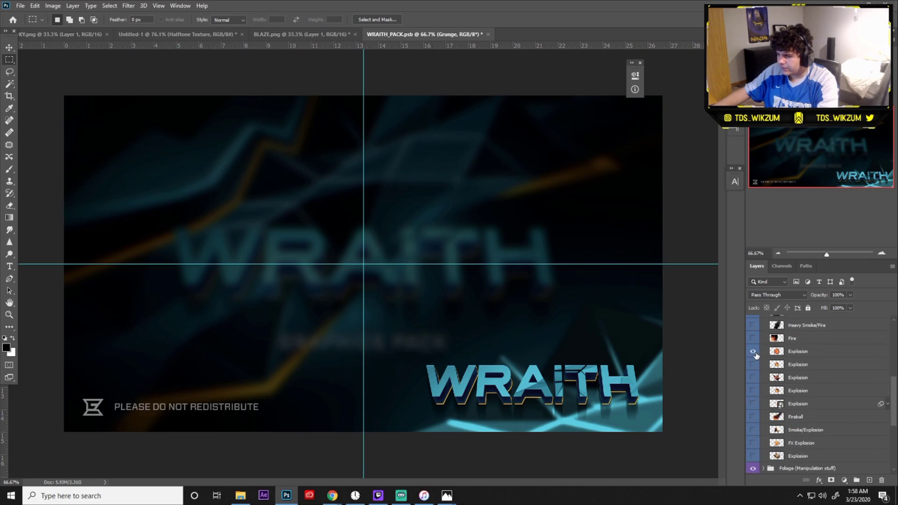
{"action": "left_click", "coordinate": [774, 355]}
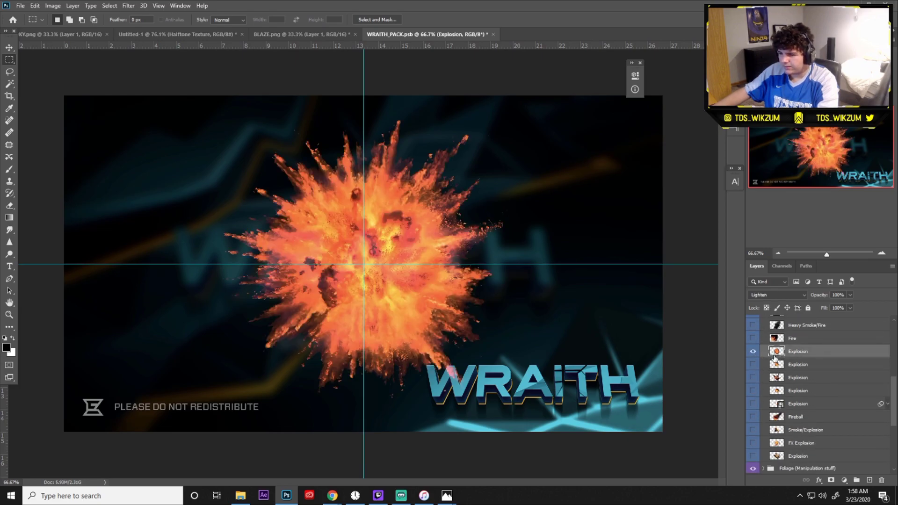
{"action": "left_click", "coordinate": [9, 47]}
{"action": "left_click_drag", "start_coordinate": [312, 222], "coordinate": [151, 43]}
{"action": "left_click", "coordinate": [151, 36]}
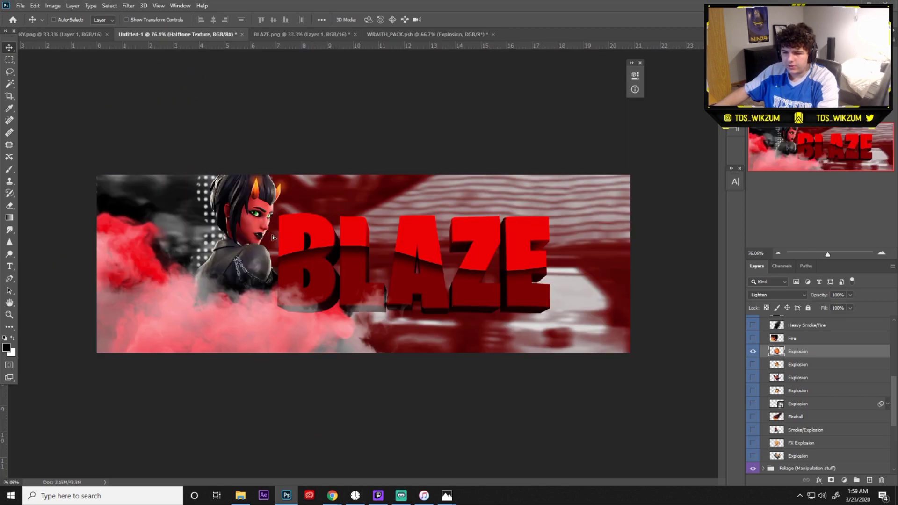
{"action": "left_click_drag", "start_coordinate": [275, 239], "coordinate": [341, 281]}
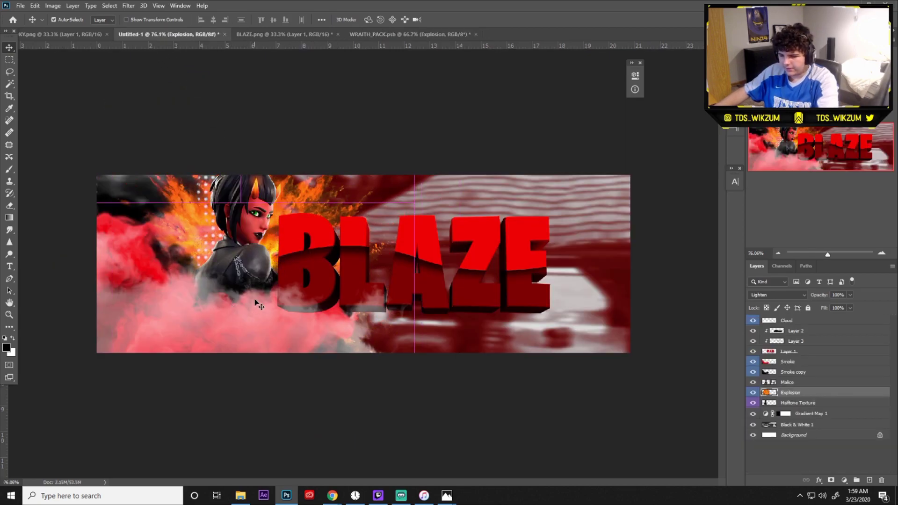
Scale the explosion down to about 75%, keeping it centered behind Malice
{"action": "key", "text": "ctrl+t"}
{"action": "left_click_drag", "start_coordinate": [414, 281], "coordinate": [326, 281]}
{"action": "left_click_drag", "start_coordinate": [254, 281], "coordinate": [304, 291]}
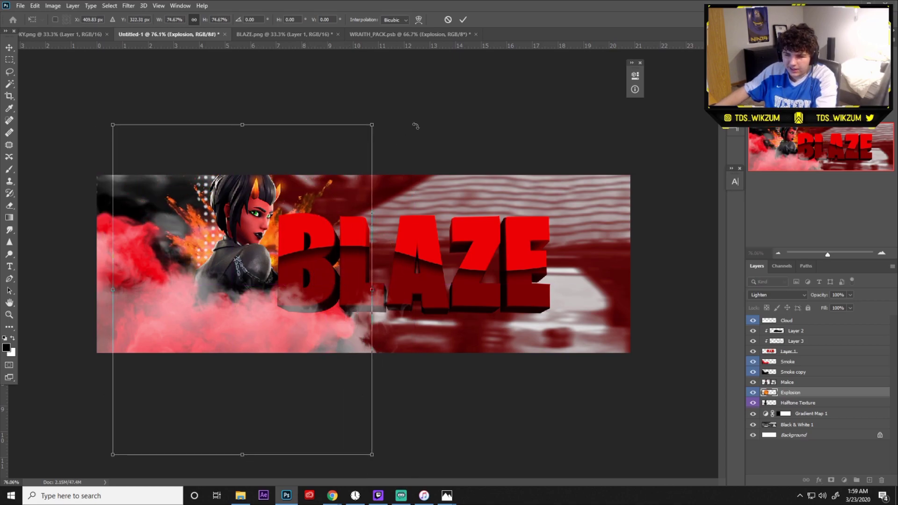
{"action": "left_click", "coordinate": [463, 19]}
Move the Explosion layer below the Halftone Texture and shift the burst slightly up and left behind Malice's head
{"action": "left_click_drag", "start_coordinate": [303, 195], "coordinate": [301, 190]}
{"action": "left_click_drag", "start_coordinate": [790, 393], "coordinate": [792, 408]}
{"action": "left_click_drag", "start_coordinate": [329, 285], "coordinate": [322, 272]}
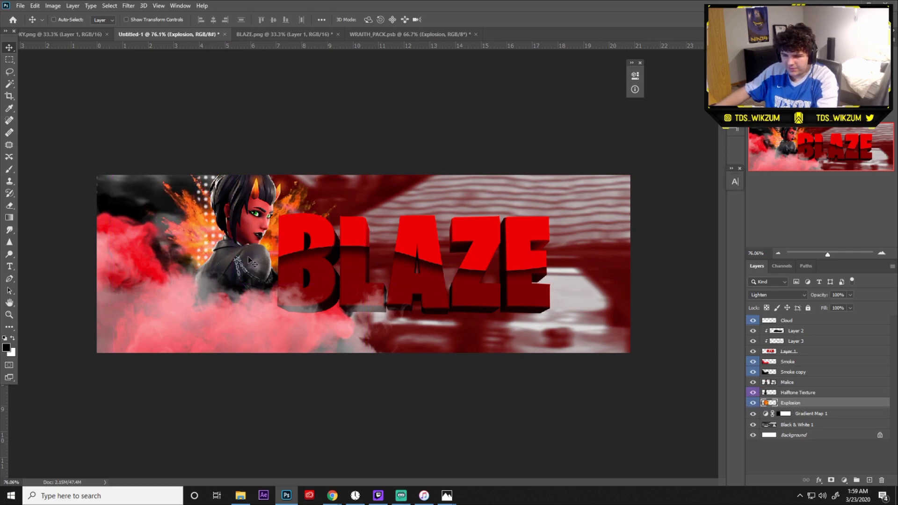
Shift the explosion's hue to -23 with Hue/Saturation to turn it red
{"action": "key", "text": "ctrl+u"}
{"action": "mouse_move", "coordinate": [720, 231]}
{"action": "left_mouse_down"}
{"action": "mouse_move", "coordinate": [692, 231]}
{"action": "mouse_move", "coordinate": [796, 233]}
{"action": "mouse_move", "coordinate": [714, 241]}
{"action": "left_mouse_up"}
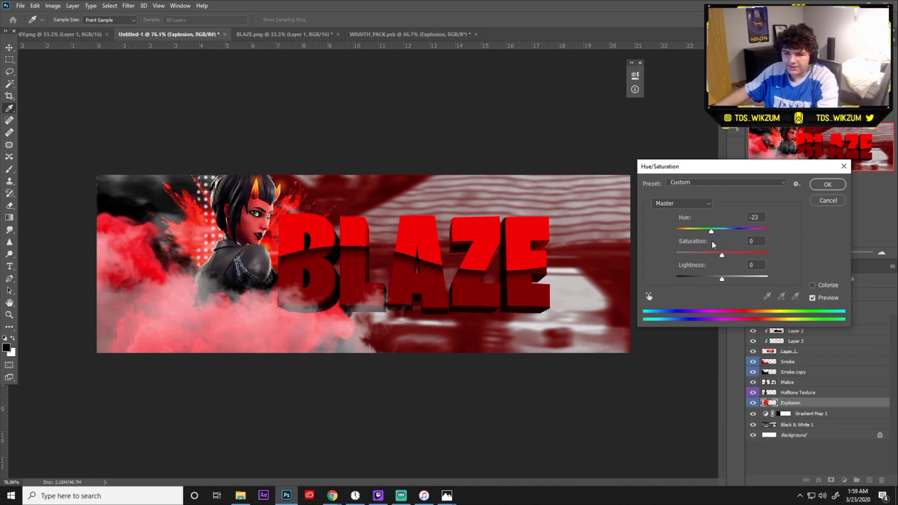
{"action": "left_click", "coordinate": [447, 495]}
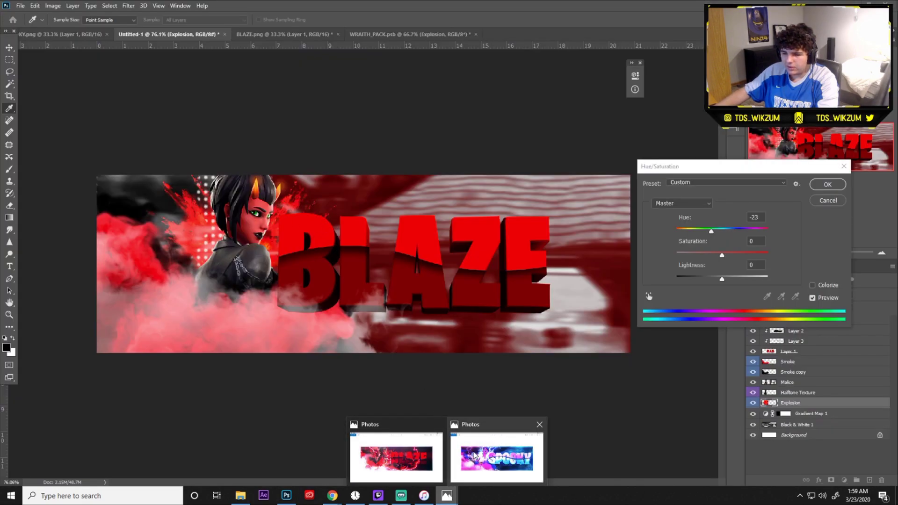
{"action": "mouse_move", "coordinate": [475, 456]}
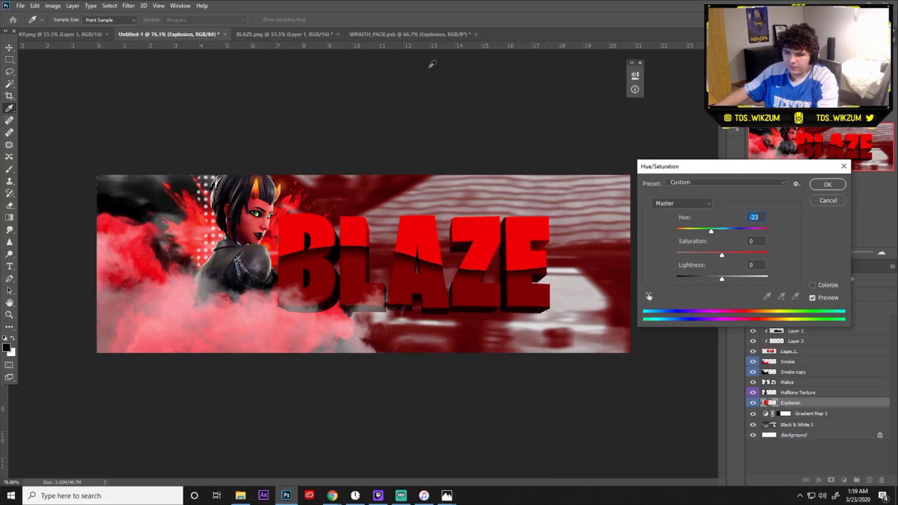
{"action": "left_click", "coordinate": [369, 36]}
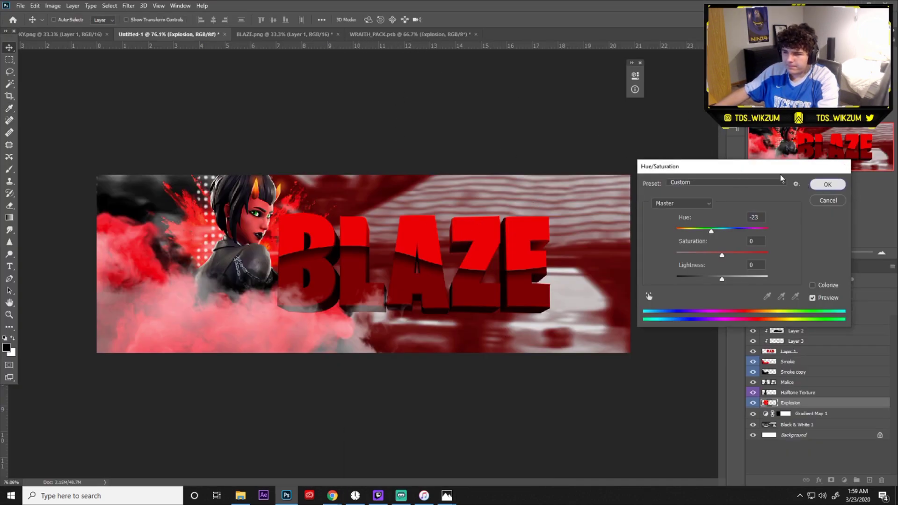
{"action": "left_click", "coordinate": [827, 185]}
{"action": "key", "text": "v"}
Hide the orange burst in WRAITH_PACK.psb and preview the next explosions in the Explosions group one at a time
{"action": "left_click", "coordinate": [305, 35]}
{"action": "left_click", "coordinate": [376, 35]}
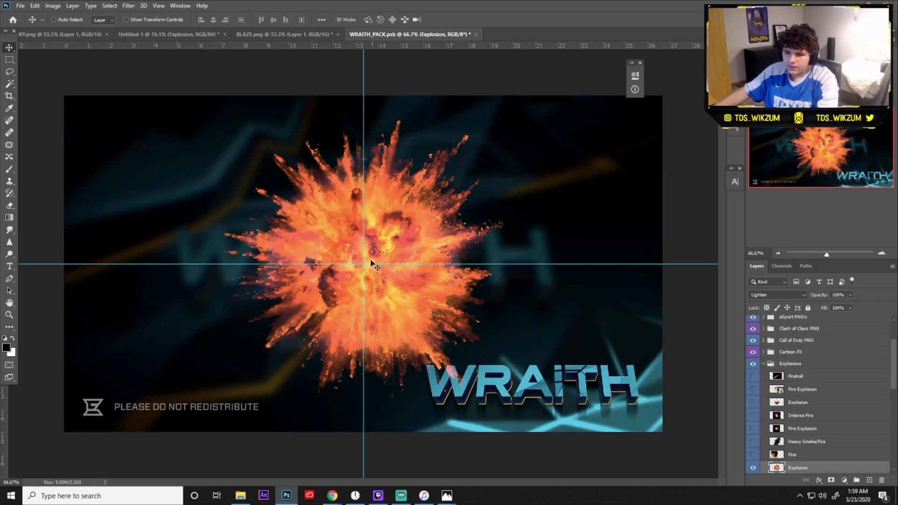
{"action": "scroll", "coordinate": [758, 435], "scroll_direction": "down", "scroll_amount": 2}
{"action": "left_click", "coordinate": [753, 415]}
{"action": "left_click", "coordinate": [752, 428]}
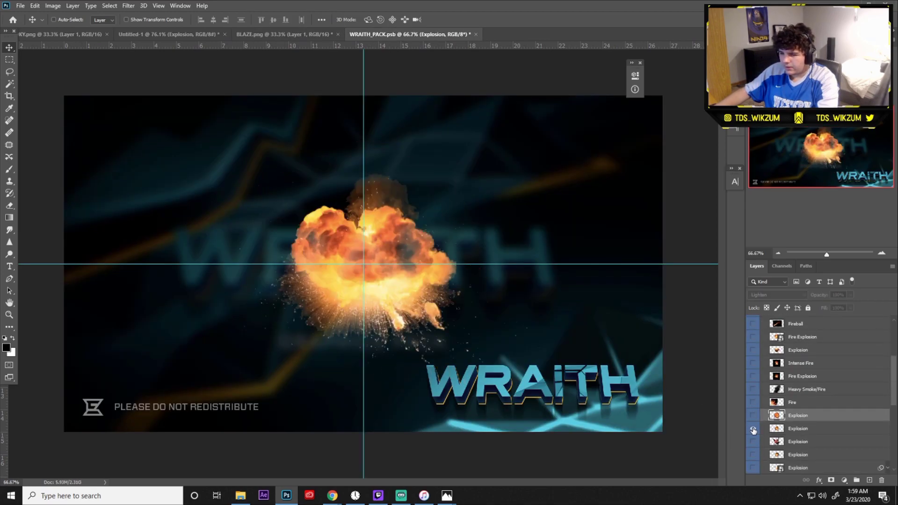
{"action": "left_click", "coordinate": [752, 428]}
{"action": "left_click", "coordinate": [753, 442]}
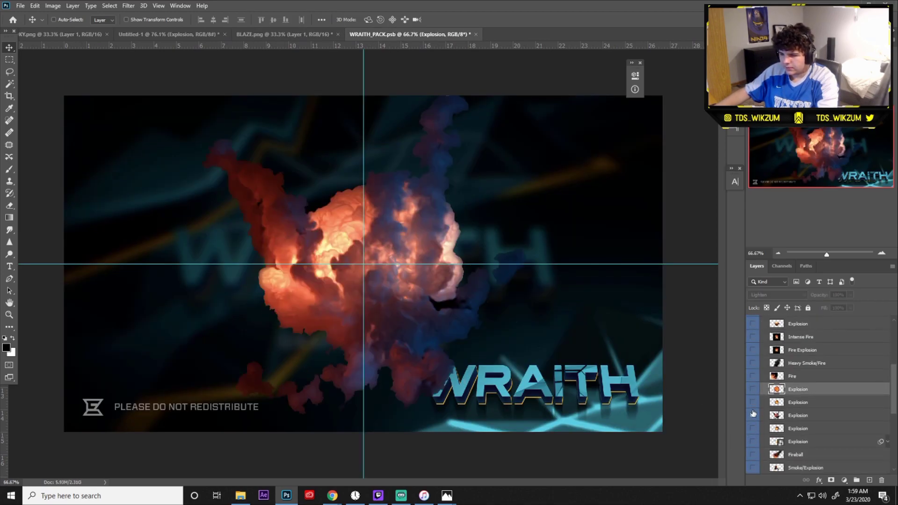
Preview the explosion layers in the WRAITH_PACK Explosions group one at a time
{"action": "left_click", "coordinate": [752, 415]}
{"action": "left_click", "coordinate": [753, 428]}
{"action": "scroll", "coordinate": [752, 438], "scroll_direction": "down", "scroll_amount": 2}
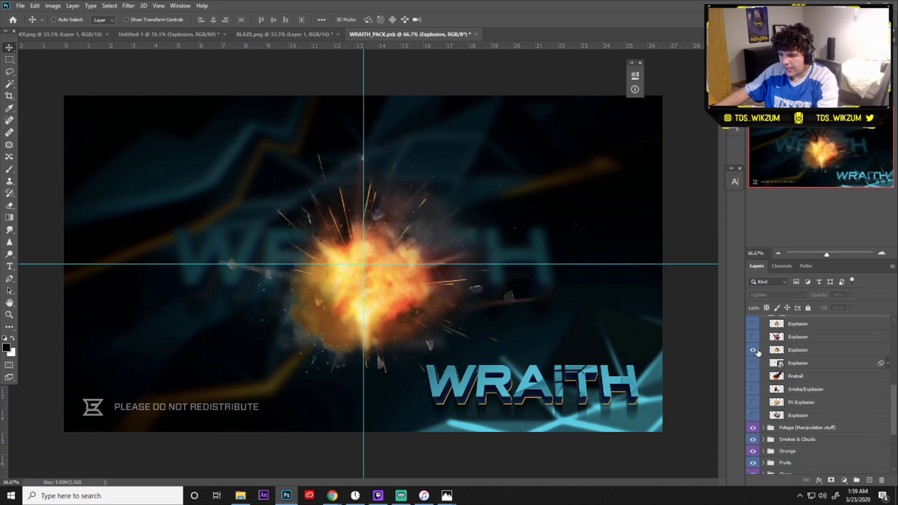
{"action": "scroll", "coordinate": [758, 351], "scroll_direction": "up", "scroll_amount": 1}
{"action": "left_click", "coordinate": [752, 389]}
{"action": "left_click", "coordinate": [752, 454]}
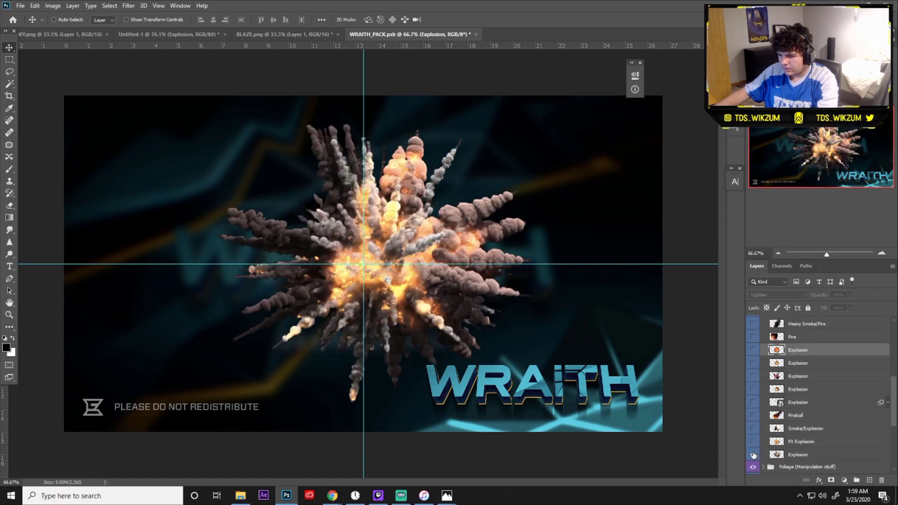
{"action": "left_click", "coordinate": [753, 454]}
{"action": "left_click", "coordinate": [753, 415]}
{"action": "left_click", "coordinate": [753, 415]}
Show the last Explosion layer of the group, the smoke-trail burst, and copy it into the Untitled-1 banner
{"action": "left_click", "coordinate": [753, 454]}
{"action": "left_click", "coordinate": [772, 456]}
{"action": "left_click", "coordinate": [753, 442]}
{"action": "left_click", "coordinate": [753, 441]}
{"action": "left_click_drag", "start_coordinate": [324, 211], "coordinate": [262, 348]}
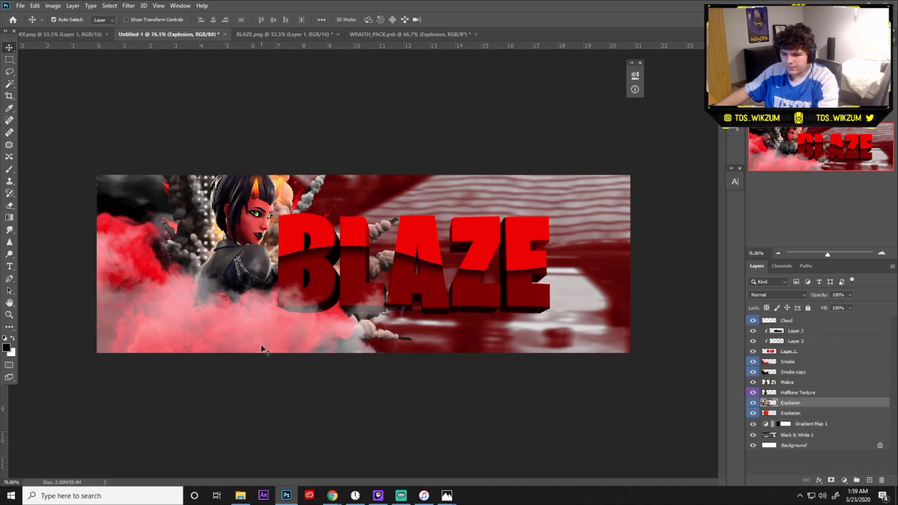
Scale the pasted explosion down proportionally and place it behind the character
{"action": "key", "text": "ctrl+t"}
{"action": "left_click_drag", "start_coordinate": [413, 302], "coordinate": [318, 305]}
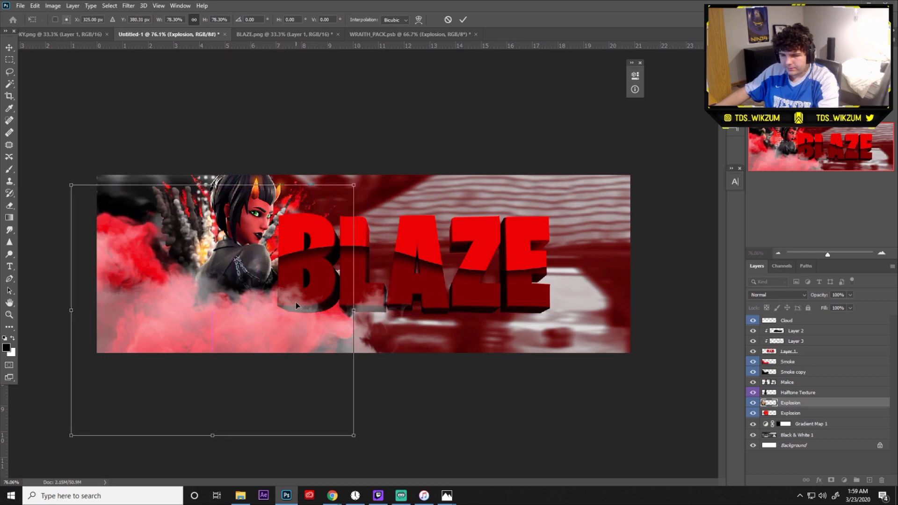
{"action": "left_click", "coordinate": [466, 19]}
Shift the explosion's hue to -45 and reposition it slightly behind the character
{"action": "key", "text": "ctrl+u"}
{"action": "left_click_drag", "start_coordinate": [722, 232], "coordinate": [702, 228]}
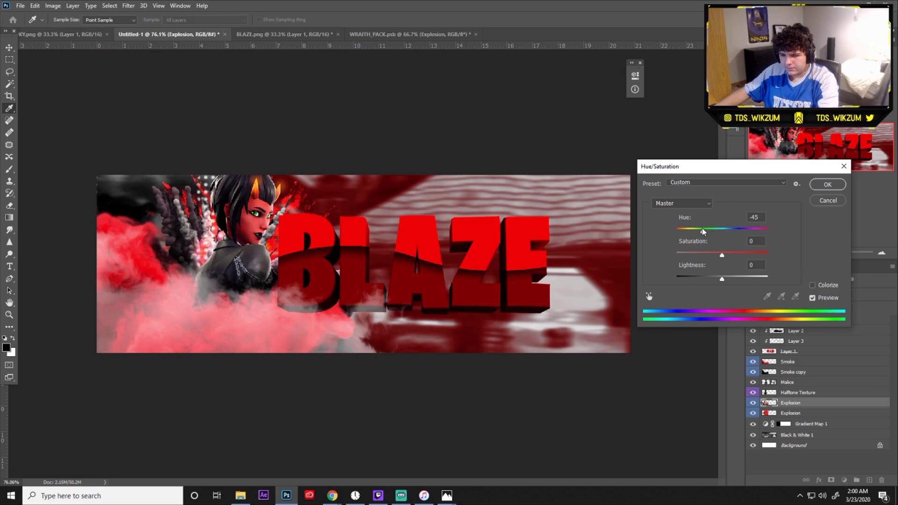
{"action": "left_click", "coordinate": [827, 184]}
{"action": "mouse_move", "coordinate": [266, 219]}
{"action": "left_mouse_down"}
{"action": "mouse_move", "coordinate": [294, 223]}
{"action": "mouse_move", "coordinate": [282, 225]}
{"action": "left_mouse_up"}
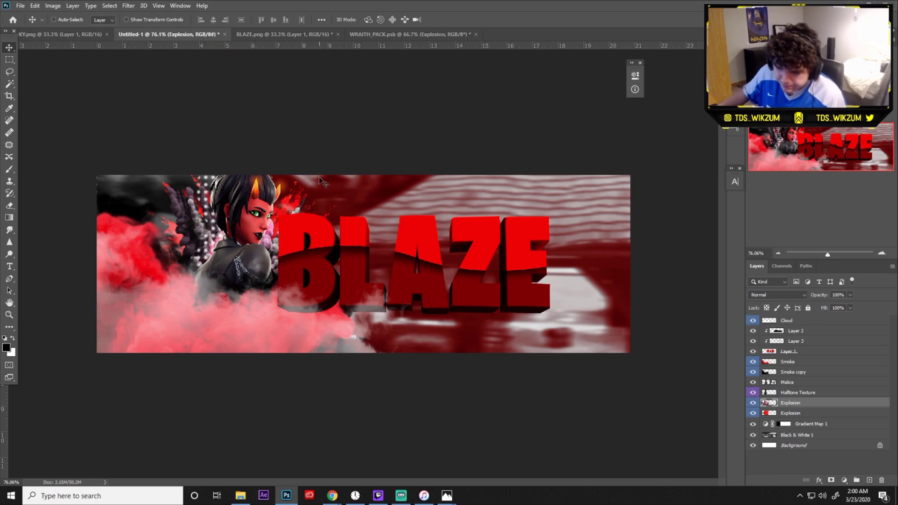
Check the finished Blaze.png reference in Photos and return to Photoshop
{"action": "mouse_move", "coordinate": [446, 495]}
{"action": "left_click", "coordinate": [417, 438]}
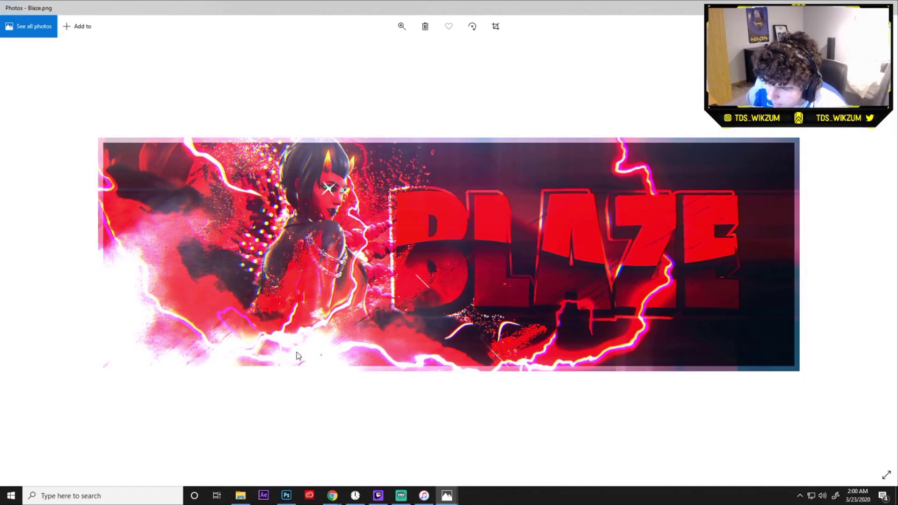
{"action": "key", "text": "alt+Tab"}
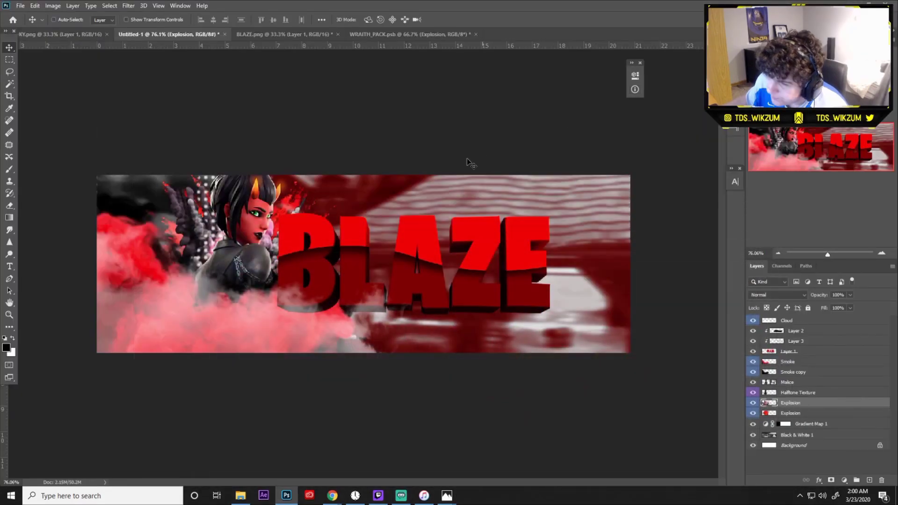
In WRAITH_PACK, collapse the Explosions group, expand Cartoon FX and preview its electric fx layers
{"action": "left_click", "coordinate": [407, 34]}
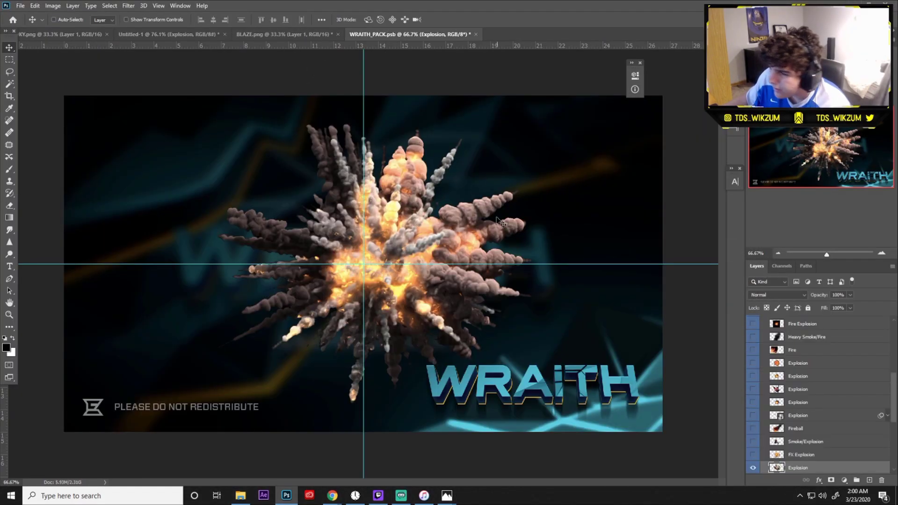
{"action": "scroll", "coordinate": [802, 321], "scroll_direction": "up", "scroll_amount": 10}
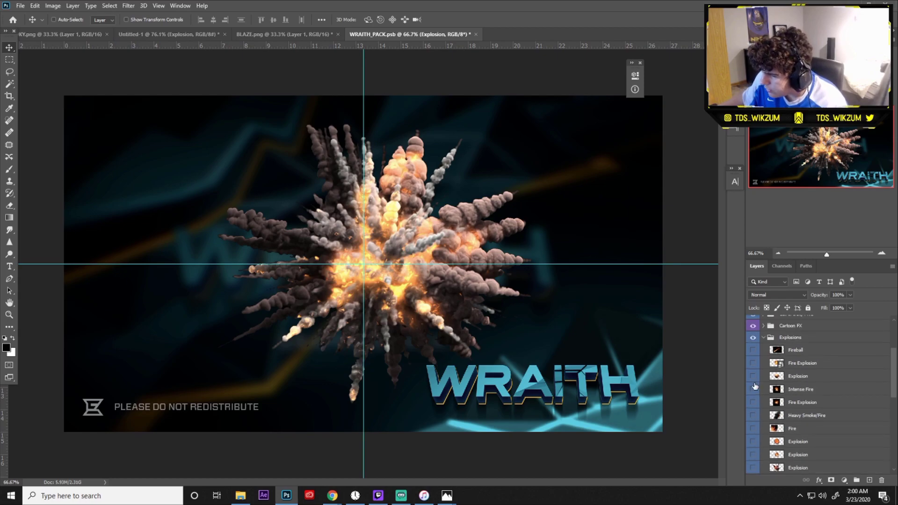
{"action": "left_click", "coordinate": [764, 402]}
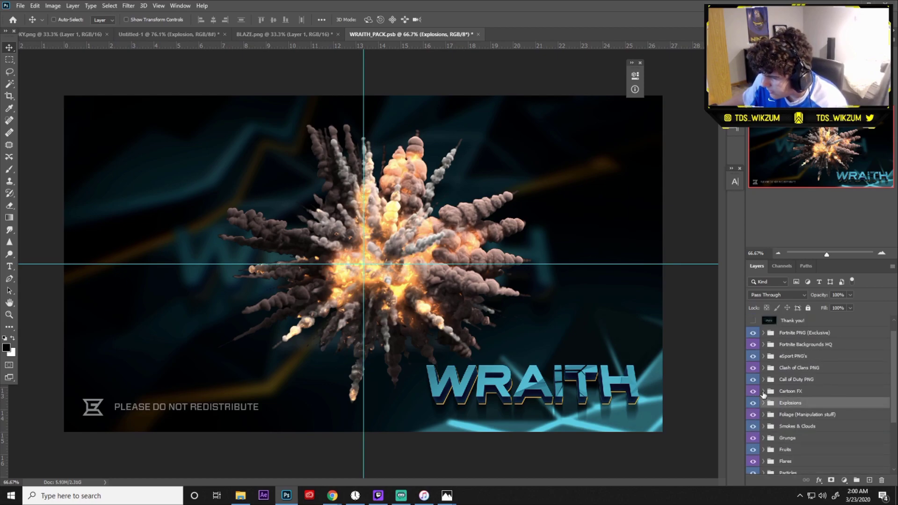
{"action": "left_click", "coordinate": [763, 392]}
{"action": "scroll", "coordinate": [764, 401], "scroll_direction": "down", "scroll_amount": 3}
{"action": "left_click", "coordinate": [751, 417]}
{"action": "left_click", "coordinate": [752, 417]}
{"action": "left_click", "coordinate": [753, 429]}
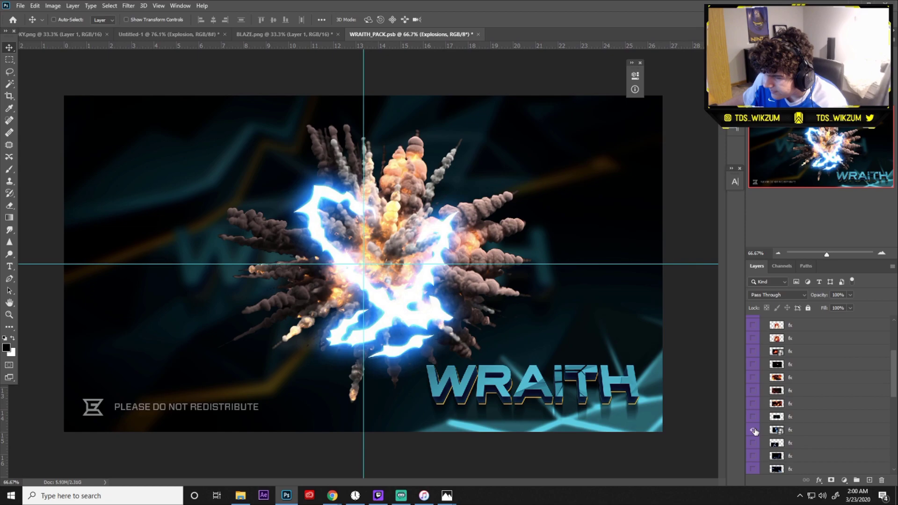
{"action": "left_click", "coordinate": [752, 429]}
{"action": "left_click", "coordinate": [752, 442]}
{"action": "left_click", "coordinate": [752, 442]}
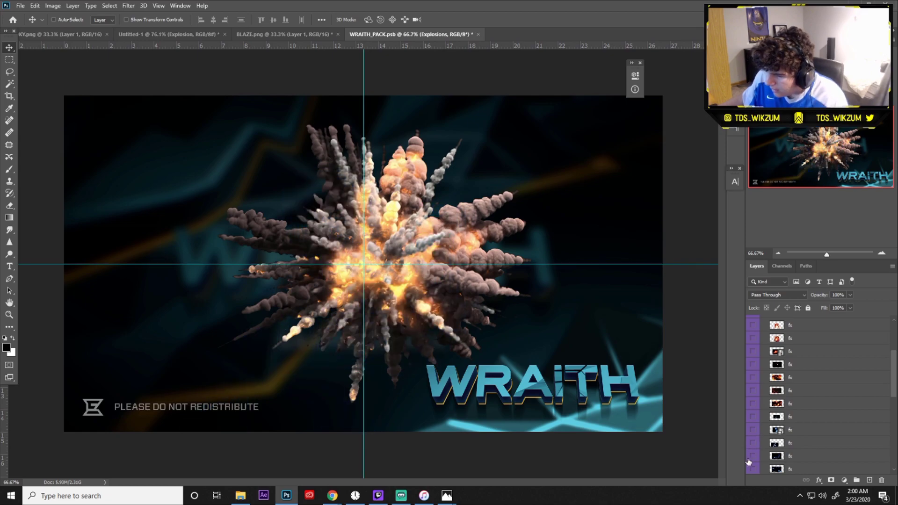
Show the branching blue lightning fx layer in the pack and copy it into the Untitled-1 banner
{"action": "left_click", "coordinate": [752, 456]}
{"action": "left_click_drag", "start_coordinate": [304, 203], "coordinate": [201, 169]}
{"action": "scroll", "coordinate": [750, 444], "scroll_direction": "down", "scroll_amount": 3}
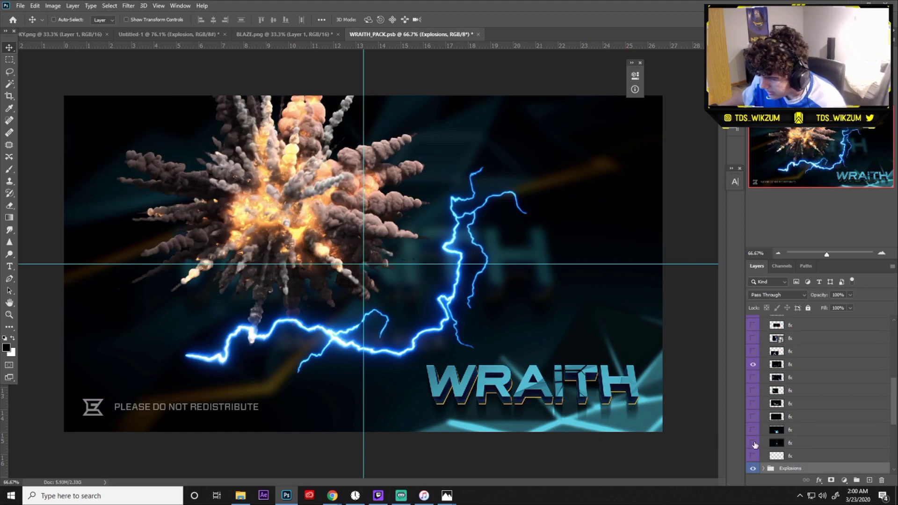
{"action": "left_click", "coordinate": [773, 367]}
{"action": "mouse_move", "coordinate": [460, 246]}
{"action": "left_mouse_down"}
{"action": "mouse_move", "coordinate": [262, 154]}
{"action": "mouse_move", "coordinate": [77, 38]}
{"action": "mouse_move", "coordinate": [239, 61]}
{"action": "mouse_move", "coordinate": [156, 35]}
{"action": "mouse_move", "coordinate": [182, 74]}
{"action": "mouse_move", "coordinate": [175, 67]}
{"action": "mouse_move", "coordinate": [233, 221]}
{"action": "left_mouse_up"}
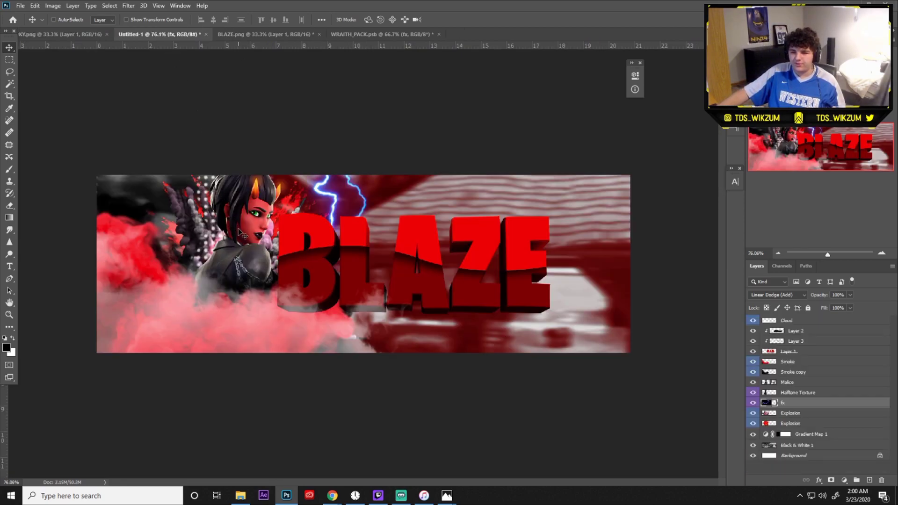
Place the fx lightning layer just above Smoke and position it along the banner's lower edge, behind the BLAZE text
{"action": "left_click_drag", "start_coordinate": [250, 295], "coordinate": [159, 337]}
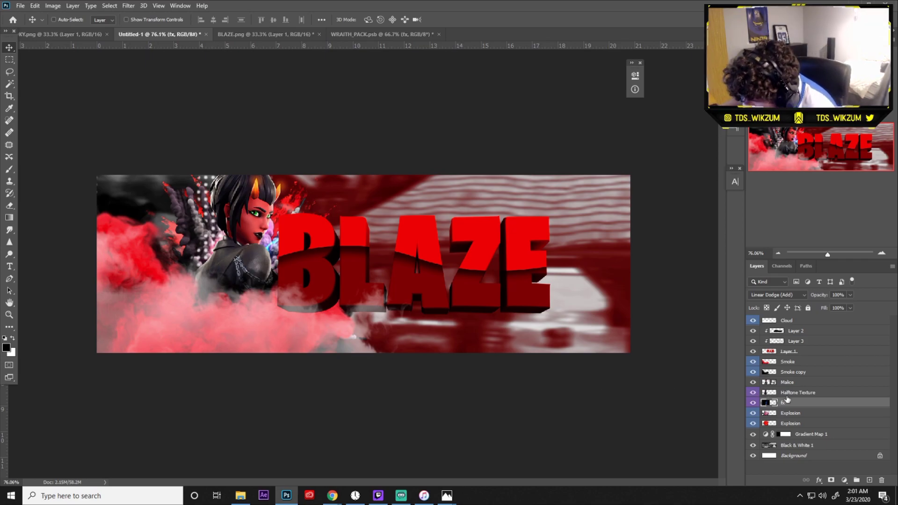
{"action": "left_click_drag", "start_coordinate": [791, 401], "coordinate": [790, 319]}
{"action": "left_click_drag", "start_coordinate": [301, 164], "coordinate": [320, 232]}
{"action": "left_click_drag", "start_coordinate": [790, 324], "coordinate": [790, 357]}
{"action": "left_click_drag", "start_coordinate": [316, 268], "coordinate": [323, 265]}
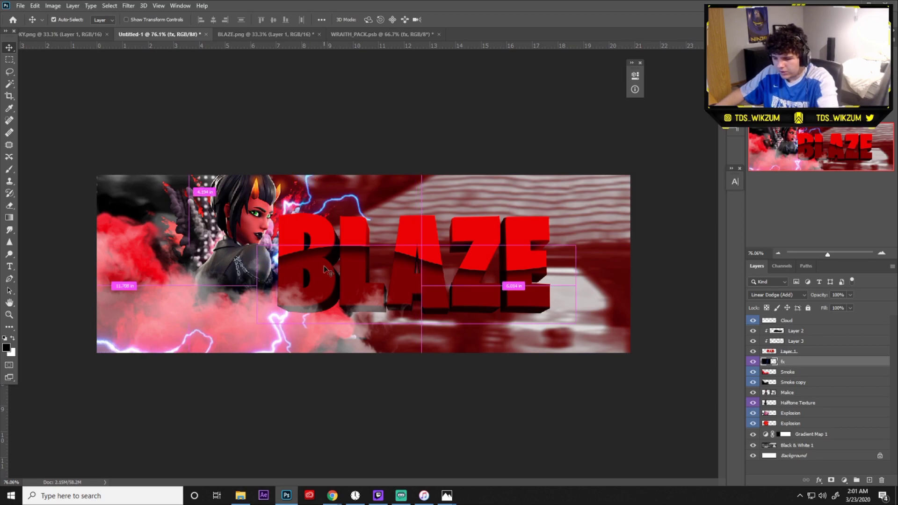
Recolour the blue lightning to pink-red with Hue/Saturation
{"action": "key", "text": "ctrl+u"}
{"action": "left_click_drag", "start_coordinate": [719, 231], "coordinate": [759, 244]}
{"action": "left_click", "coordinate": [827, 185]}
{"action": "key", "text": "v"}
Duplicate the lightning behind the end of the BLAZE text, rotated -17.84°, and place a second copy over the smoke beside the character
{"action": "left_click_drag", "start_coordinate": [367, 264], "coordinate": [615, 218]}
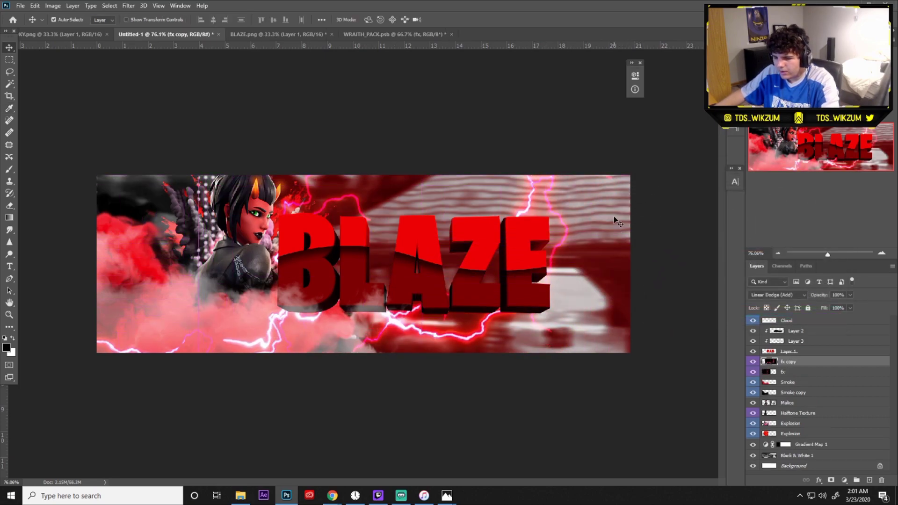
{"action": "key", "text": "ctrl+t"}
{"action": "left_click_drag", "start_coordinate": [681, 261], "coordinate": [570, 220]}
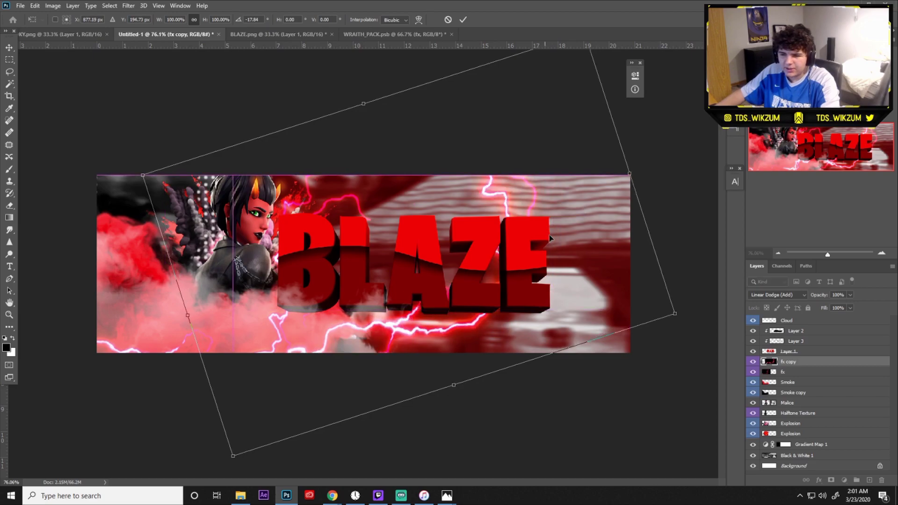
{"action": "left_click", "coordinate": [463, 20]}
{"action": "left_click_drag", "start_coordinate": [374, 220], "coordinate": [158, 320]}
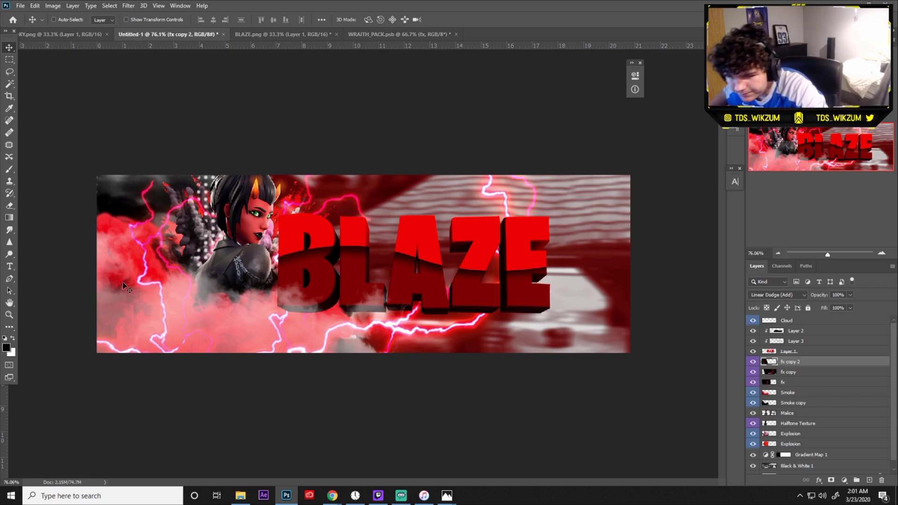
Duplicate the lightning once more, flip the copy horizontally and place it across the character and the bottom of the title
{"action": "scroll", "coordinate": [217, 276], "scroll_direction": "down", "scroll_amount": 1}
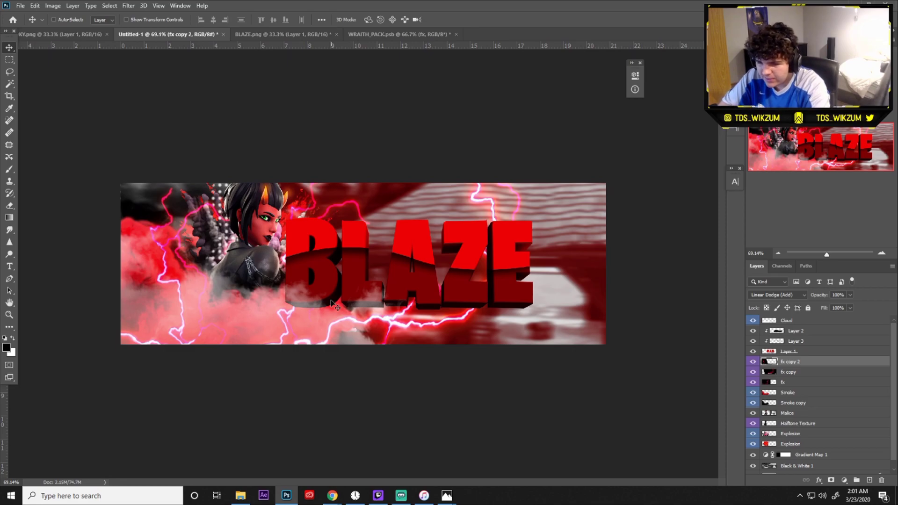
{"action": "left_click_drag", "start_coordinate": [214, 239], "coordinate": [210, 167]}
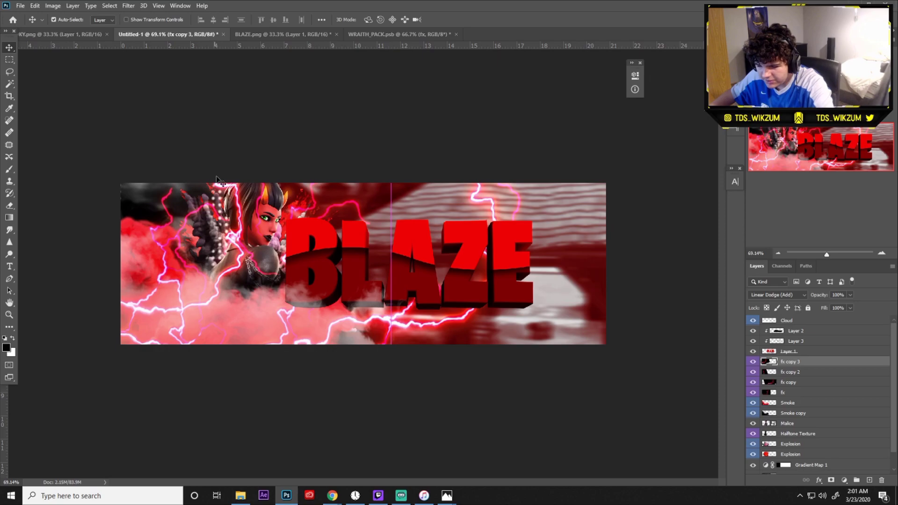
{"action": "key", "text": "ctrl+t"}
{"action": "right_click", "coordinate": [222, 218]}
{"action": "left_click", "coordinate": [245, 374]}
{"action": "left_click_drag", "start_coordinate": [234, 294], "coordinate": [394, 307]}
{"action": "scroll", "coordinate": [311, 278], "scroll_direction": "up", "scroll_amount": 2}
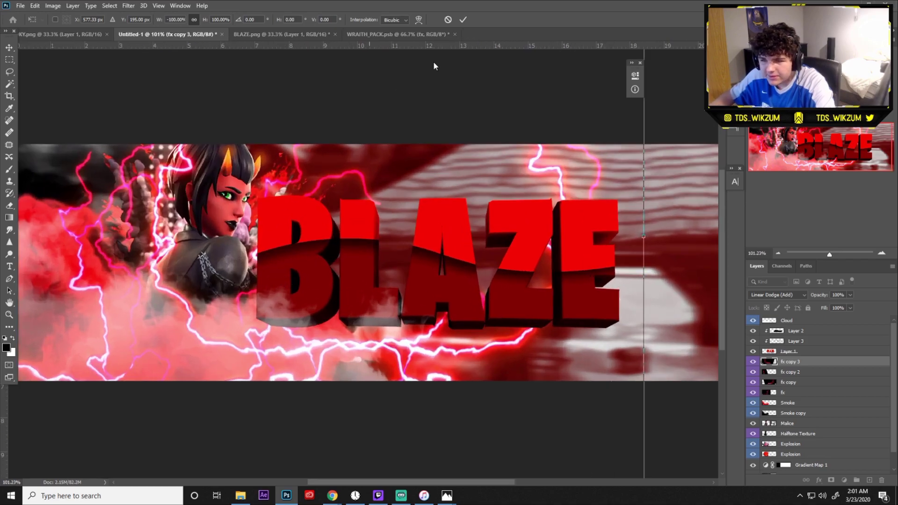
{"action": "left_click", "coordinate": [460, 19]}
Load the Malice layer's outline as a selection and toggle the lightning layers to identify the one crossing the character
{"action": "scroll", "coordinate": [192, 186], "scroll_direction": "up", "scroll_amount": 2}
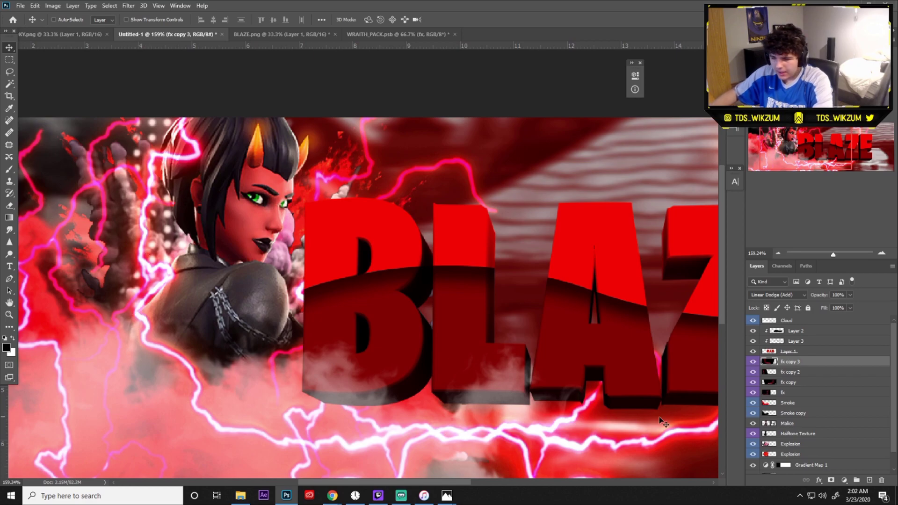
{"action": "scroll", "coordinate": [696, 397], "scroll_direction": "down", "scroll_amount": 3}
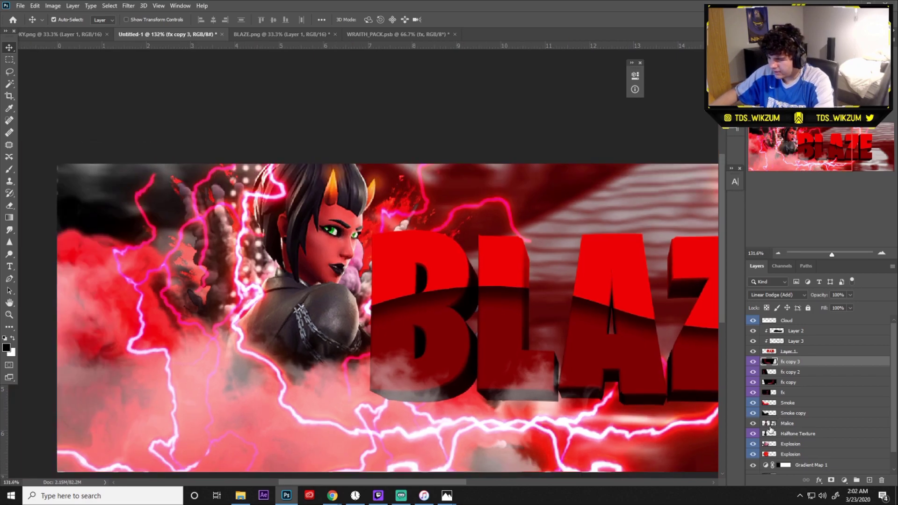
{"action": "left_click", "coordinate": [767, 423], "text": "ctrl"}
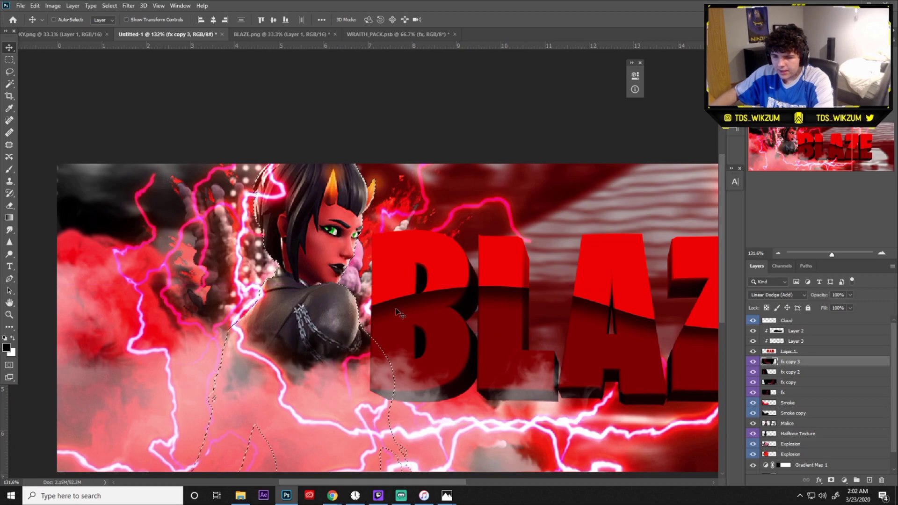
{"action": "left_click", "coordinate": [796, 326]}
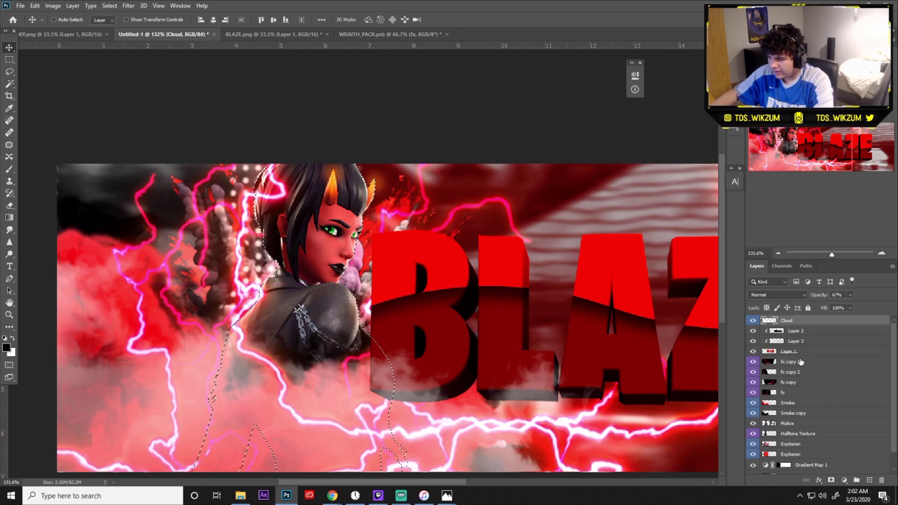
{"action": "left_click", "coordinate": [753, 383]}
{"action": "left_click", "coordinate": [753, 381]}
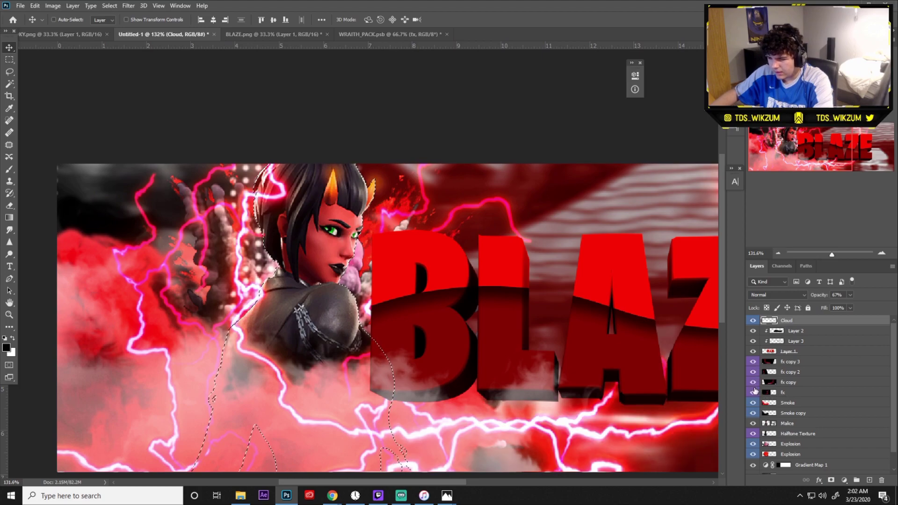
{"action": "left_click", "coordinate": [752, 362]}
{"action": "left_click", "coordinate": [753, 362]}
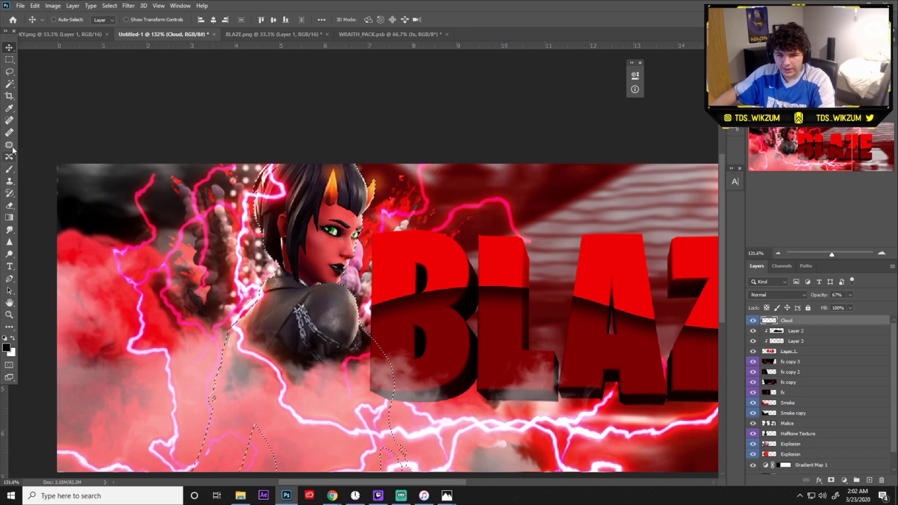
Erase the fx copy 3 lightning over the character's hair within the selection, and clear the selection
{"action": "left_click", "coordinate": [9, 205]}
{"action": "left_click_drag", "start_coordinate": [241, 350], "coordinate": [246, 323]}
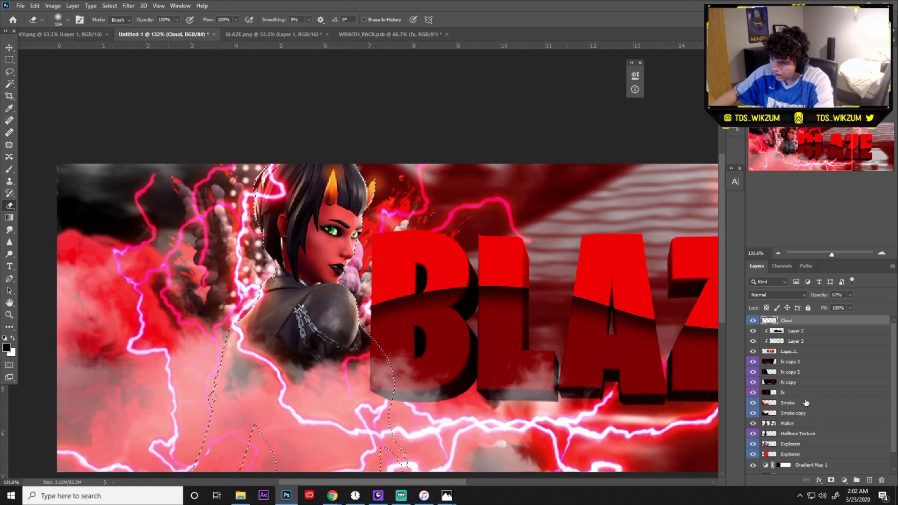
{"action": "left_click", "coordinate": [794, 361]}
{"action": "mouse_move", "coordinate": [236, 318]}
{"action": "left_mouse_down"}
{"action": "mouse_move", "coordinate": [312, 410]}
{"action": "mouse_move", "coordinate": [345, 425]}
{"action": "left_mouse_up"}
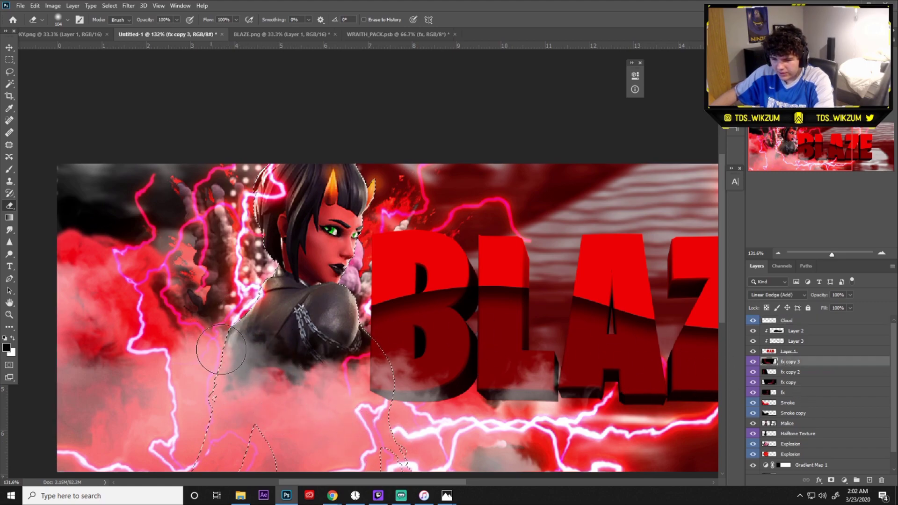
{"action": "key", "text": "ctrl+z"}
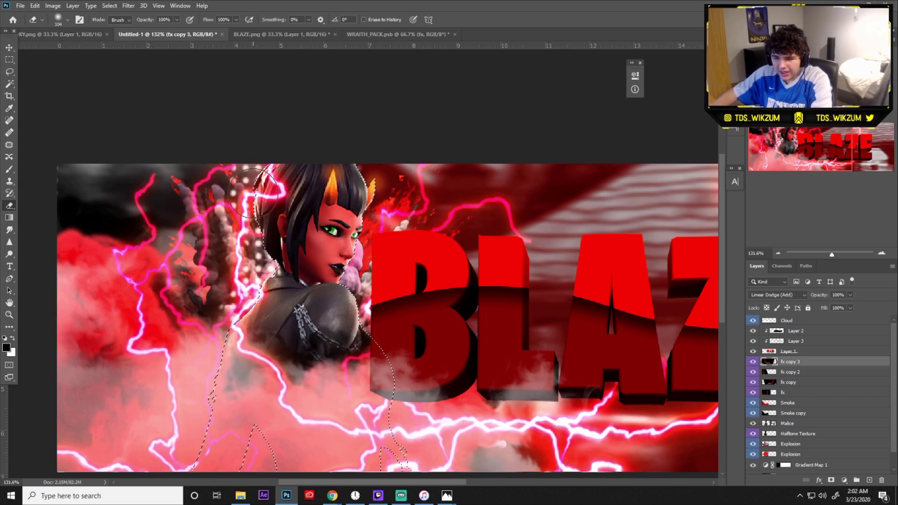
{"action": "mouse_move", "coordinate": [253, 193]}
{"action": "left_mouse_down"}
{"action": "mouse_move", "coordinate": [269, 185]}
{"action": "mouse_move", "coordinate": [285, 206]}
{"action": "left_mouse_up"}
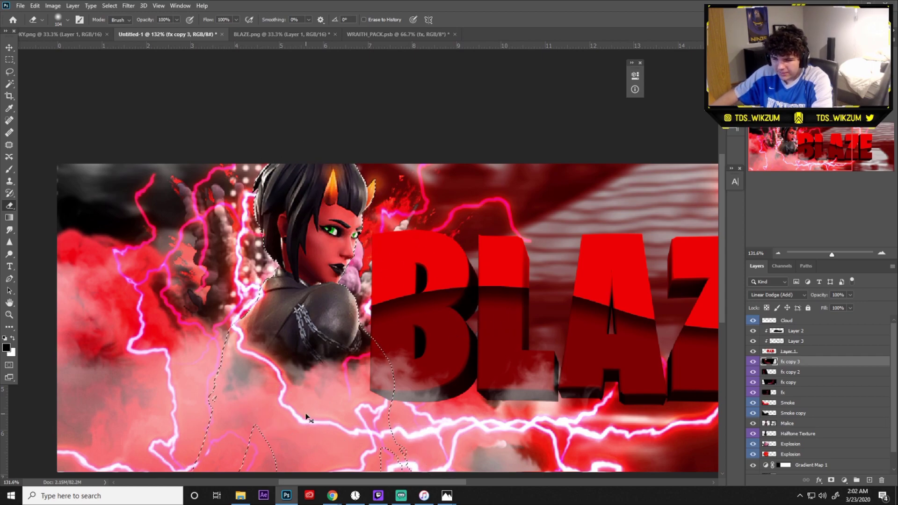
{"action": "key", "text": "ctrl+s"}
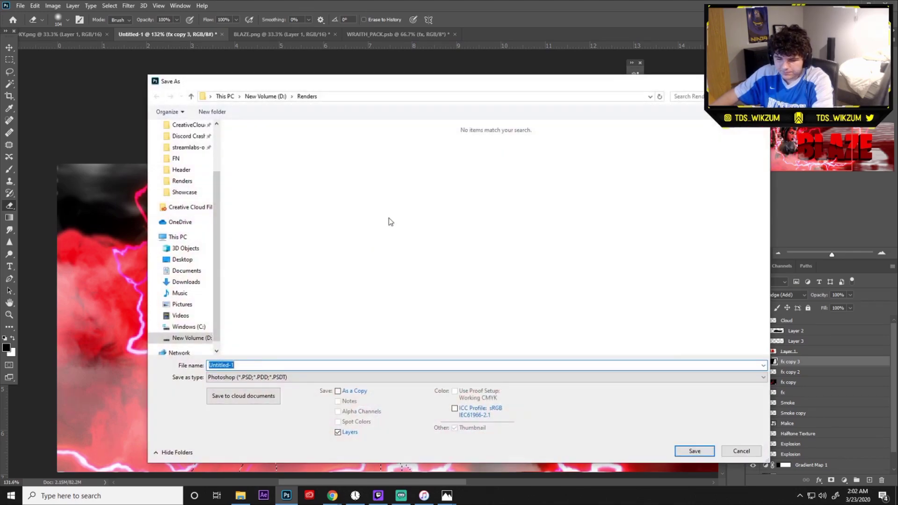
{"action": "key", "text": "Escape"}
{"action": "key", "text": "ctrl+0"}
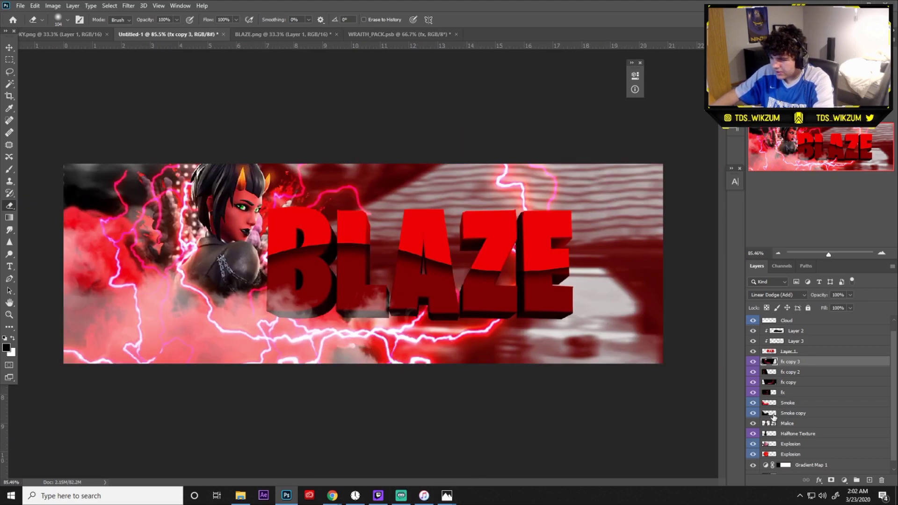
View the finished Huffy header image from the Header folder as a reference, and return to the banner document in Photoshop
{"action": "scroll", "coordinate": [772, 416], "scroll_direction": "down", "scroll_amount": 1}
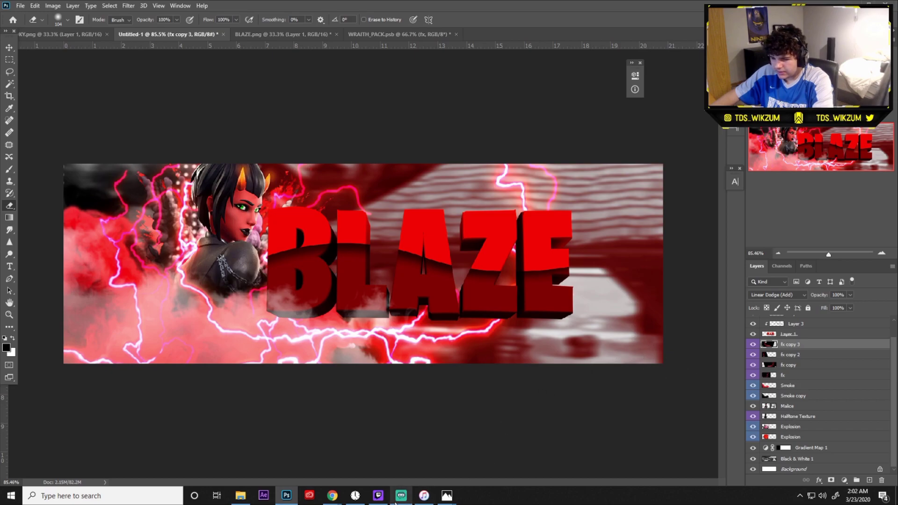
{"action": "mouse_move", "coordinate": [446, 495]}
{"action": "mouse_move", "coordinate": [418, 456]}
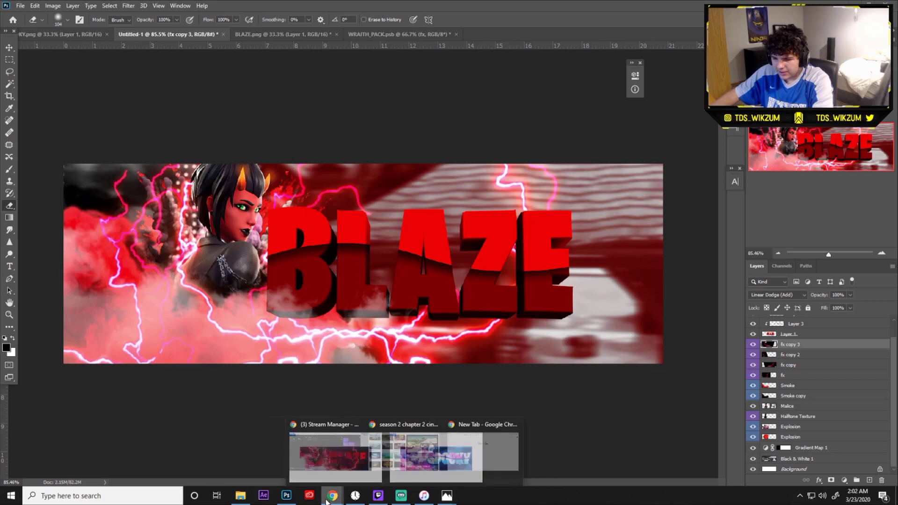
{"action": "left_click", "coordinate": [240, 495]}
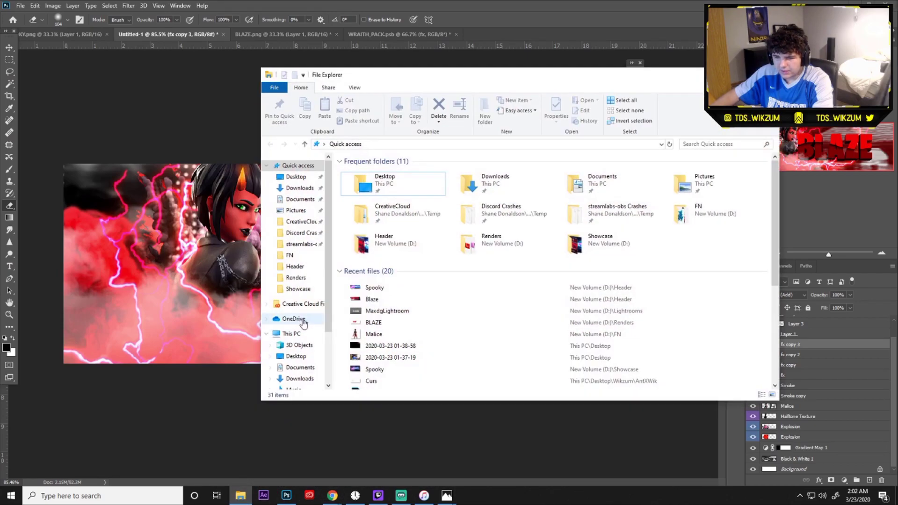
{"action": "left_click", "coordinate": [302, 270]}
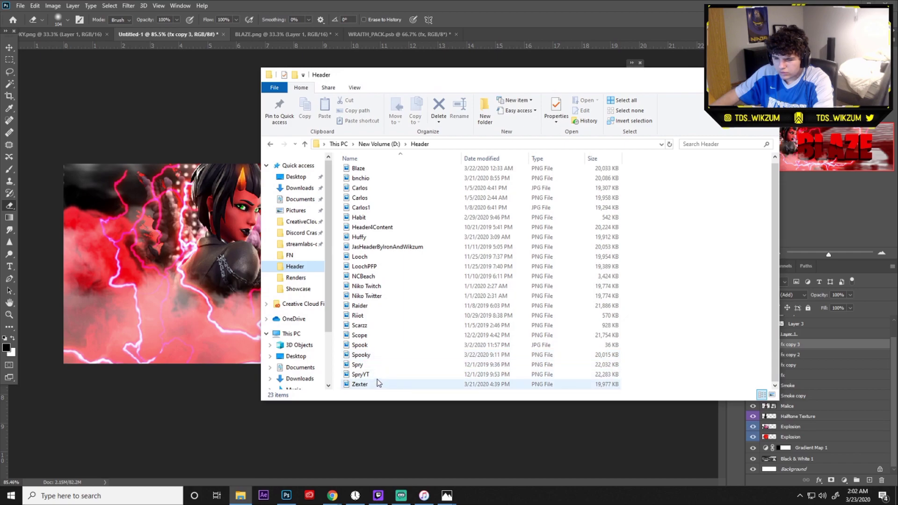
{"action": "scroll", "coordinate": [373, 364], "scroll_direction": "up", "scroll_amount": 1}
{"action": "left_click", "coordinate": [376, 241]}
{"action": "double_click", "coordinate": [377, 241]}
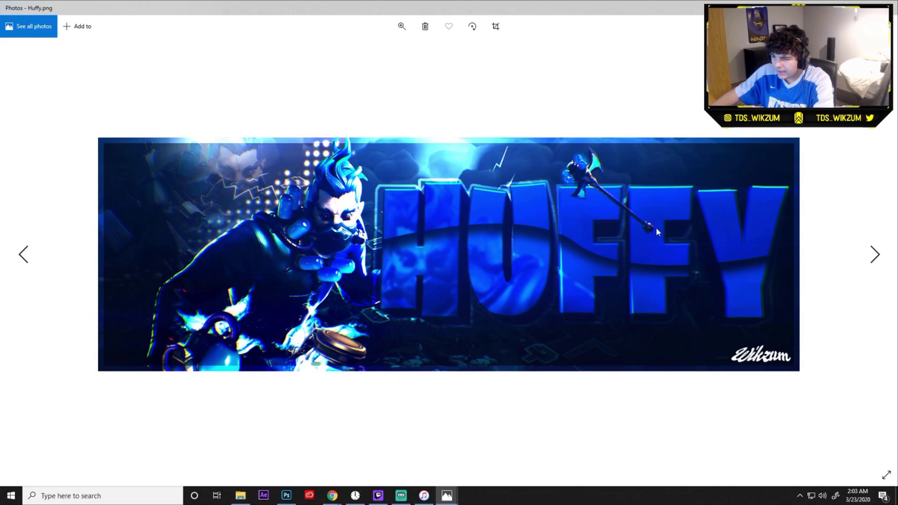
{"action": "key", "text": "alt+F4"}
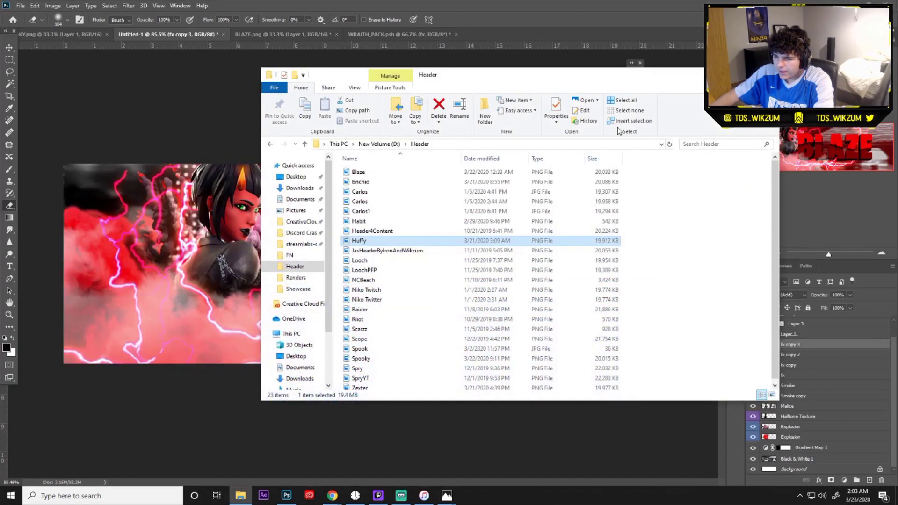
{"action": "key", "text": "alt+Tab"}
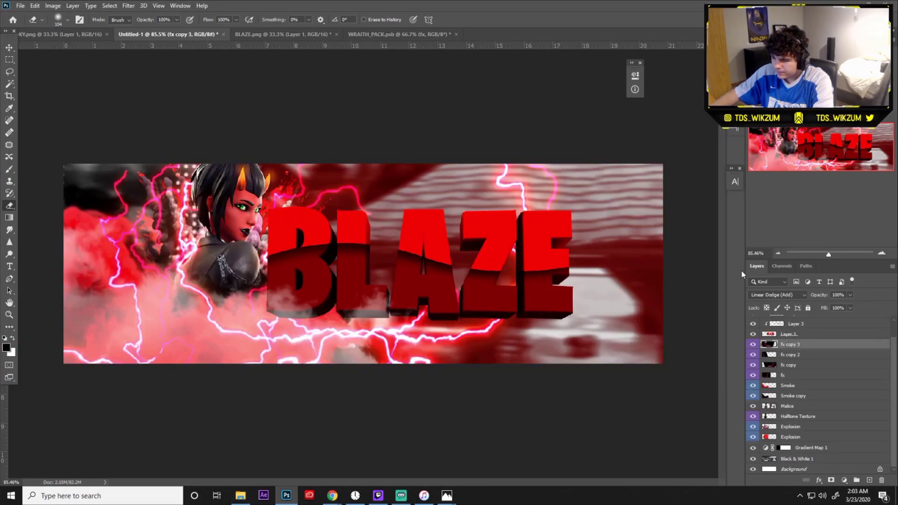
Duplicate the Malice layer above Layer 2 and clip the copy to the BLAZE text
{"action": "left_click", "coordinate": [788, 409]}
{"action": "scroll", "coordinate": [789, 420], "scroll_direction": "up", "scroll_amount": 1}
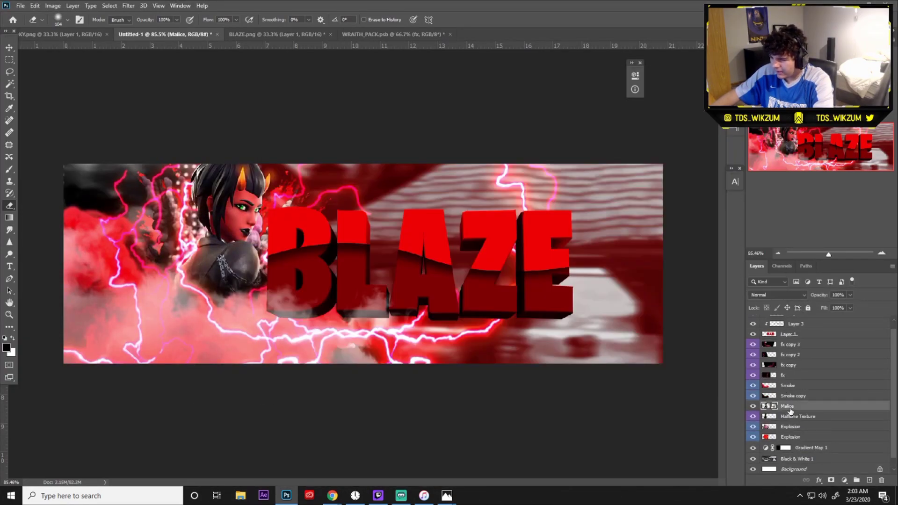
{"action": "left_click_drag", "start_coordinate": [789, 427], "coordinate": [797, 331]}
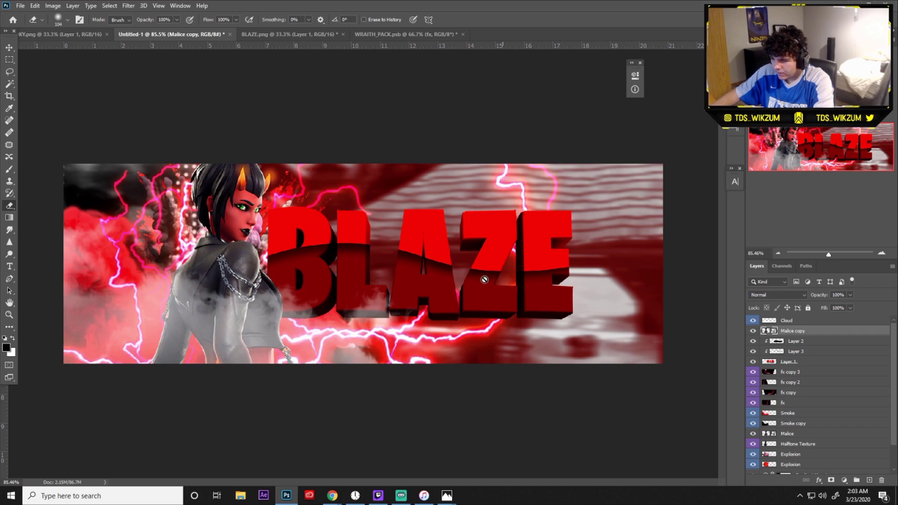
{"action": "left_click", "coordinate": [802, 335], "text": "alt"}
{"action": "left_click", "coordinate": [275, 267]}
{"action": "left_click", "coordinate": [475, 190]}
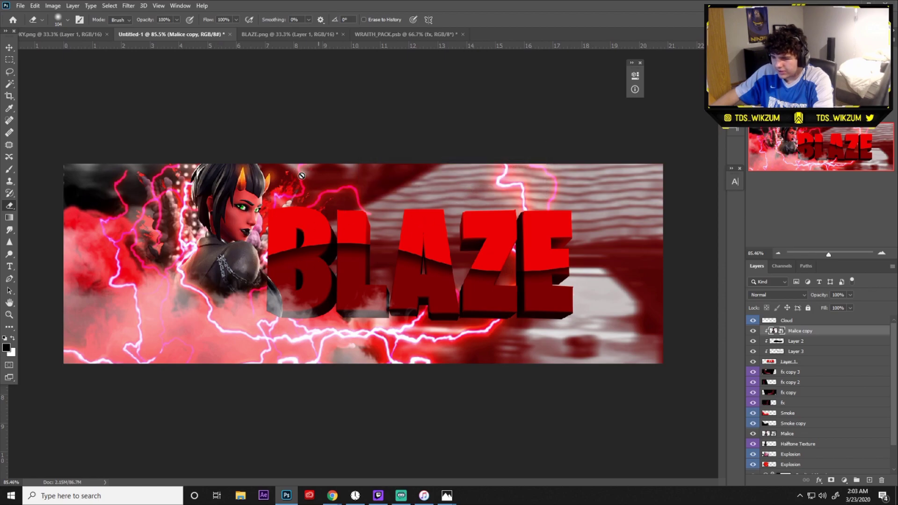
Flip the clipped Malice copy horizontally, enlarge it to 167.25% and place the face over the letters B and L
{"action": "left_click", "coordinate": [9, 47]}
{"action": "left_click_drag", "start_coordinate": [243, 211], "coordinate": [344, 260]}
{"action": "key", "text": "ctrl+t"}
{"action": "right_click", "coordinate": [368, 267]}
{"action": "left_click", "coordinate": [394, 409]}
{"action": "left_click_drag", "start_coordinate": [442, 364], "coordinate": [485, 369]}
{"action": "left_click_drag", "start_coordinate": [580, 428], "coordinate": [466, 398]}
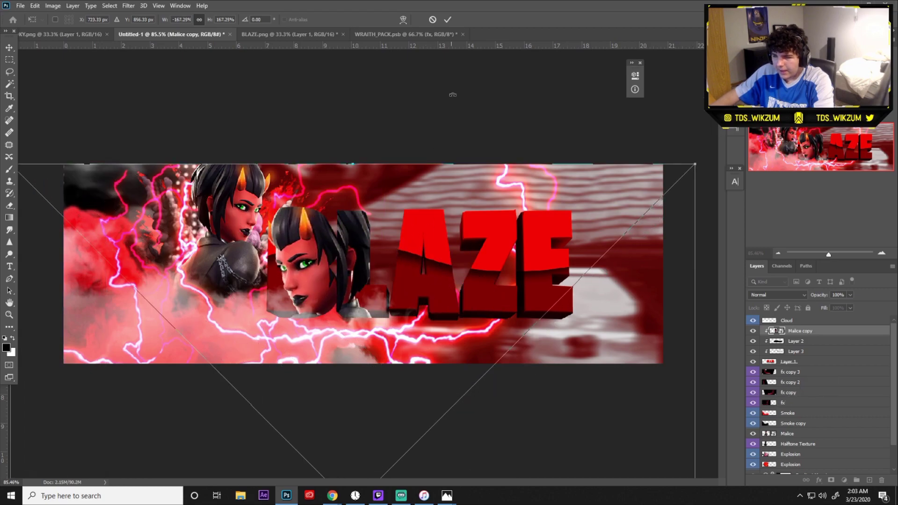
{"action": "left_click", "coordinate": [448, 20]}
Try the Soft Light blend mode on the Malice copy with a slight shift in position, and delete the layer
{"action": "scroll", "coordinate": [361, 229], "scroll_direction": "up", "scroll_amount": 3}
{"action": "left_click", "coordinate": [777, 295]}
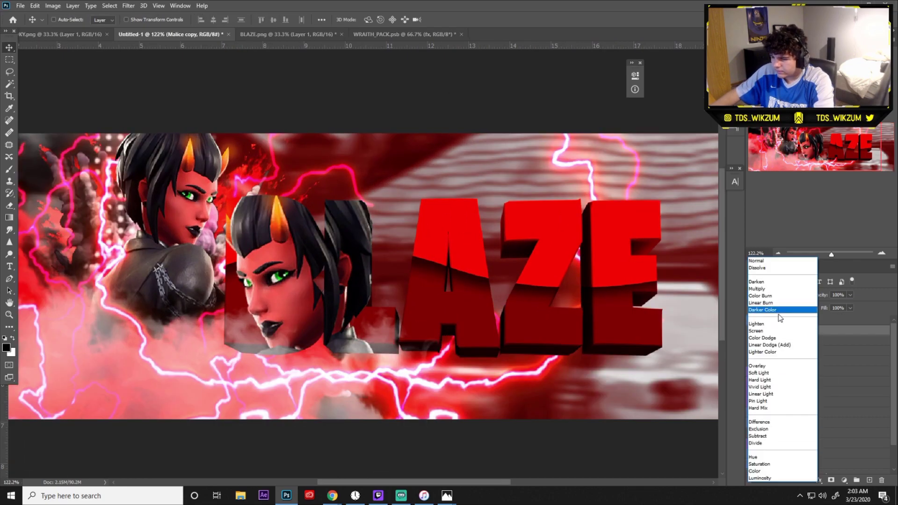
{"action": "left_click", "coordinate": [774, 372]}
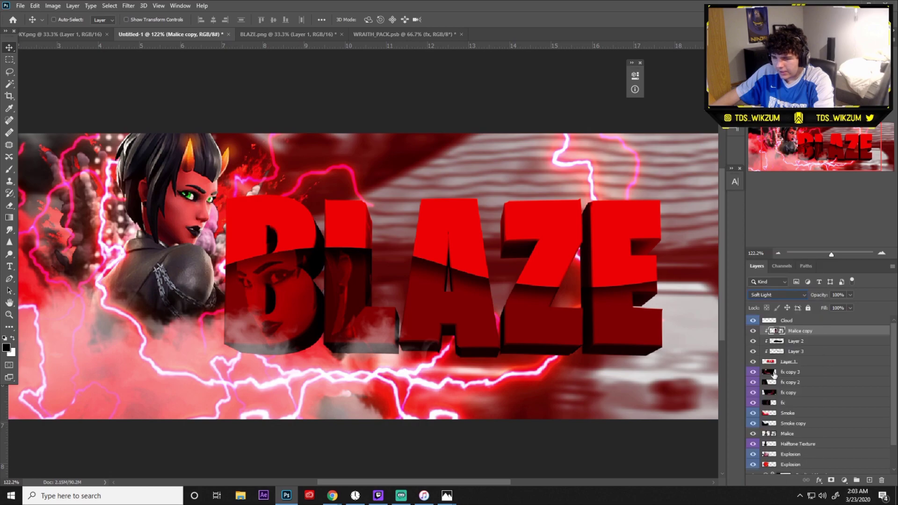
{"action": "mouse_move", "coordinate": [339, 280]}
{"action": "left_mouse_down"}
{"action": "mouse_move", "coordinate": [332, 263]}
{"action": "mouse_move", "coordinate": [330, 281]}
{"action": "left_mouse_up"}
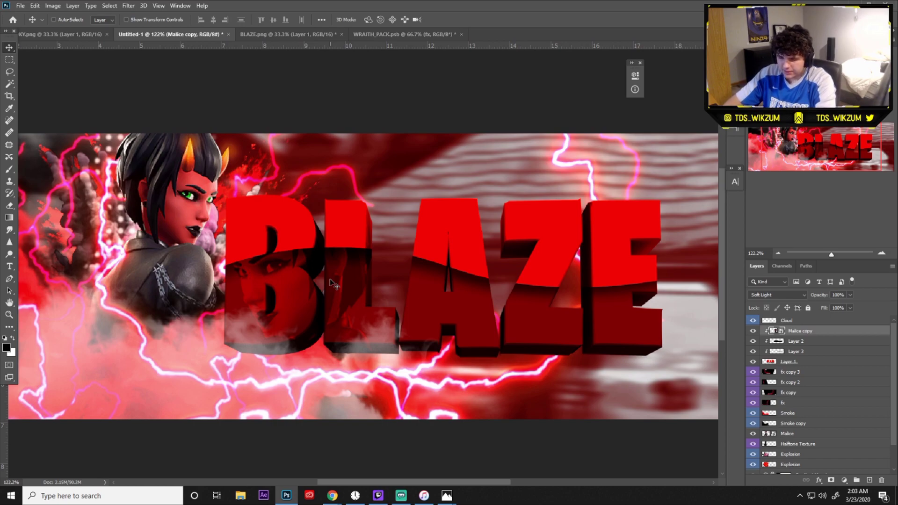
{"action": "key", "text": "Delete"}
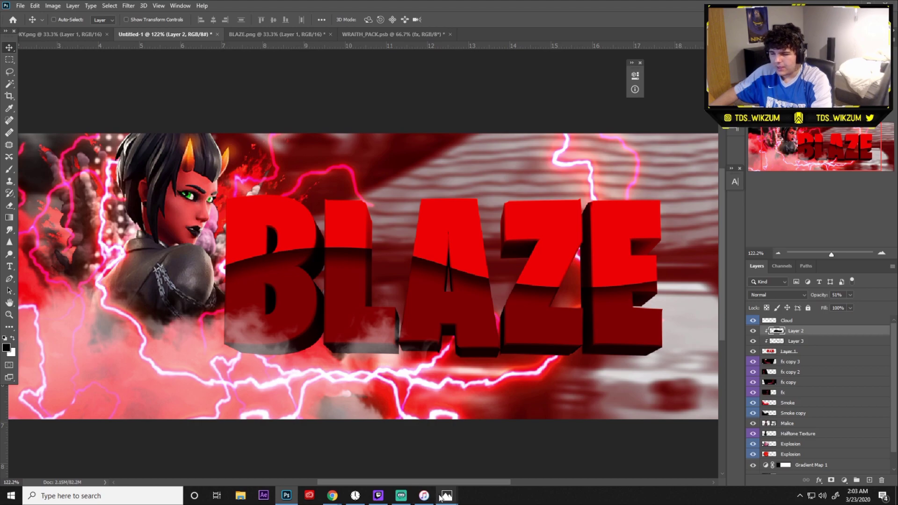
Examine the finished Blaze and Spooky header images for their title styling, and return to the banner document
{"action": "mouse_move", "coordinate": [441, 498]}
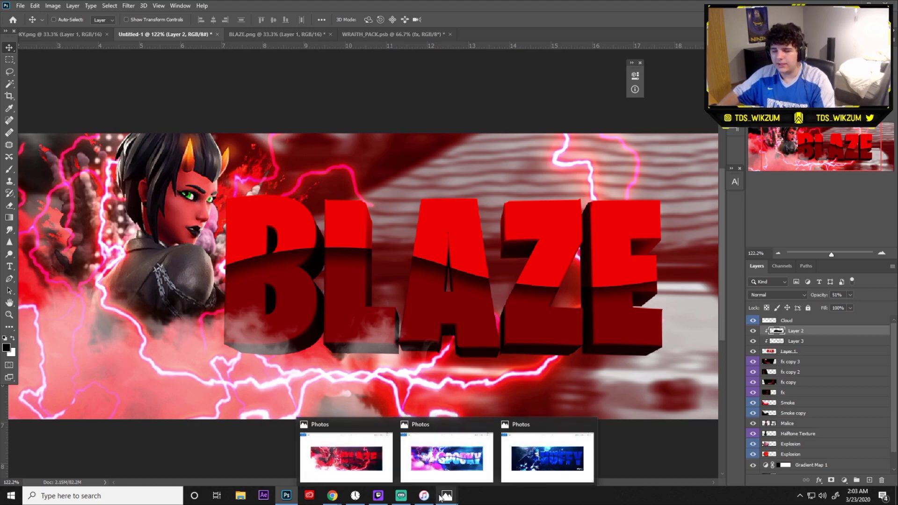
{"action": "left_click", "coordinate": [355, 456]}
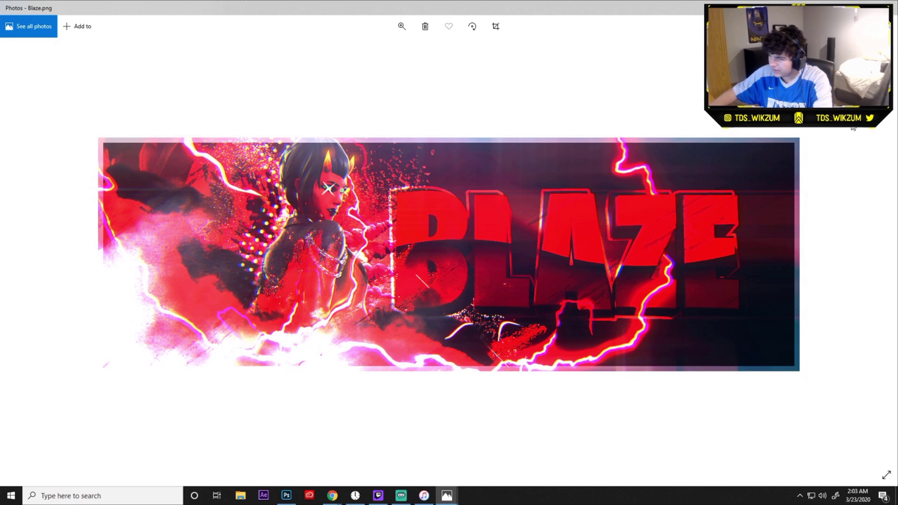
{"action": "mouse_move", "coordinate": [446, 496]}
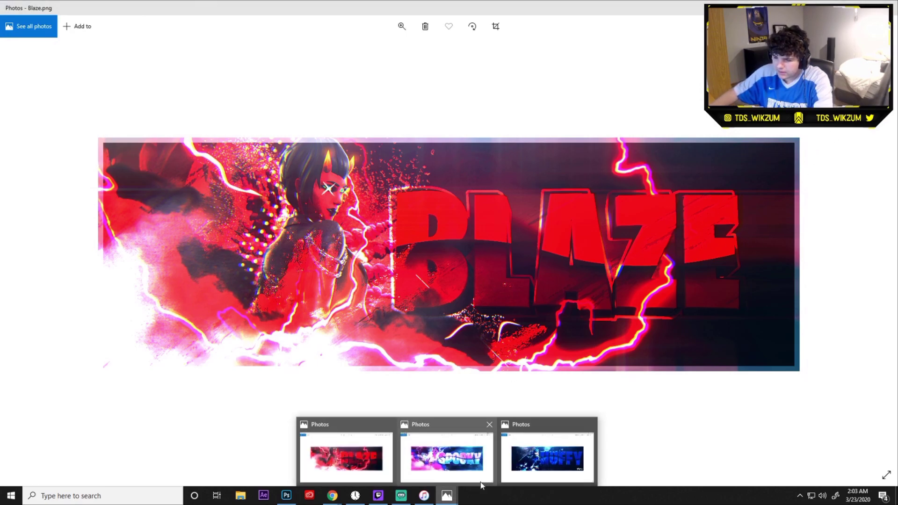
{"action": "left_click", "coordinate": [482, 476]}
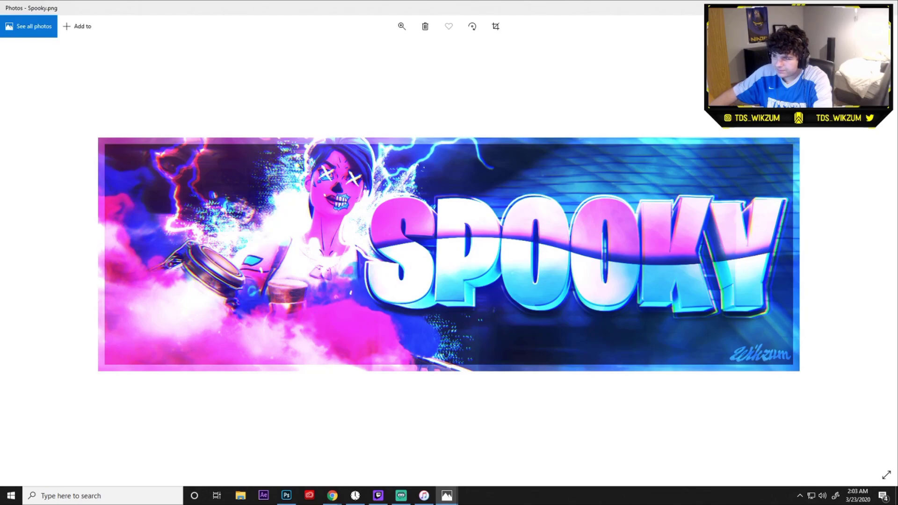
{"action": "left_click", "coordinate": [844, 7]}
{"action": "left_click", "coordinate": [844, 7]}
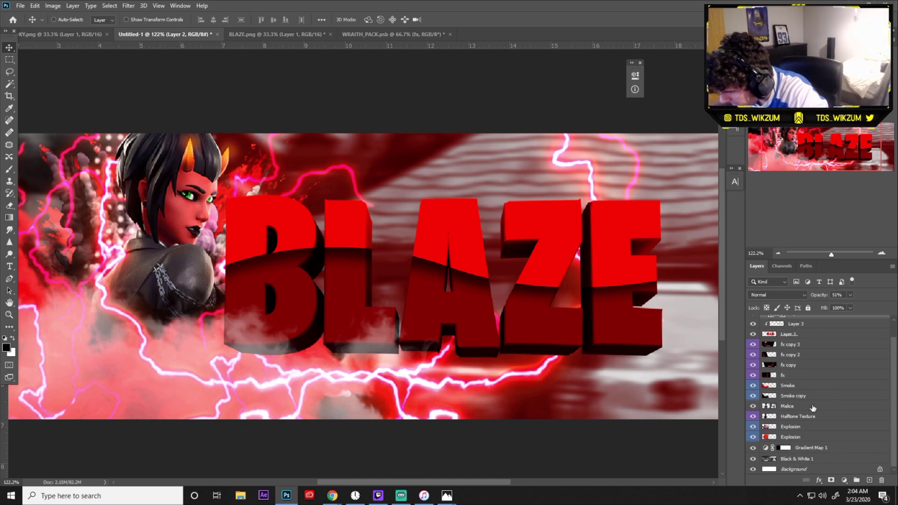
Duplicate the BLAZE text layer, Layer 1, and place the copy directly above Layer 2
{"action": "left_click", "coordinate": [800, 352]}
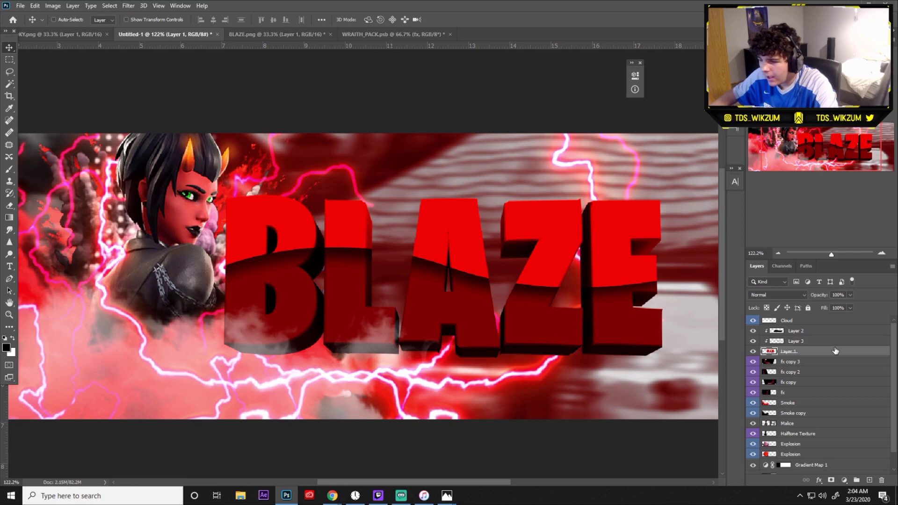
{"action": "key", "text": "ctrl+j"}
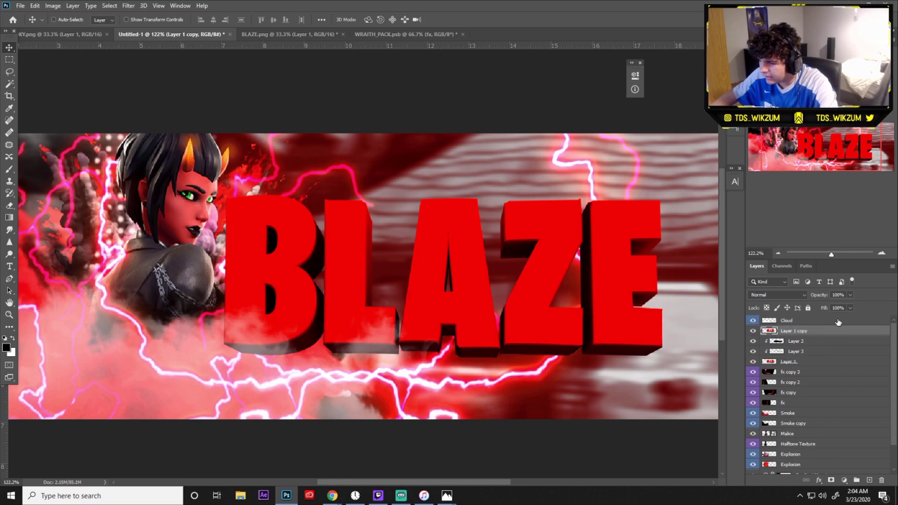
Try lowering the fill of the BLAZE text copy to reveal the shaded title beneath it
{"action": "left_click", "coordinate": [848, 307]}
{"action": "mouse_move", "coordinate": [850, 318]}
{"action": "left_mouse_down"}
{"action": "mouse_move", "coordinate": [814, 322]}
{"action": "mouse_move", "coordinate": [851, 319]}
{"action": "left_mouse_up"}
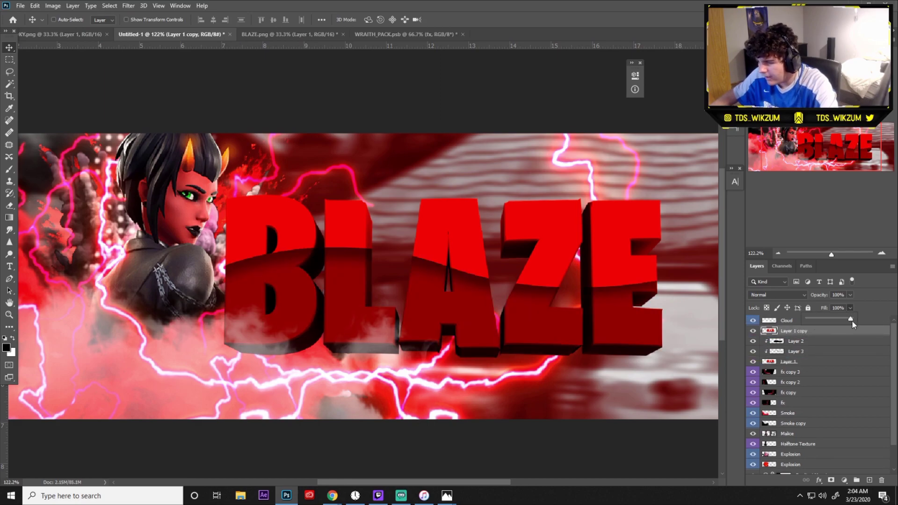
{"action": "left_click", "coordinate": [769, 365]}
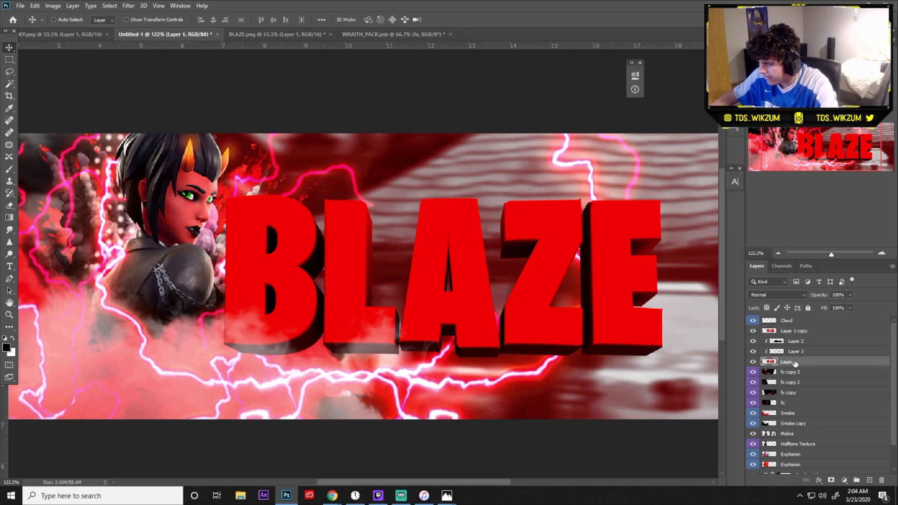
{"action": "left_click", "coordinate": [797, 332]}
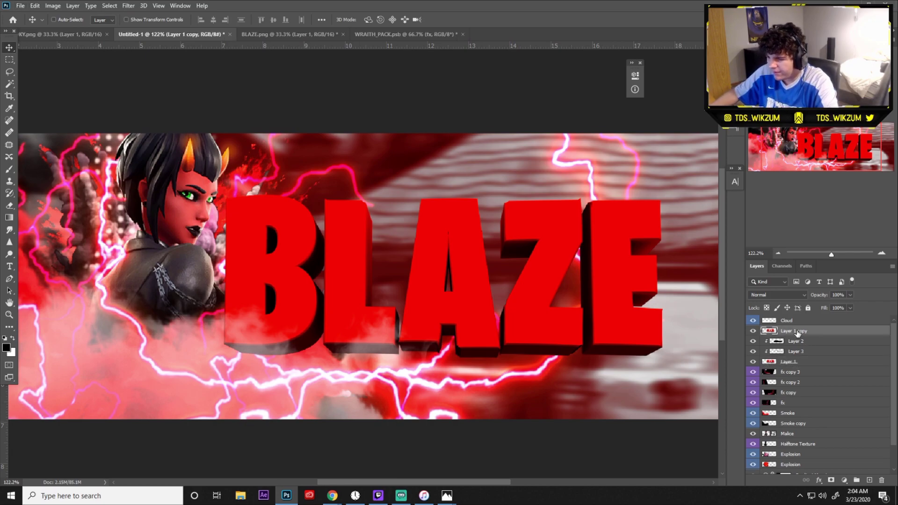
{"action": "left_click", "coordinate": [850, 308]}
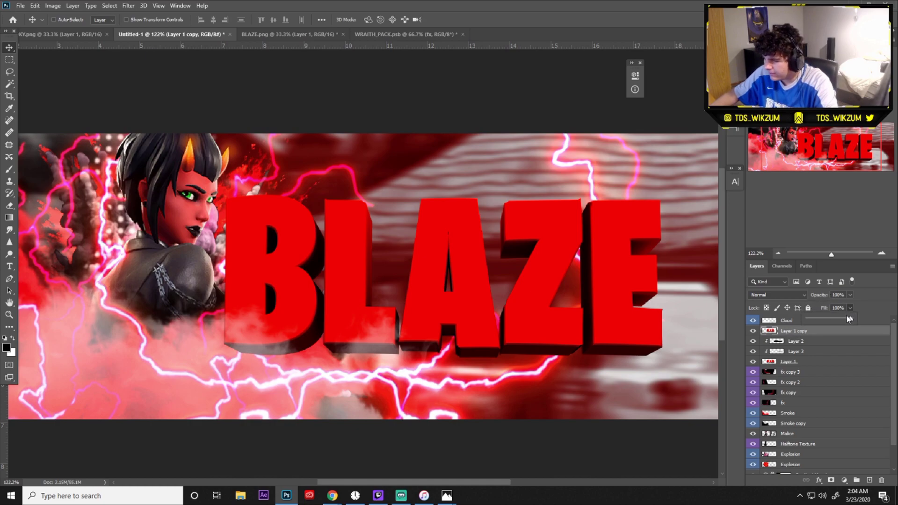
{"action": "left_click", "coordinate": [790, 332]}
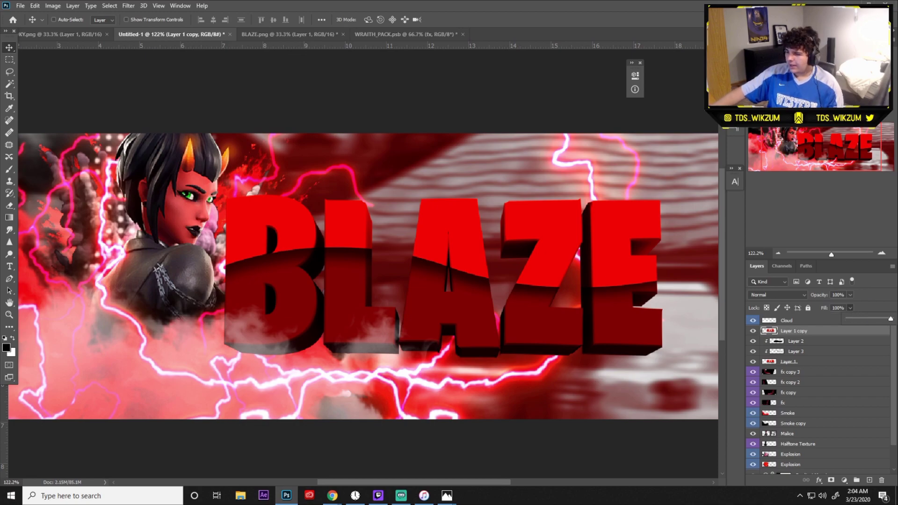
Try raising the Cloud layer's opacity to 100%
{"action": "left_click", "coordinate": [813, 322]}
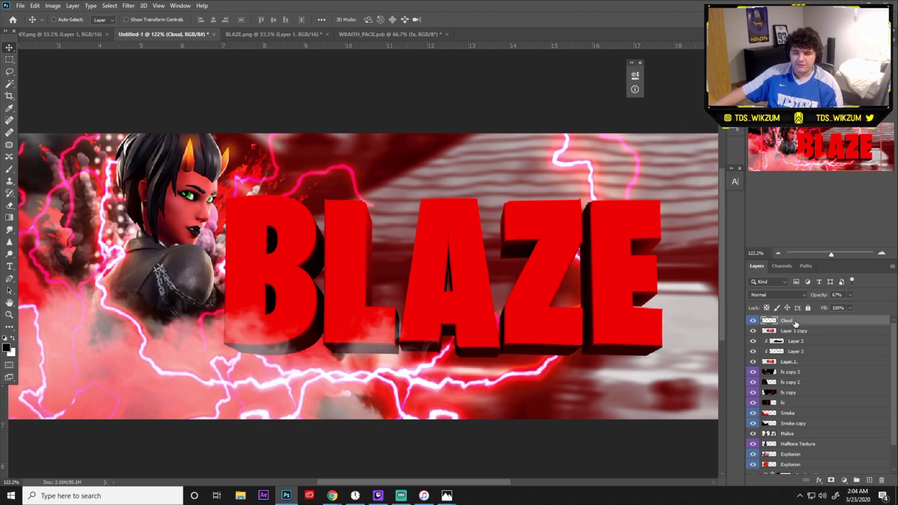
{"action": "left_click_drag", "start_coordinate": [850, 295], "coordinate": [872, 314]}
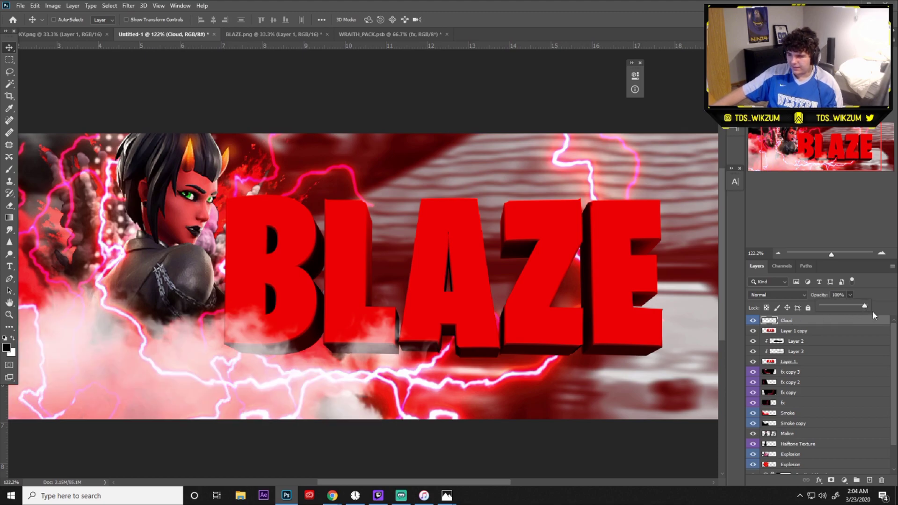
{"action": "left_click", "coordinate": [734, 277]}
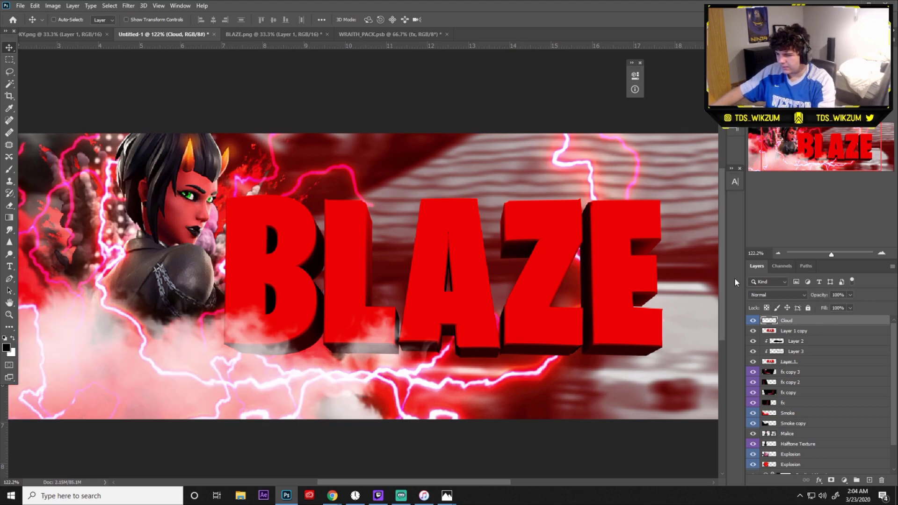
Add a white 5 px outside stroke to the Layer 1 copy of the BLAZE title
{"action": "left_click", "coordinate": [806, 331]}
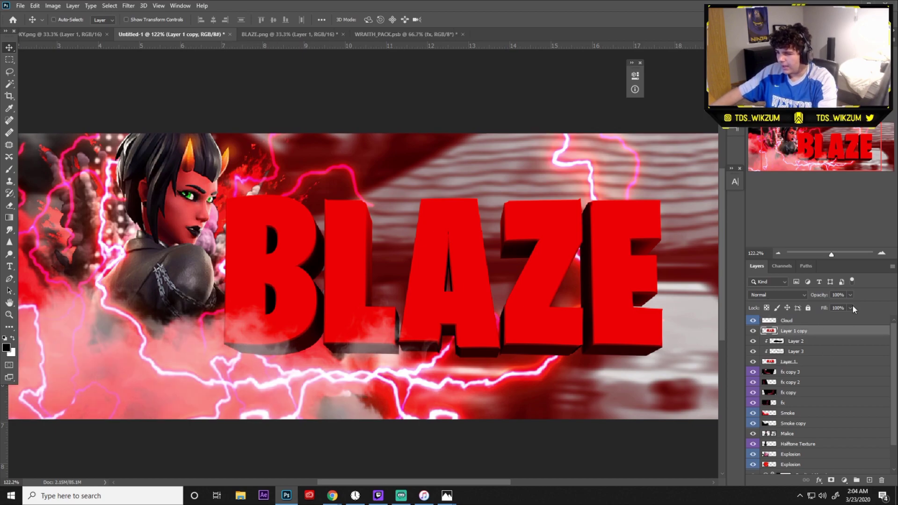
{"action": "right_click", "coordinate": [826, 331]}
{"action": "left_click", "coordinate": [768, 177]}
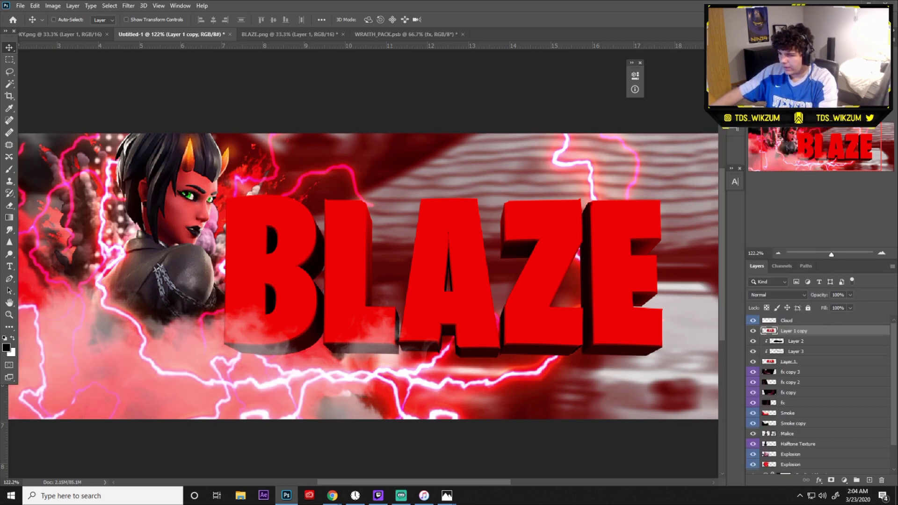
{"action": "right_click", "coordinate": [812, 332]}
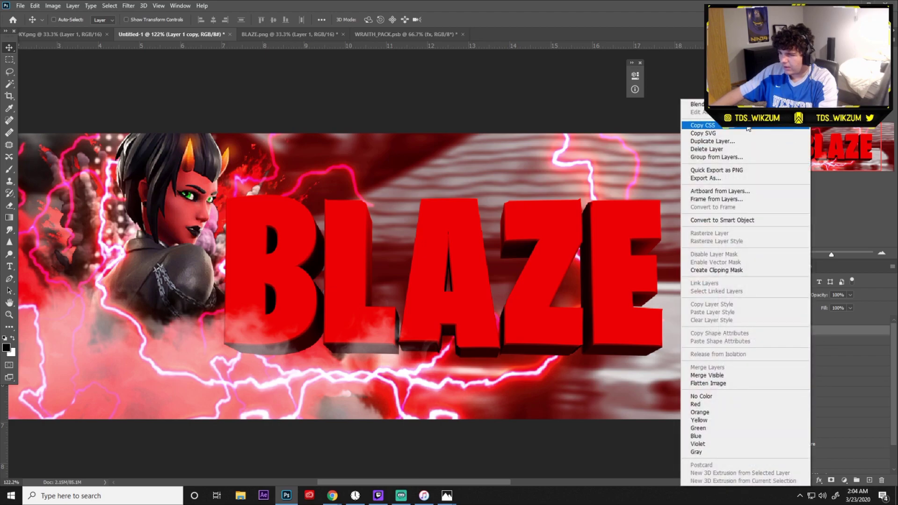
{"action": "left_click", "coordinate": [699, 104]}
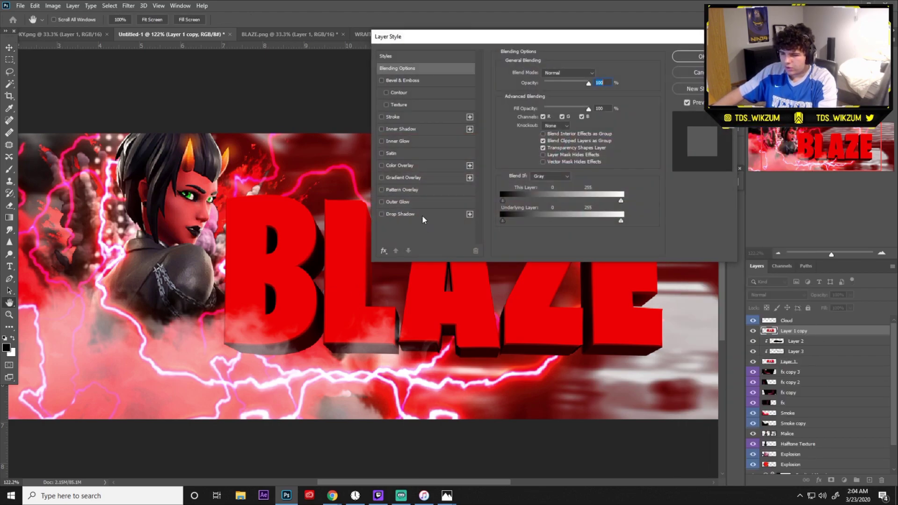
{"action": "left_click", "coordinate": [394, 118]}
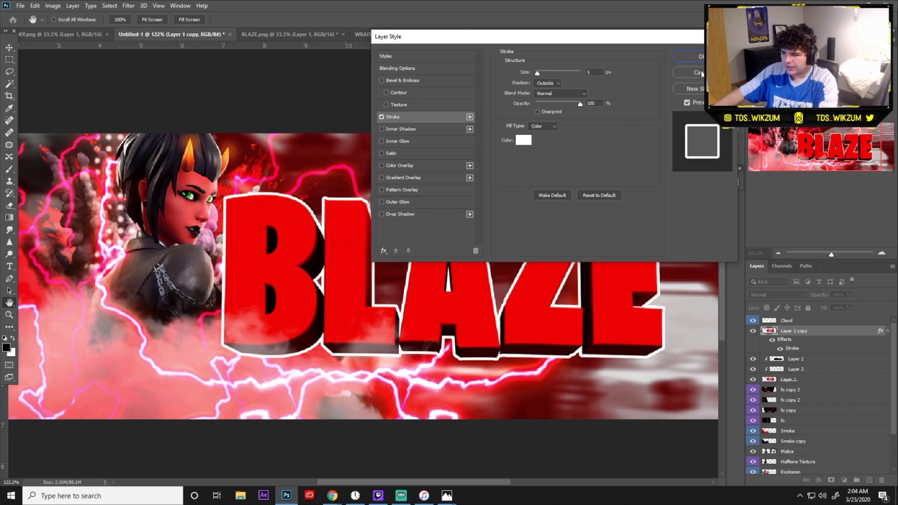
{"action": "left_click", "coordinate": [698, 57]}
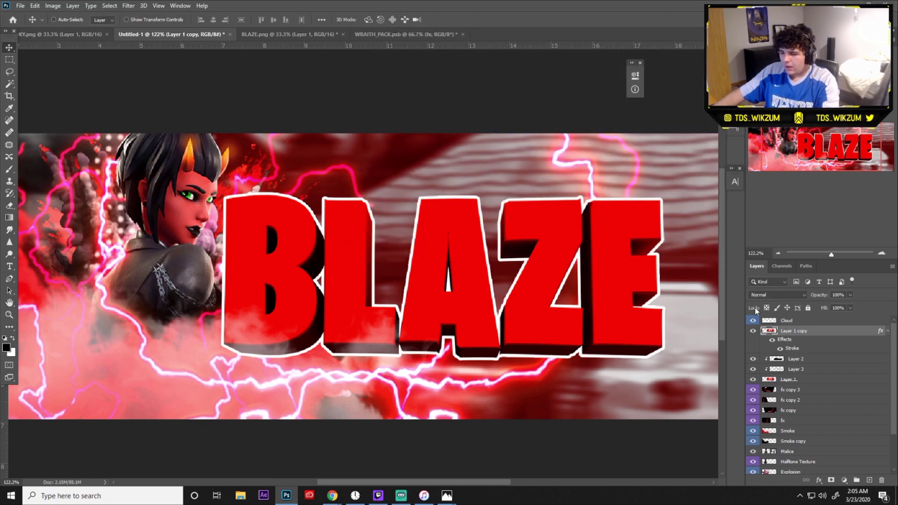
Set the fill of the stroked BLAZE copy to 0%, leaving its opacity at 100%
{"action": "left_click", "coordinate": [849, 307]}
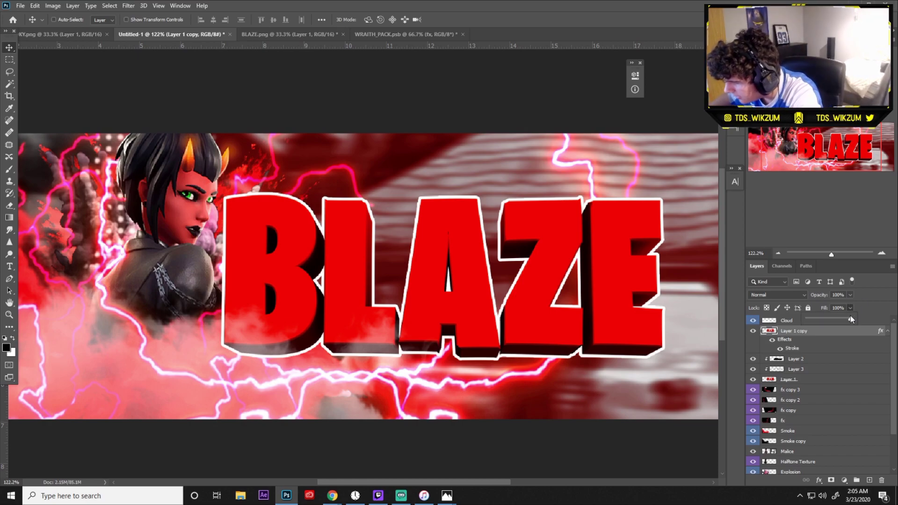
{"action": "left_click_drag", "start_coordinate": [850, 318], "coordinate": [807, 322]}
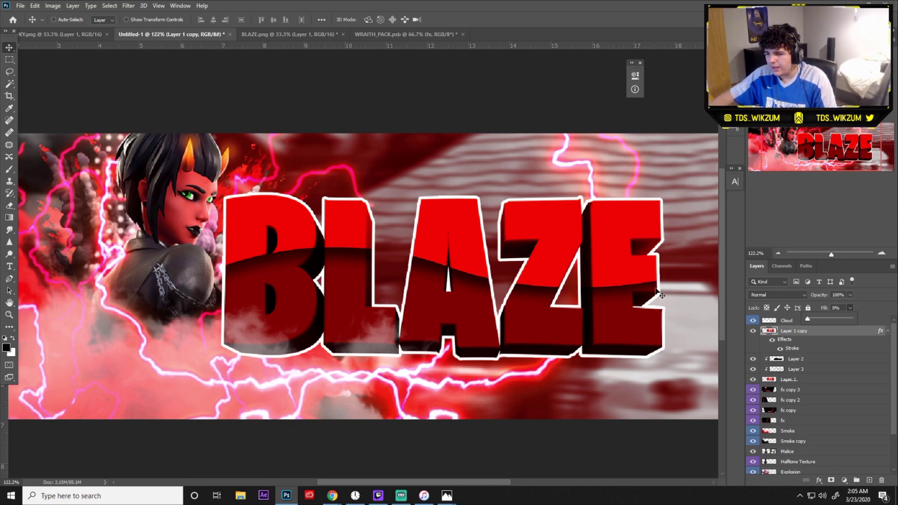
{"action": "left_click", "coordinate": [752, 380]}
{"action": "left_click", "coordinate": [753, 380]}
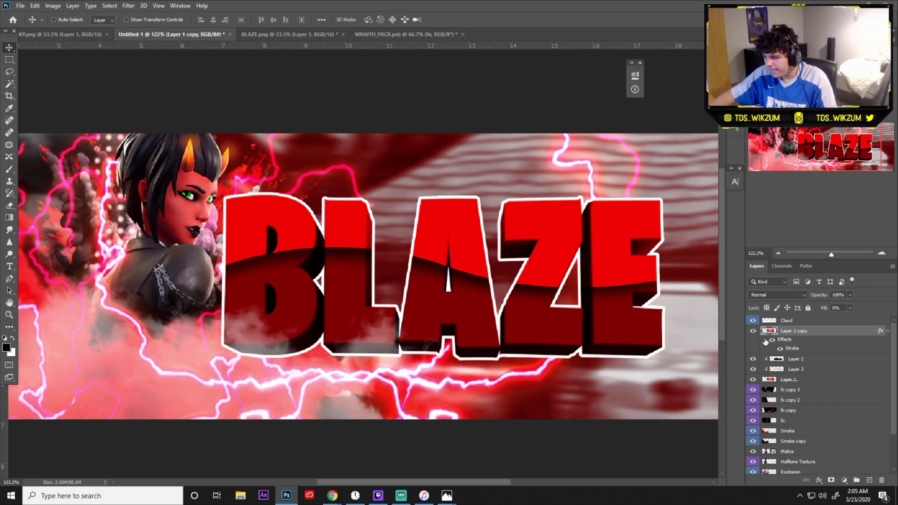
{"action": "mouse_move", "coordinate": [850, 295]}
{"action": "left_mouse_down"}
{"action": "mouse_move", "coordinate": [841, 308]}
{"action": "mouse_move", "coordinate": [803, 312]}
{"action": "mouse_move", "coordinate": [868, 309]}
{"action": "mouse_move", "coordinate": [807, 319]}
{"action": "left_mouse_up"}
{"action": "left_click", "coordinate": [868, 300]}
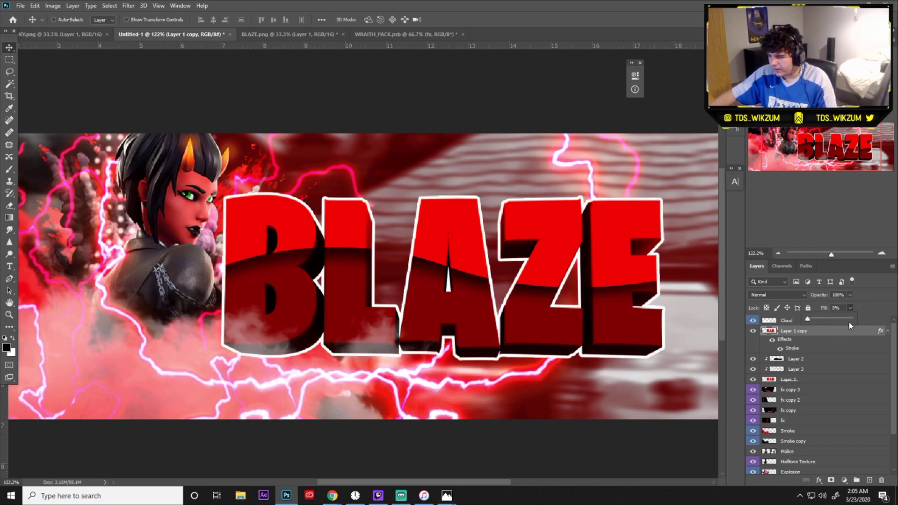
Rasterize the layer style of the BLAZE copy into a plain outline layer
{"action": "right_click", "coordinate": [861, 330]}
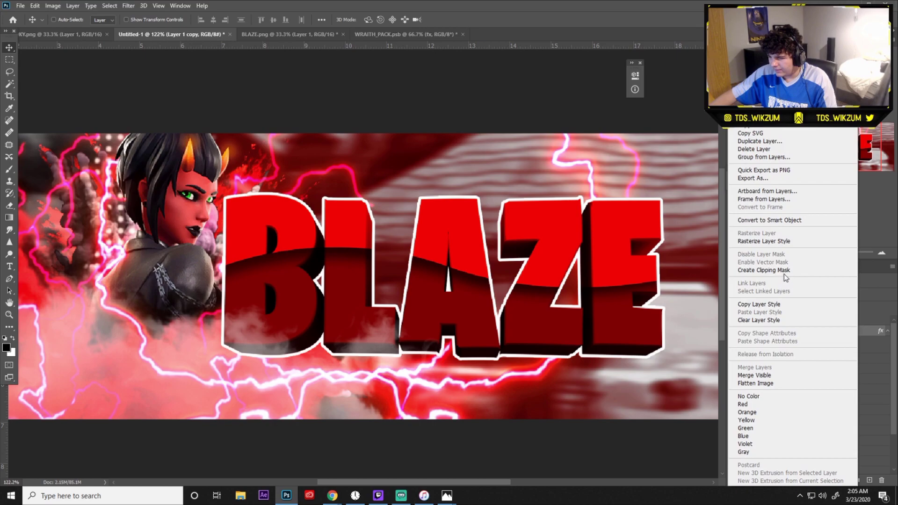
{"action": "left_click", "coordinate": [766, 242]}
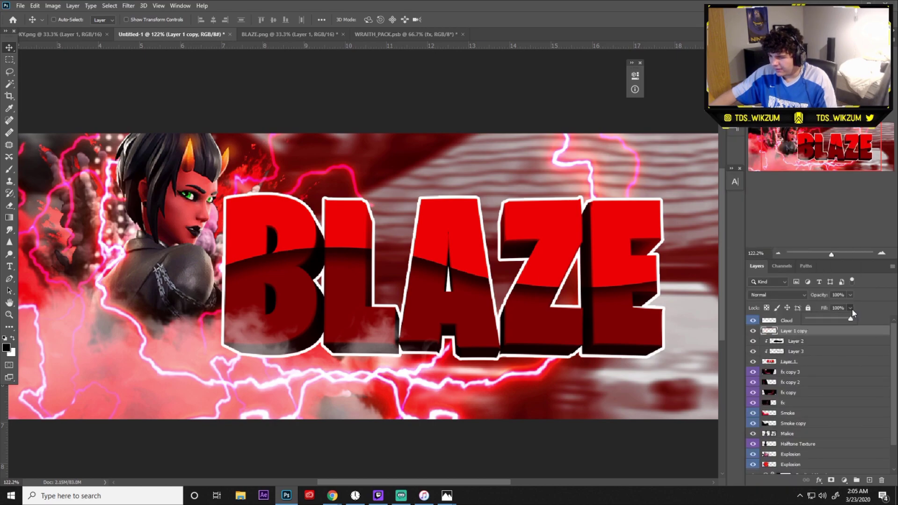
{"action": "left_click_drag", "start_coordinate": [825, 323], "coordinate": [865, 320]}
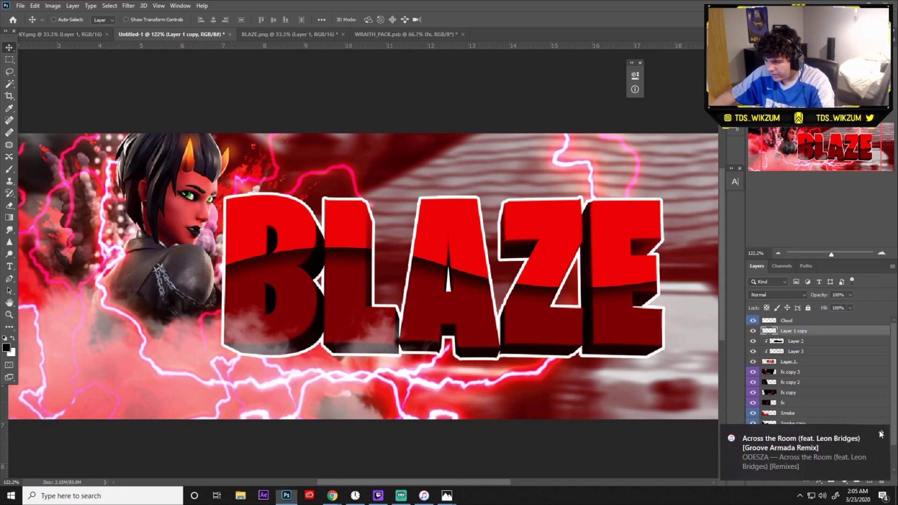
Transform the white outline to about 102% width and 103% height with a slight skew, offsetting it around the BLAZE letters
{"action": "key", "text": "ctrl+t"}
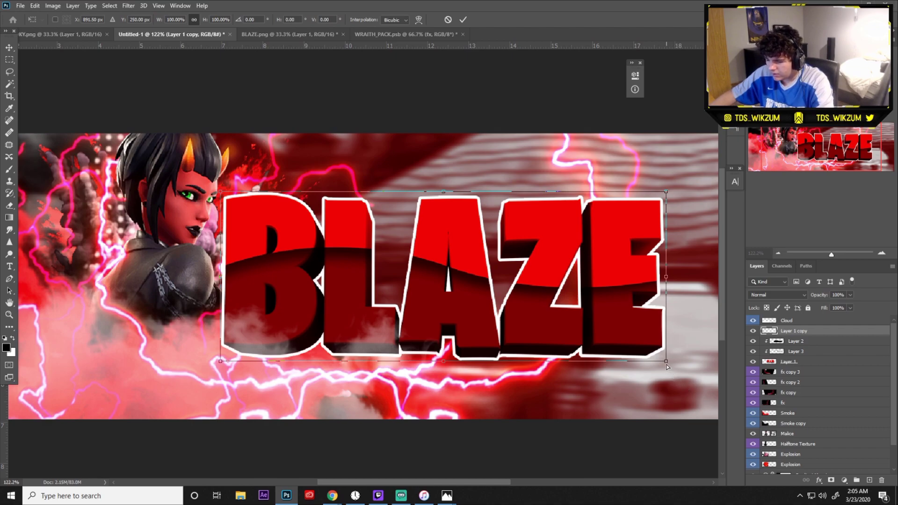
{"action": "left_click_drag", "start_coordinate": [668, 367], "coordinate": [678, 372]}
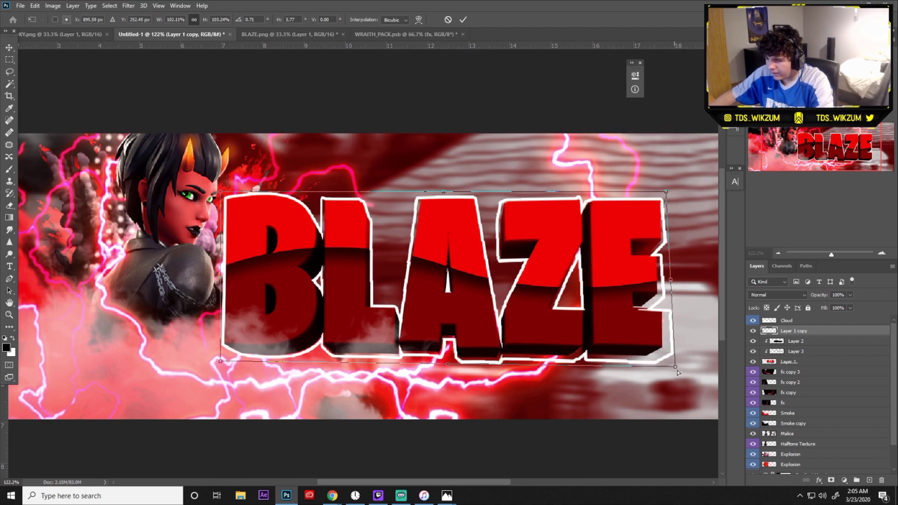
{"action": "left_click_drag", "start_coordinate": [224, 193], "coordinate": [218, 190]}
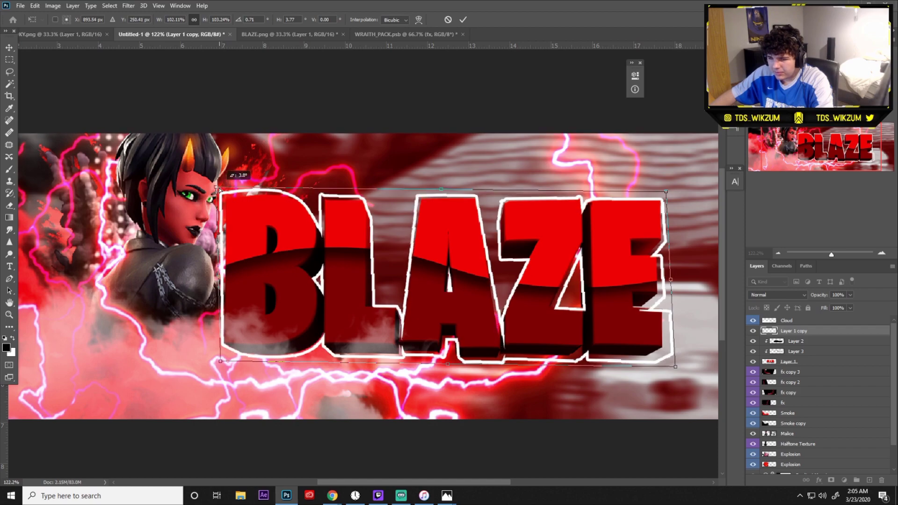
{"action": "left_click_drag", "start_coordinate": [441, 192], "coordinate": [443, 194]}
{"action": "left_click_drag", "start_coordinate": [446, 366], "coordinate": [443, 366]}
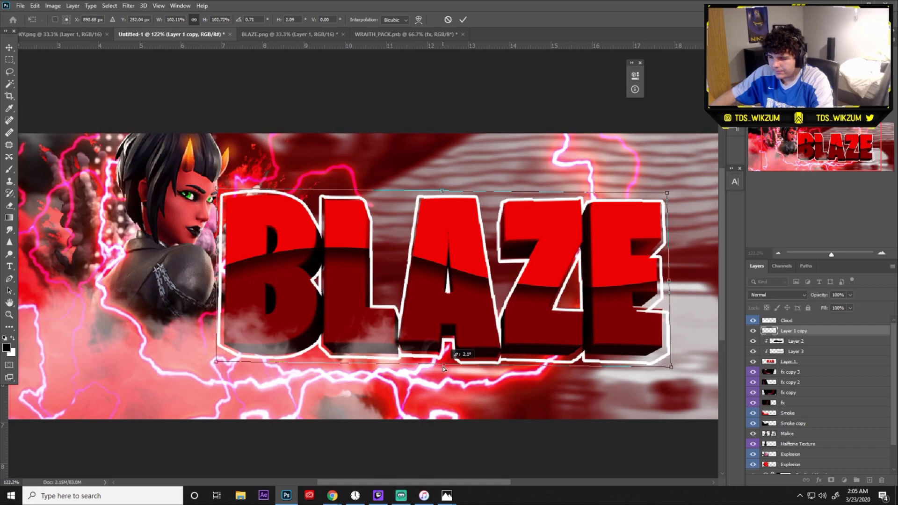
{"action": "left_click", "coordinate": [463, 19]}
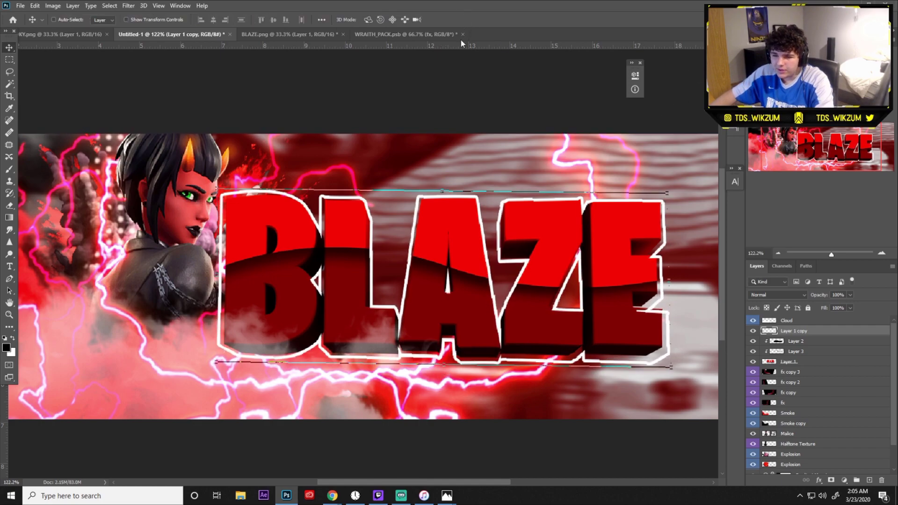
Erase the white outline pieces inside the A and in the gaps between B and L and between Z and E
{"action": "scroll", "coordinate": [410, 230], "scroll_direction": "up", "scroll_amount": 3}
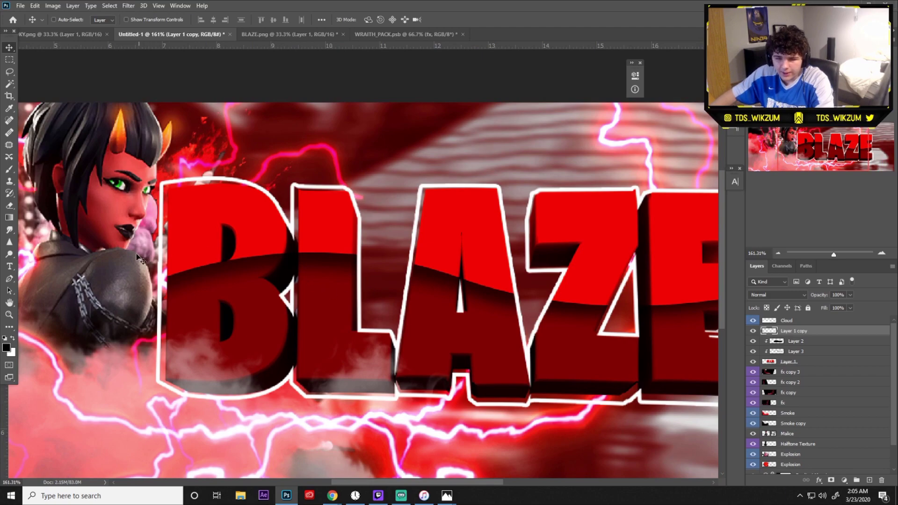
{"action": "left_click", "coordinate": [9, 206]}
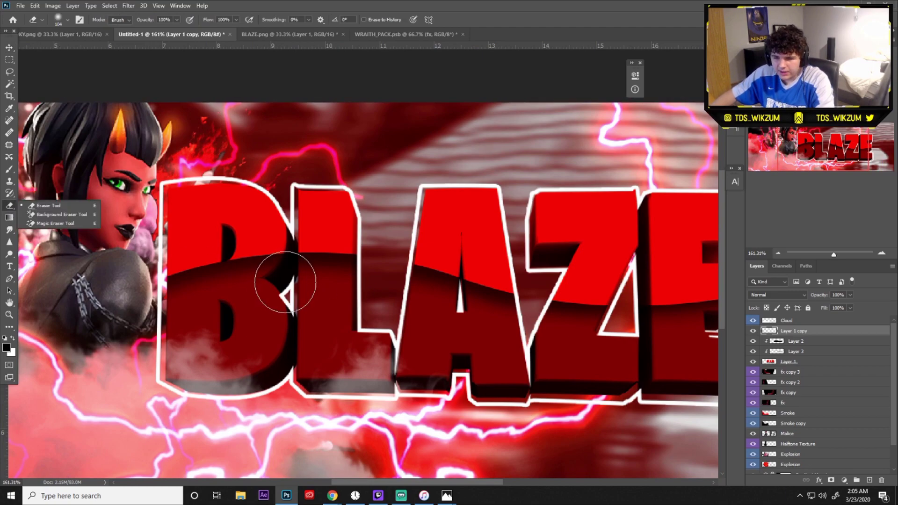
{"action": "mouse_move", "coordinate": [308, 289]}
{"action": "left_mouse_down"}
{"action": "mouse_move", "coordinate": [270, 293]}
{"action": "mouse_move", "coordinate": [285, 303]}
{"action": "mouse_move", "coordinate": [281, 292]}
{"action": "mouse_move", "coordinate": [283, 300]}
{"action": "mouse_move", "coordinate": [248, 305]}
{"action": "mouse_move", "coordinate": [323, 310]}
{"action": "mouse_move", "coordinate": [287, 296]}
{"action": "left_mouse_up"}
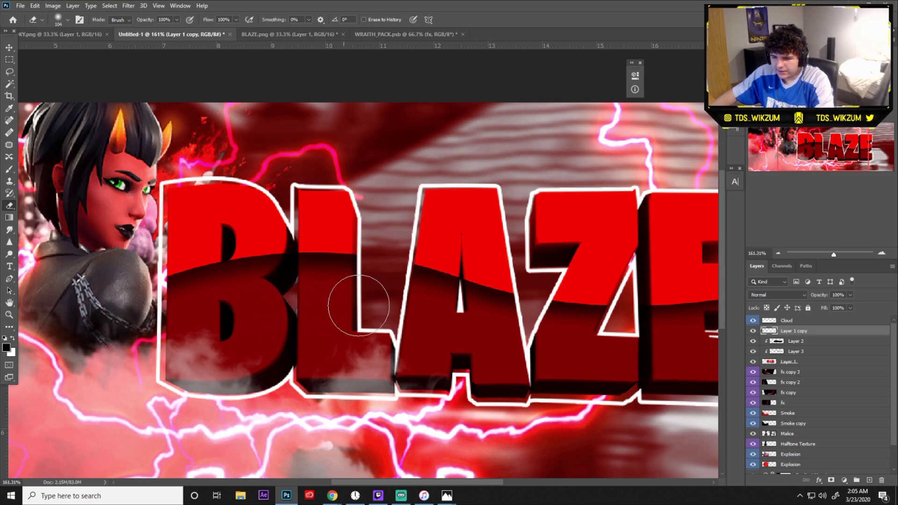
{"action": "left_click_drag", "start_coordinate": [461, 296], "coordinate": [457, 308]}
{"action": "mouse_move", "coordinate": [615, 279]}
{"action": "left_mouse_down"}
{"action": "mouse_move", "coordinate": [658, 274]}
{"action": "mouse_move", "coordinate": [610, 317]}
{"action": "mouse_move", "coordinate": [635, 323]}
{"action": "mouse_move", "coordinate": [621, 301]}
{"action": "left_mouse_up"}
{"action": "scroll", "coordinate": [609, 308], "scroll_direction": "right", "scroll_amount": 3}
{"action": "scroll", "coordinate": [609, 308], "scroll_direction": "right", "scroll_amount": 3}
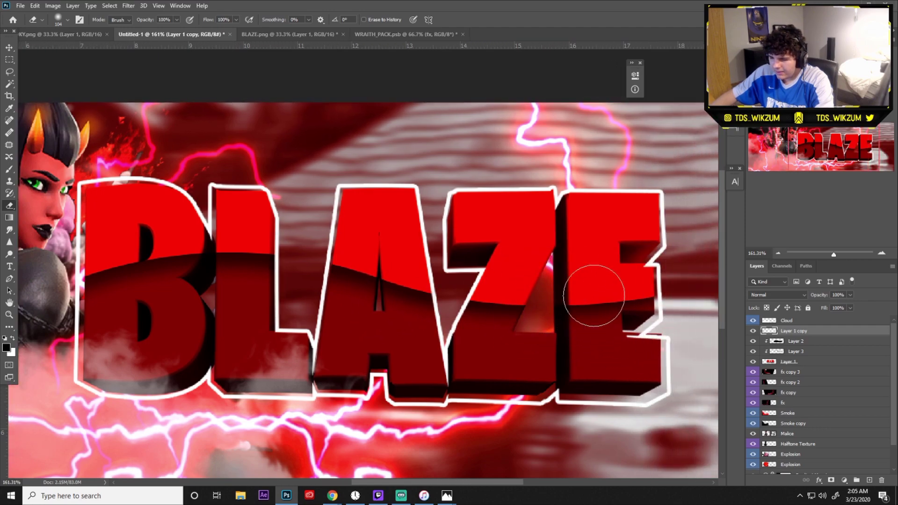
{"action": "scroll", "coordinate": [485, 304], "scroll_direction": "down", "scroll_amount": 3}
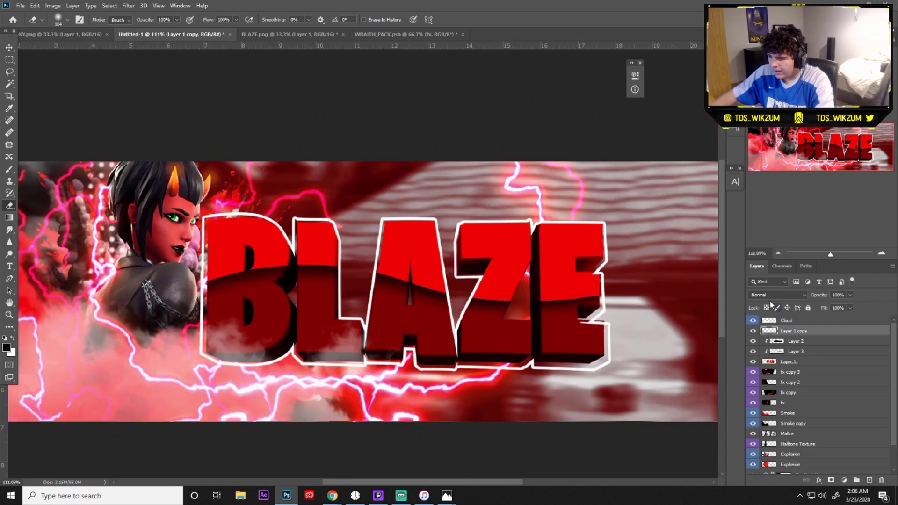
Set the outline layer's blend mode to Overlay and duplicate the layer
{"action": "left_click", "coordinate": [770, 295]}
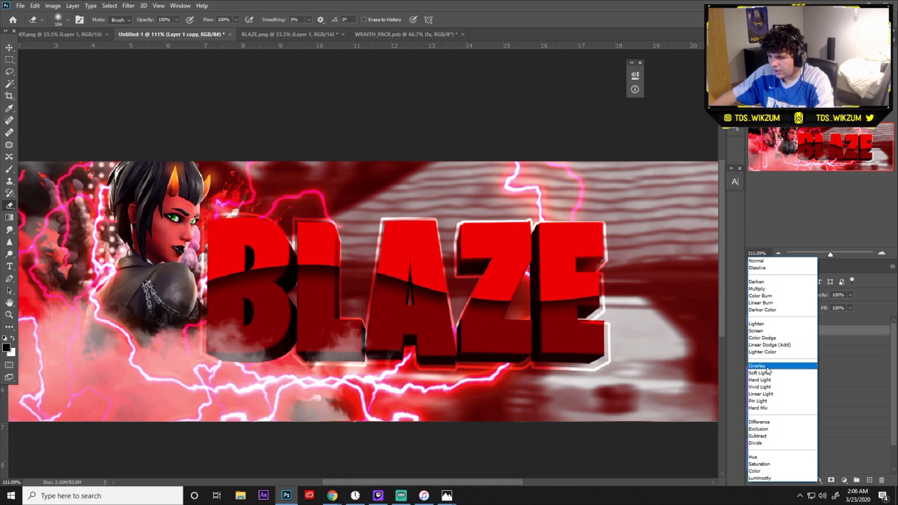
{"action": "left_click", "coordinate": [765, 366]}
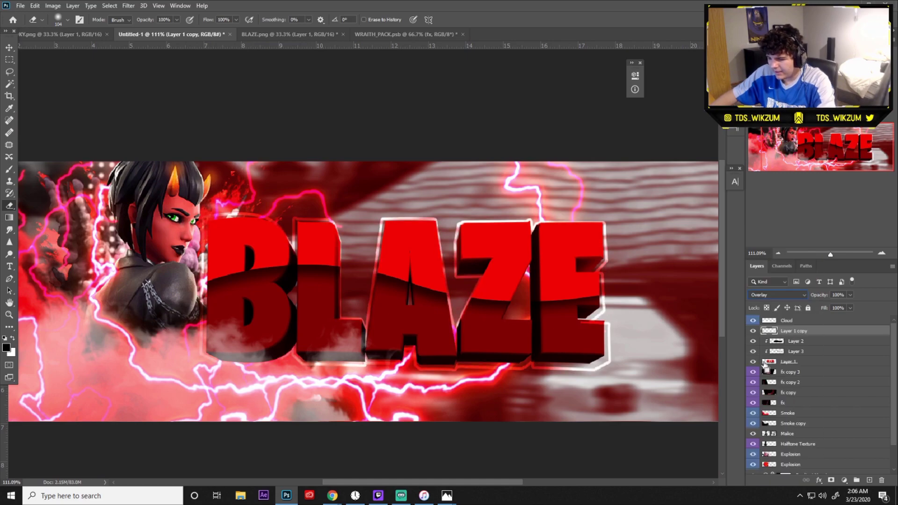
{"action": "key", "text": "ctrl+j"}
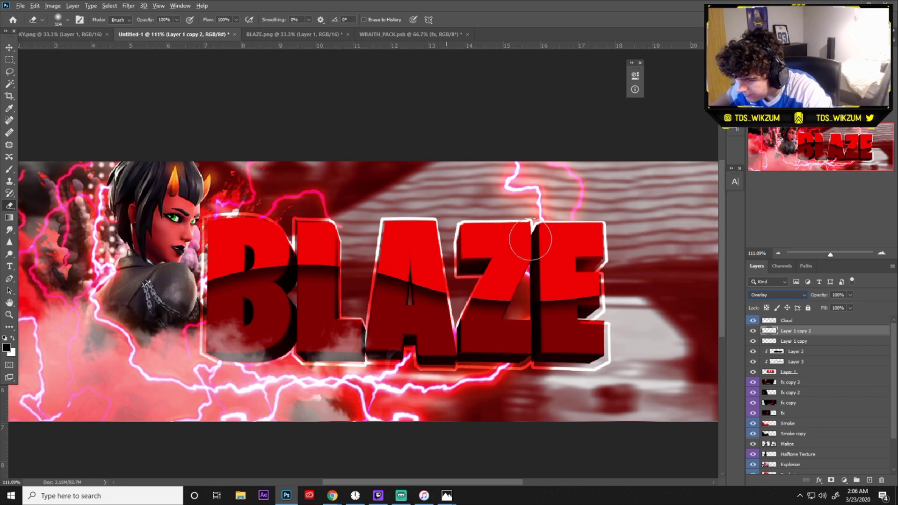
Open the recent file KILLER PACK by killoxs .psd and dismiss its missing fonts without resolving them
{"action": "left_click", "coordinate": [10, 59]}
{"action": "left_click", "coordinate": [9, 47]}
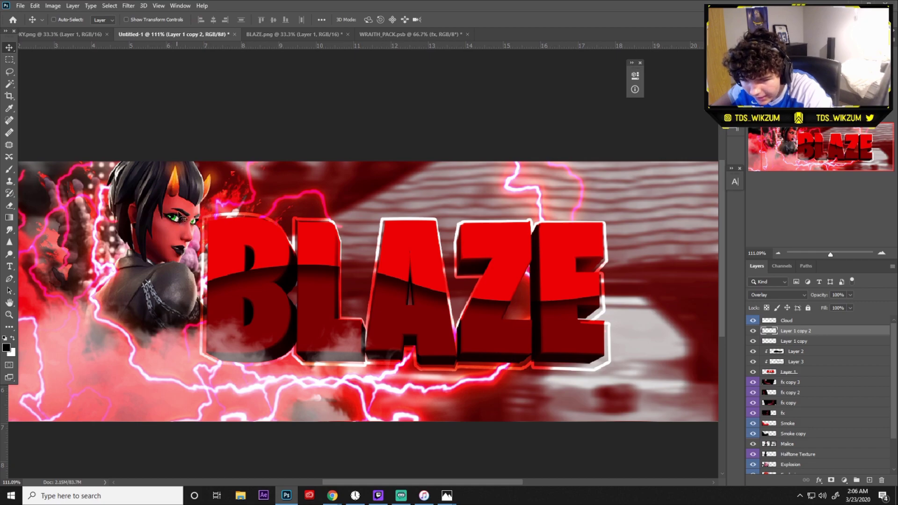
{"action": "left_click", "coordinate": [21, 6]}
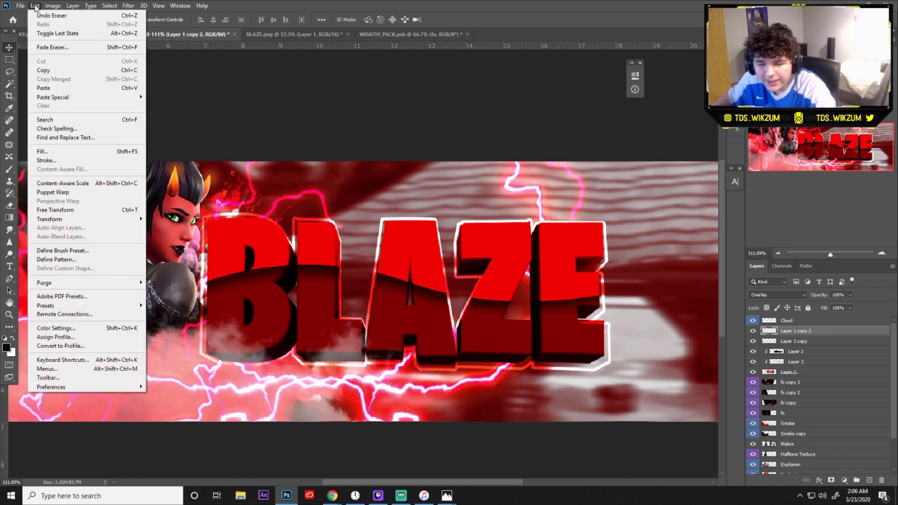
{"action": "mouse_move", "coordinate": [37, 60]}
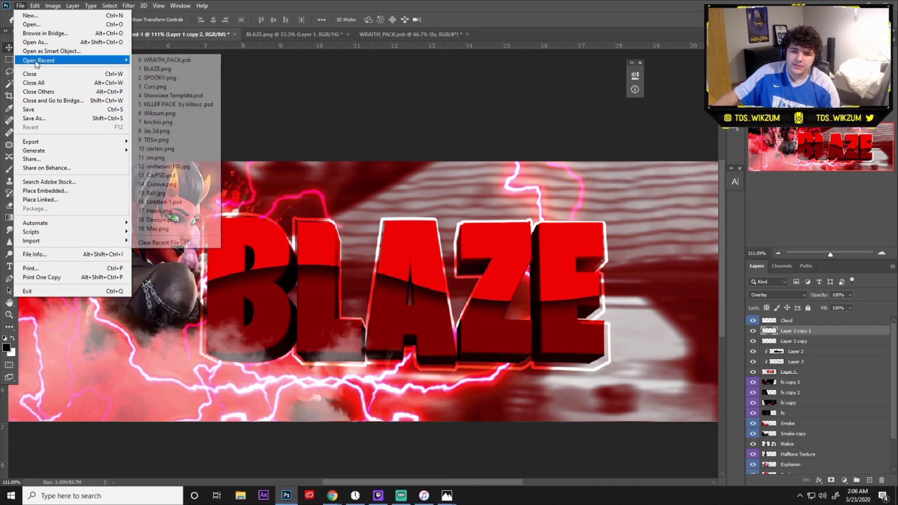
{"action": "left_click", "coordinate": [171, 106]}
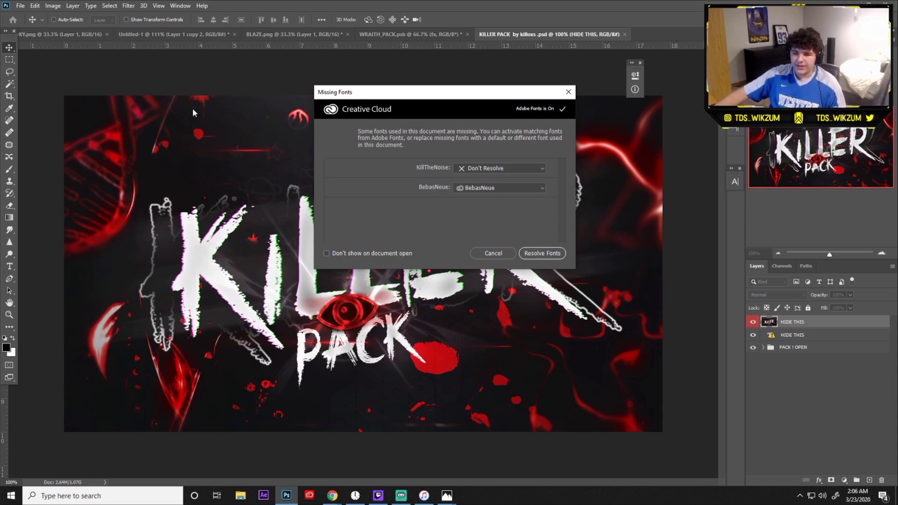
{"action": "left_click", "coordinate": [512, 253]}
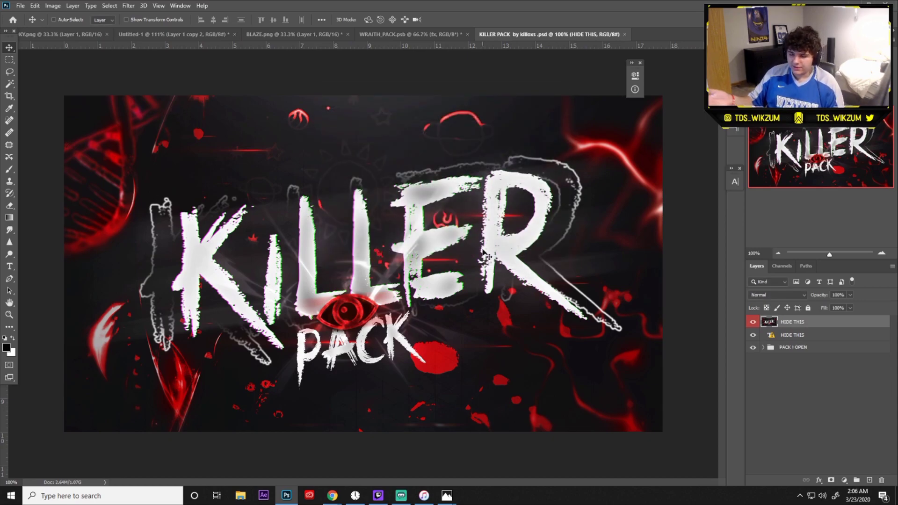
Hide both HIDE THIS layers, then expand the PACK ! OPEN group and its Brush subgroup
{"action": "left_click_drag", "start_coordinate": [748, 322], "coordinate": [752, 335]}
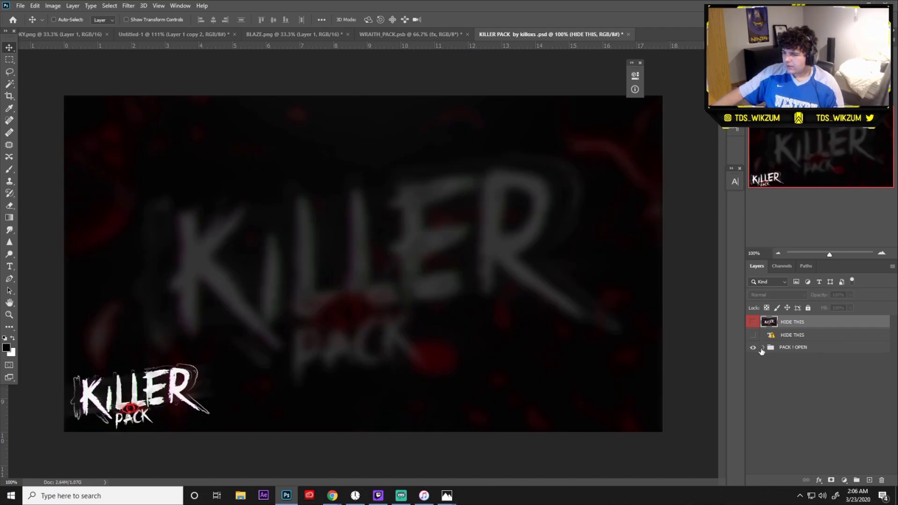
{"action": "left_click", "coordinate": [762, 348]}
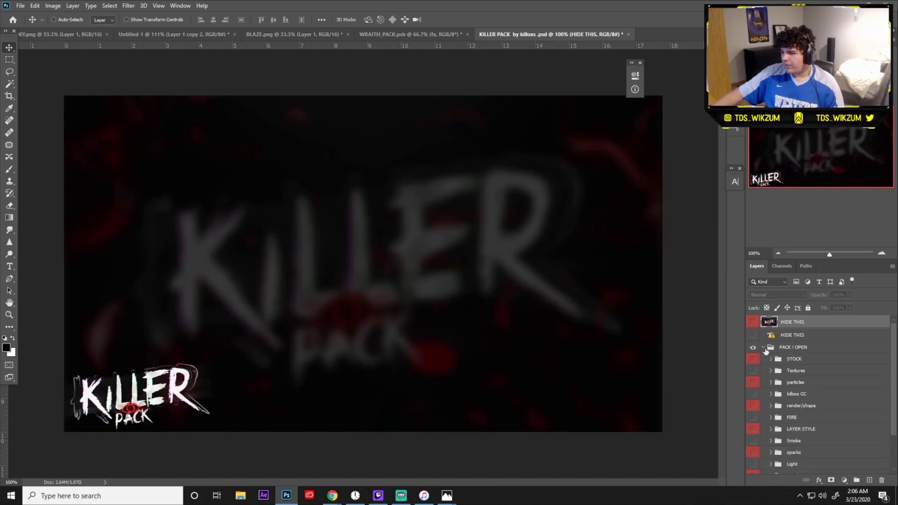
{"action": "scroll", "coordinate": [772, 394], "scroll_direction": "down", "scroll_amount": 3}
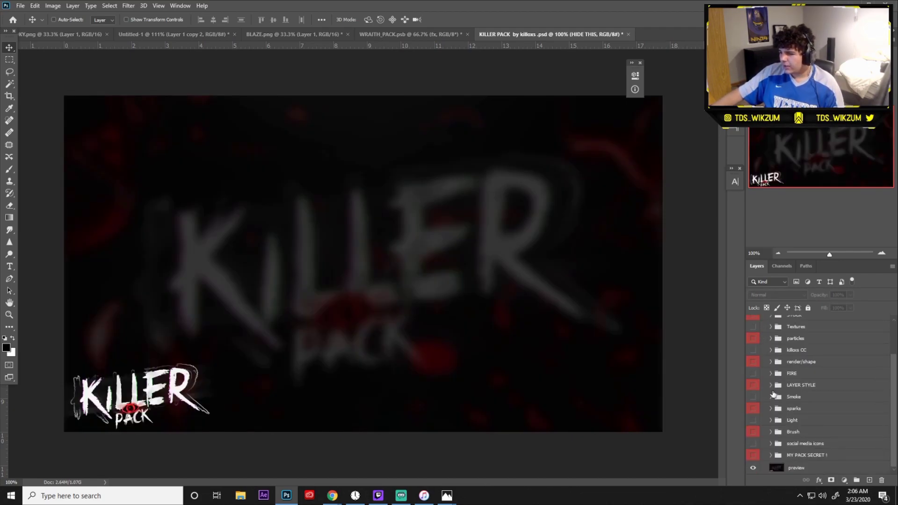
{"action": "left_click", "coordinate": [770, 432]}
Show the Brush group, preview its textures, and make the grey diagonal scribble layer visible and selected
{"action": "left_click", "coordinate": [753, 432]}
{"action": "scroll", "coordinate": [750, 437], "scroll_direction": "down", "scroll_amount": 3}
{"action": "left_click", "coordinate": [753, 431]}
{"action": "left_click", "coordinate": [752, 431]}
{"action": "left_click", "coordinate": [752, 431]}
{"action": "left_click", "coordinate": [786, 434]}
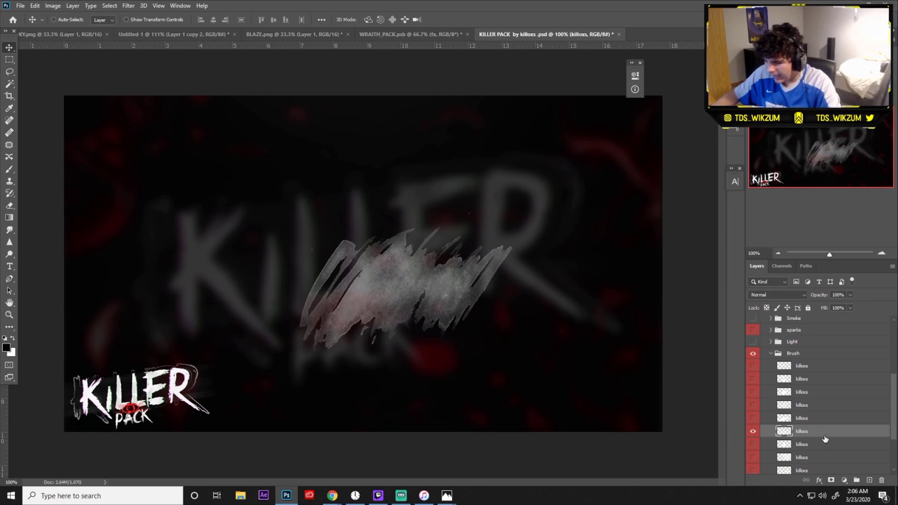
Duplicate the scribble brush layer ten times to build it up to solid white
{"action": "key", "text": "ctrl+j"}
{"action": "key", "text": "ctrl+j"}
{"action": "key", "text": "ctrl+j"}
{"action": "key", "text": "ctrl+j"}
{"action": "key", "text": "ctrl+j"}
{"action": "key", "text": "ctrl+j"}
{"action": "key", "text": "ctrl+j"}
{"action": "key", "text": "ctrl+j"}
{"action": "key", "text": "ctrl+j"}
{"action": "key", "text": "ctrl+j"}
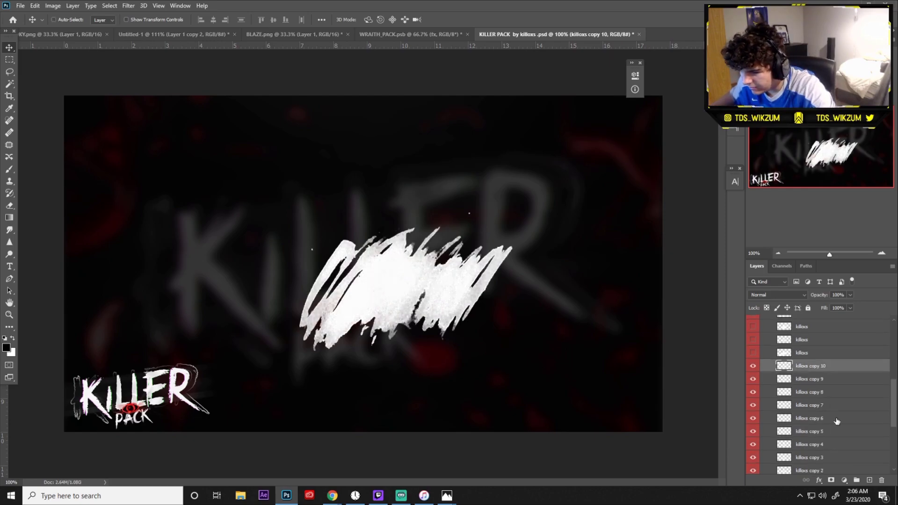
Select all the visible scribble copies down to the original layer and merge them into one layer
{"action": "scroll", "coordinate": [837, 421], "scroll_direction": "down", "scroll_amount": 3}
{"action": "left_click", "coordinate": [804, 405]}
{"action": "scroll", "coordinate": [805, 393], "scroll_direction": "up", "scroll_amount": 3}
{"action": "left_click", "coordinate": [808, 359], "text": "shift"}
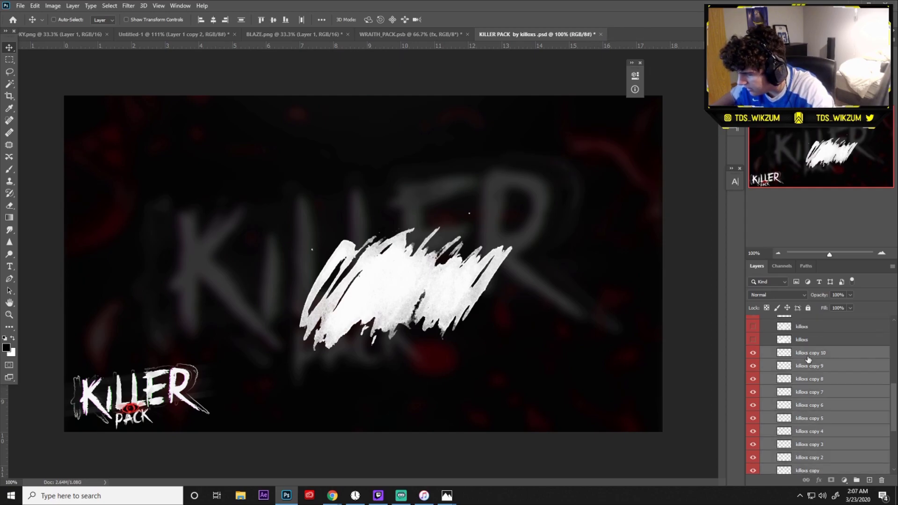
{"action": "right_click", "coordinate": [809, 360]}
{"action": "left_click", "coordinate": [710, 369]}
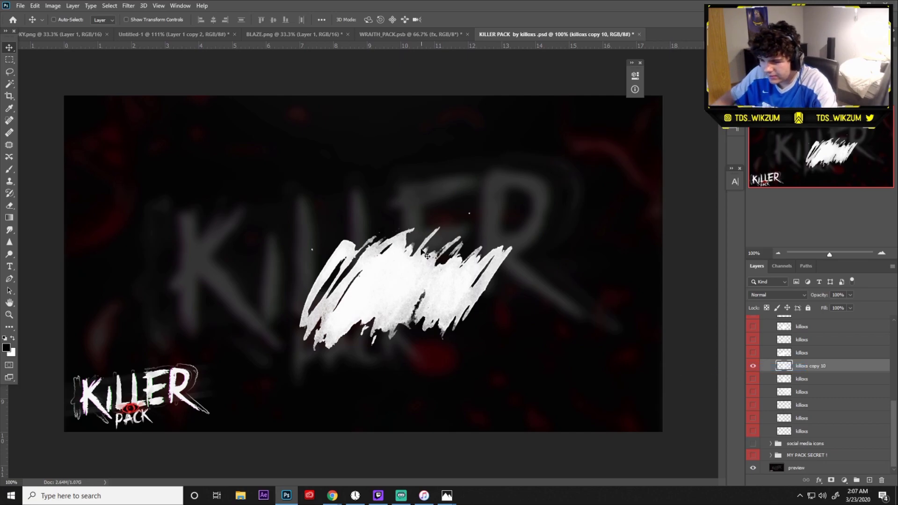
Copy the merged white scribble into the Untitled-1 banner and place it over the left part of the title
{"action": "mouse_move", "coordinate": [294, 248]}
{"action": "left_mouse_down"}
{"action": "mouse_move", "coordinate": [314, 237]}
{"action": "mouse_move", "coordinate": [284, 240]}
{"action": "mouse_move", "coordinate": [70, 47]}
{"action": "left_mouse_up"}
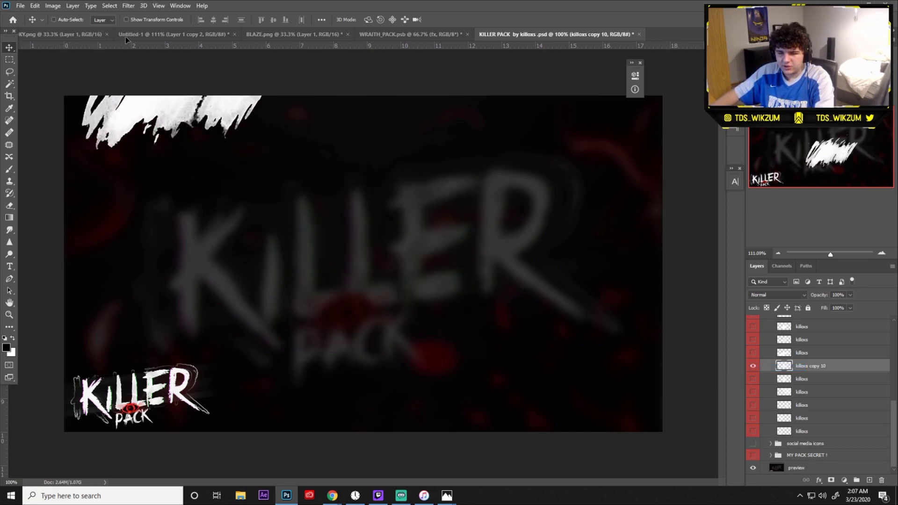
{"action": "left_click", "coordinate": [126, 36]}
{"action": "mouse_move", "coordinate": [353, 234]}
{"action": "left_mouse_down"}
{"action": "mouse_move", "coordinate": [369, 274]}
{"action": "mouse_move", "coordinate": [327, 297]}
{"action": "left_mouse_up"}
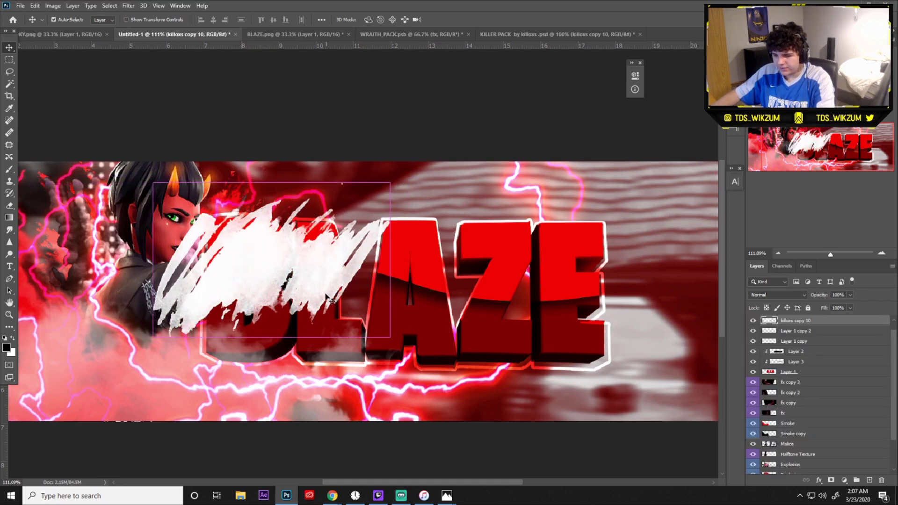
Transform the scribble into a wide, flattened stroke across the lower part of the letters B, L and A
{"action": "key", "text": "ctrl+t"}
{"action": "mouse_move", "coordinate": [271, 183]}
{"action": "left_mouse_down"}
{"action": "mouse_move", "coordinate": [276, 297]}
{"action": "mouse_move", "coordinate": [276, 201]}
{"action": "mouse_move", "coordinate": [270, 264]}
{"action": "mouse_move", "coordinate": [268, 249]}
{"action": "mouse_move", "coordinate": [271, 236]}
{"action": "mouse_move", "coordinate": [275, 257]}
{"action": "mouse_move", "coordinate": [281, 169]}
{"action": "mouse_move", "coordinate": [282, 204]}
{"action": "left_mouse_up"}
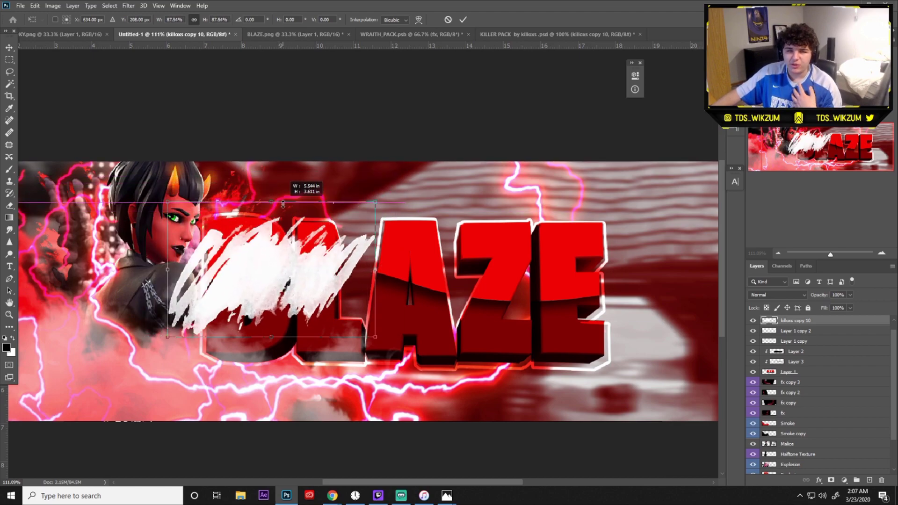
{"action": "mouse_move", "coordinate": [283, 203]}
{"action": "left_mouse_down"}
{"action": "mouse_move", "coordinate": [293, 242]}
{"action": "mouse_move", "coordinate": [289, 185]}
{"action": "mouse_move", "coordinate": [271, 226]}
{"action": "mouse_move", "coordinate": [288, 212]}
{"action": "mouse_move", "coordinate": [276, 234]}
{"action": "mouse_move", "coordinate": [268, 213]}
{"action": "mouse_move", "coordinate": [271, 220]}
{"action": "mouse_move", "coordinate": [271, 162]}
{"action": "left_mouse_up"}
{"action": "left_click_drag", "start_coordinate": [261, 231], "coordinate": [290, 234]}
{"action": "mouse_move", "coordinate": [298, 167]}
{"action": "left_mouse_down"}
{"action": "mouse_move", "coordinate": [312, 319]}
{"action": "mouse_move", "coordinate": [313, 292]}
{"action": "left_mouse_up"}
{"action": "left_click", "coordinate": [462, 19]}
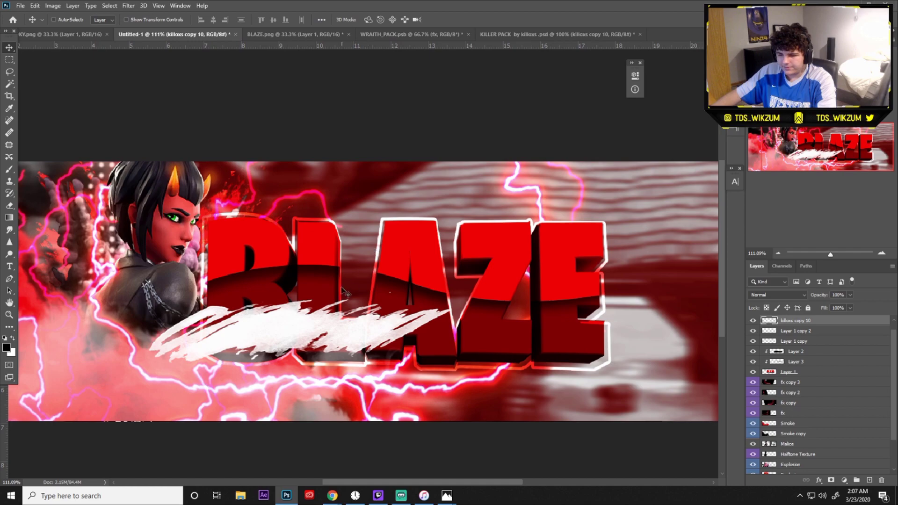
Scale the flattened stroke down, finishing at 12.37%, and place it as a thin slash over the character's shoulder
{"action": "scroll", "coordinate": [333, 291], "scroll_direction": "down", "scroll_amount": 2}
{"action": "key", "text": "ctrl+t"}
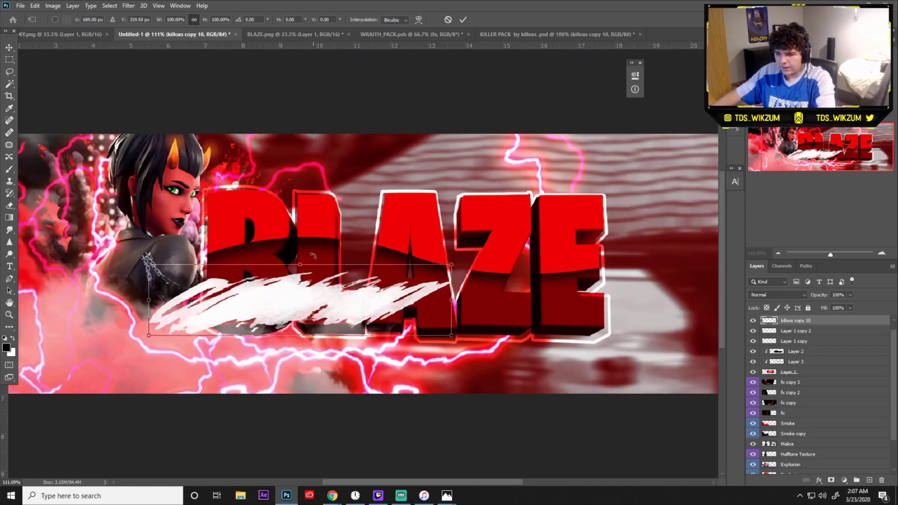
{"action": "mouse_move", "coordinate": [301, 265]}
{"action": "left_mouse_down"}
{"action": "mouse_move", "coordinate": [302, 294]}
{"action": "mouse_move", "coordinate": [294, 239]}
{"action": "mouse_move", "coordinate": [257, 234]}
{"action": "left_mouse_up"}
{"action": "left_click", "coordinate": [462, 19]}
{"action": "key", "text": "ctrl+t"}
{"action": "left_click_drag", "start_coordinate": [415, 250], "coordinate": [150, 249]}
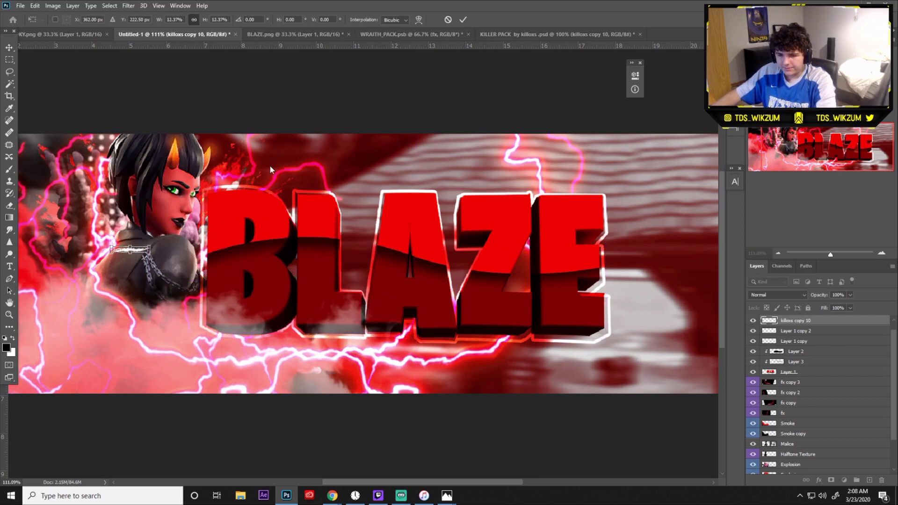
{"action": "left_click", "coordinate": [463, 19]}
Move the small slash onto the character's left-hand eye and rotate it to a steep diagonal
{"action": "scroll", "coordinate": [194, 230], "scroll_direction": "up", "scroll_amount": 5}
{"action": "mouse_move", "coordinate": [55, 270]}
{"action": "left_mouse_down"}
{"action": "mouse_move", "coordinate": [150, 167]}
{"action": "mouse_move", "coordinate": [182, 171]}
{"action": "mouse_move", "coordinate": [176, 197]}
{"action": "mouse_move", "coordinate": [168, 156]}
{"action": "left_mouse_up"}
{"action": "key", "text": "ctrl+t"}
{"action": "left_click_drag", "start_coordinate": [187, 187], "coordinate": [183, 190]}
{"action": "left_click", "coordinate": [462, 20]}
Duplicate the slash, then flip, rotate and position the copy across the original to form an X over the eye
{"action": "left_click_drag", "start_coordinate": [163, 155], "coordinate": [192, 159]}
{"action": "key", "text": "ctrl+t"}
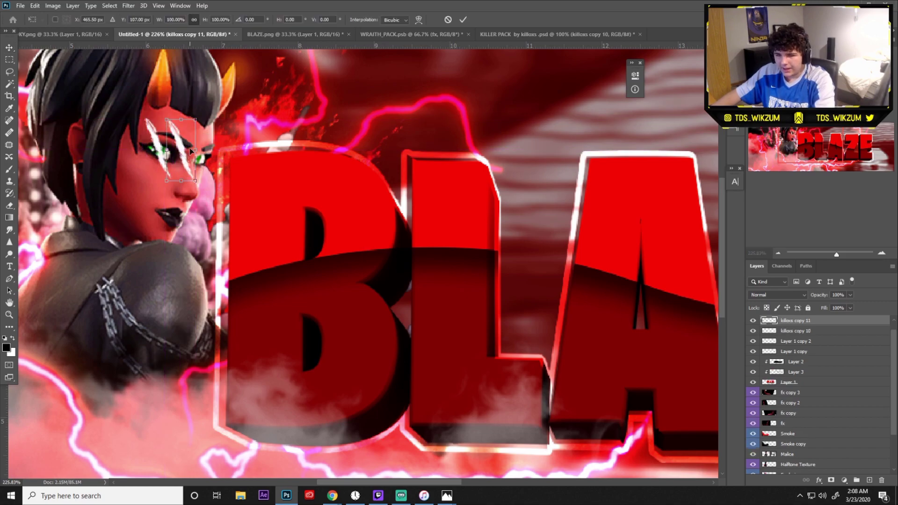
{"action": "right_click", "coordinate": [191, 151]}
{"action": "left_click", "coordinate": [229, 309]}
{"action": "mouse_move", "coordinate": [198, 155]}
{"action": "left_mouse_down"}
{"action": "mouse_move", "coordinate": [195, 173]}
{"action": "mouse_move", "coordinate": [176, 150]}
{"action": "left_mouse_up"}
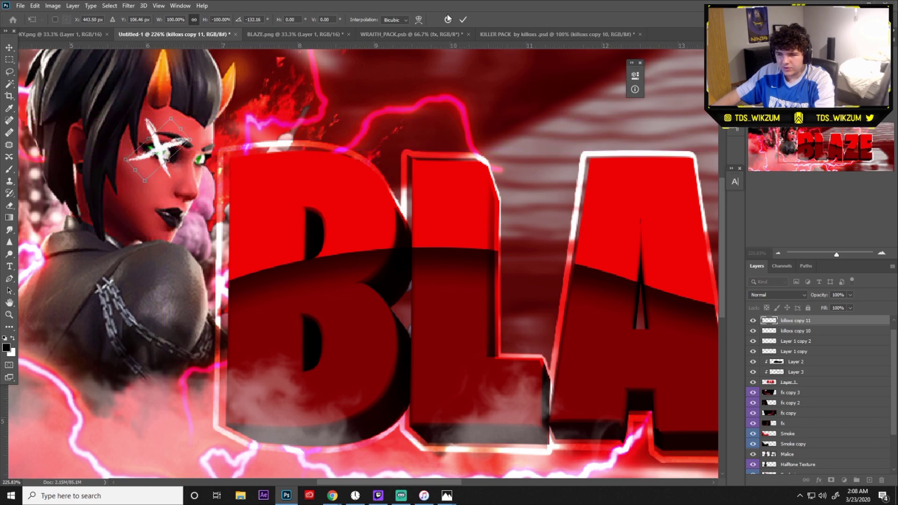
{"action": "left_click", "coordinate": [462, 19]}
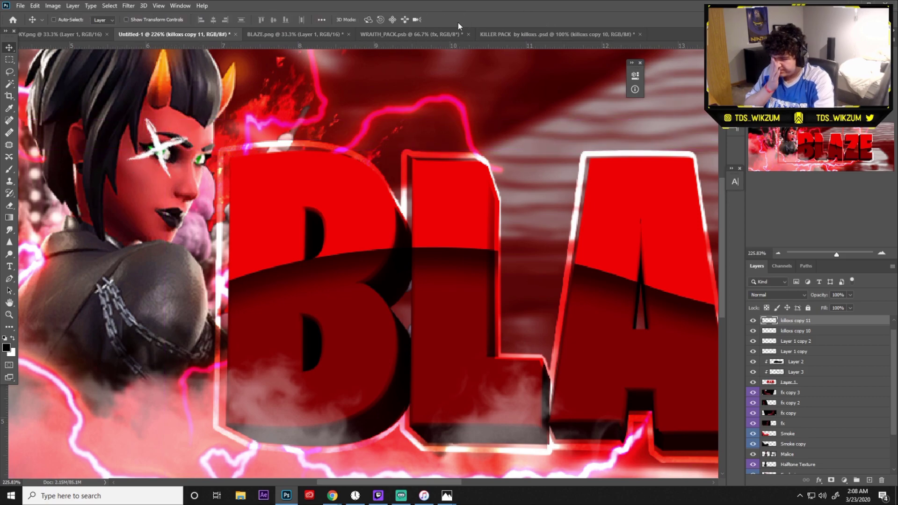
Merge the two slash layers and scale the resulting X down to about 71% over the eye
{"action": "right_click", "coordinate": [803, 333]}
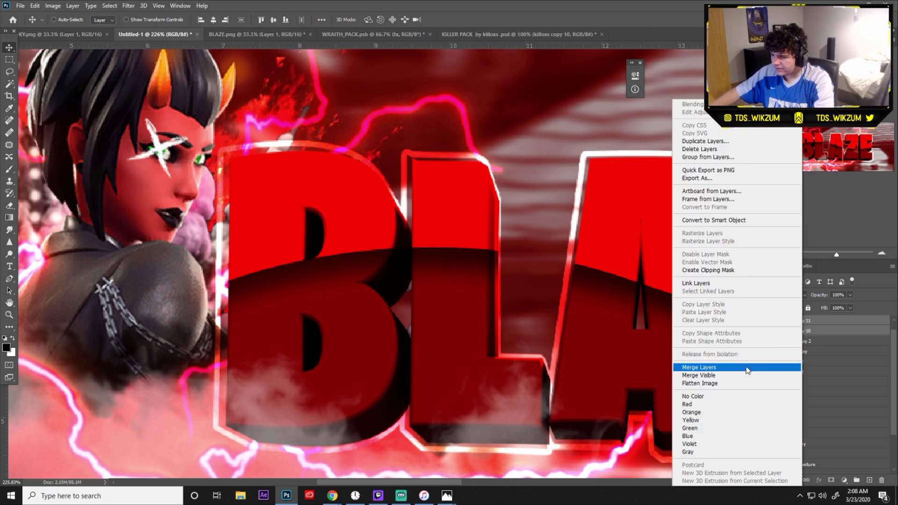
{"action": "left_click", "coordinate": [722, 362]}
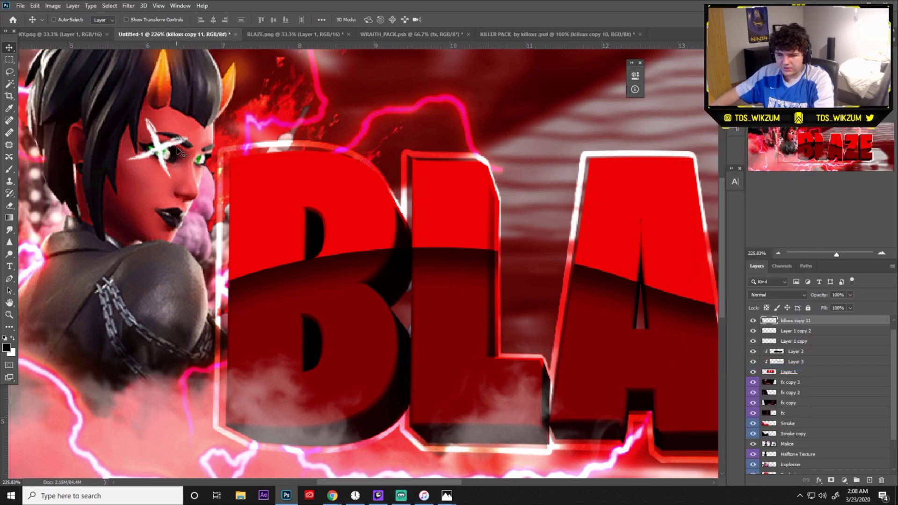
{"action": "key", "text": "ctrl+t"}
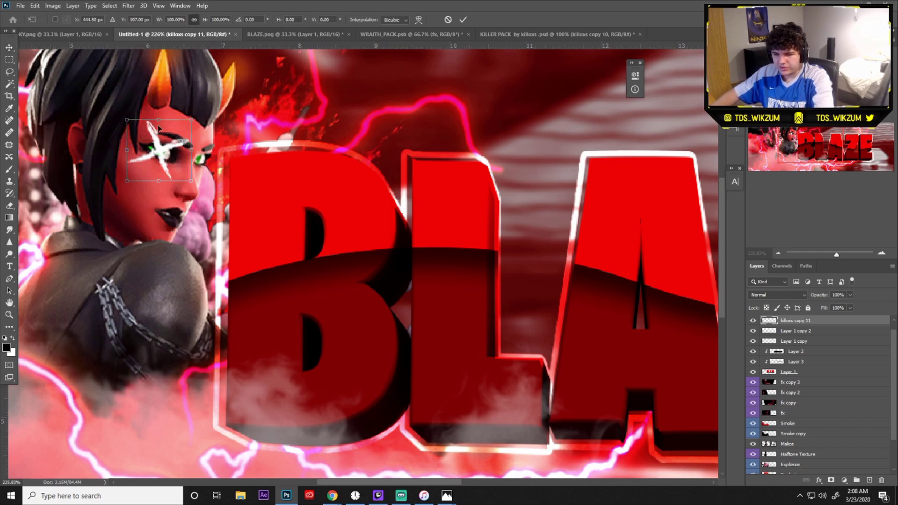
{"action": "left_click_drag", "start_coordinate": [164, 120], "coordinate": [164, 127]}
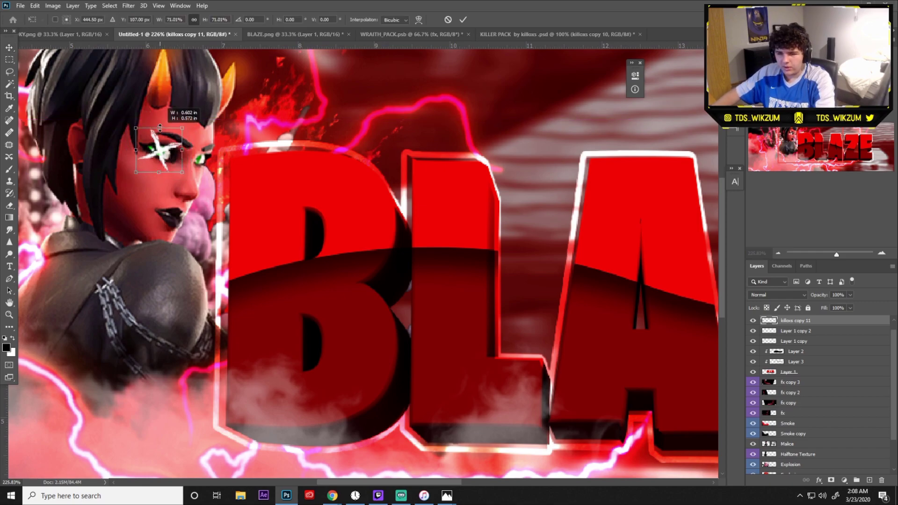
{"action": "left_click", "coordinate": [463, 19]}
{"action": "key", "text": "ctrl+0"}
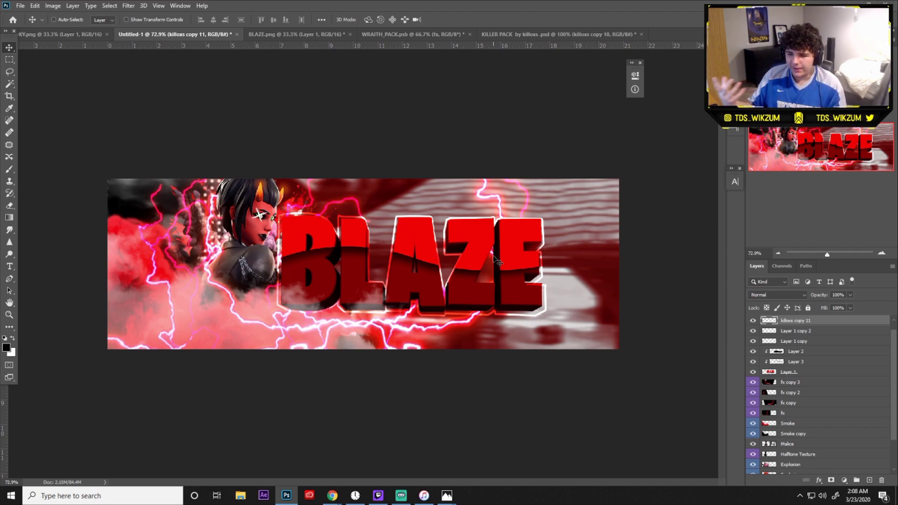
Switch to Photos to review the finished Blaze.png and Spooky.png reference headers, then return to the Photoshop banner
{"action": "mouse_move", "coordinate": [448, 492]}
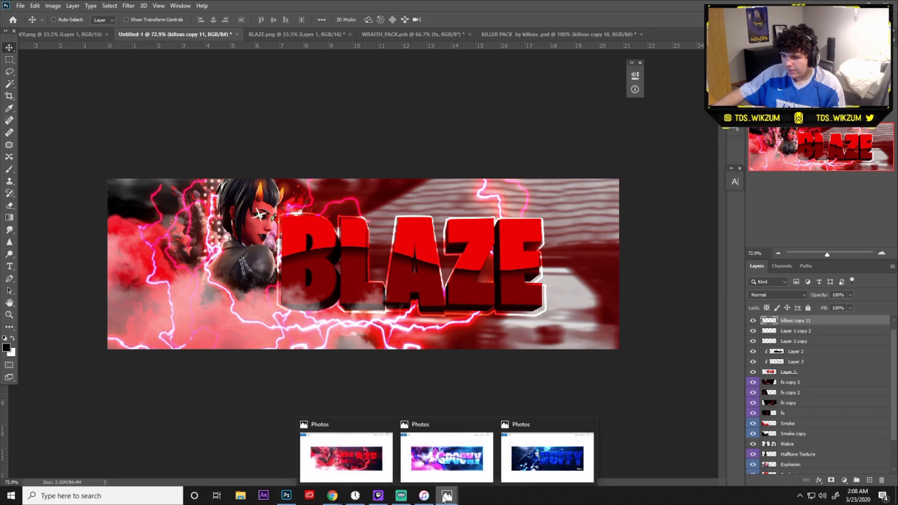
{"action": "left_click", "coordinate": [449, 457]}
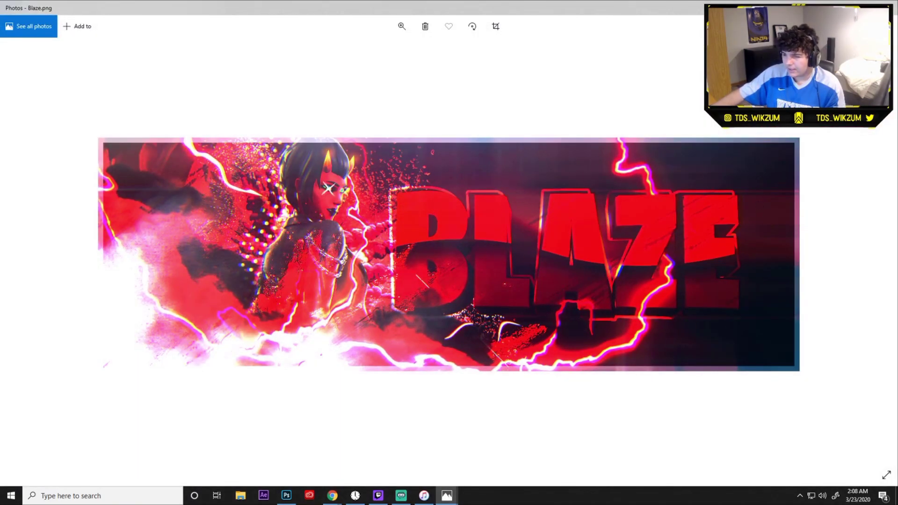
{"action": "key", "text": "alt+Tab"}
{"action": "mouse_move", "coordinate": [447, 494]}
{"action": "left_click", "coordinate": [445, 457]}
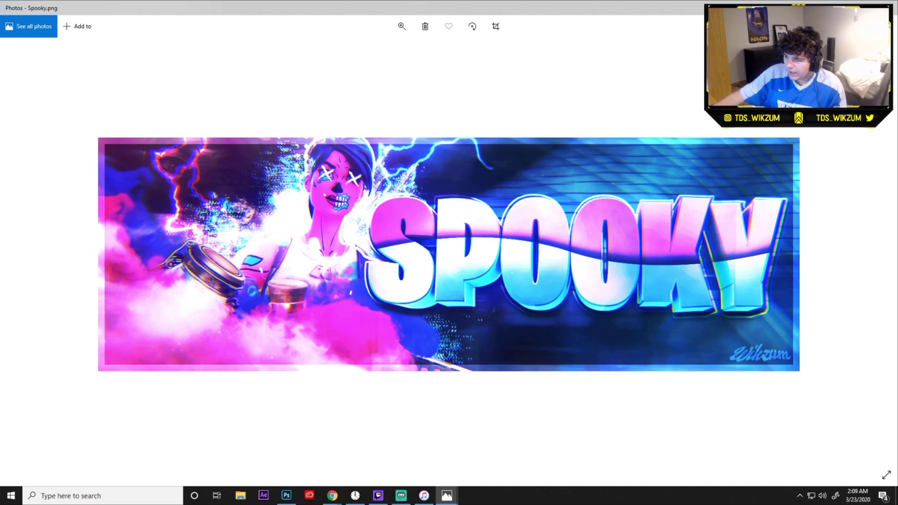
{"action": "left_click", "coordinate": [446, 495]}
{"action": "mouse_move", "coordinate": [447, 494]}
{"action": "left_click", "coordinate": [546, 432]}
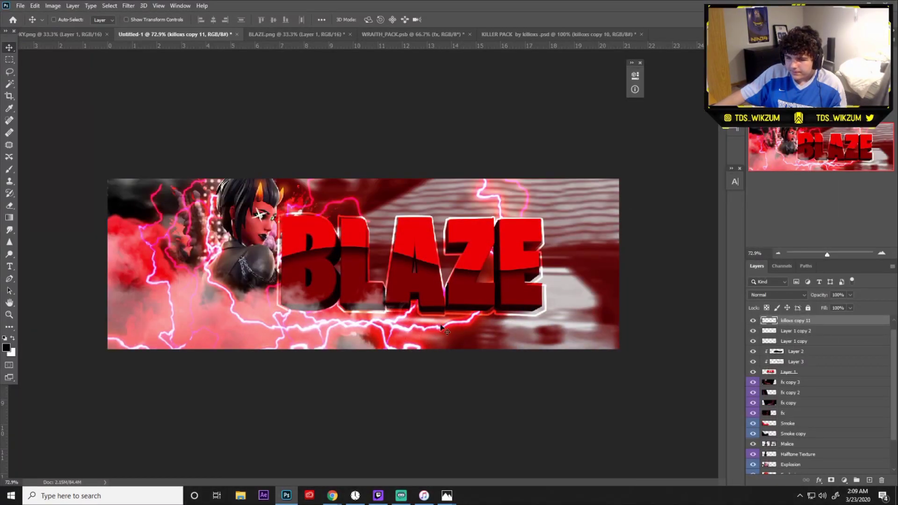
Add a new empty layer directly above the Gradient Map 1 layer
{"action": "scroll", "coordinate": [798, 436], "scroll_direction": "down", "scroll_amount": 2}
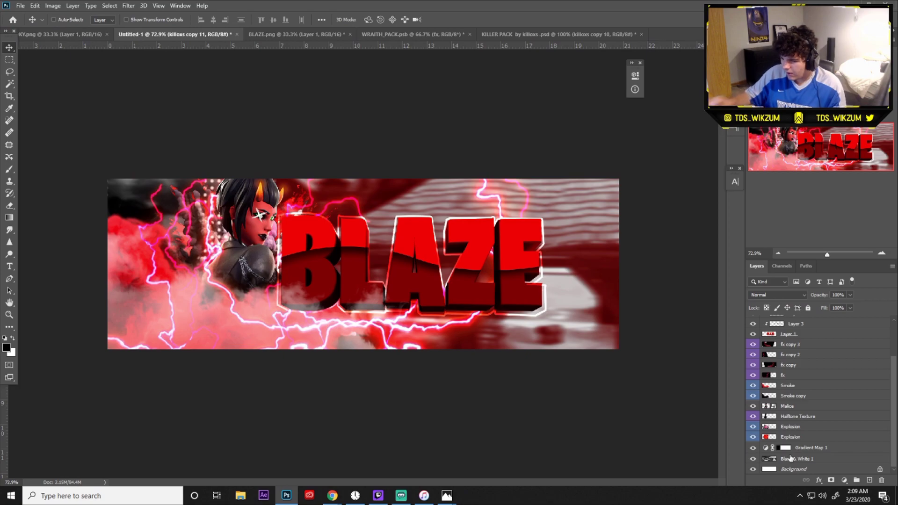
{"action": "left_click", "coordinate": [797, 451]}
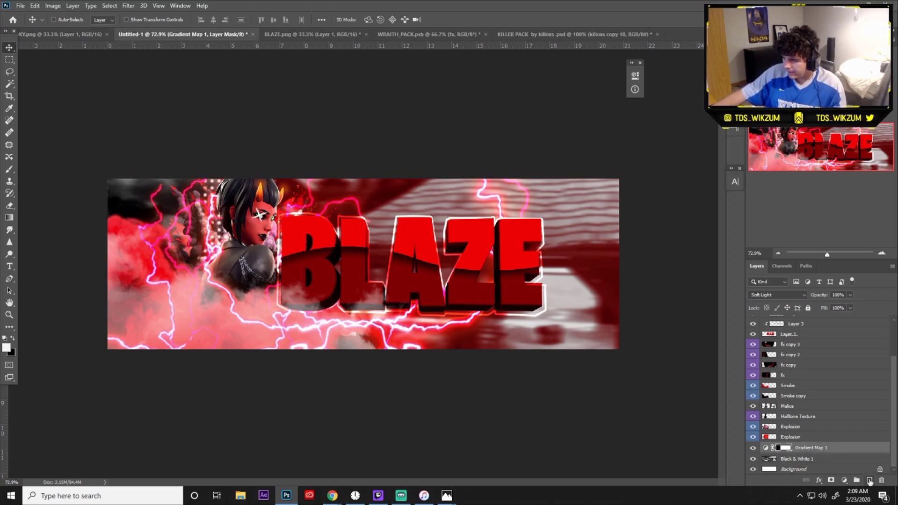
{"action": "left_click", "coordinate": [868, 480]}
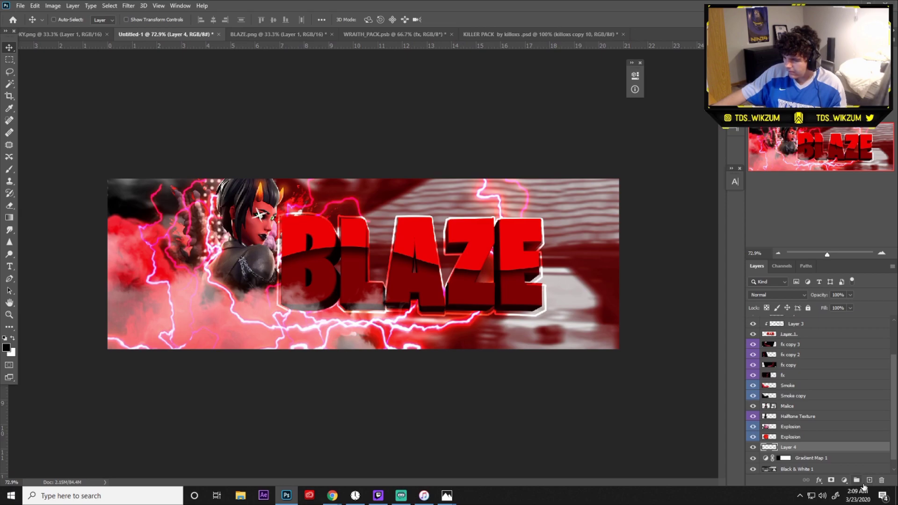
Paint black with a soft 600-pixel brush on the new layer to darken the background edges around the title and character
{"action": "left_click", "coordinate": [9, 169]}
{"action": "scroll", "coordinate": [71, 187], "scroll_direction": "down", "scroll_amount": 2}
{"action": "key", "text": "bracketright"}
{"action": "key", "text": "bracketright"}
{"action": "key", "text": "bracketright"}
{"action": "key", "text": "bracketright"}
{"action": "key", "text": "bracketright"}
{"action": "key", "text": "bracketright"}
{"action": "key", "text": "bracketright"}
{"action": "key", "text": "bracketright"}
{"action": "key", "text": "bracketright"}
{"action": "key", "text": "bracketright"}
{"action": "key", "text": "bracketright"}
{"action": "key", "text": "bracketright"}
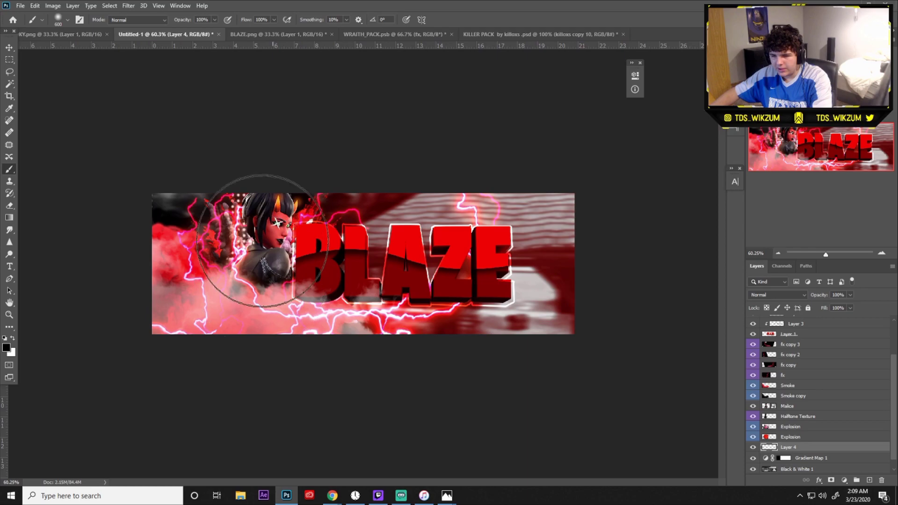
{"action": "mouse_move", "coordinate": [278, 367]}
{"action": "left_mouse_down"}
{"action": "mouse_move", "coordinate": [483, 381]}
{"action": "mouse_move", "coordinate": [451, 389]}
{"action": "mouse_move", "coordinate": [592, 384]}
{"action": "mouse_move", "coordinate": [625, 341]}
{"action": "mouse_move", "coordinate": [624, 109]}
{"action": "mouse_move", "coordinate": [634, 369]}
{"action": "mouse_move", "coordinate": [582, 134]}
{"action": "mouse_move", "coordinate": [343, 134]}
{"action": "mouse_move", "coordinate": [587, 138]}
{"action": "mouse_move", "coordinate": [422, 140]}
{"action": "mouse_move", "coordinate": [264, 113]}
{"action": "mouse_move", "coordinate": [218, 325]}
{"action": "left_mouse_up"}
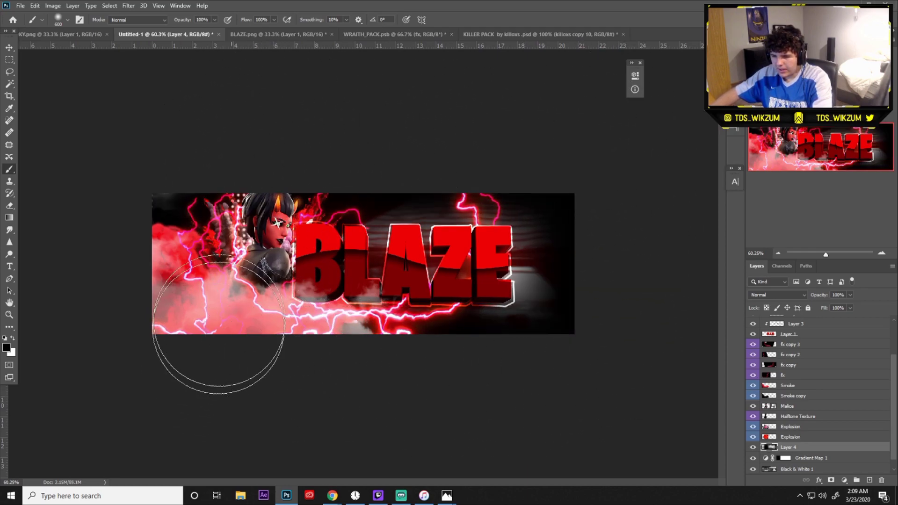
{"action": "left_click", "coordinate": [803, 449], "text": "alt"}
{"action": "left_click", "coordinate": [802, 453], "text": "alt"}
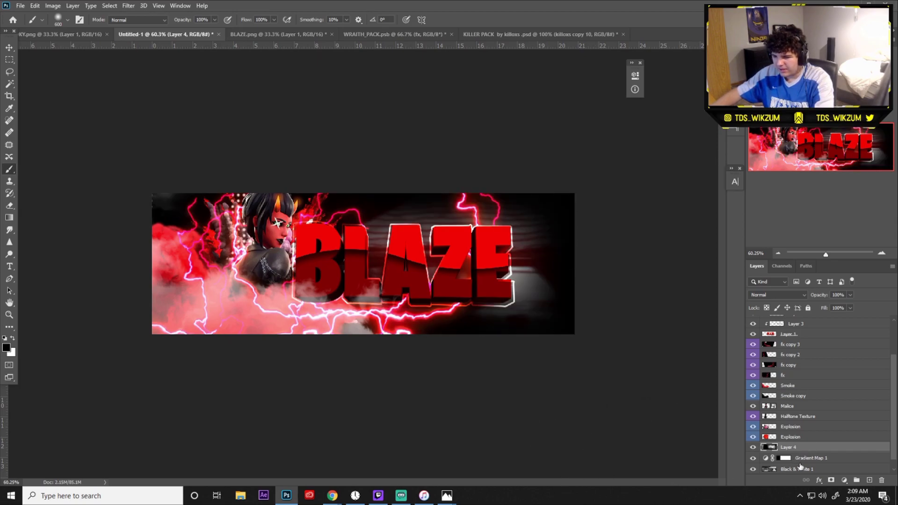
{"action": "scroll", "coordinate": [799, 466], "scroll_direction": "down", "scroll_amount": 1}
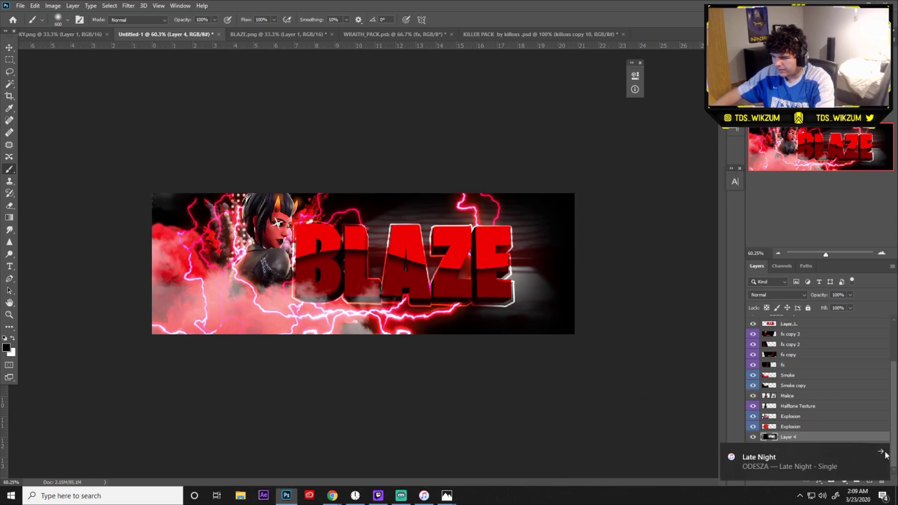
{"action": "left_click", "coordinate": [884, 452]}
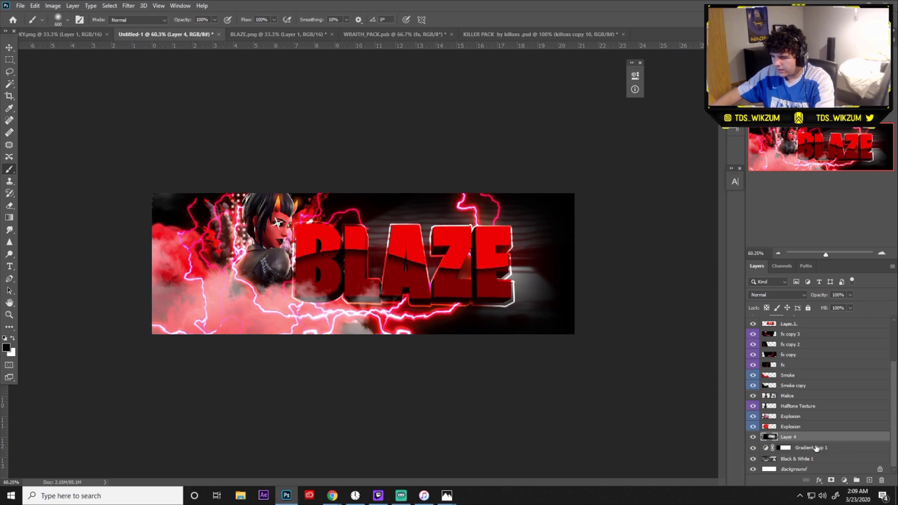
Load the Gradient Map 1 mask as a selection, invert it, clear Layer 4's black paint inside it and deselect
{"action": "left_click", "coordinate": [790, 449], "text": "ctrl"}
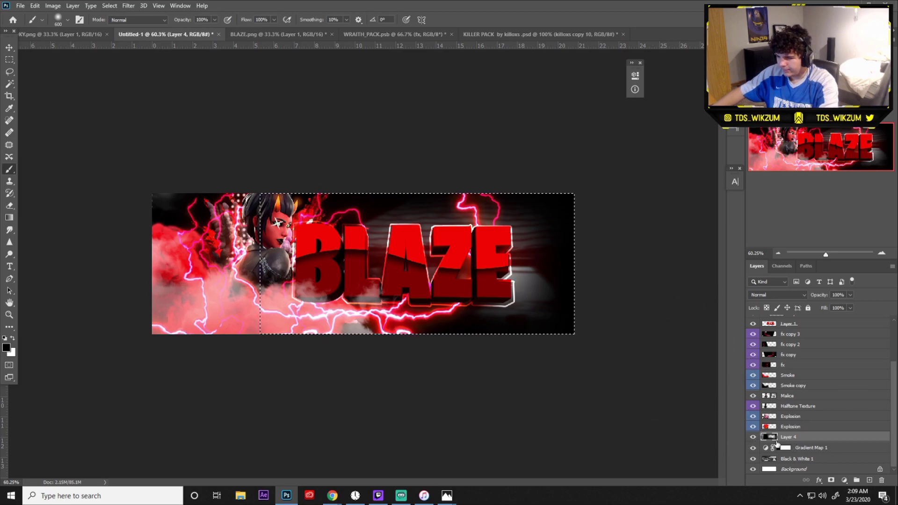
{"action": "left_click", "coordinate": [10, 59]}
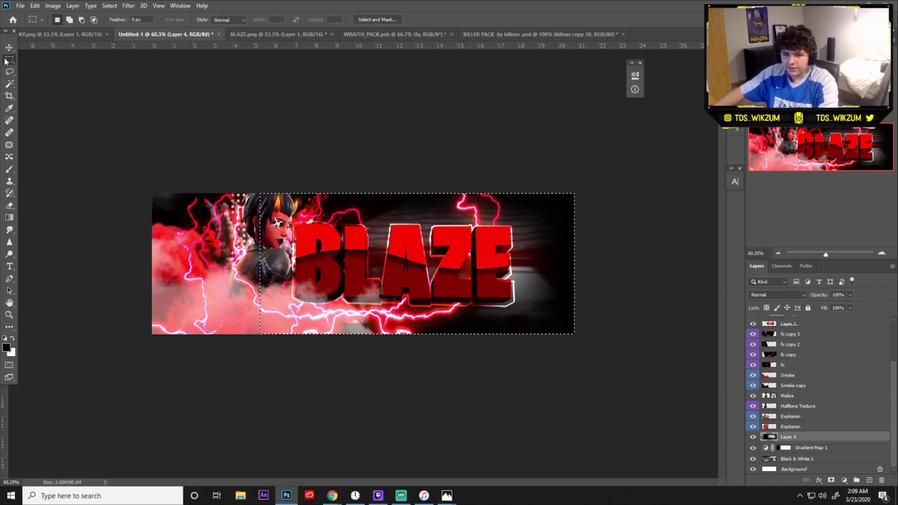
{"action": "right_click", "coordinate": [251, 256]}
{"action": "left_click", "coordinate": [278, 268]}
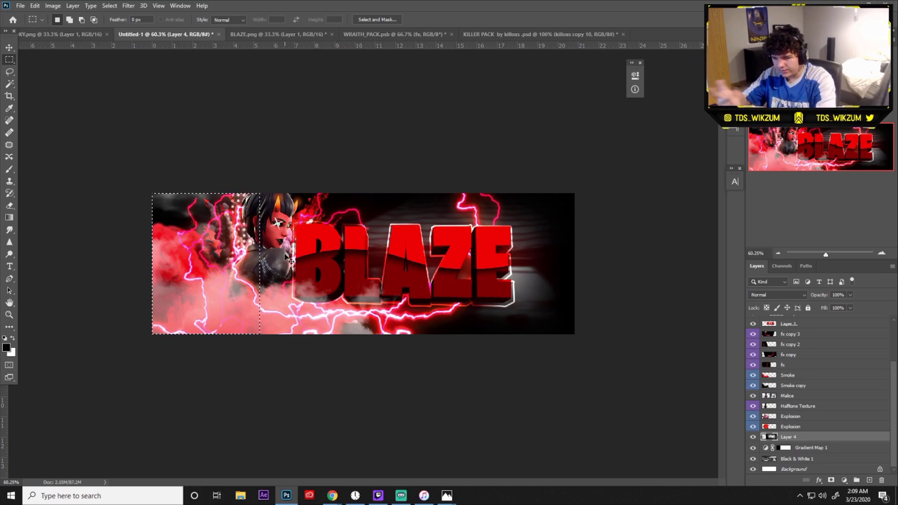
{"action": "key", "text": "ctrl+d"}
Set the opacity of the black shading on Layer 4 to 99%
{"action": "scroll", "coordinate": [211, 218], "scroll_direction": "down", "scroll_amount": 1}
{"action": "scroll", "coordinate": [200, 253], "scroll_direction": "up", "scroll_amount": 2}
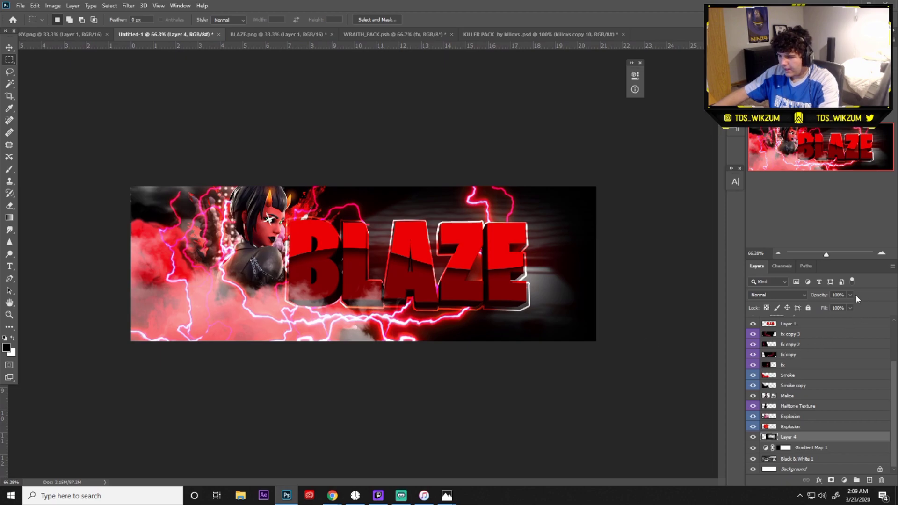
{"action": "mouse_move", "coordinate": [849, 299]}
{"action": "left_mouse_down"}
{"action": "mouse_move", "coordinate": [840, 304]}
{"action": "mouse_move", "coordinate": [850, 304]}
{"action": "left_mouse_up"}
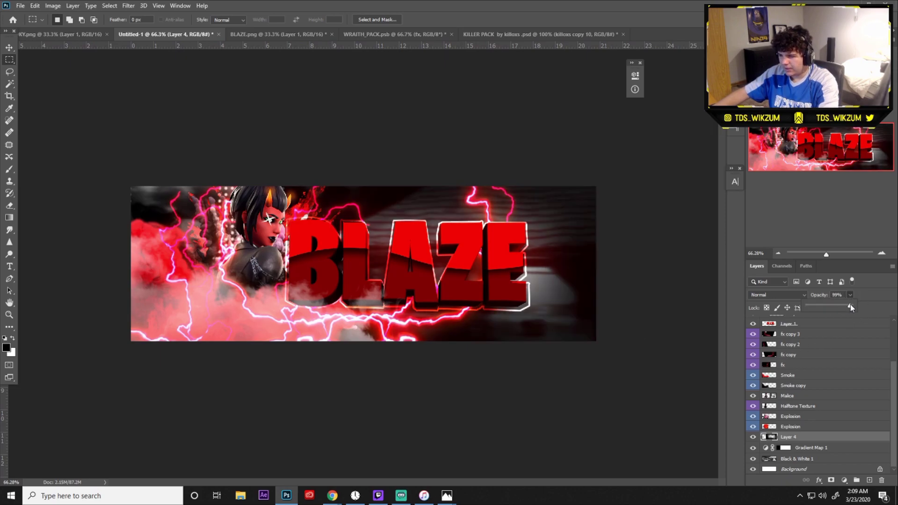
{"action": "scroll", "coordinate": [659, 308], "scroll_direction": "up", "scroll_amount": 2}
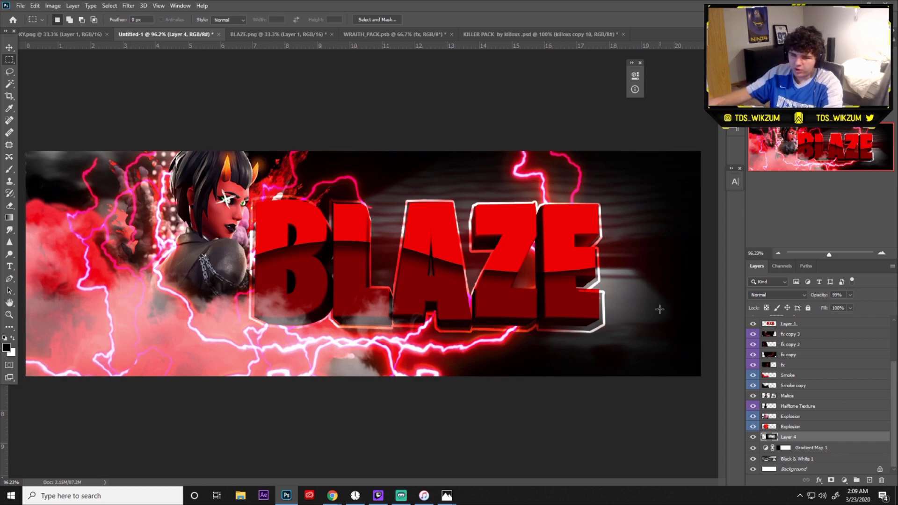
Duplicate the Malice character layer and place the copy directly below the Halftone Texture layer
{"action": "scroll", "coordinate": [791, 407], "scroll_direction": "up", "scroll_amount": 1}
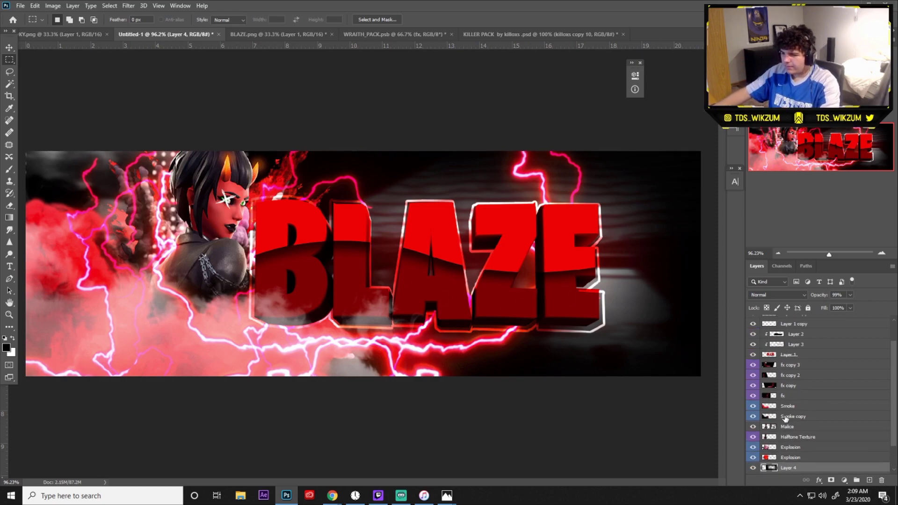
{"action": "scroll", "coordinate": [781, 365], "scroll_direction": "up", "scroll_amount": 1}
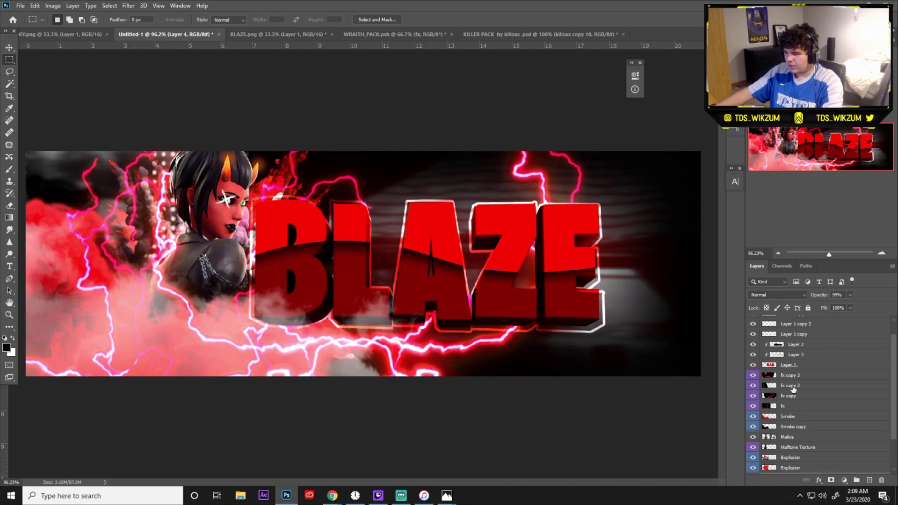
{"action": "scroll", "coordinate": [797, 407], "scroll_direction": "down", "scroll_amount": 2}
{"action": "left_click_drag", "start_coordinate": [800, 421], "coordinate": [803, 428]}
{"action": "scroll", "coordinate": [367, 281], "scroll_direction": "down", "scroll_amount": 1}
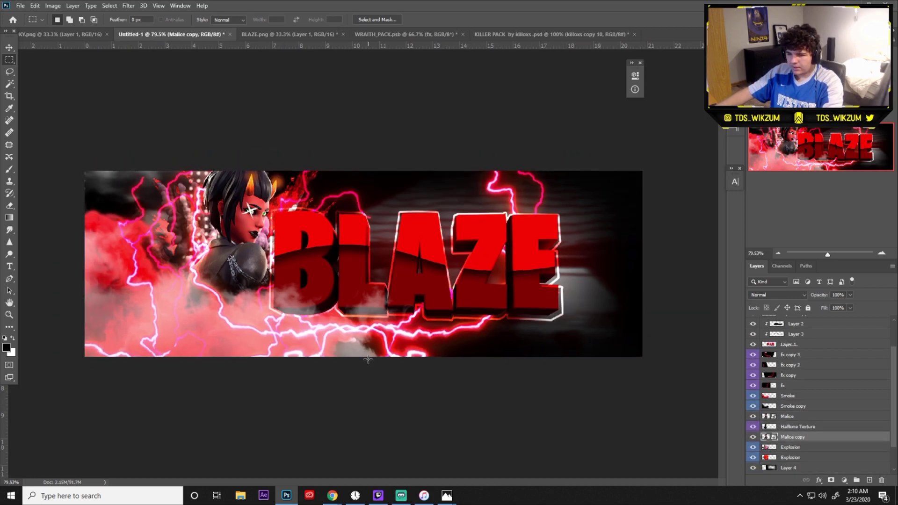
Scale the Malice copy to 176.52% and position it so its face fills the banner's upper-left corner
{"action": "key", "text": "ctrl+t"}
{"action": "left_click_drag", "start_coordinate": [441, 367], "coordinate": [599, 364]}
{"action": "scroll", "coordinate": [397, 386], "scroll_direction": "down", "scroll_amount": 2}
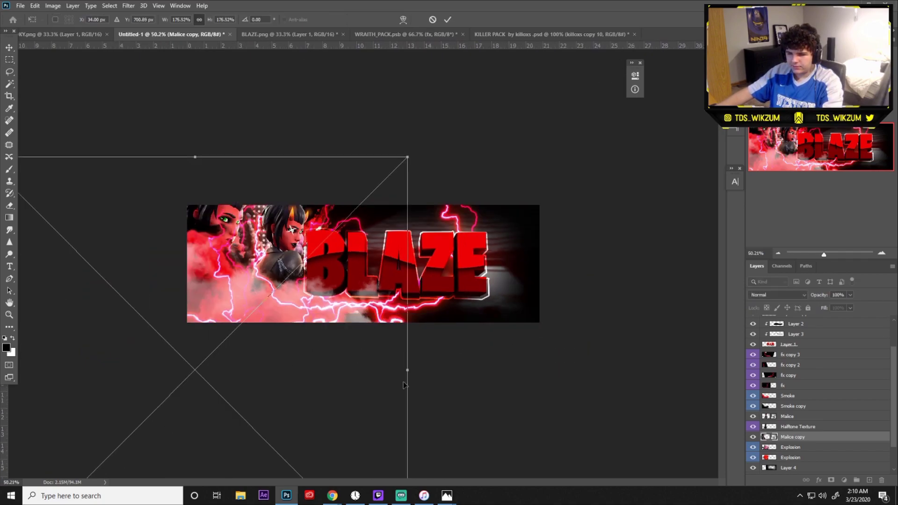
{"action": "left_click_drag", "start_coordinate": [326, 366], "coordinate": [335, 359]}
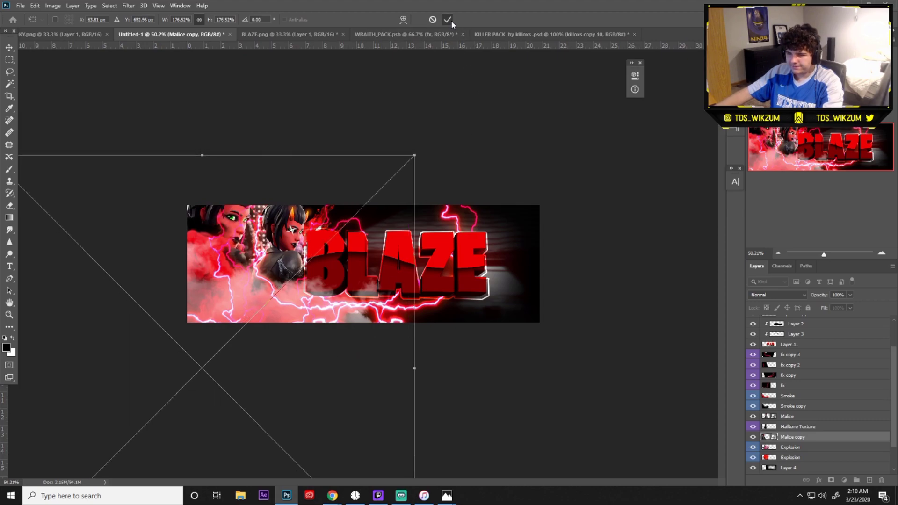
{"action": "left_click", "coordinate": [447, 19]}
{"action": "scroll", "coordinate": [363, 263], "scroll_direction": "up", "scroll_amount": 2}
{"action": "scroll", "coordinate": [275, 256], "scroll_direction": "up", "scroll_amount": 1}
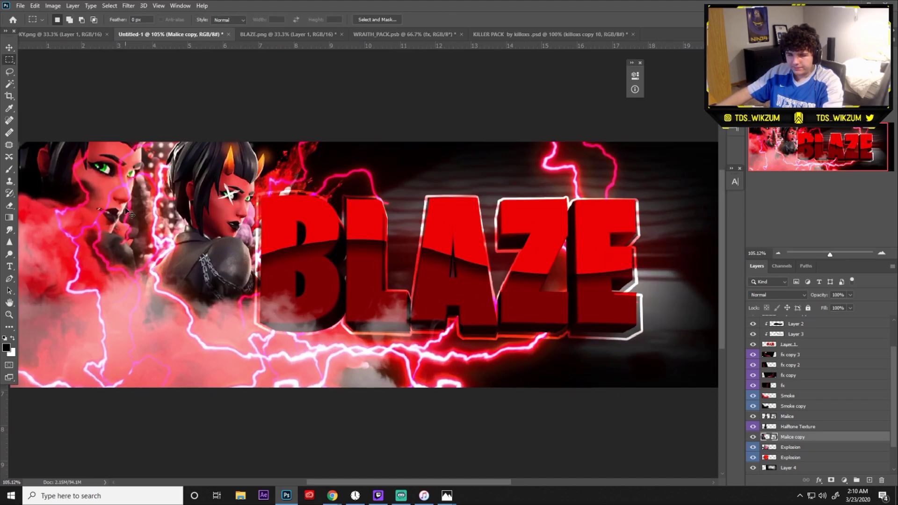
Shift the enlarged Malice copy slightly up and left and keep its blend mode at Normal after previewing others
{"action": "key", "text": "ctrl+comma"}
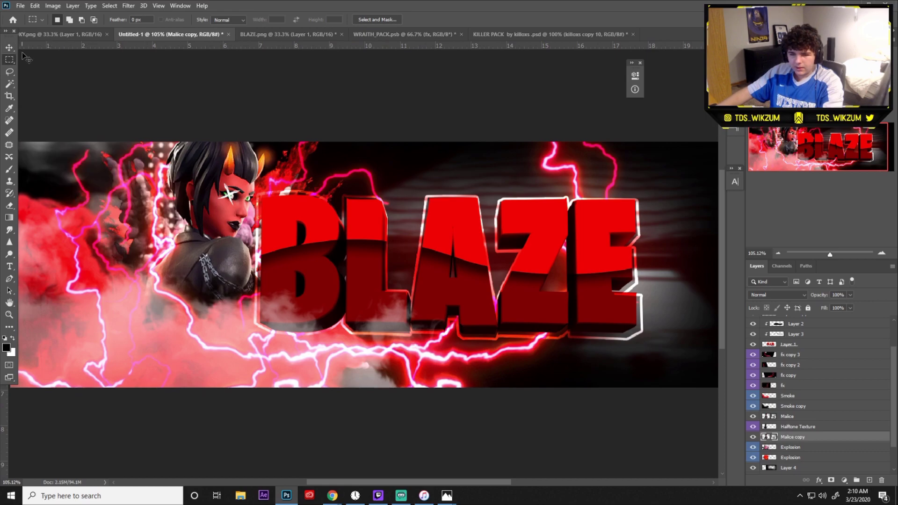
{"action": "key", "text": "ctrl+comma"}
{"action": "left_click", "coordinate": [9, 47]}
{"action": "left_click_drag", "start_coordinate": [110, 168], "coordinate": [100, 162]}
{"action": "left_click", "coordinate": [772, 298]}
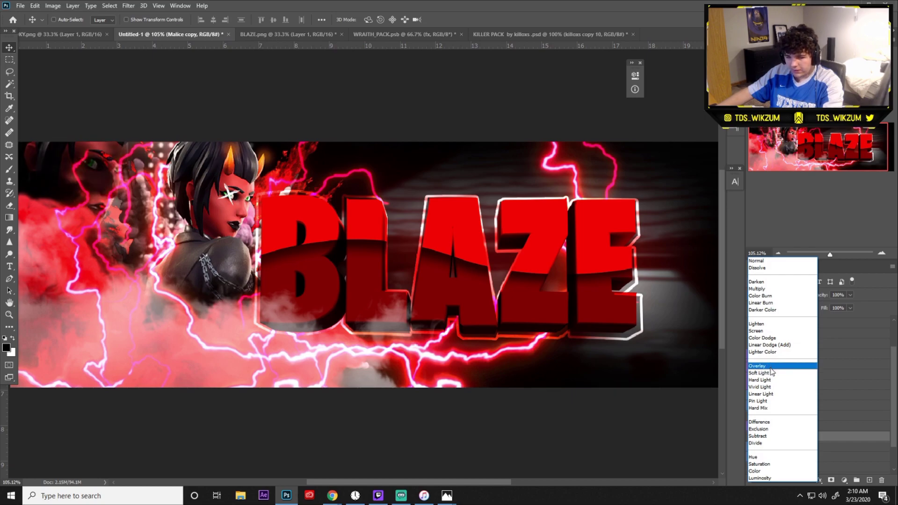
{"action": "left_click", "coordinate": [760, 265]}
Add a default Black & White adjustment above the Malice copy, clip it to that layer and keep it in Normal mode
{"action": "left_click", "coordinate": [844, 480]}
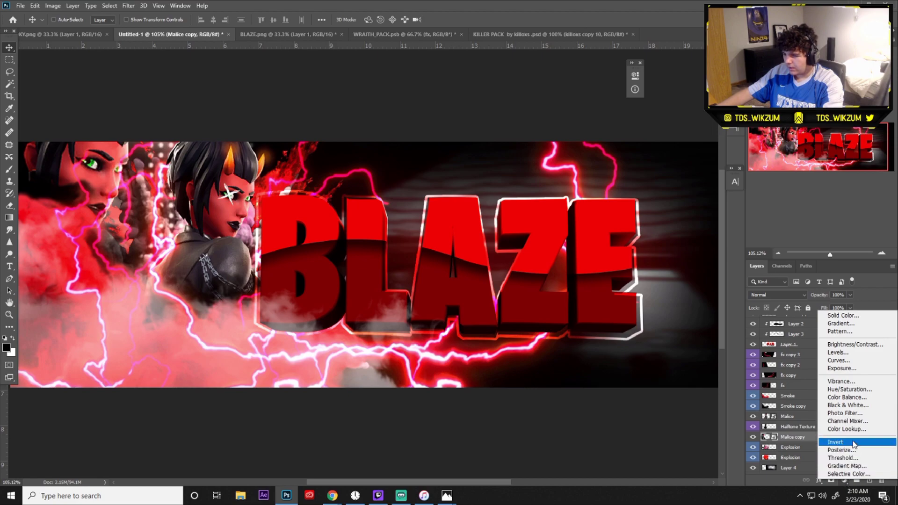
{"action": "left_click", "coordinate": [847, 405]}
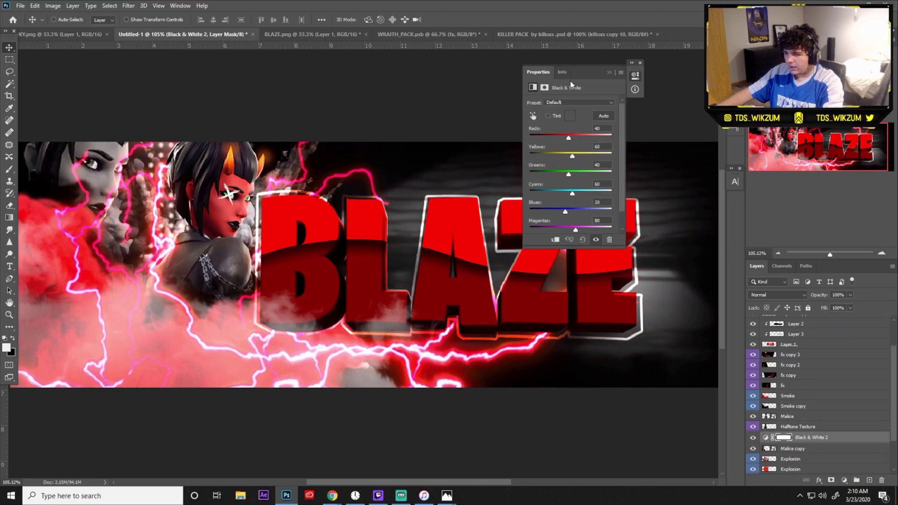
{"action": "left_click", "coordinate": [608, 73]}
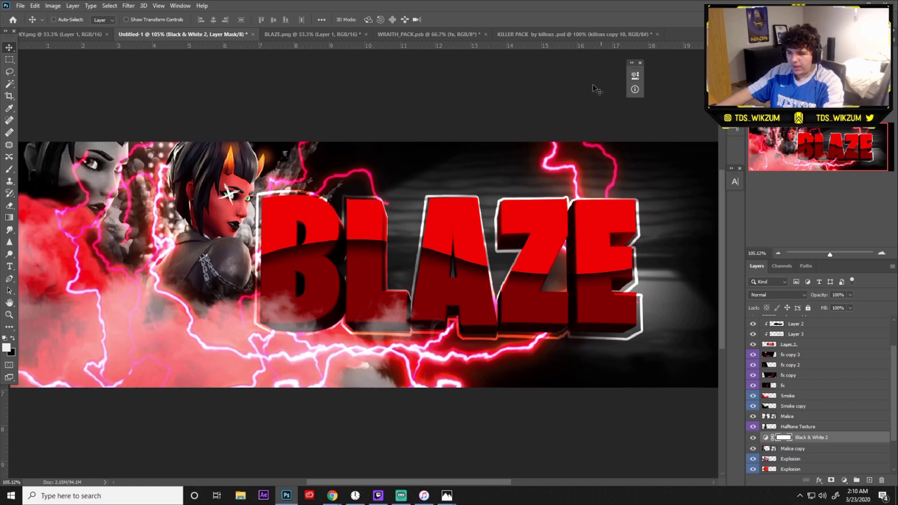
{"action": "left_click", "coordinate": [821, 438], "text": "alt"}
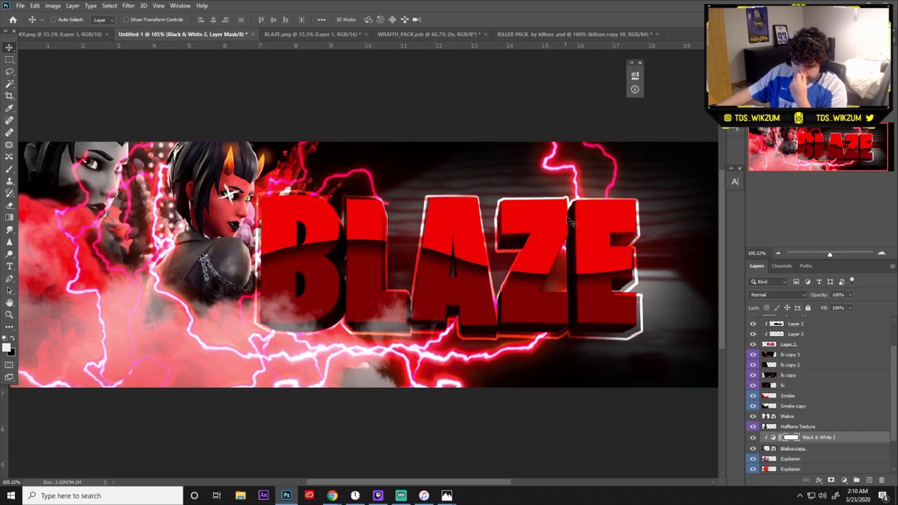
{"action": "left_click", "coordinate": [762, 296]}
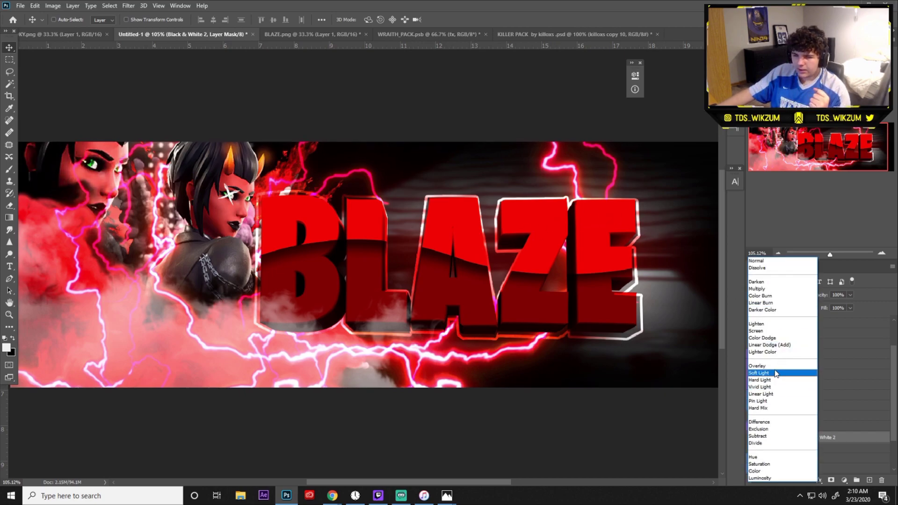
{"action": "left_click", "coordinate": [756, 261]}
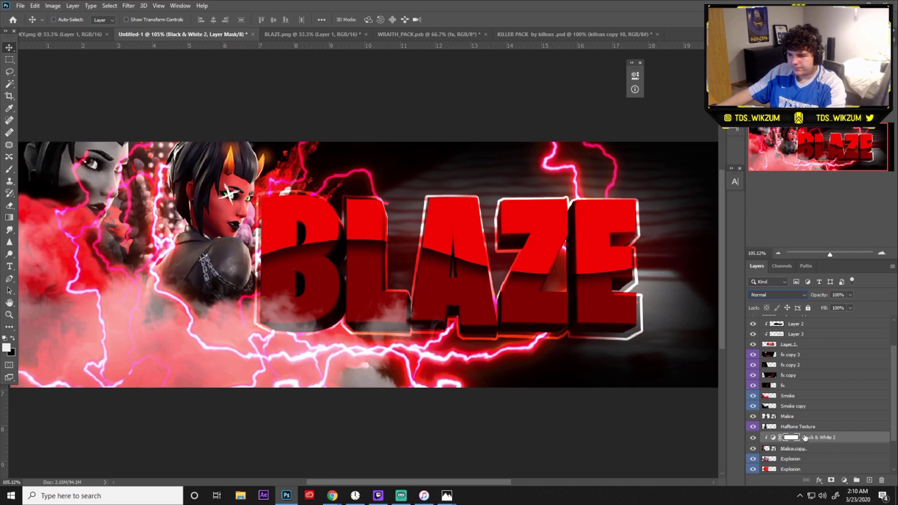
Set the blend mode of the Malice copy layer to Linear Light
{"action": "key", "text": "alt+bracketleft"}
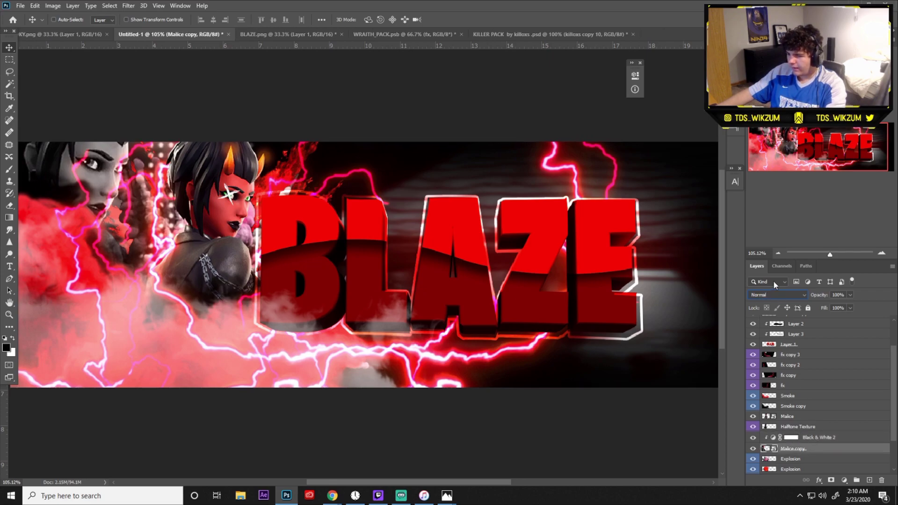
{"action": "left_click", "coordinate": [774, 295]}
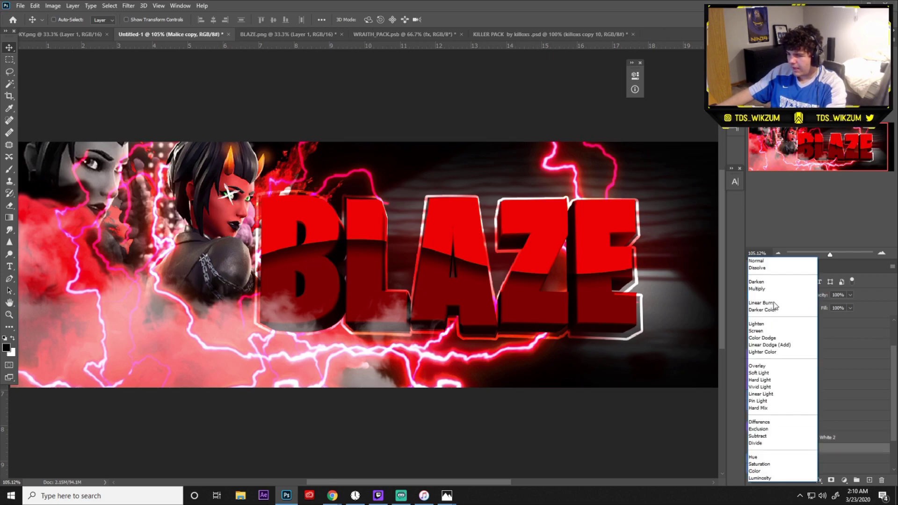
{"action": "left_click", "coordinate": [765, 394]}
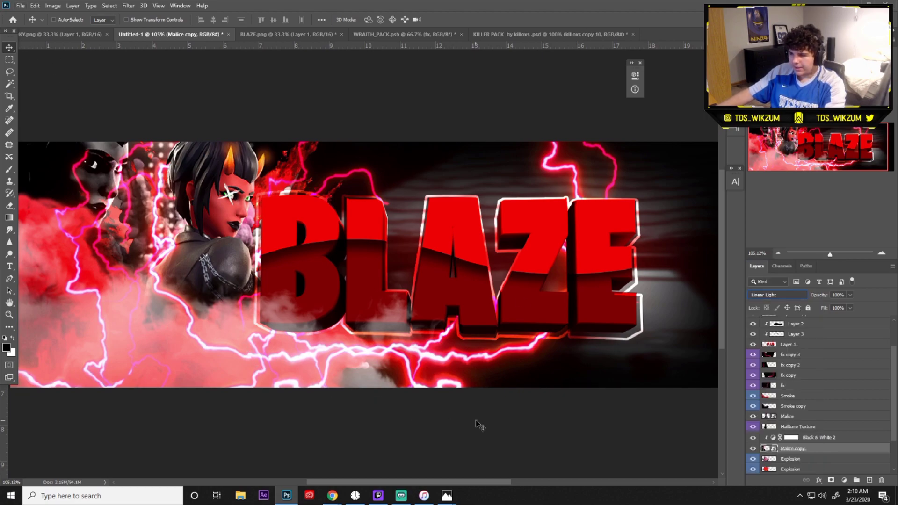
{"action": "scroll", "coordinate": [295, 196], "scroll_direction": "down", "scroll_amount": 2}
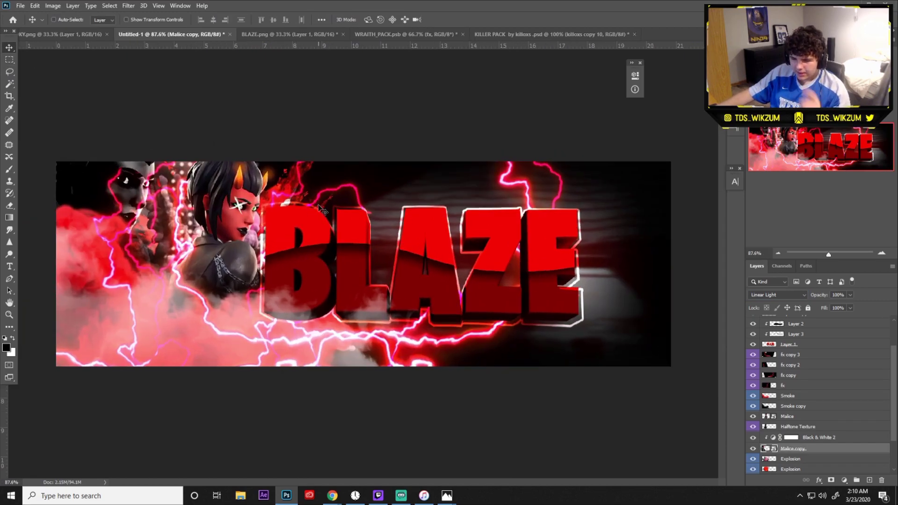
Open the finished Blaze.png reference in Photos and examine its title and texture details up close
{"action": "mouse_move", "coordinate": [446, 495]}
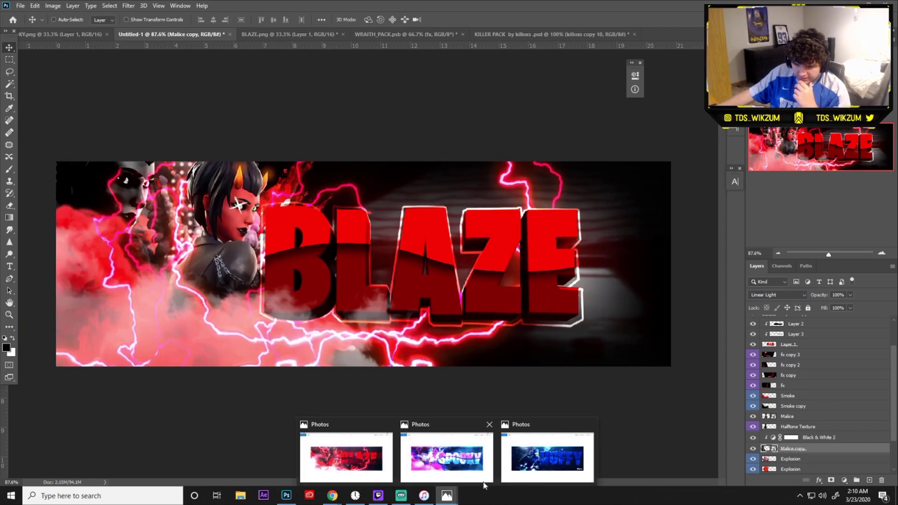
{"action": "left_click", "coordinate": [379, 453]}
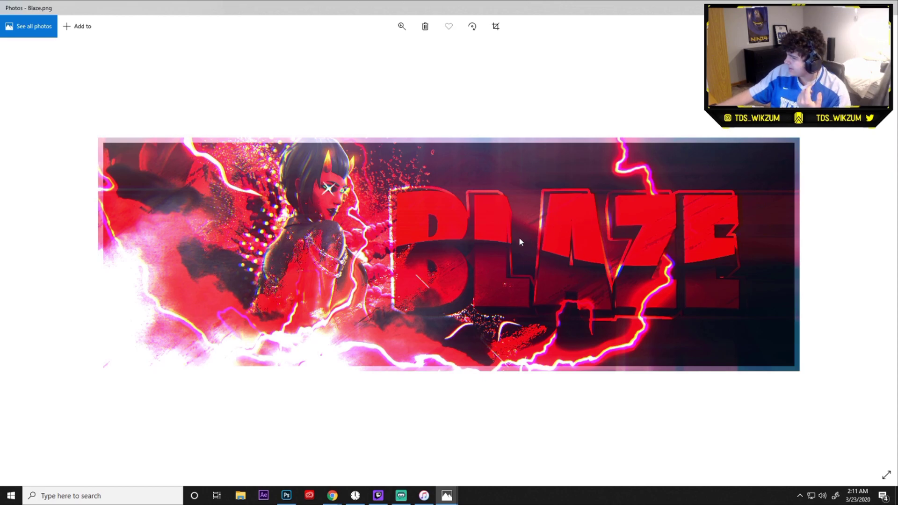
{"action": "left_click", "coordinate": [402, 26]}
{"action": "left_click_drag", "start_coordinate": [356, 50], "coordinate": [457, 61]}
{"action": "scroll", "coordinate": [466, 292], "scroll_direction": "down", "scroll_amount": 1}
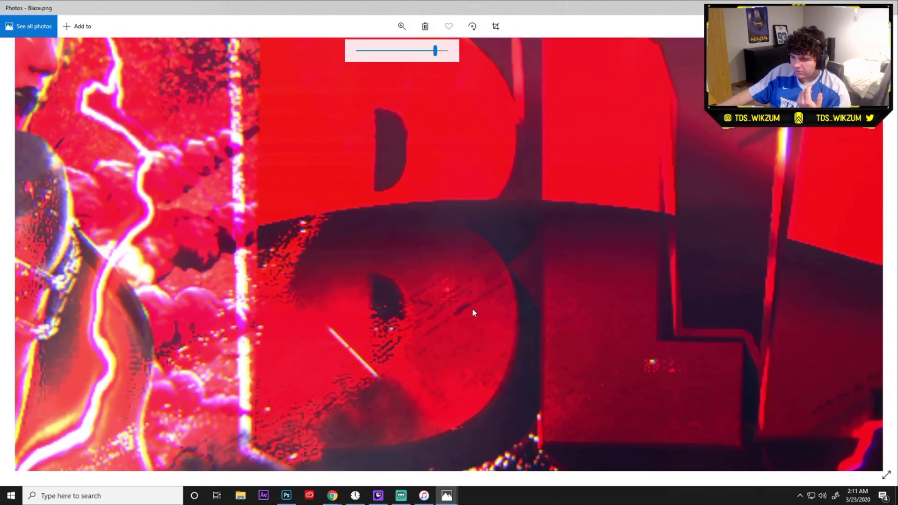
{"action": "scroll", "coordinate": [467, 310], "scroll_direction": "right", "scroll_amount": 5}
{"action": "scroll", "coordinate": [466, 309], "scroll_direction": "up", "scroll_amount": 2}
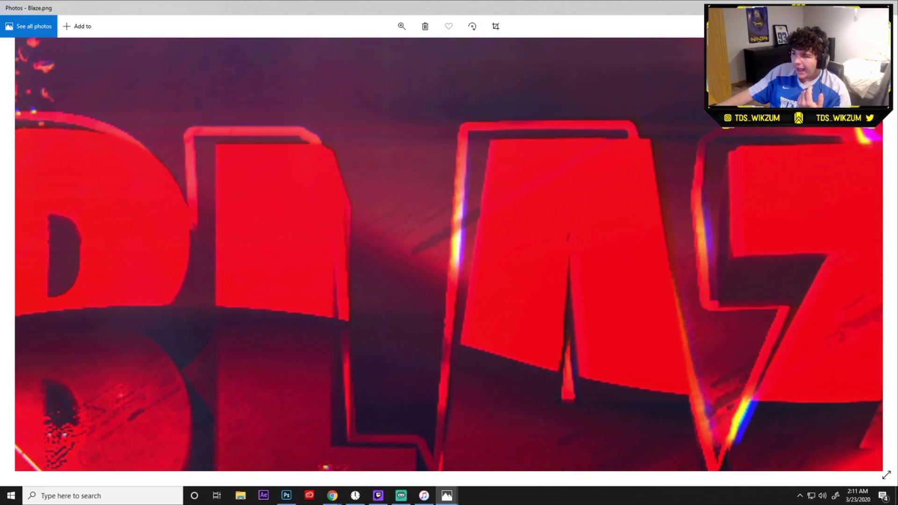
{"action": "left_click", "coordinate": [401, 26]}
{"action": "scroll", "coordinate": [390, 66], "scroll_direction": "down", "scroll_amount": 5}
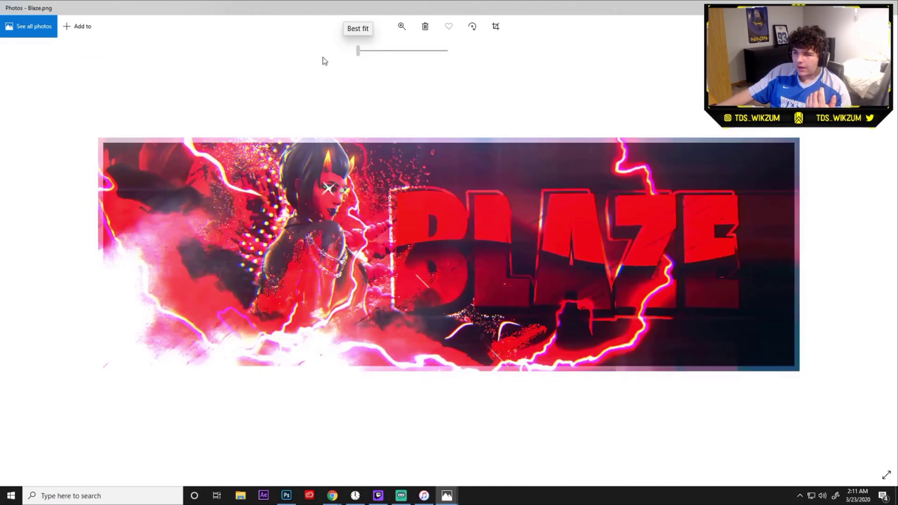
{"action": "key", "text": "alt+F4"}
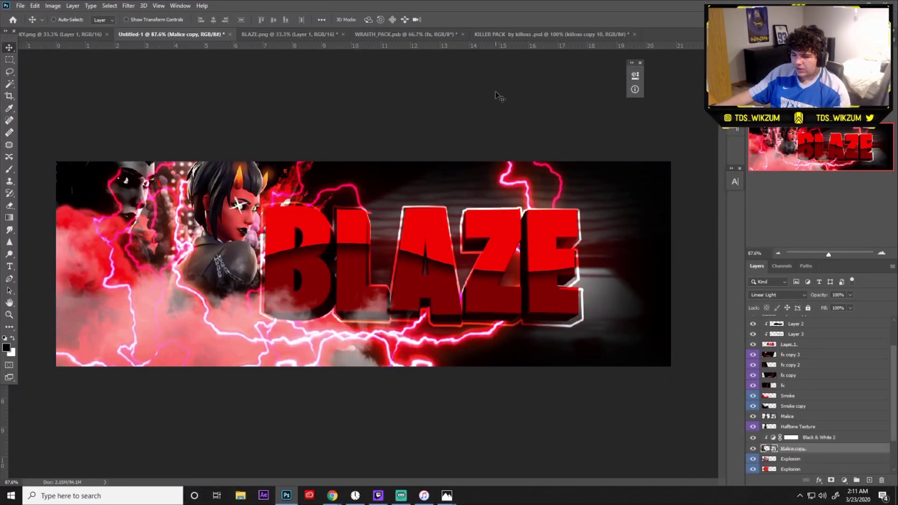
In WRAITH_PACK.psb, hide the Cartoon FX group and show the double white Brush Stroke layer in the Grunge group
{"action": "left_click", "coordinate": [382, 35]}
{"action": "left_click", "coordinate": [753, 364]}
{"action": "left_click", "coordinate": [763, 365]}
{"action": "scroll", "coordinate": [762, 374], "scroll_direction": "down", "scroll_amount": 3}
{"action": "left_click", "coordinate": [764, 363]}
{"action": "scroll", "coordinate": [767, 374], "scroll_direction": "down", "scroll_amount": 3}
{"action": "left_click", "coordinate": [752, 387]}
{"action": "left_click", "coordinate": [752, 361]}
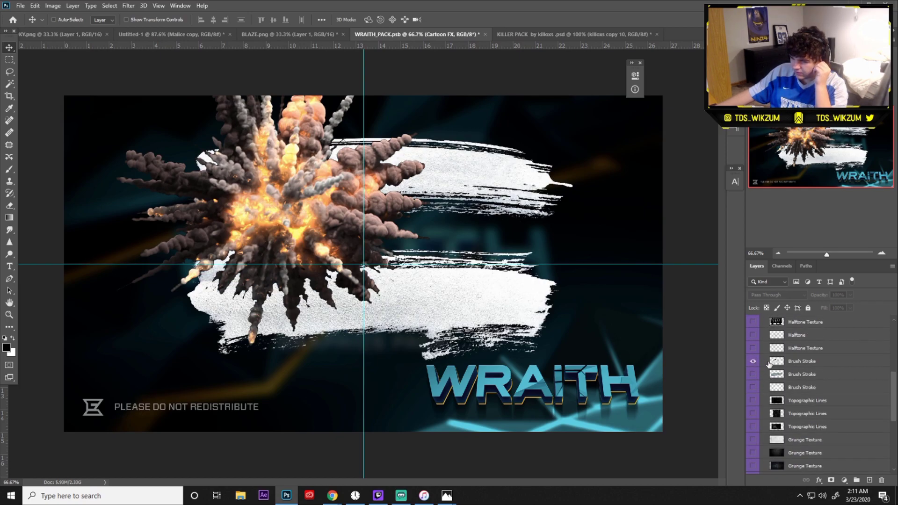
Hide the Explosions group in WRAITH_PACK.psb so it no longer covers the white brush strokes
{"action": "scroll", "coordinate": [769, 351], "scroll_direction": "up", "scroll_amount": 3}
{"action": "scroll", "coordinate": [772, 356], "scroll_direction": "up", "scroll_amount": 1}
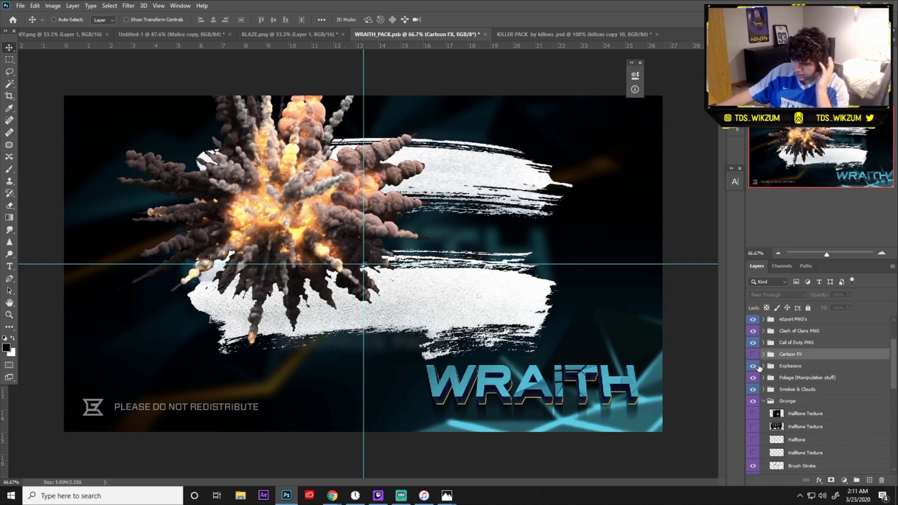
{"action": "left_click", "coordinate": [752, 365]}
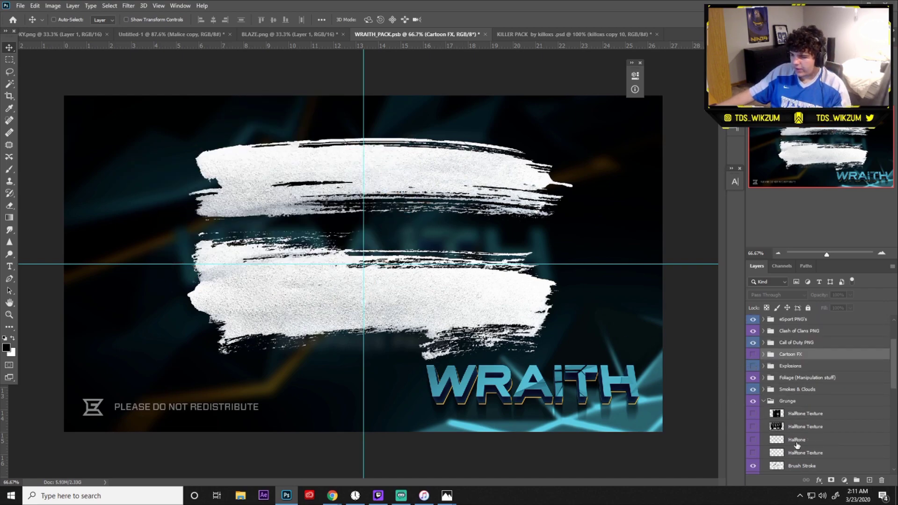
{"action": "scroll", "coordinate": [796, 442], "scroll_direction": "down", "scroll_amount": 3}
Copy the visible Brush Stroke layer from WRAITH_PACK.psb into Untitled-1 and place it at the top of the layer stack
{"action": "left_click", "coordinate": [795, 432]}
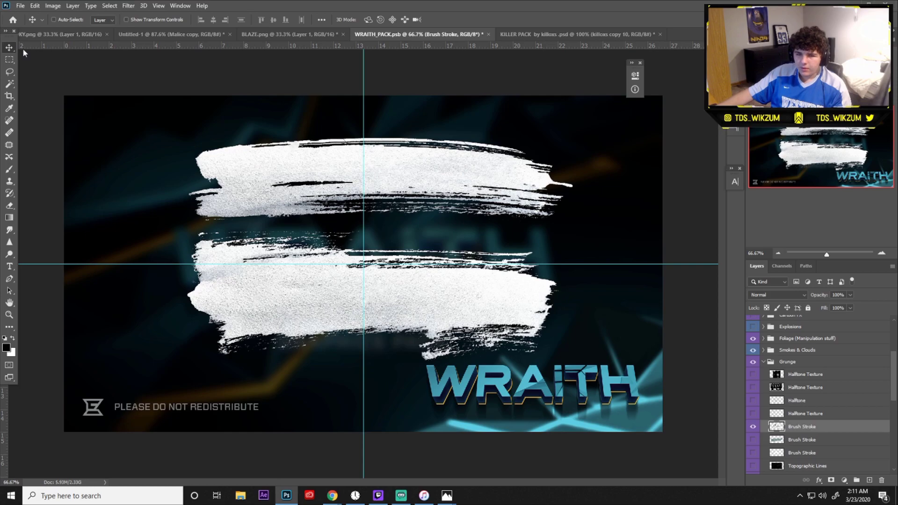
{"action": "left_click", "coordinate": [160, 35]}
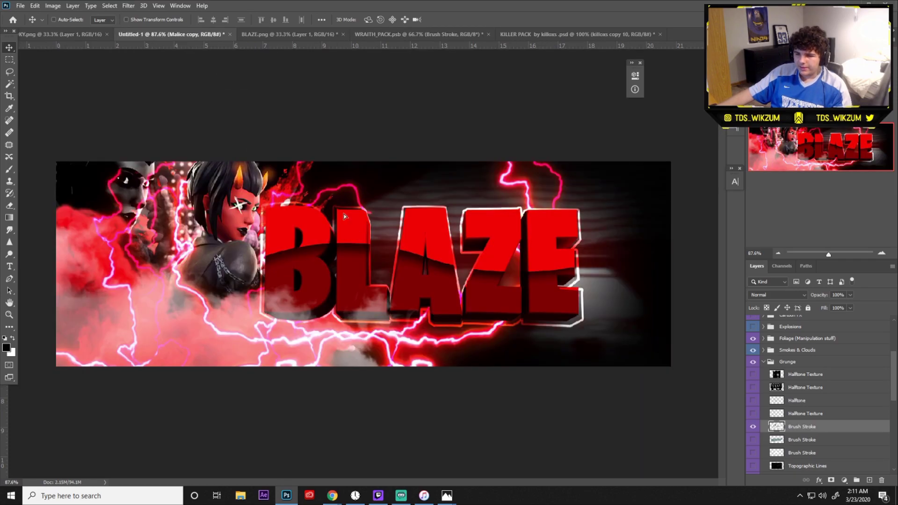
{"action": "left_click_drag", "start_coordinate": [344, 216], "coordinate": [343, 215]}
{"action": "mouse_move", "coordinate": [817, 400]}
{"action": "left_mouse_down"}
{"action": "mouse_move", "coordinate": [797, 265]}
{"action": "mouse_move", "coordinate": [793, 322]}
{"action": "left_mouse_up"}
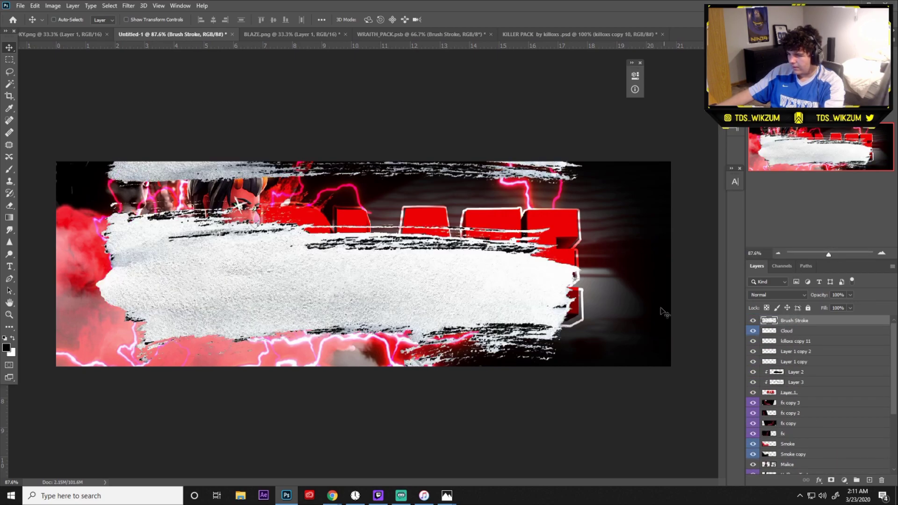
Scale the Brush Stroke layer to 151.18%, rotate it -28.81° and position it diagonally across the whole banner
{"action": "key", "text": "ctrl+minus"}
{"action": "key", "text": "ctrl+t"}
{"action": "left_click_drag", "start_coordinate": [528, 240], "coordinate": [692, 140]}
{"action": "left_click_drag", "start_coordinate": [608, 243], "coordinate": [589, 144]}
{"action": "left_click_drag", "start_coordinate": [533, 236], "coordinate": [562, 224]}
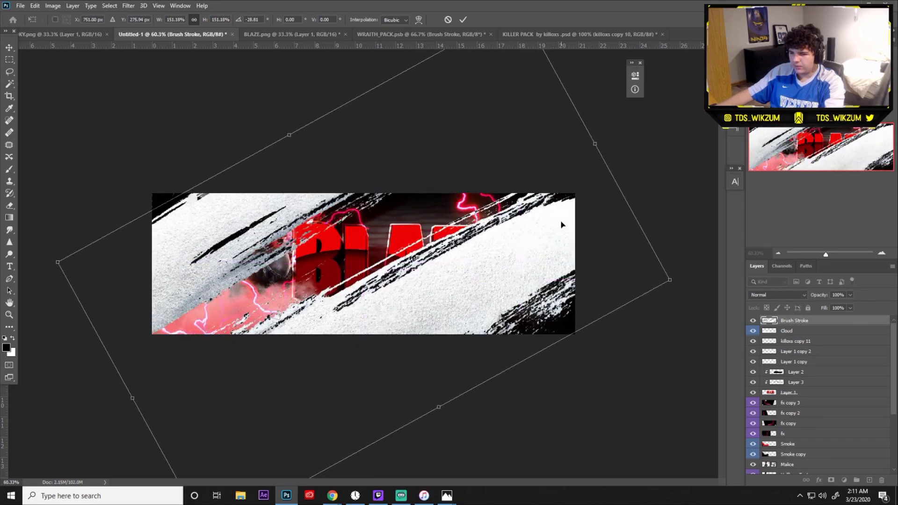
{"action": "left_click", "coordinate": [463, 19]}
{"action": "key", "text": "ctrl+0"}
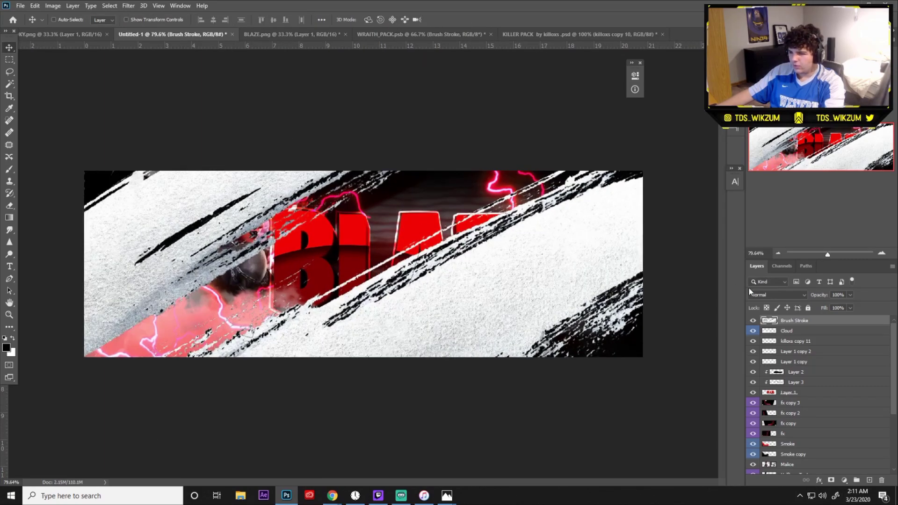
Set the Brush Stroke layer to Linear Burn and its opacity to 42%
{"action": "left_click", "coordinate": [757, 294]}
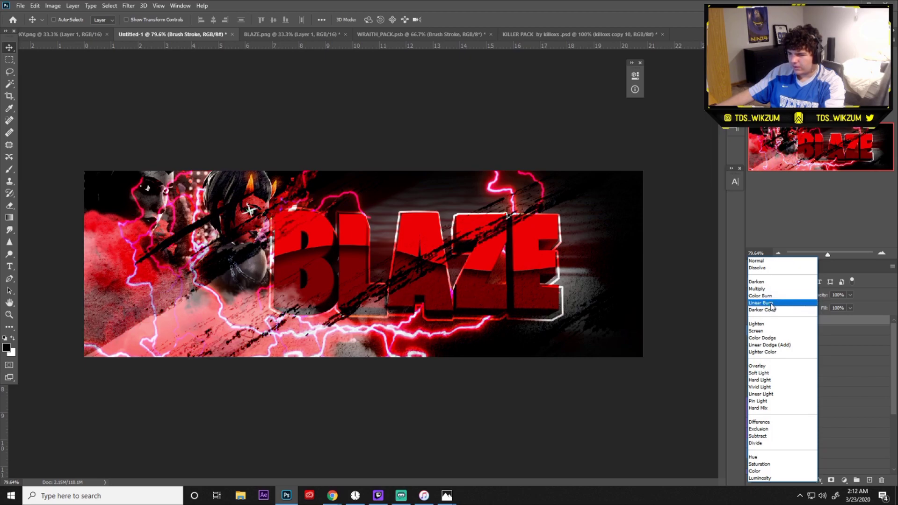
{"action": "left_click", "coordinate": [770, 304]}
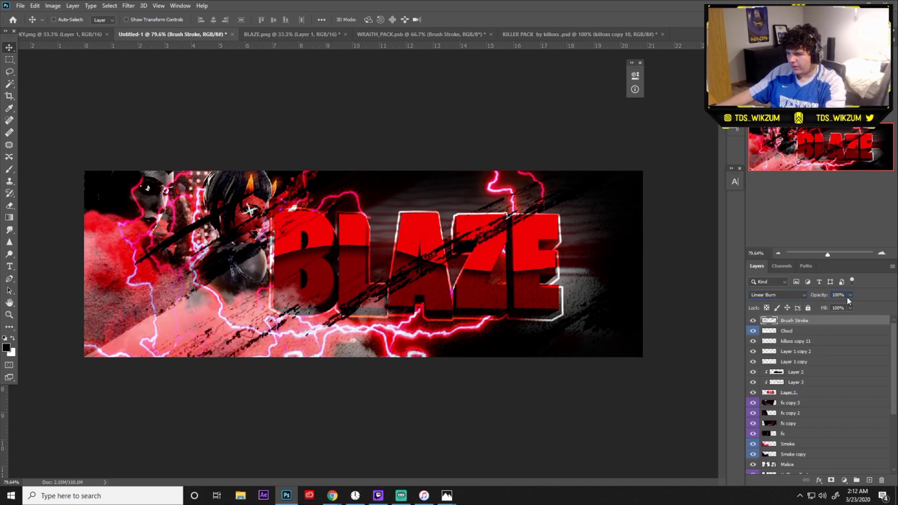
{"action": "left_click_drag", "start_coordinate": [837, 307], "coordinate": [830, 308]}
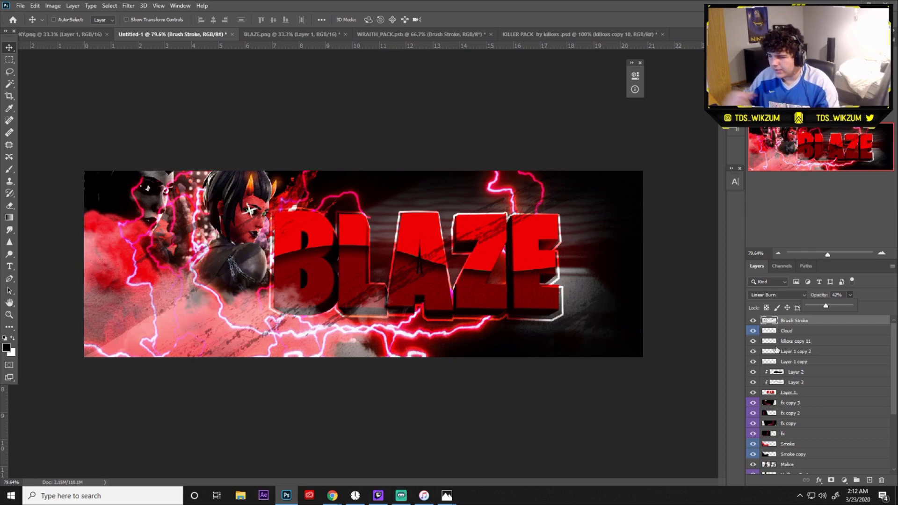
Hide and collapse the Brush group in KILLER PACK by killoxs .psd
{"action": "key", "text": "Return"}
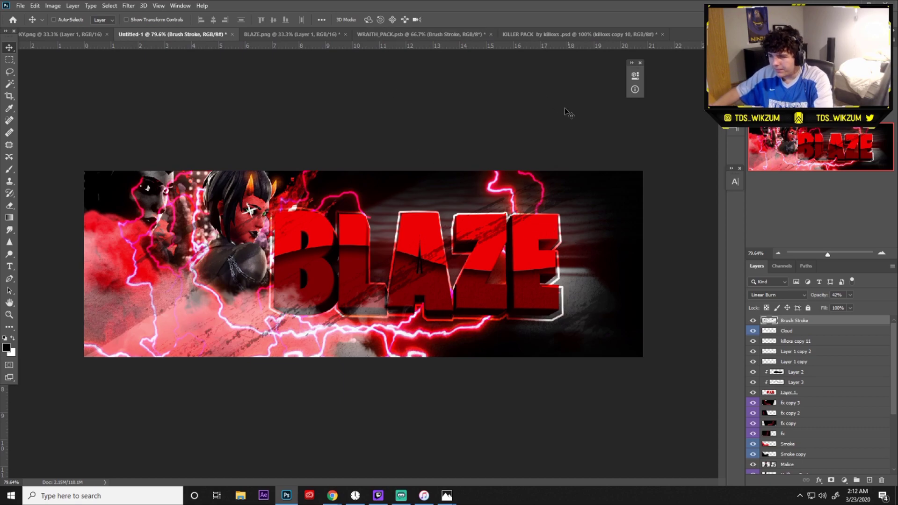
{"action": "left_click", "coordinate": [565, 35]}
{"action": "left_click", "coordinate": [752, 390]}
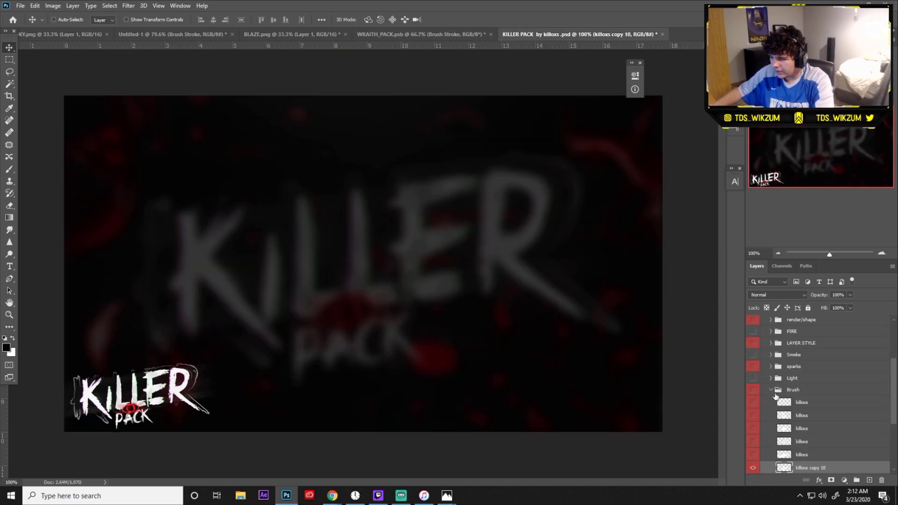
{"action": "left_click", "coordinate": [771, 391]}
{"action": "left_click", "coordinate": [770, 389]}
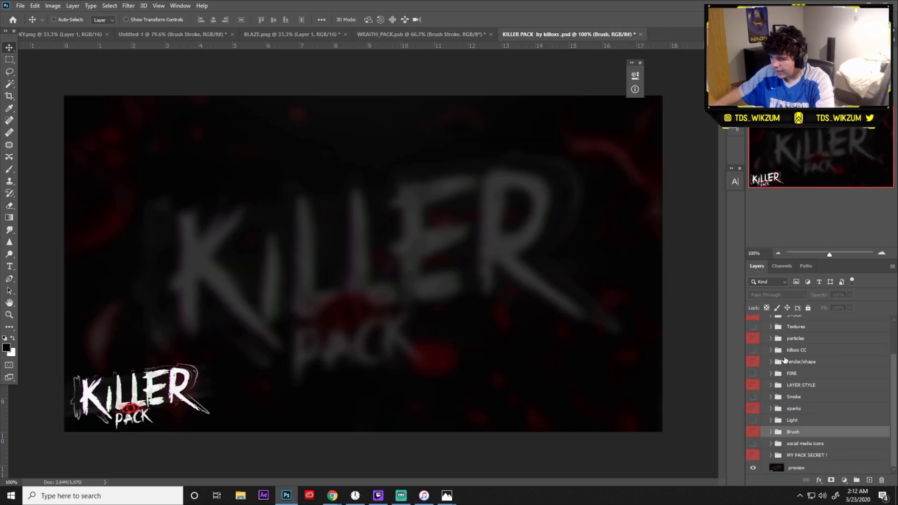
Duplicate the killoxs CC group from KILLER PACK by killoxs .psd into the Untitled-1 document
{"action": "left_click", "coordinate": [797, 351]}
{"action": "left_click", "coordinate": [753, 350]}
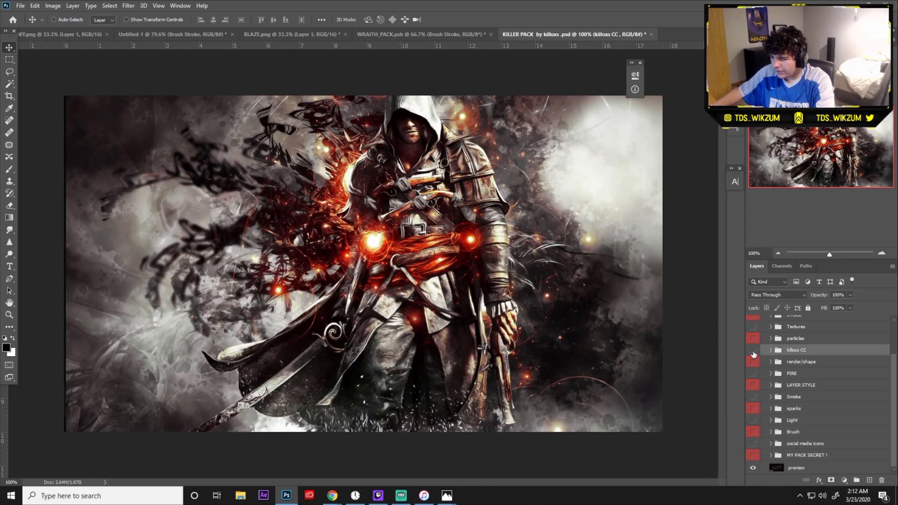
{"action": "left_click", "coordinate": [752, 350]}
{"action": "right_click", "coordinate": [816, 350]}
{"action": "left_click", "coordinate": [771, 146]}
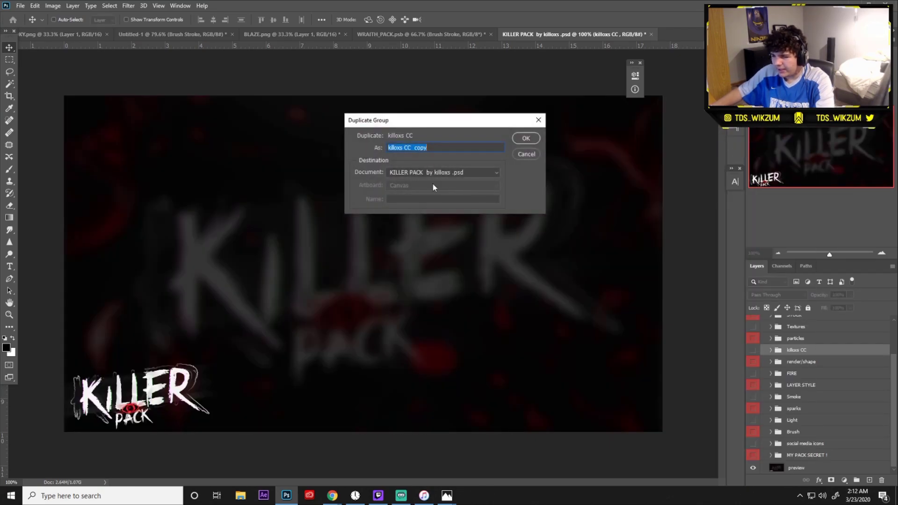
{"action": "left_click", "coordinate": [442, 172]}
{"action": "left_click", "coordinate": [434, 186]}
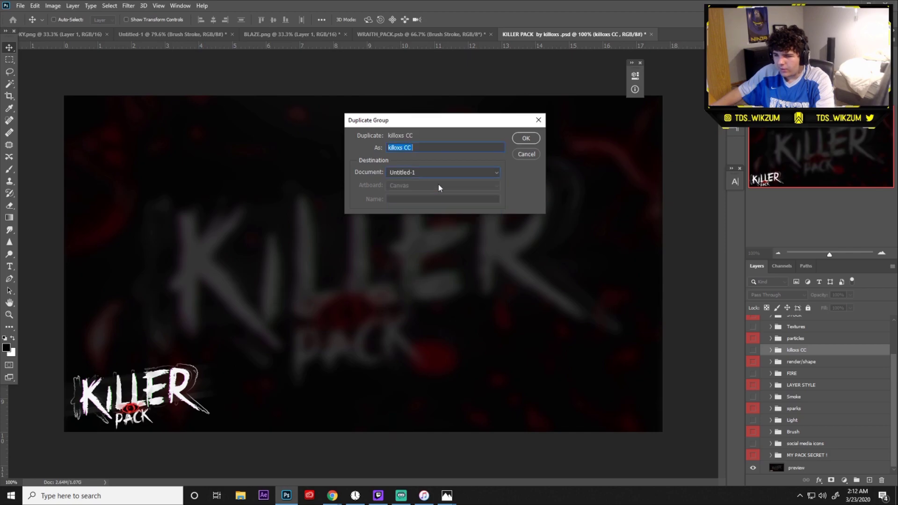
{"action": "left_click", "coordinate": [525, 138]}
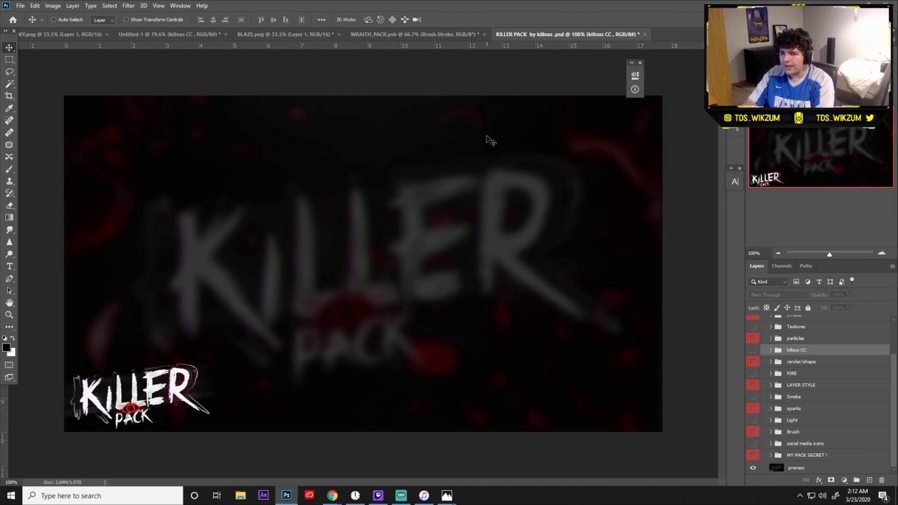
{"action": "left_click", "coordinate": [215, 35]}
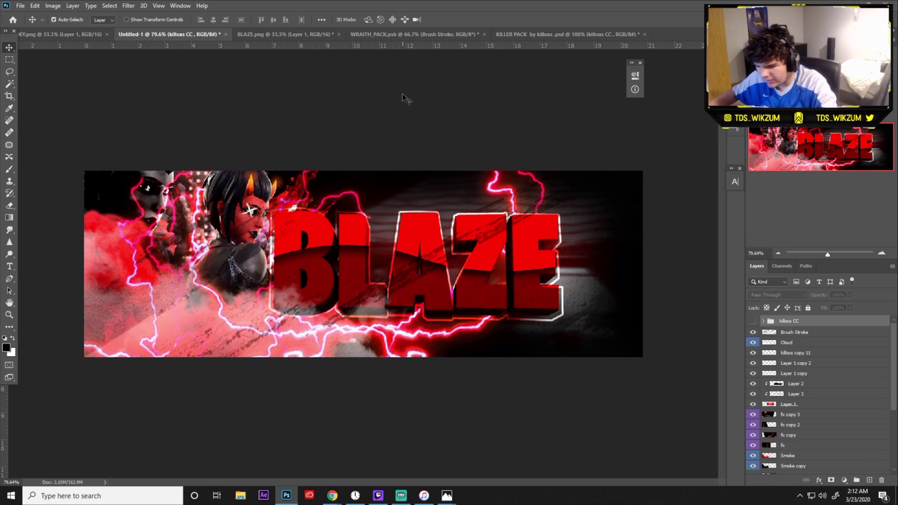
{"action": "key", "text": "ctrl+y"}
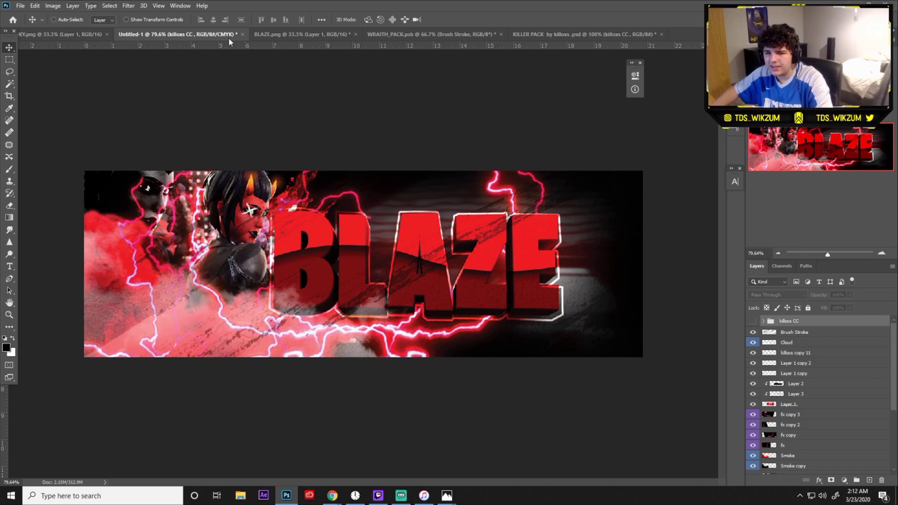
{"action": "key", "text": "ctrl"}
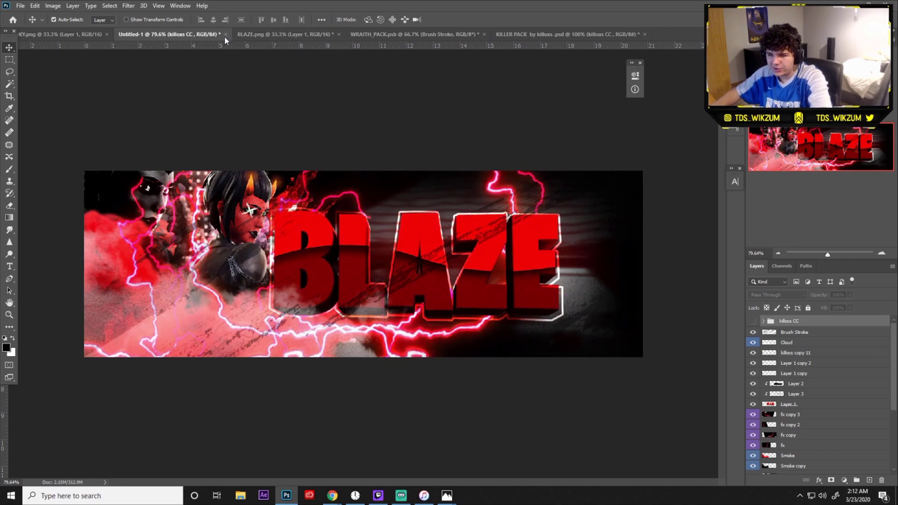
{"action": "key", "text": "ctrl+y"}
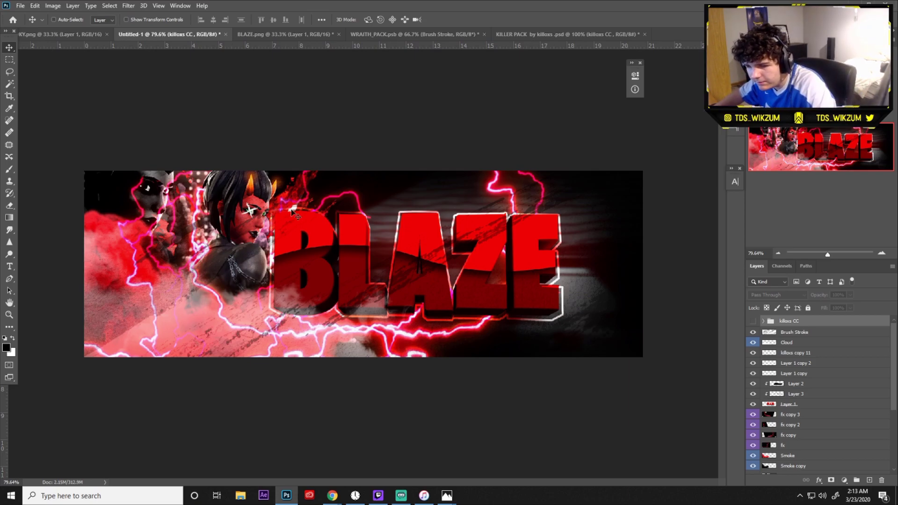
{"action": "left_click", "coordinate": [541, 36]}
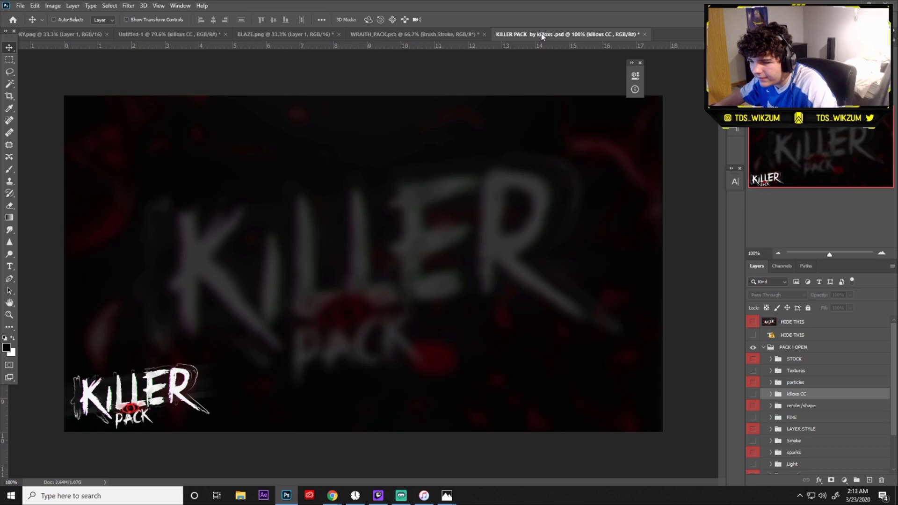
{"action": "left_click", "coordinate": [172, 37]}
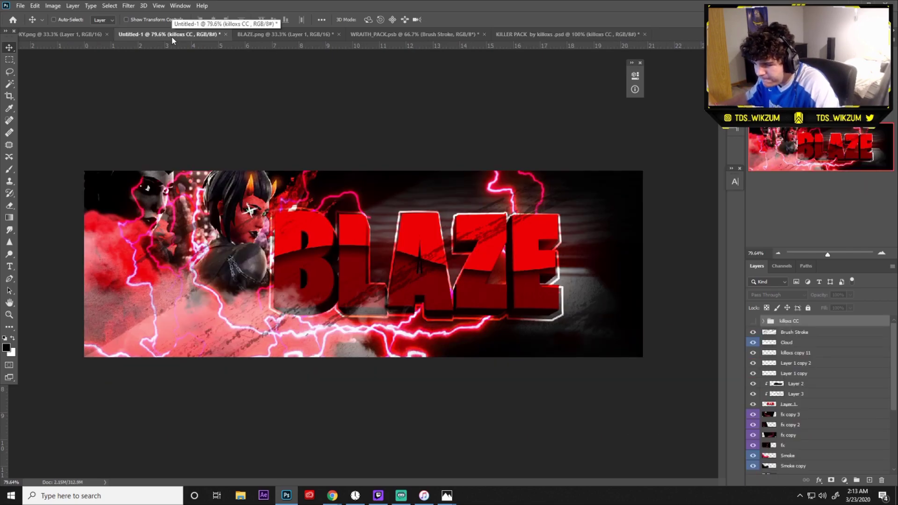
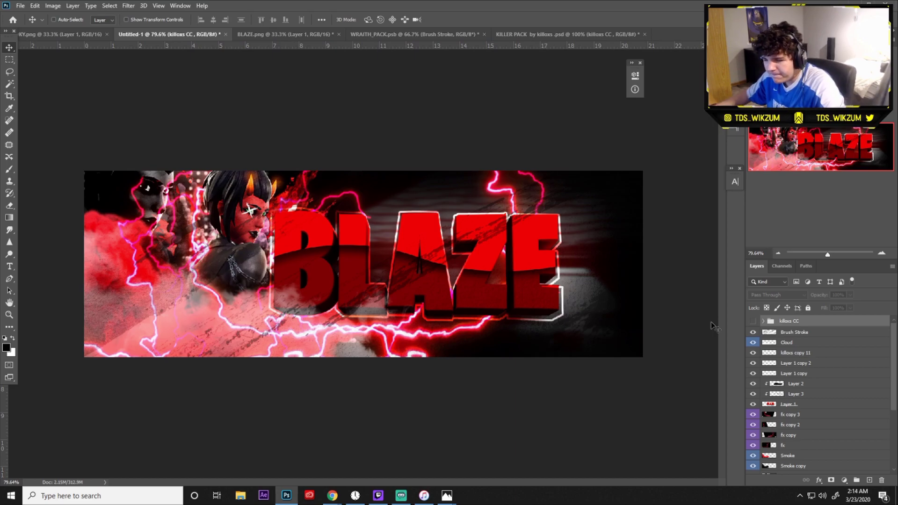
Make the killoxs CC group visible in Untitled-1 and delete its BG image layer
{"action": "left_click", "coordinate": [753, 320]}
{"action": "scroll", "coordinate": [771, 329], "scroll_direction": "down", "scroll_amount": 3}
{"action": "scroll", "coordinate": [770, 328], "scroll_direction": "up", "scroll_amount": 3}
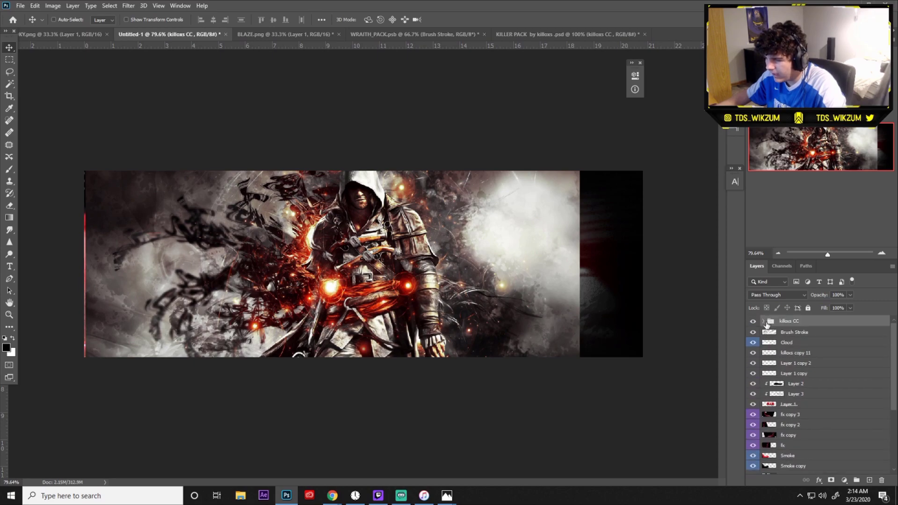
{"action": "left_click", "coordinate": [764, 322]}
{"action": "scroll", "coordinate": [775, 370], "scroll_direction": "down", "scroll_amount": 3}
{"action": "scroll", "coordinate": [776, 370], "scroll_direction": "down", "scroll_amount": 8}
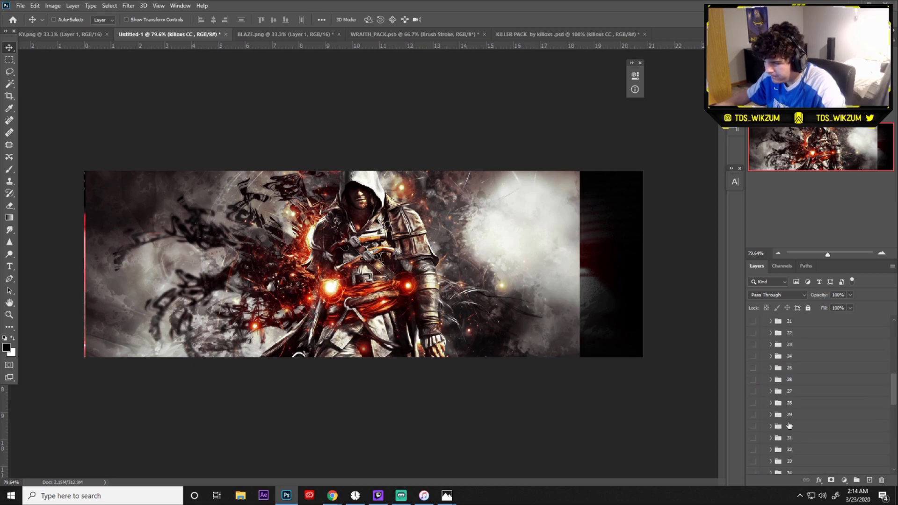
{"action": "left_click", "coordinate": [796, 383]}
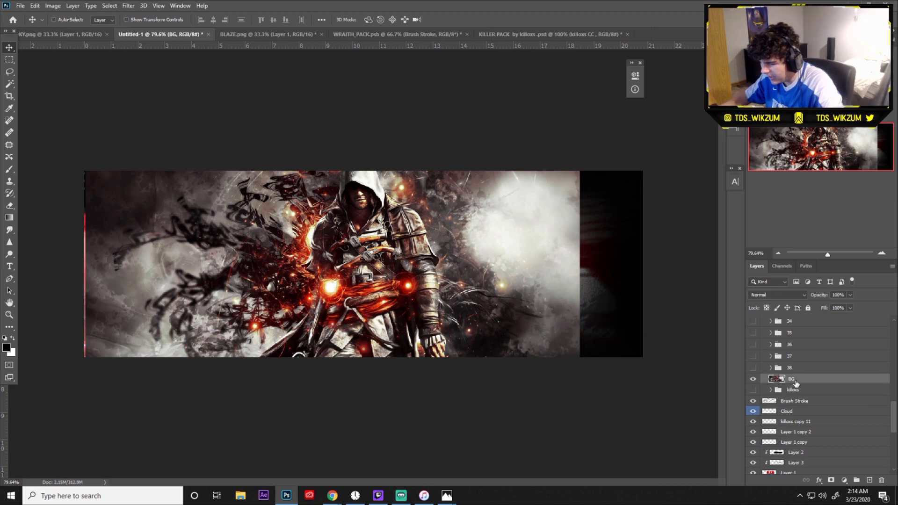
{"action": "key", "text": "Delete"}
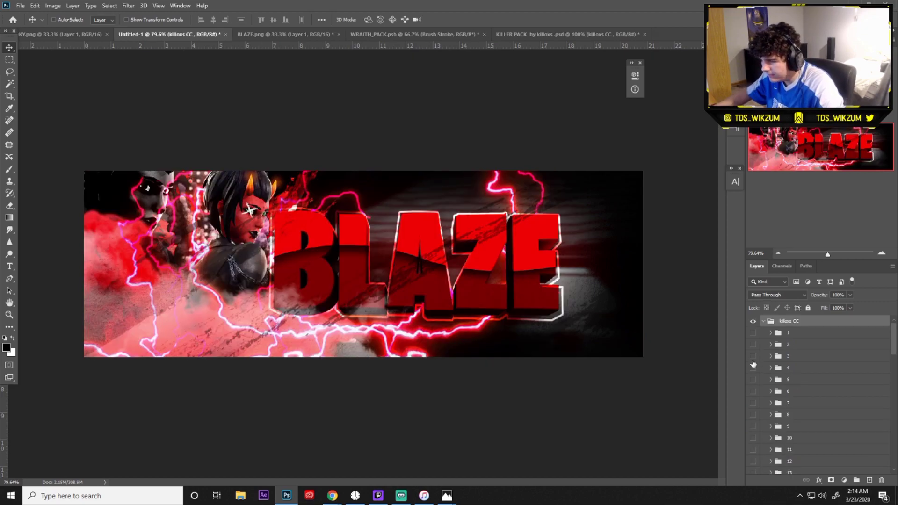
Compare the banner with and without color group 1 inside killoxs CC, leaving that group visible
{"action": "left_click", "coordinate": [753, 332]}
{"action": "left_click", "coordinate": [753, 333]}
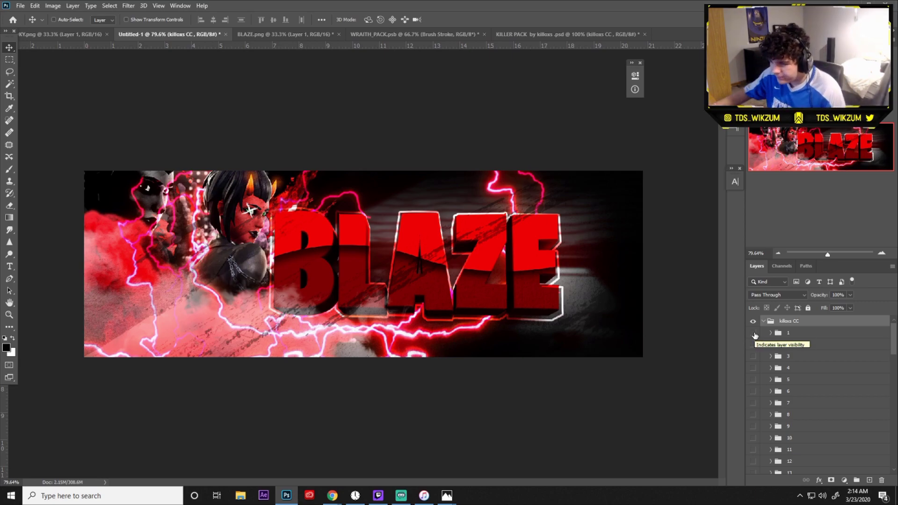
{"action": "left_click", "coordinate": [753, 332]}
{"action": "left_click", "coordinate": [753, 333]}
{"action": "left_click", "coordinate": [753, 333]}
Preview color groups 4, 5 and 6 of killoxs CC on the banner one at a time
{"action": "left_click", "coordinate": [753, 368]}
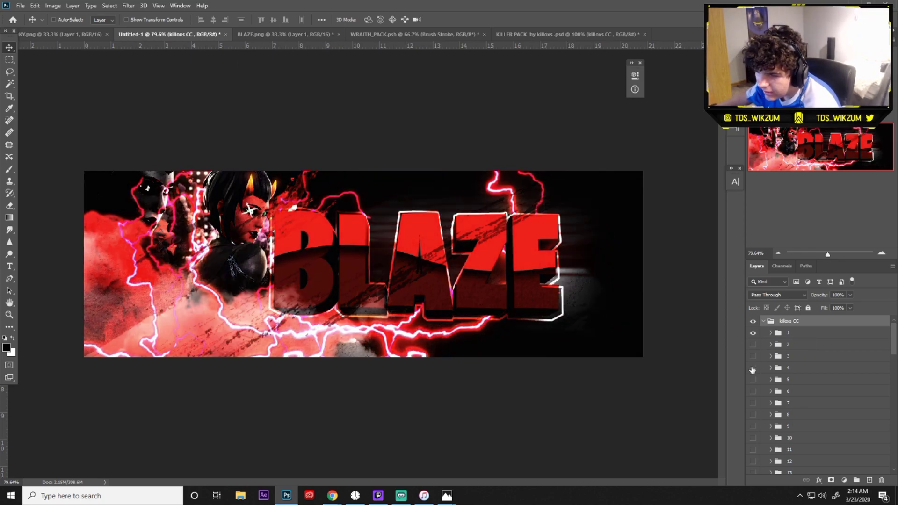
{"action": "left_click", "coordinate": [752, 367]}
{"action": "left_click", "coordinate": [752, 380]}
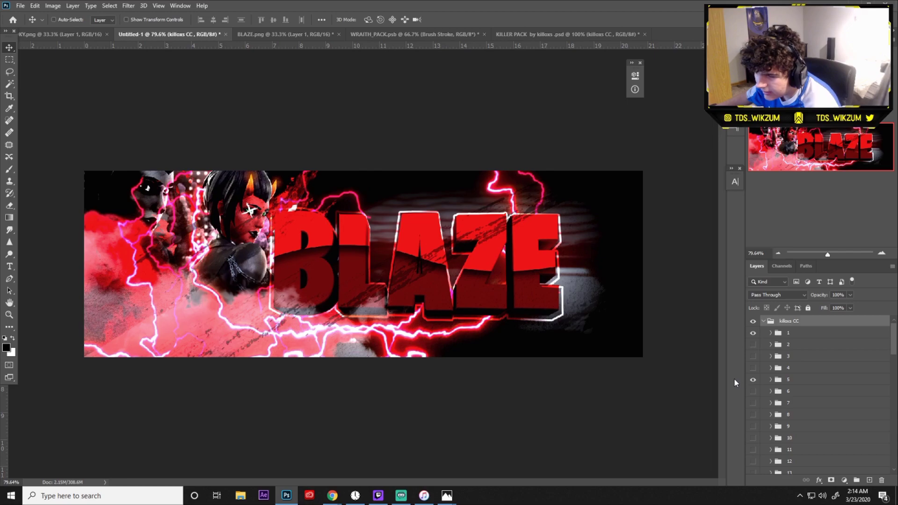
{"action": "left_click", "coordinate": [752, 379]}
{"action": "left_click", "coordinate": [753, 392]}
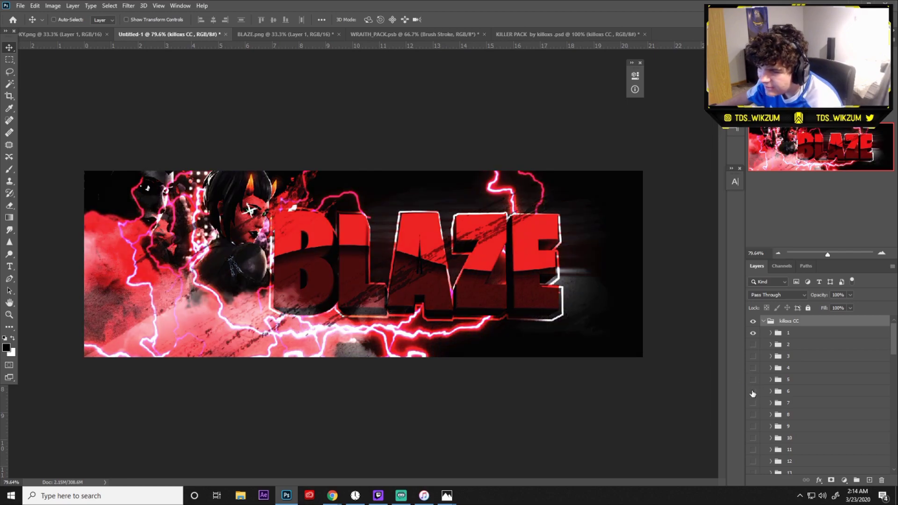
{"action": "left_click", "coordinate": [753, 392]}
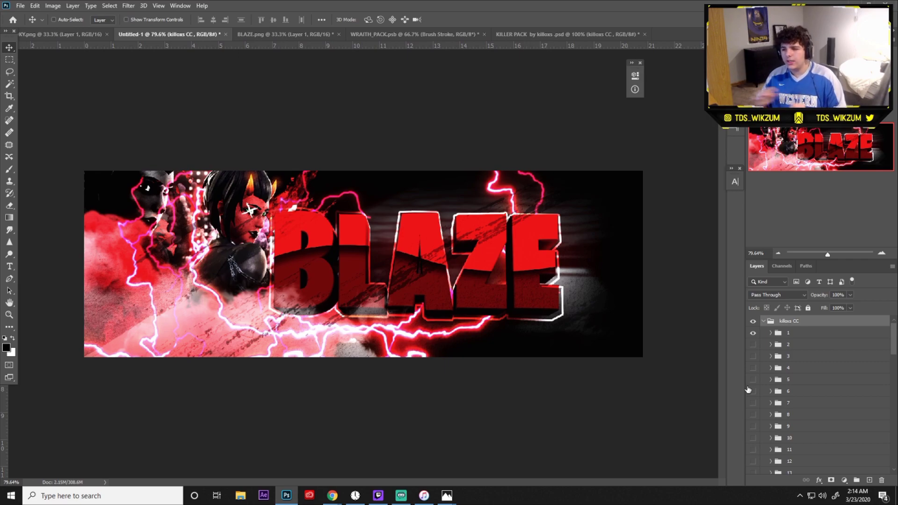
{"action": "left_click", "coordinate": [751, 391]}
{"action": "left_click", "coordinate": [751, 391]}
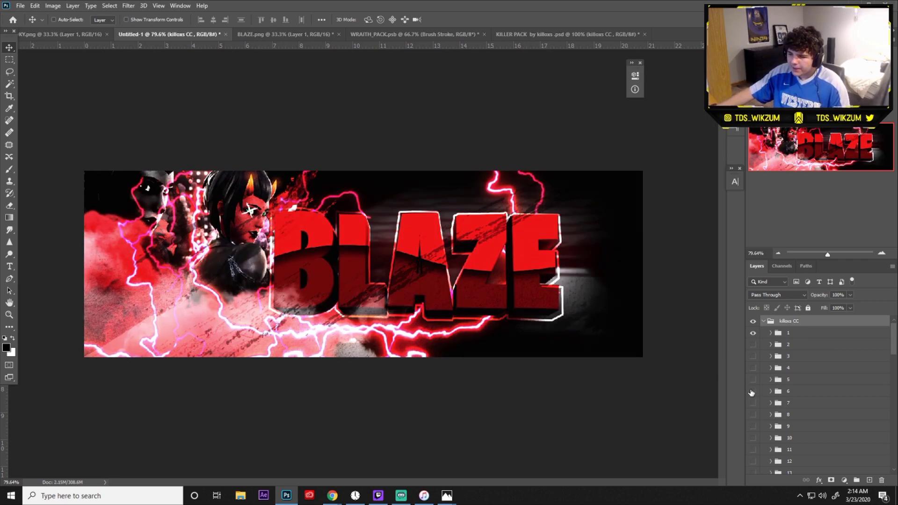
Preview color group 8 of killoxs CC, hide it again and make group 9 visible
{"action": "left_click", "coordinate": [754, 414]}
{"action": "left_click", "coordinate": [754, 414]}
{"action": "left_click", "coordinate": [754, 417]}
{"action": "left_click", "coordinate": [753, 423]}
{"action": "left_click", "coordinate": [752, 425]}
Make color groups 11 and 13 of killoxs CC visible over the banner
{"action": "scroll", "coordinate": [753, 423], "scroll_direction": "down", "scroll_amount": 2}
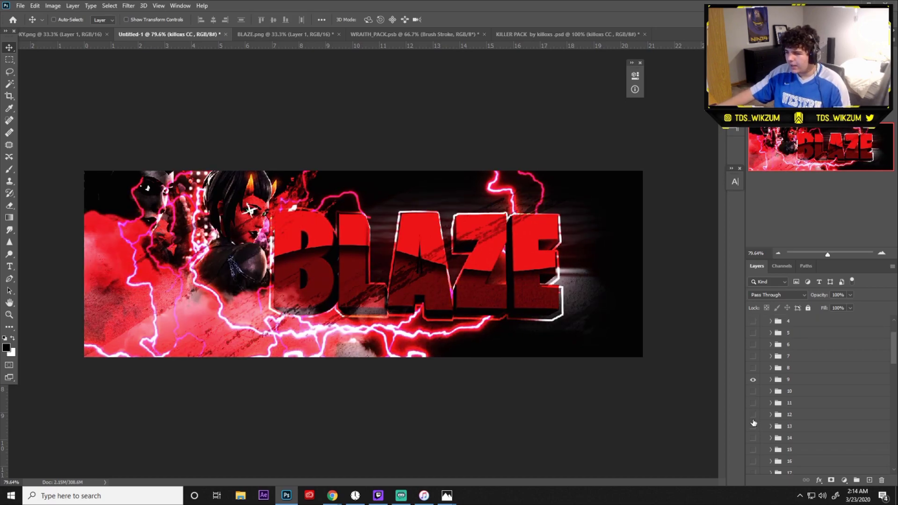
{"action": "left_click", "coordinate": [754, 406]}
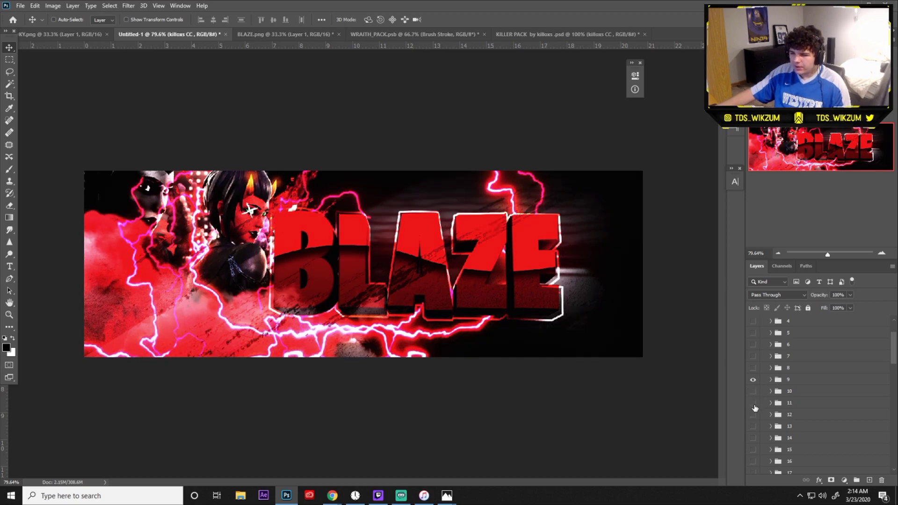
{"action": "left_click", "coordinate": [754, 405]}
{"action": "left_click", "coordinate": [754, 404]}
{"action": "left_click", "coordinate": [753, 405]}
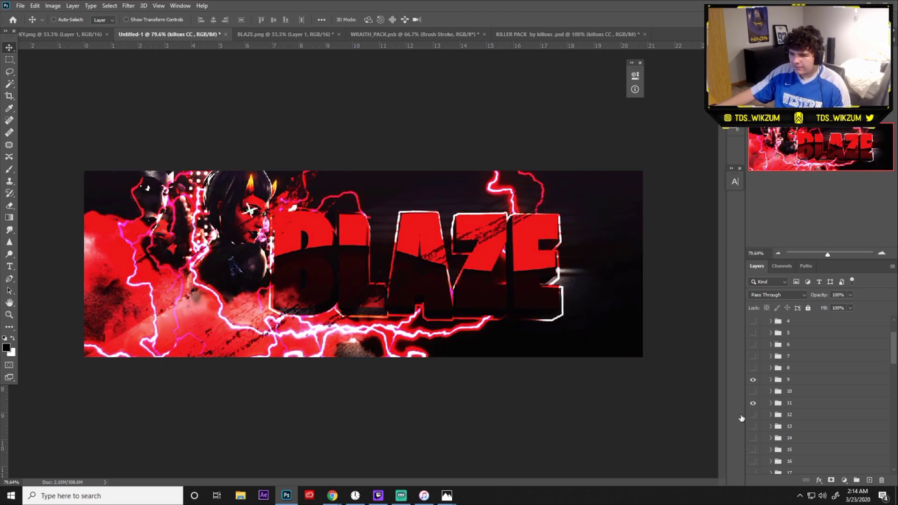
{"action": "left_click", "coordinate": [752, 427]}
{"action": "left_click", "coordinate": [752, 428]}
{"action": "left_click", "coordinate": [752, 427]}
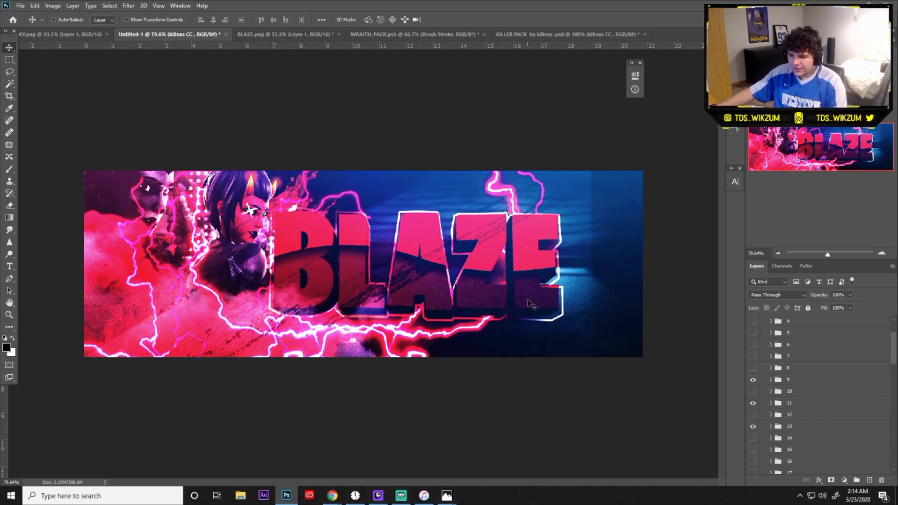
Switch to Photos to examine the coloring of the Spooky.png banner, and return to Photoshop
{"action": "mouse_move", "coordinate": [447, 495]}
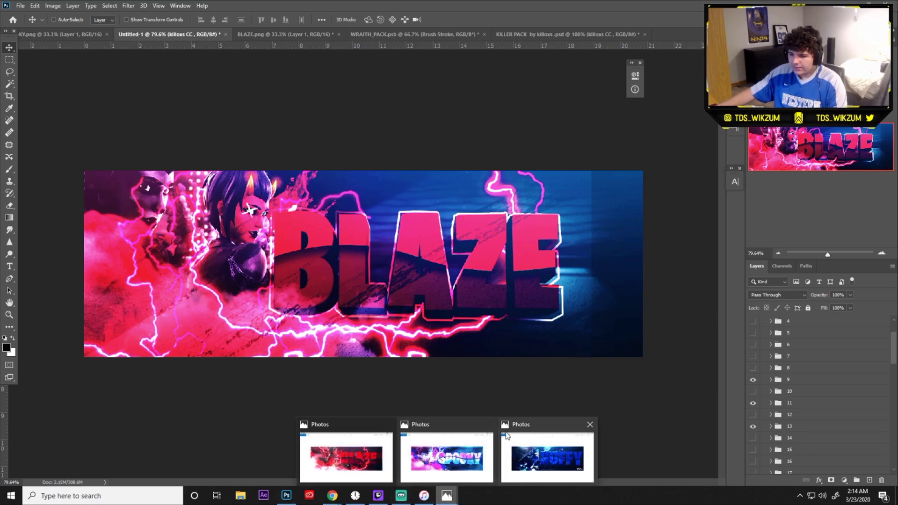
{"action": "left_click", "coordinate": [446, 456]}
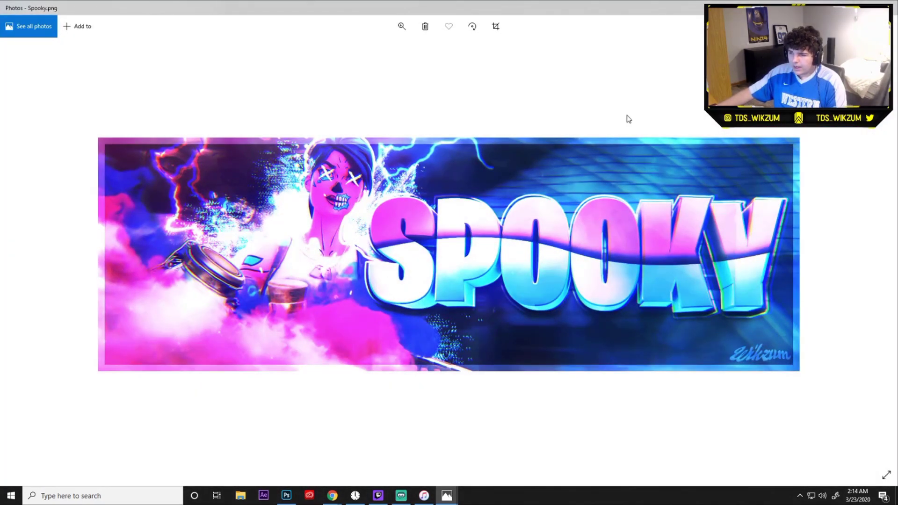
{"action": "left_click", "coordinate": [842, 5]}
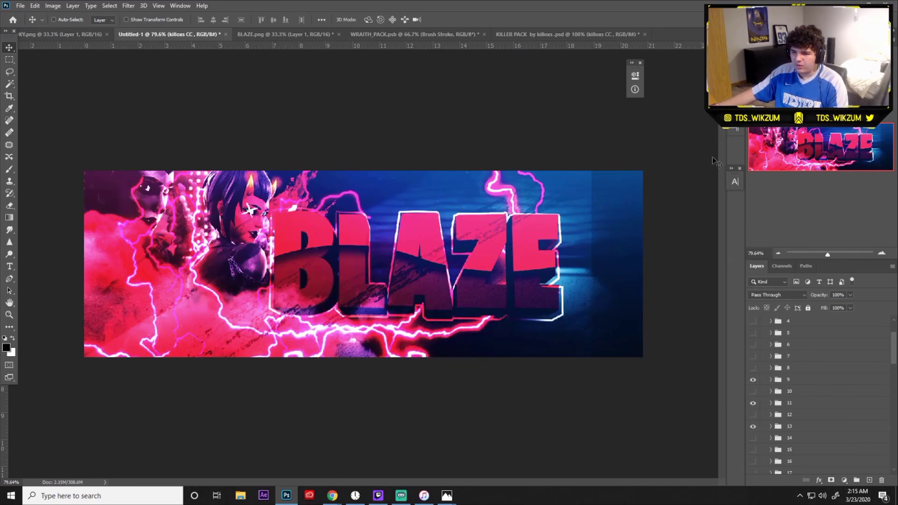
Expand group 13 and move its Polygonal 2 layer horizontally so the texture covers the banner's right edge
{"action": "left_click", "coordinate": [770, 426]}
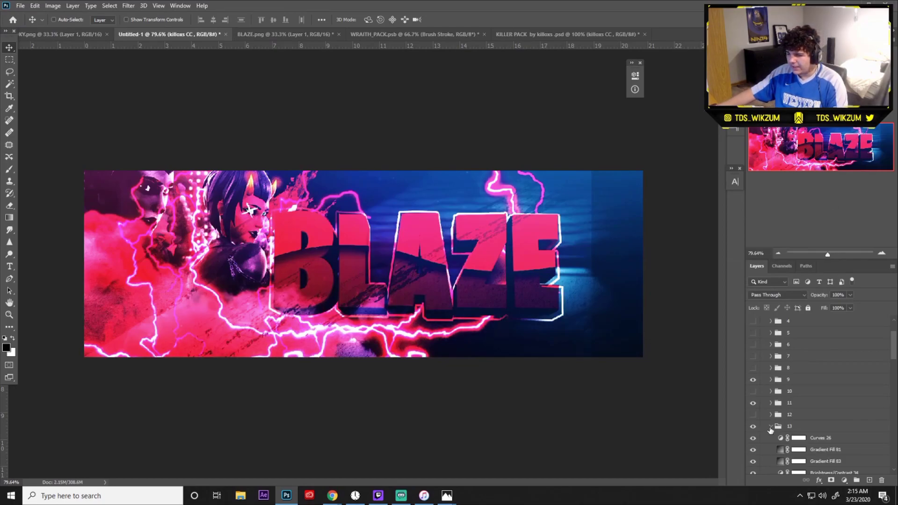
{"action": "scroll", "coordinate": [770, 427], "scroll_direction": "down", "scroll_amount": 2}
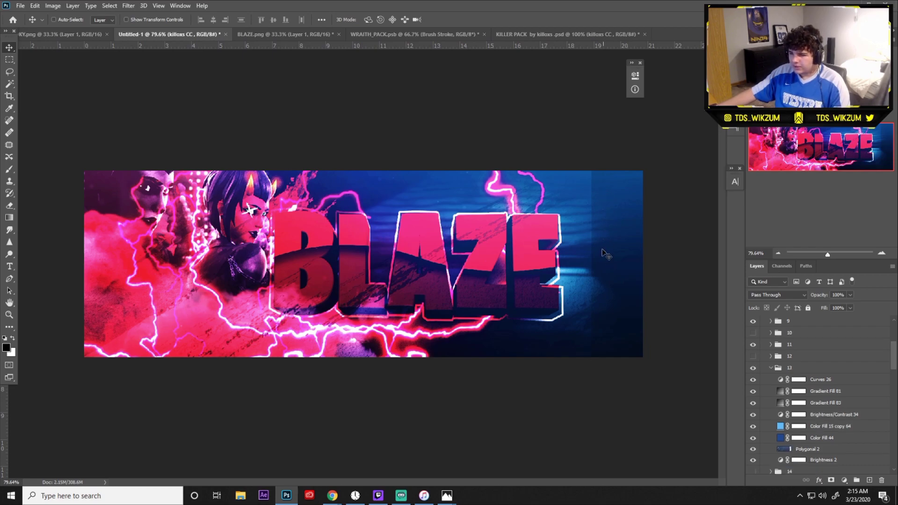
{"action": "left_click", "coordinate": [812, 450]}
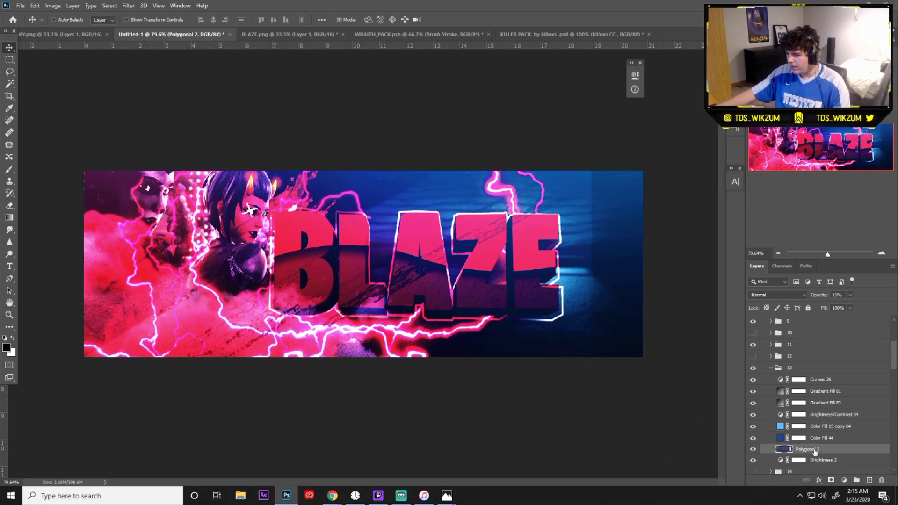
{"action": "left_click_drag", "start_coordinate": [258, 236], "coordinate": [331, 237]}
{"action": "scroll", "coordinate": [789, 445], "scroll_direction": "down", "scroll_amount": 3}
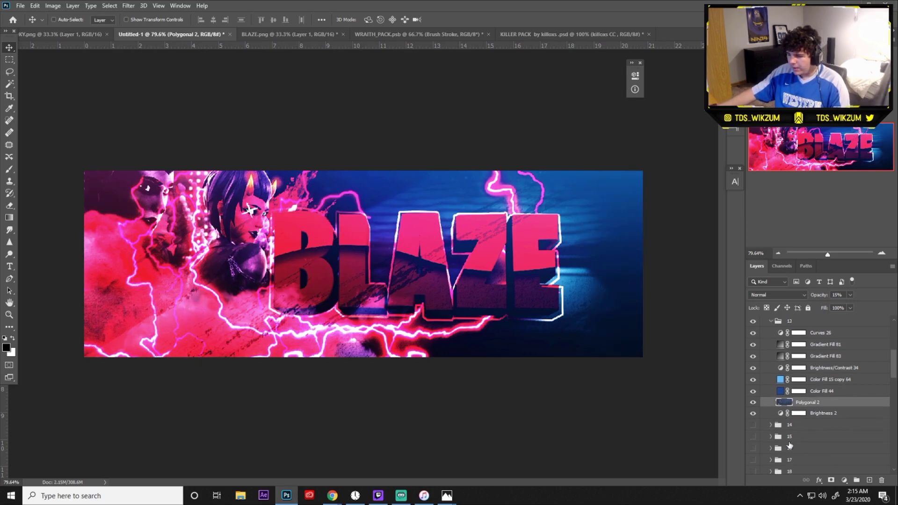
Change the color of the Color Fill 15 copy 64 layer in group 13 to red ff0000
{"action": "scroll", "coordinate": [789, 445], "scroll_direction": "up", "scroll_amount": 3}
{"action": "left_click", "coordinate": [780, 414]}
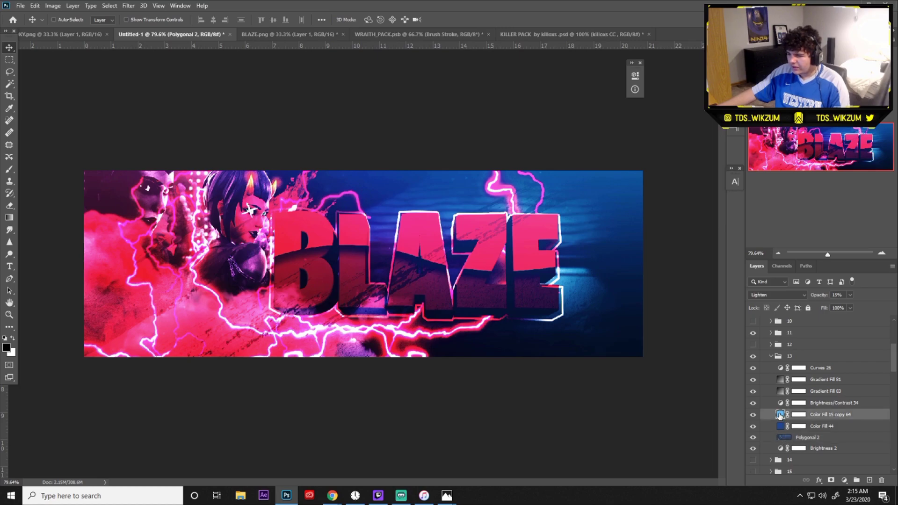
{"action": "double_click", "coordinate": [780, 414]}
{"action": "left_click_drag", "start_coordinate": [118, 328], "coordinate": [142, 369]}
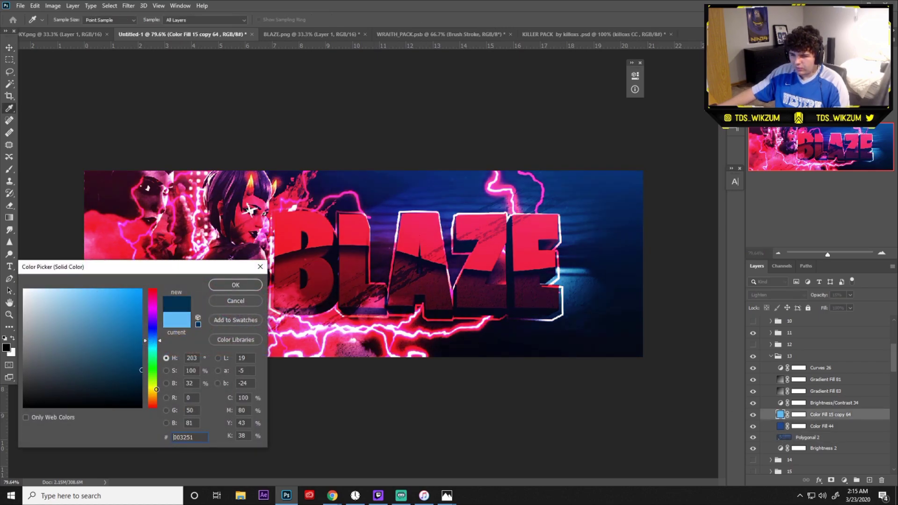
{"action": "type", "text": "ff0000"}
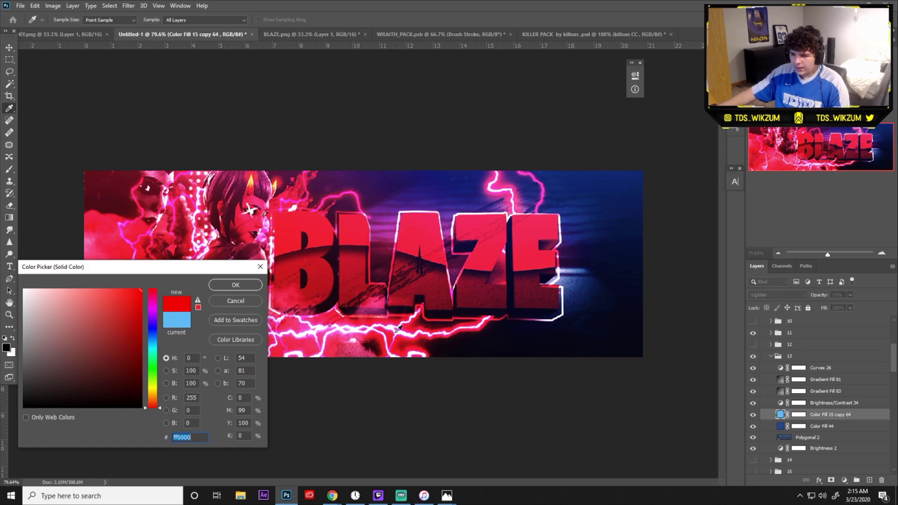
{"action": "left_click", "coordinate": [236, 284]}
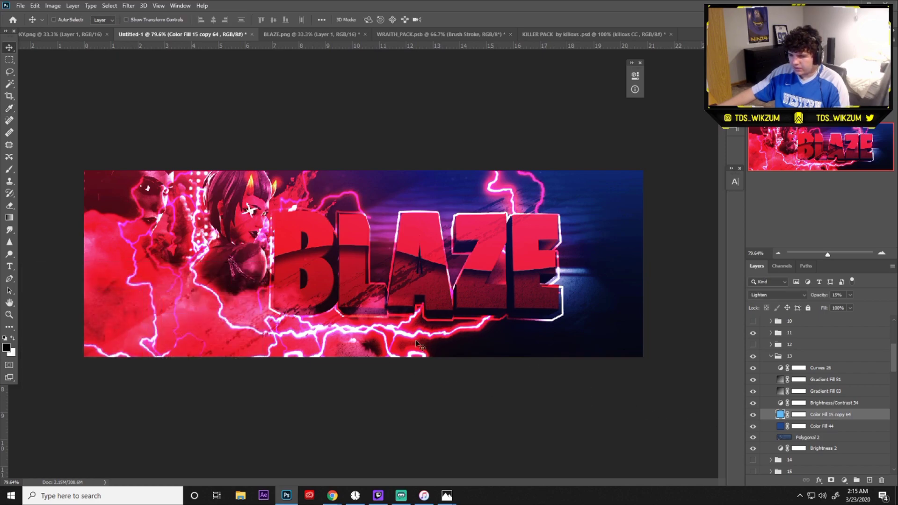
Recolor the Color Fill 44 layer in group 13 to red ff0000 and set its opacity to 15%
{"action": "double_click", "coordinate": [780, 426]}
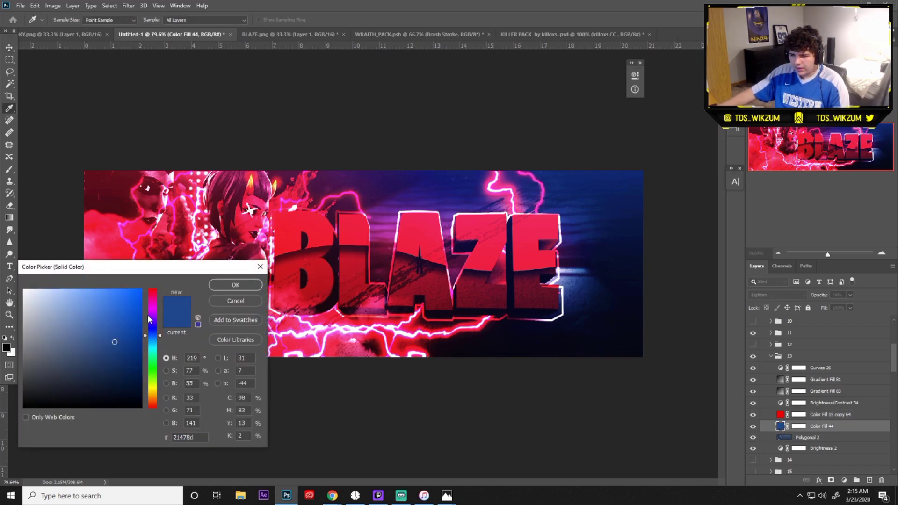
{"action": "type", "text": "ff0000"}
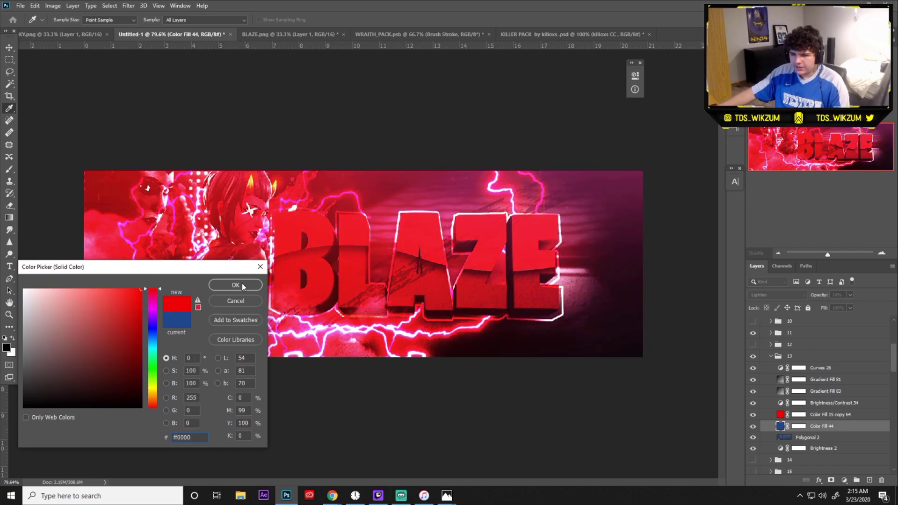
{"action": "left_click", "coordinate": [236, 285]}
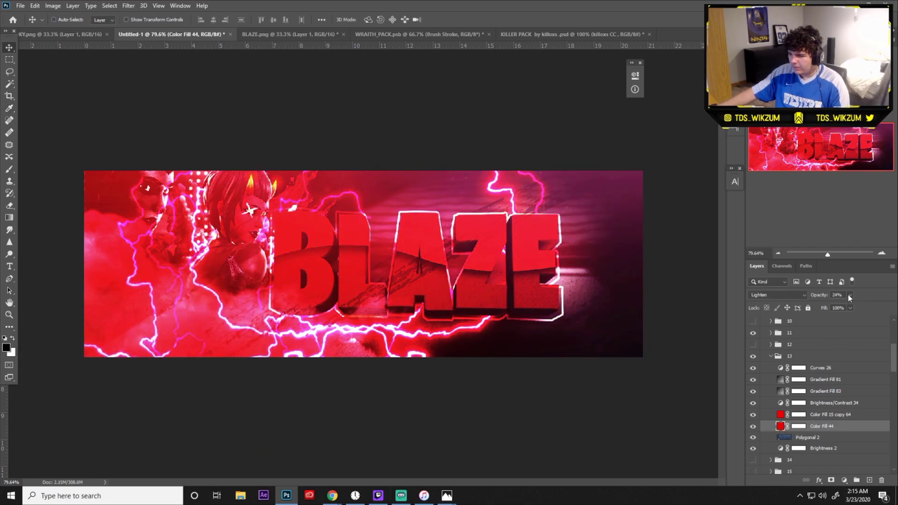
{"action": "scroll", "coordinate": [801, 402], "scroll_direction": "up", "scroll_amount": 1}
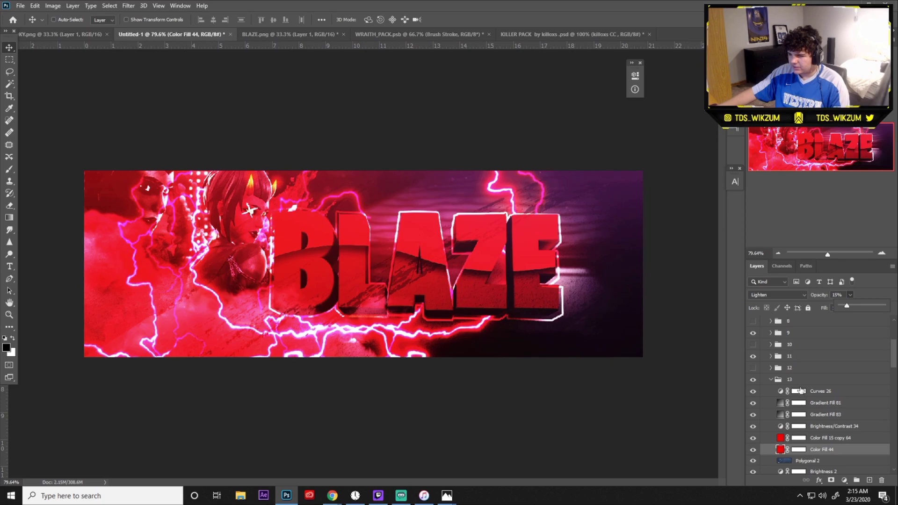
Collapse color group 13 and set its fill to 30%
{"action": "left_click", "coordinate": [793, 380]}
{"action": "left_click", "coordinate": [770, 380]}
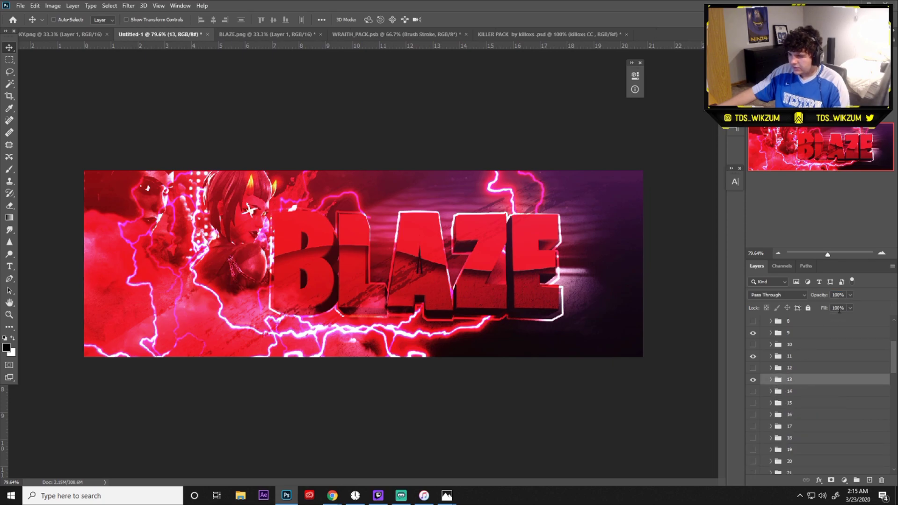
{"action": "left_click_drag", "start_coordinate": [849, 308], "coordinate": [828, 321]}
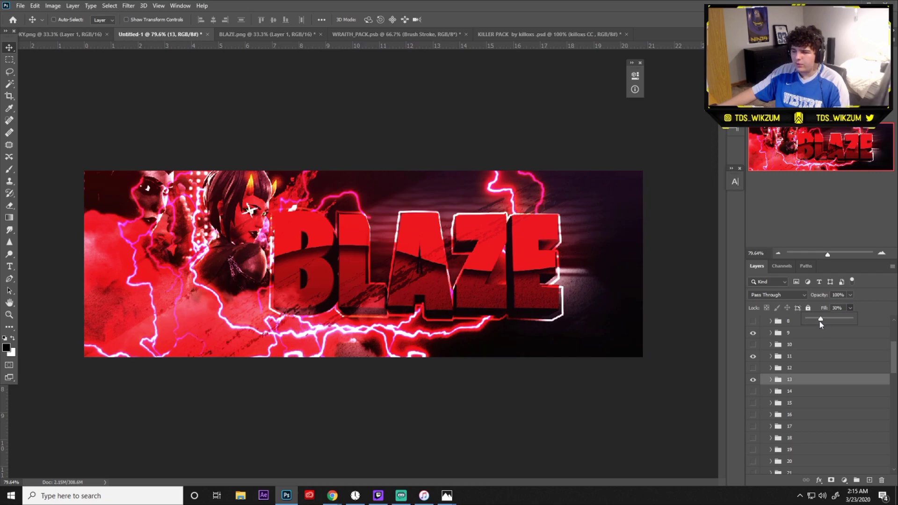
{"action": "scroll", "coordinate": [767, 407], "scroll_direction": "down", "scroll_amount": 1}
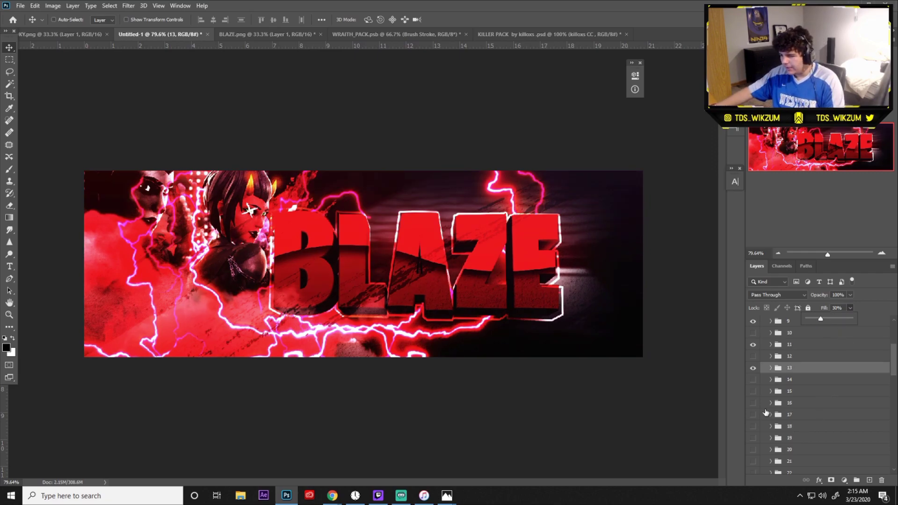
Preview color groups 17, 21 and 22 over the banner, and make group 23 visible
{"action": "left_click", "coordinate": [768, 412]}
{"action": "left_click", "coordinate": [754, 414]}
{"action": "left_click", "coordinate": [754, 414]}
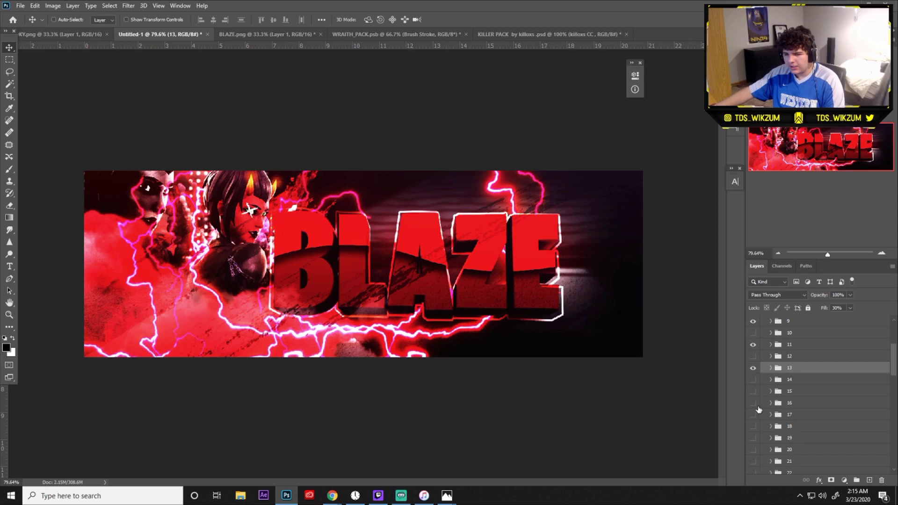
{"action": "scroll", "coordinate": [758, 410], "scroll_direction": "down", "scroll_amount": 4}
{"action": "left_click", "coordinate": [762, 414]}
{"action": "left_click", "coordinate": [752, 414]}
{"action": "left_click", "coordinate": [753, 414]}
{"action": "left_click", "coordinate": [753, 426]}
{"action": "left_click", "coordinate": [752, 426]}
{"action": "left_click", "coordinate": [752, 437]}
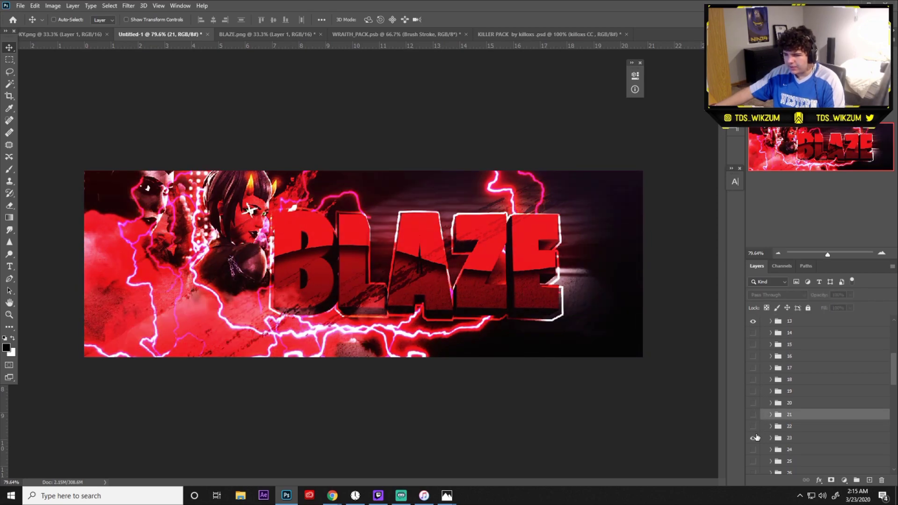
Preview color group 28, hide it again and collapse the killoxs CC group
{"action": "scroll", "coordinate": [756, 438], "scroll_direction": "down", "scroll_amount": 4}
{"action": "left_click", "coordinate": [753, 438]}
{"action": "left_click", "coordinate": [753, 440]}
{"action": "scroll", "coordinate": [752, 440], "scroll_direction": "up", "scroll_amount": 2}
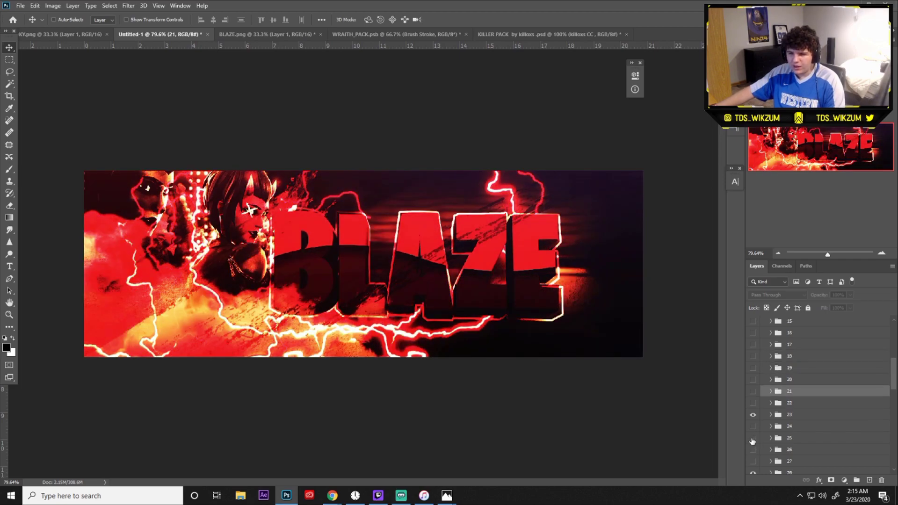
{"action": "left_click", "coordinate": [752, 461]}
{"action": "scroll", "coordinate": [760, 467], "scroll_direction": "up", "scroll_amount": 12}
{"action": "scroll", "coordinate": [762, 458], "scroll_direction": "up", "scroll_amount": 3}
{"action": "left_click", "coordinate": [763, 323]}
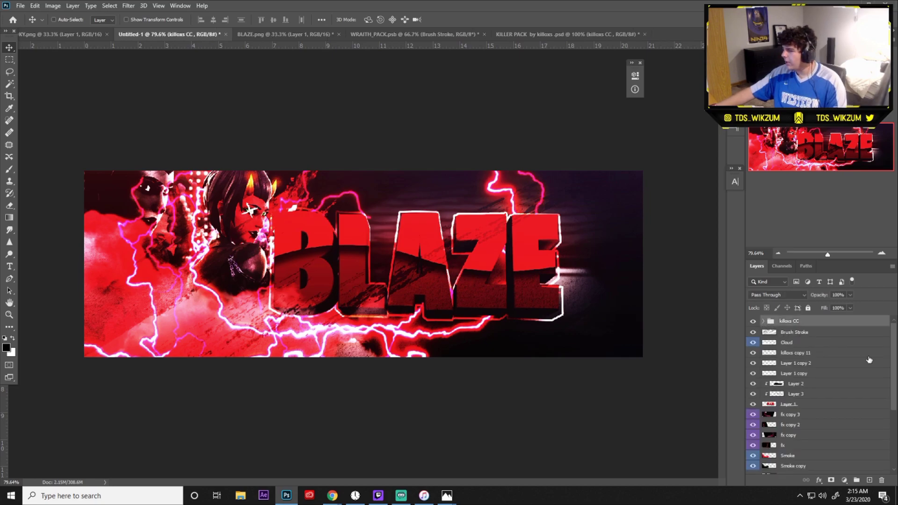
Select all layers from Layer 0 up to the killoxs CC group and put them in one group
{"action": "scroll", "coordinate": [856, 381], "scroll_direction": "down", "scroll_amount": 10}
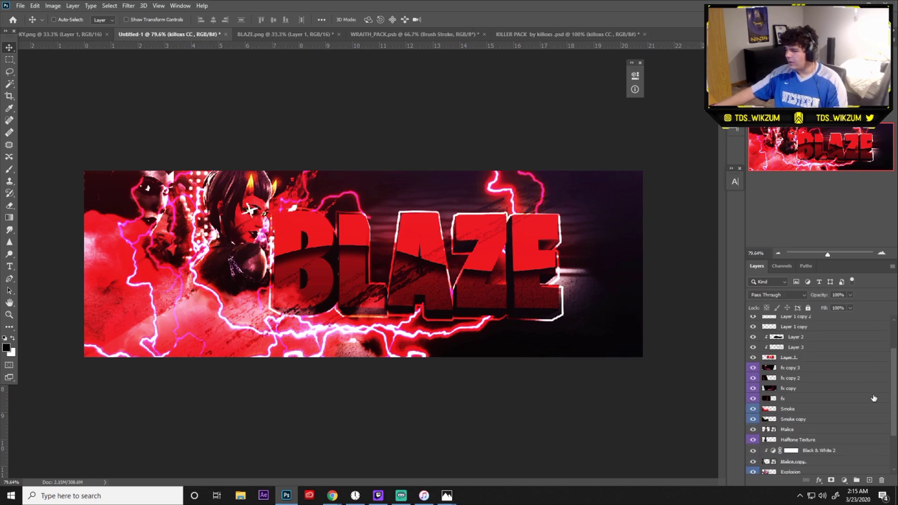
{"action": "left_click", "coordinate": [881, 472]}
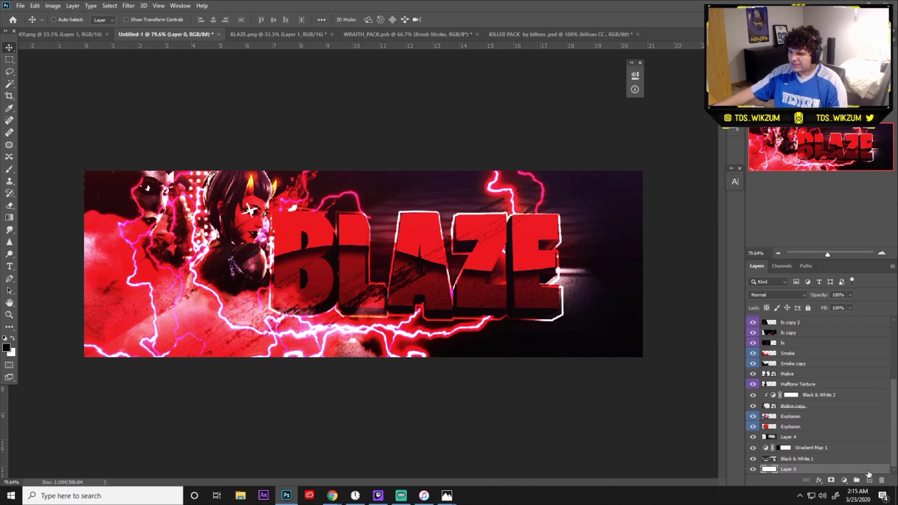
{"action": "key", "text": "Delete"}
{"action": "left_click", "coordinate": [882, 469]}
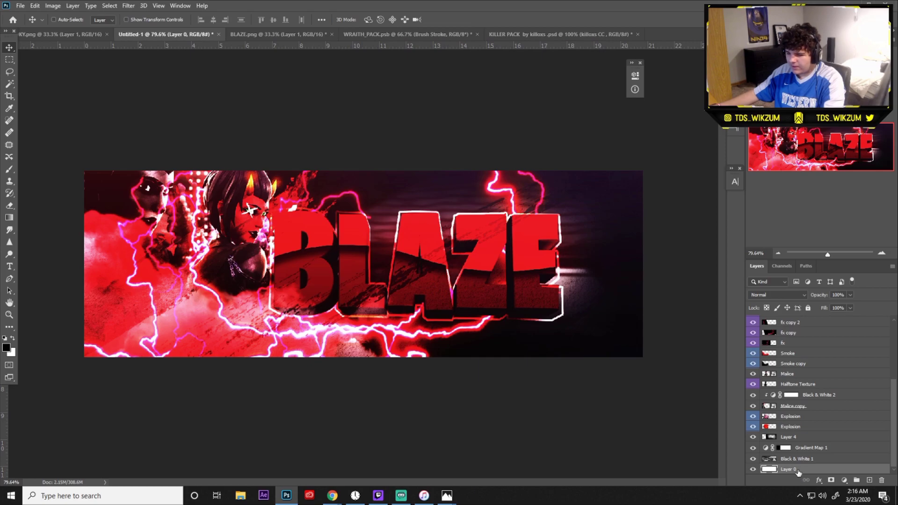
{"action": "scroll", "coordinate": [811, 462], "scroll_direction": "up", "scroll_amount": 5}
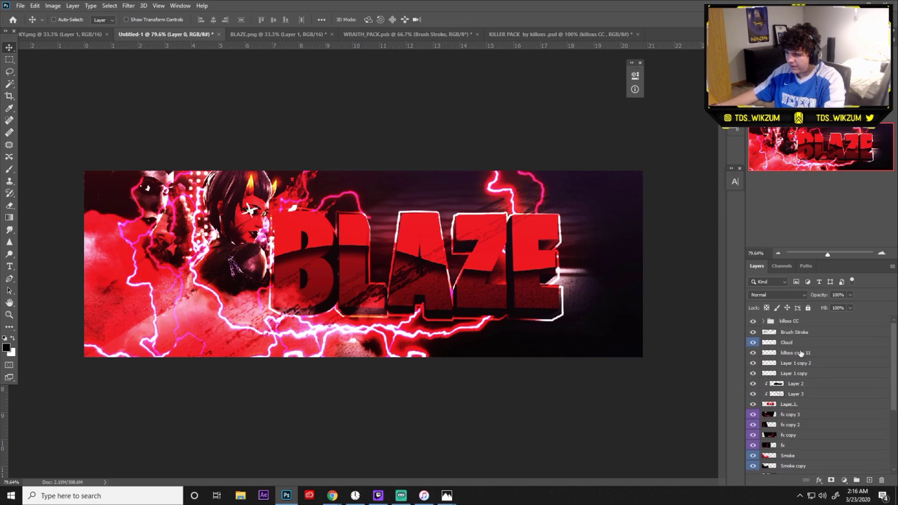
{"action": "left_click", "coordinate": [790, 321], "text": "shift"}
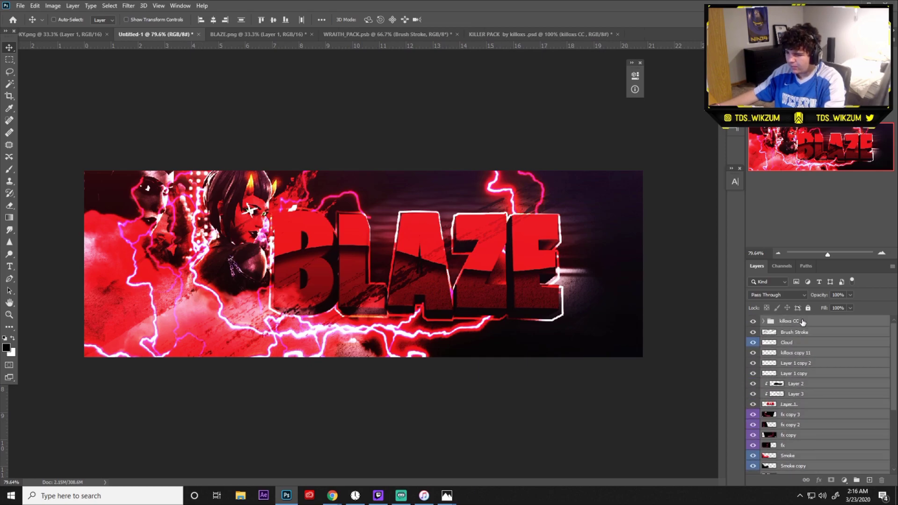
{"action": "key", "text": "ctrl+g"}
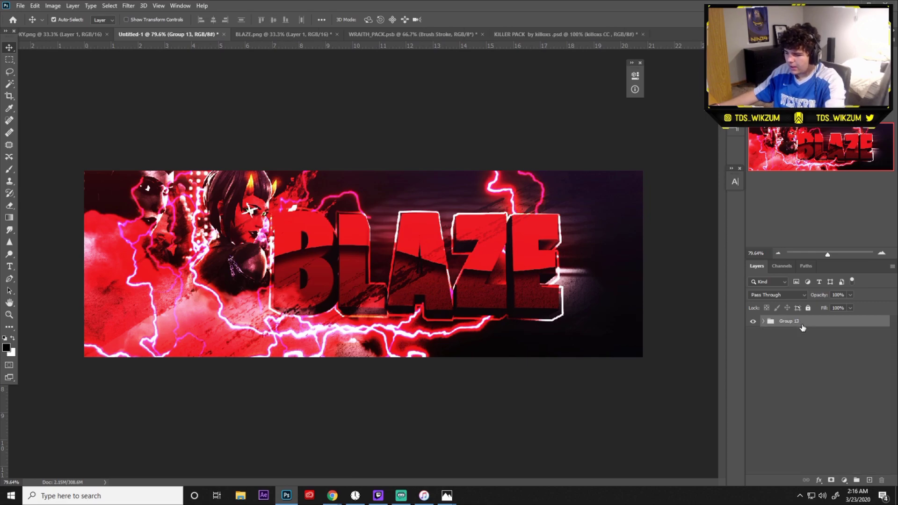
Duplicate the group holding the whole banner and merge the copy into a single layer
{"action": "key", "text": "ctrl+j"}
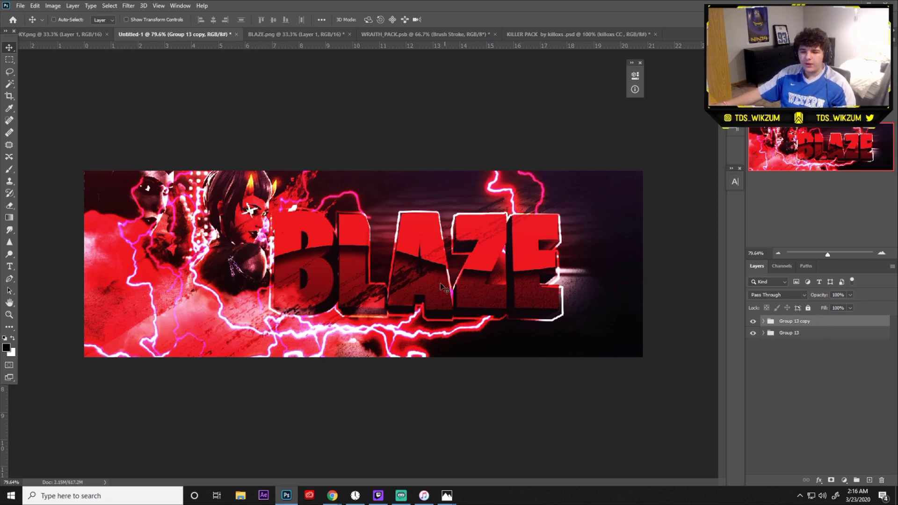
{"action": "right_click", "coordinate": [807, 324]}
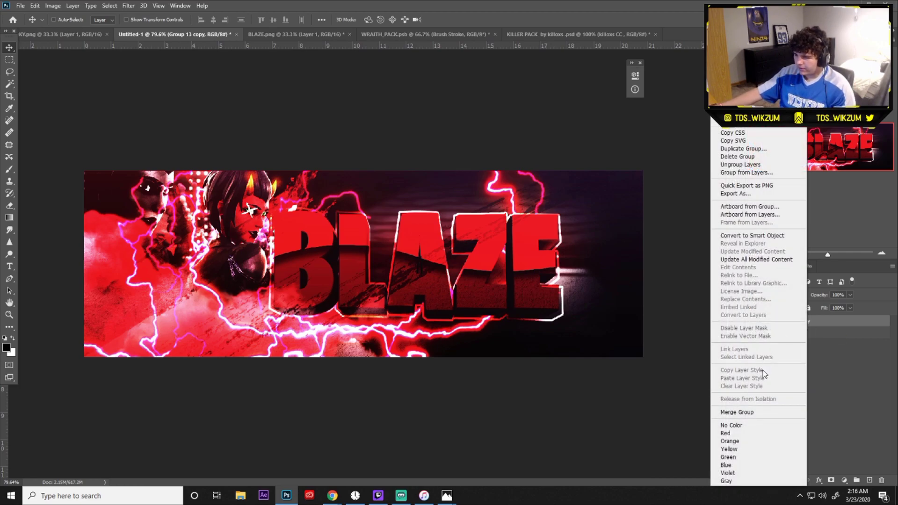
{"action": "left_click", "coordinate": [748, 412]}
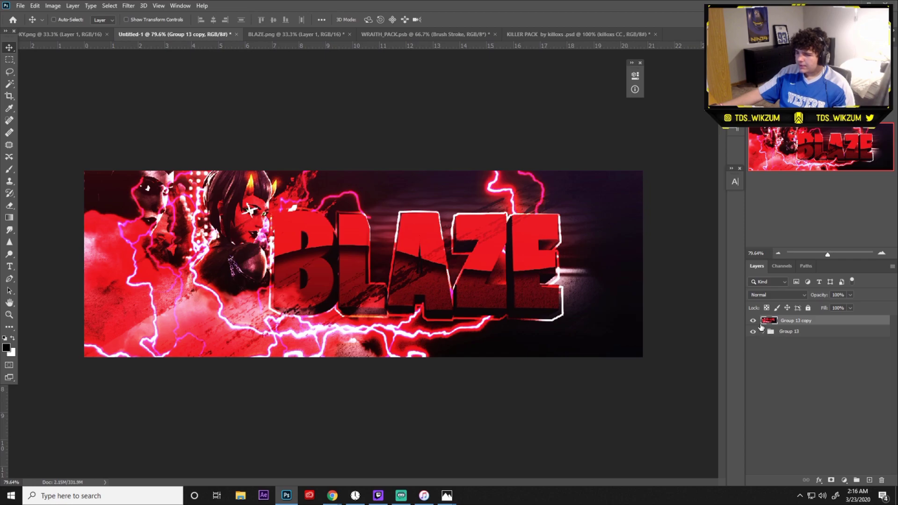
{"action": "key", "text": "Delete"}
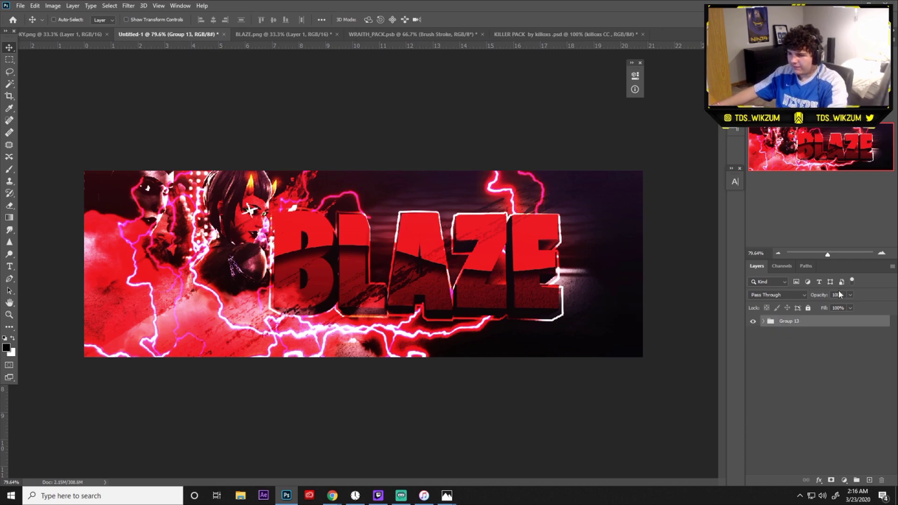
{"action": "key", "text": "ctrl+z"}
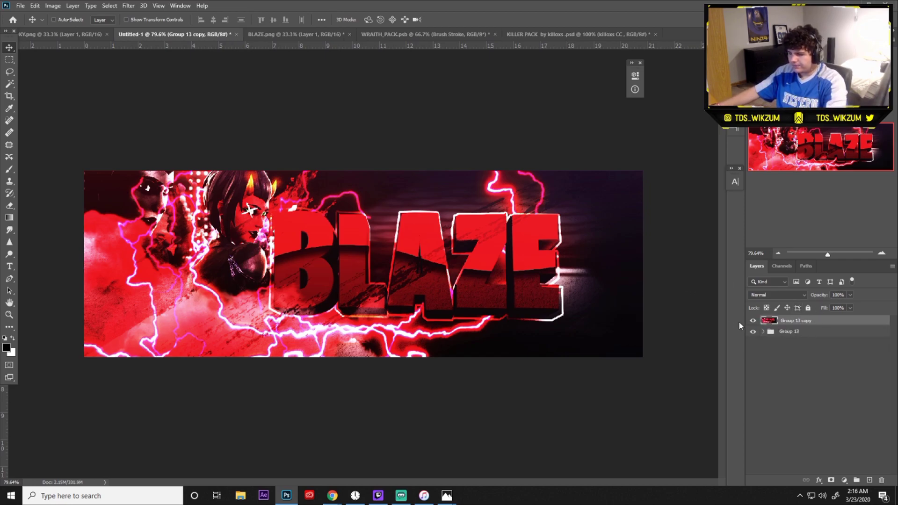
Select the whole canvas with the Rectangular Marquee and replace the merged copy with a new layer limited to the canvas area
{"action": "left_click_drag", "start_coordinate": [180, 185], "coordinate": [121, 133]}
{"action": "key", "text": "ctrl+z"}
{"action": "left_click", "coordinate": [9, 60]}
{"action": "left_click_drag", "start_coordinate": [70, 112], "coordinate": [672, 429]}
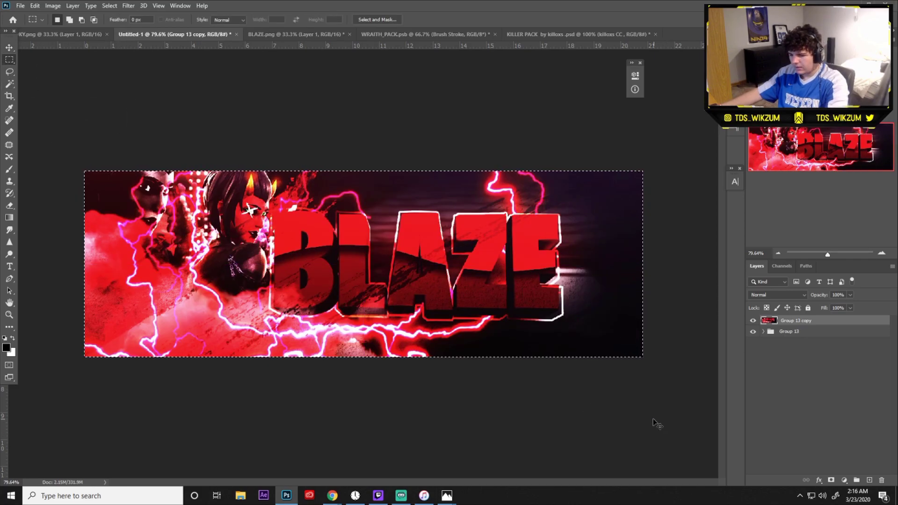
{"action": "key", "text": "ctrl+z"}
{"action": "key", "text": "ctrl+z"}
{"action": "left_click", "coordinate": [791, 330]}
{"action": "left_click", "coordinate": [787, 320]}
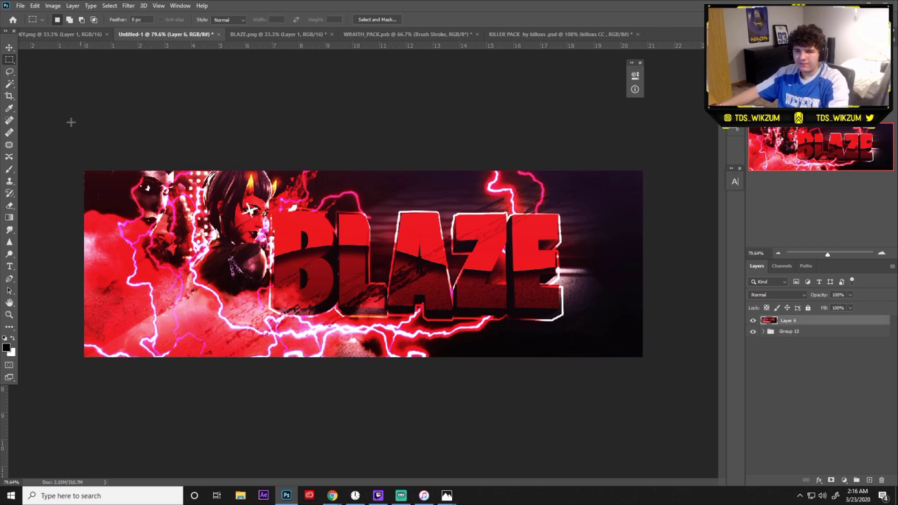
Try shifting the flattened banner layer slightly down and to the left, and undo the move
{"action": "left_click", "coordinate": [9, 47]}
{"action": "mouse_move", "coordinate": [204, 253]}
{"action": "left_mouse_down"}
{"action": "mouse_move", "coordinate": [235, 219]}
{"action": "mouse_move", "coordinate": [315, 220]}
{"action": "mouse_move", "coordinate": [361, 307]}
{"action": "mouse_move", "coordinate": [315, 327]}
{"action": "mouse_move", "coordinate": [123, 331]}
{"action": "mouse_move", "coordinate": [230, 293]}
{"action": "mouse_move", "coordinate": [188, 261]}
{"action": "left_mouse_up"}
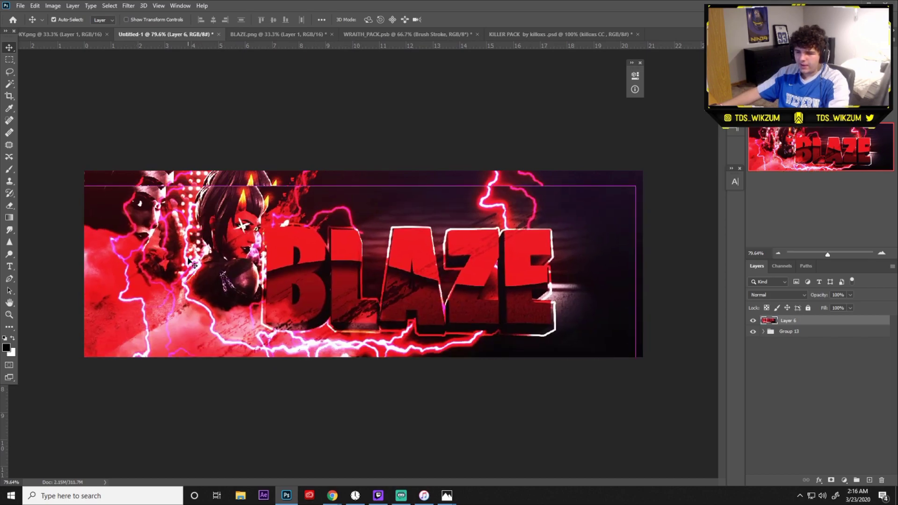
{"action": "key", "text": "ctrl+z"}
Open the Magic Bullet PhotoLooks filter on the flattened banner layer and show its saved custom looks
{"action": "left_click", "coordinate": [129, 6]}
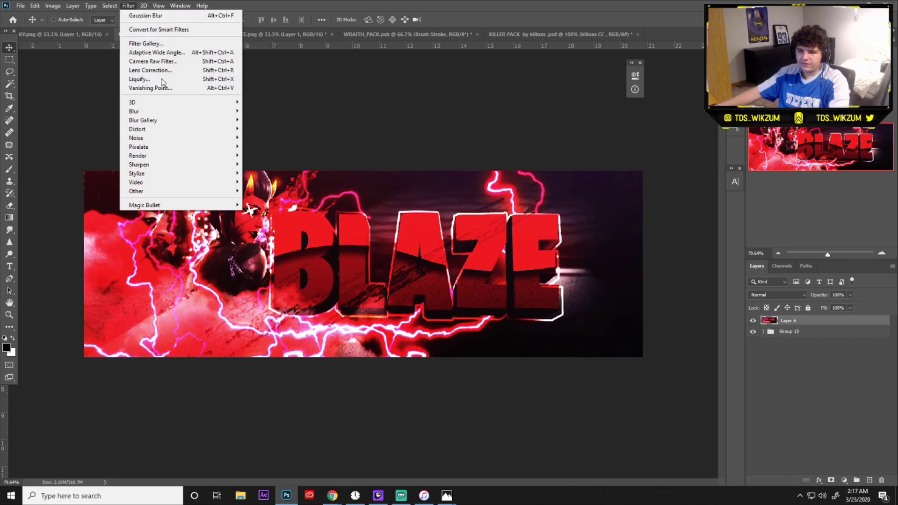
{"action": "mouse_move", "coordinate": [190, 206]}
{"action": "left_click", "coordinate": [255, 205]}
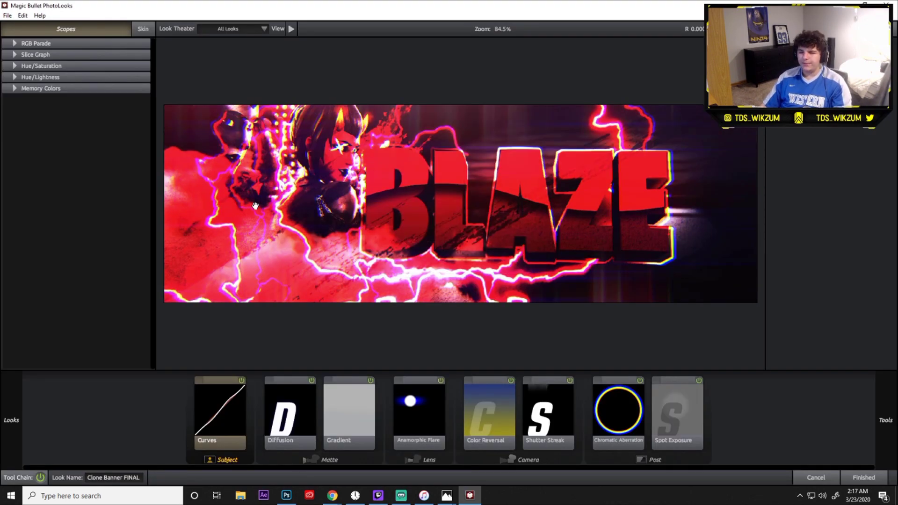
{"action": "left_click", "coordinate": [18, 407]}
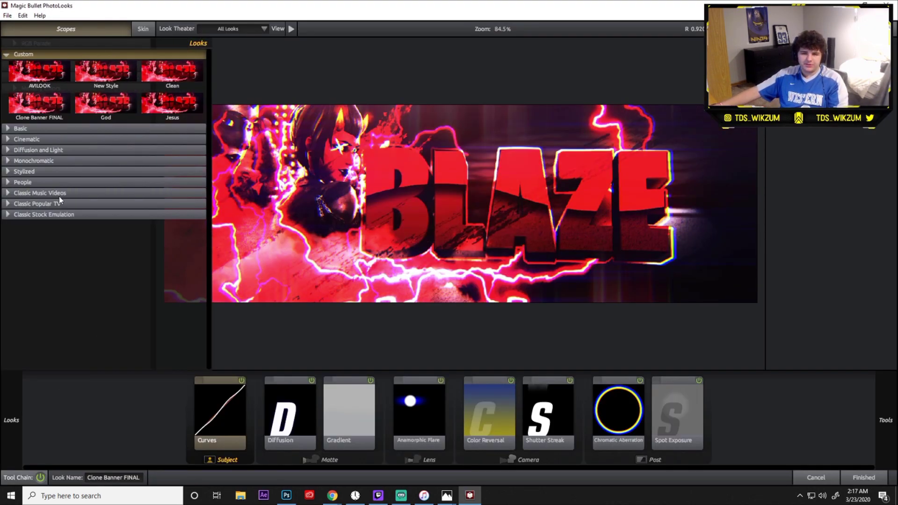
Preview the custom looks AVILOOK, God, Jesus and Clean on the banner, and choose New Style
{"action": "left_click", "coordinate": [57, 84]}
{"action": "left_click", "coordinate": [102, 87]}
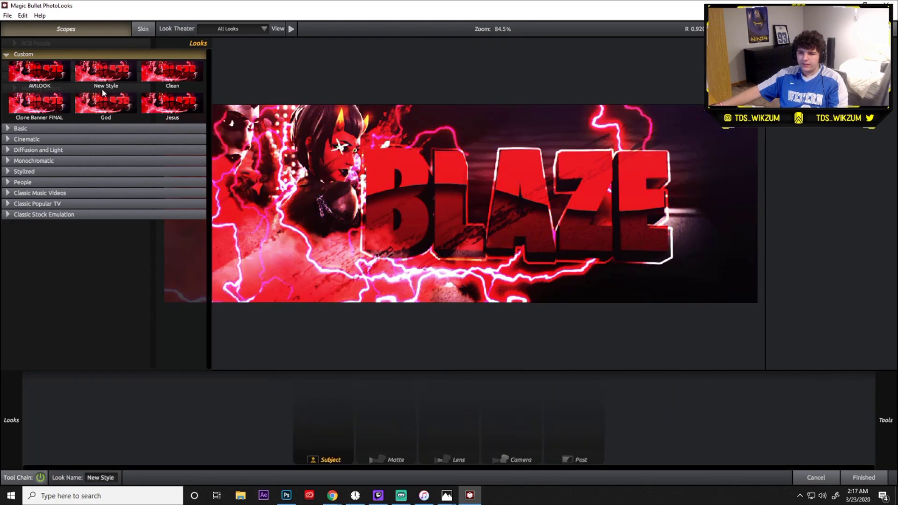
{"action": "left_click", "coordinate": [113, 119]}
{"action": "left_click", "coordinate": [188, 120]}
{"action": "left_click", "coordinate": [172, 72]}
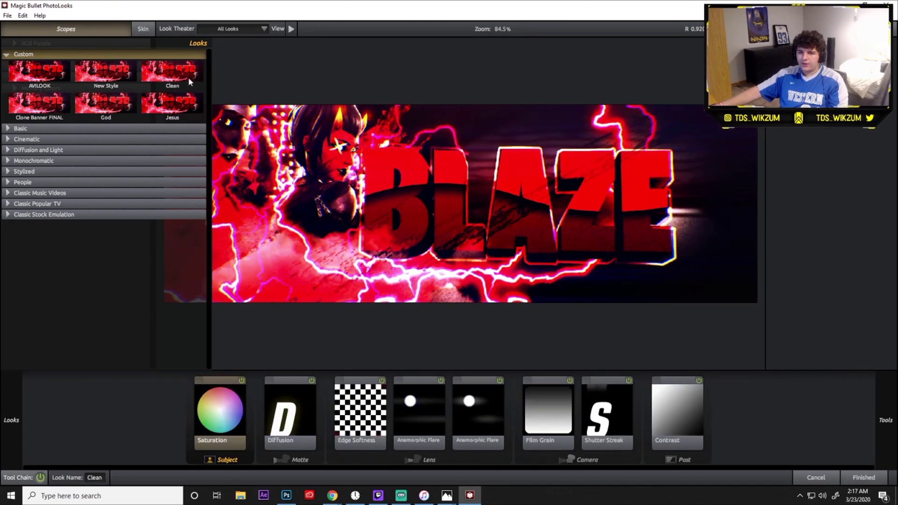
{"action": "left_click", "coordinate": [112, 86]}
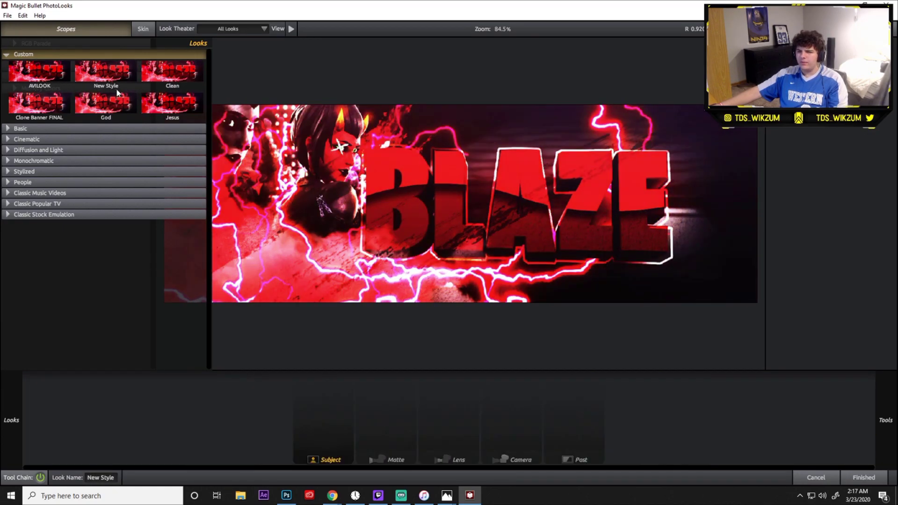
Preview the God and Jesus custom looks on the banner, and apply the Clean look to the flattened layer
{"action": "left_click", "coordinate": [106, 103]}
{"action": "left_click", "coordinate": [169, 105]}
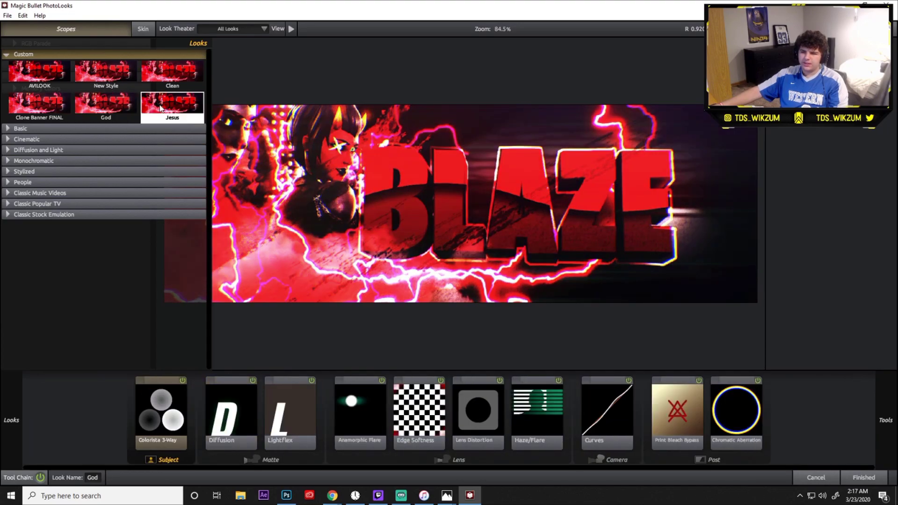
{"action": "left_click", "coordinate": [159, 88]}
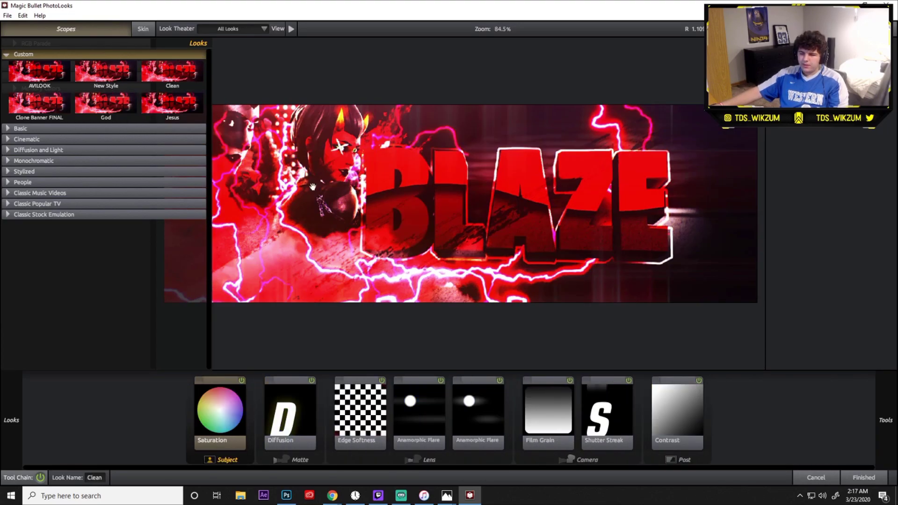
{"action": "left_click", "coordinate": [848, 476]}
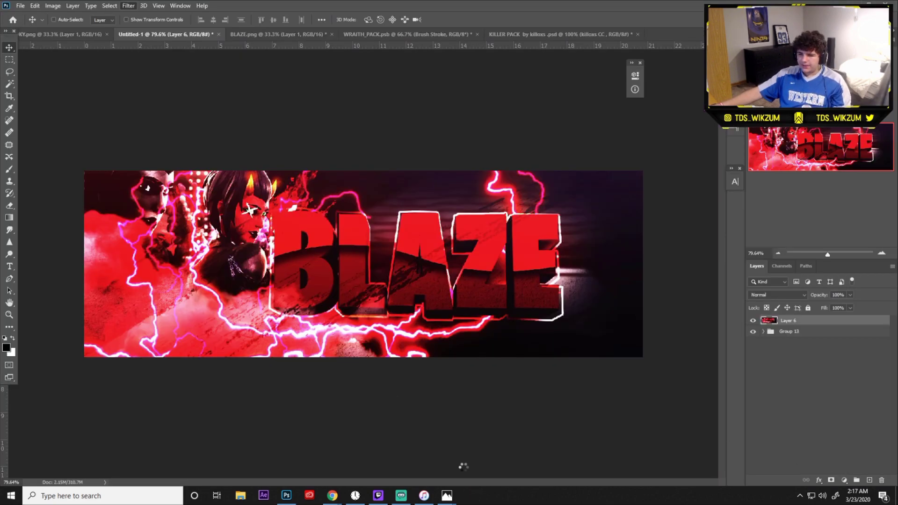
Try shifting the filtered banner layer down to compare it with the original artwork beneath, and restore its position
{"action": "mouse_move", "coordinate": [446, 495]}
{"action": "mouse_move", "coordinate": [370, 475]}
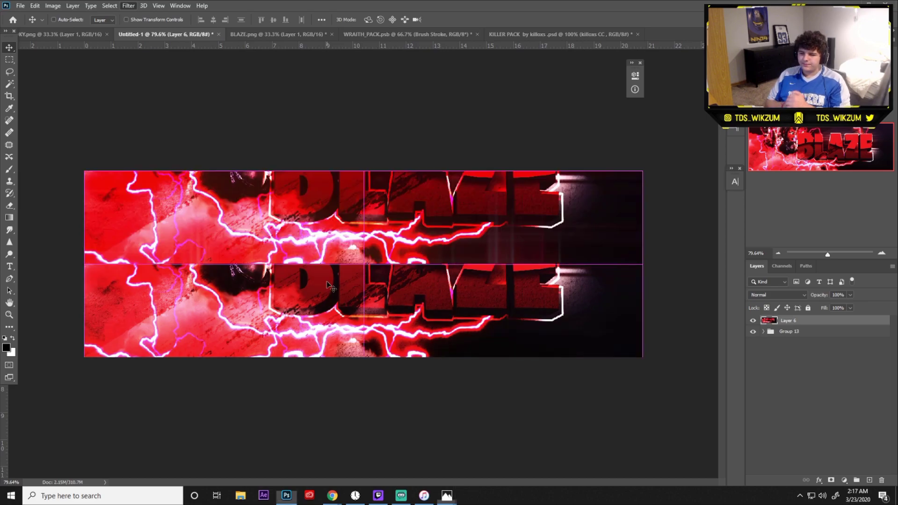
{"action": "left_click_drag", "start_coordinate": [264, 208], "coordinate": [282, 307]}
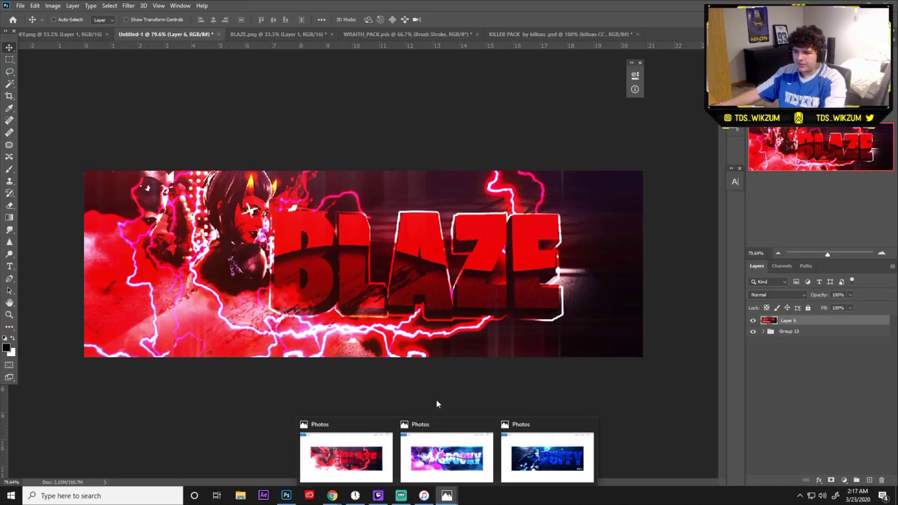
Switch to Photos to examine the Spooky, Huffy and BLAZE banners as references for the edge border, and return to Photoshop
{"action": "left_click", "coordinate": [446, 455]}
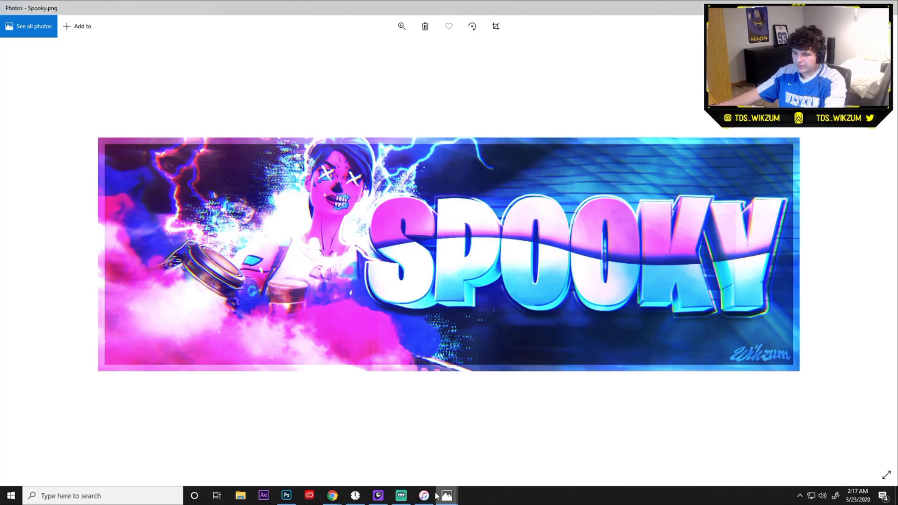
{"action": "mouse_move", "coordinate": [446, 495]}
{"action": "left_click", "coordinate": [515, 474]}
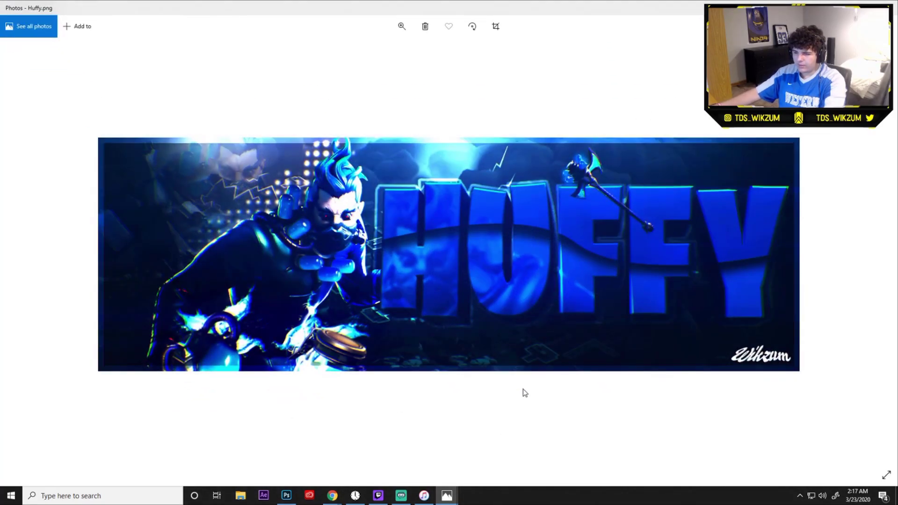
{"action": "left_click", "coordinate": [345, 453]}
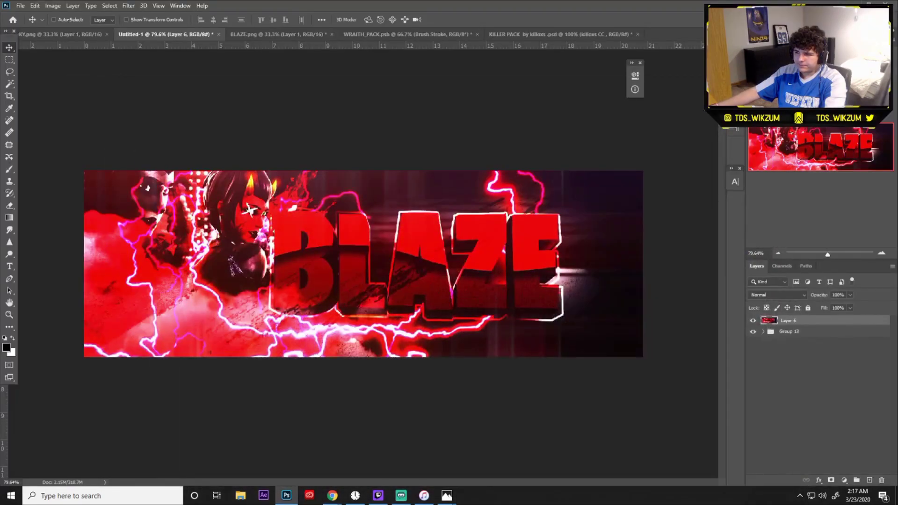
Activate the Rectangular Marquee and add a new empty layer above the filtered banner layer
{"action": "scroll", "coordinate": [387, 262], "scroll_direction": "up", "scroll_amount": 2}
{"action": "left_click", "coordinate": [10, 60]}
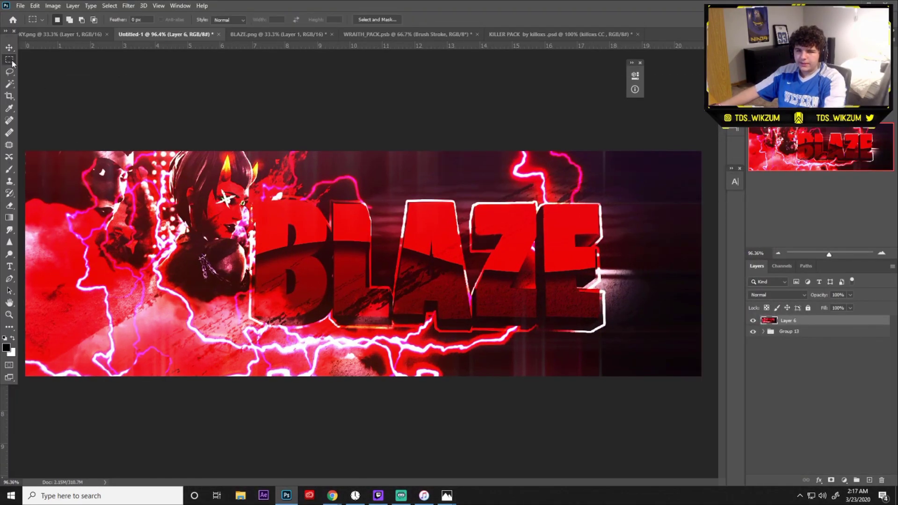
{"action": "left_click", "coordinate": [869, 480]}
{"action": "scroll", "coordinate": [616, 355], "scroll_direction": "down", "scroll_amount": 2}
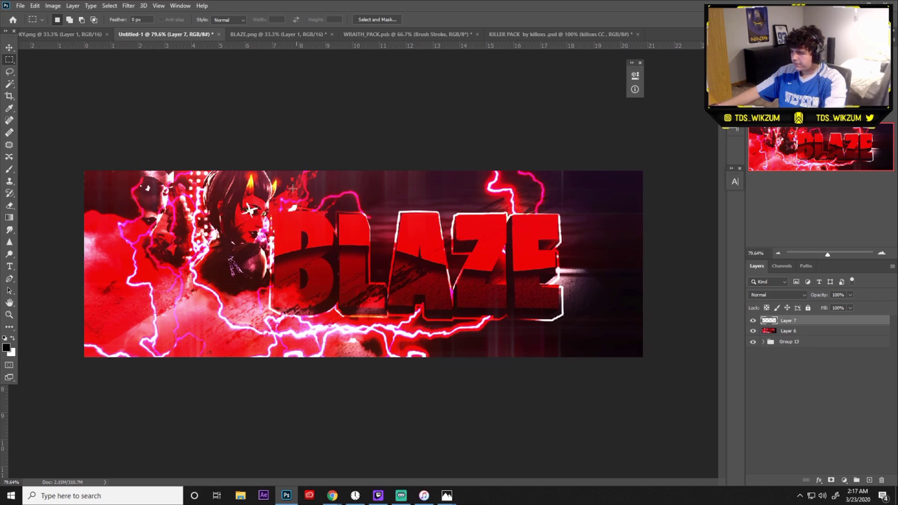
Try filling a thin selected strip along the canvas's top edge with black, and undo the fills
{"action": "left_click_drag", "start_coordinate": [62, 153], "coordinate": [650, 176]}
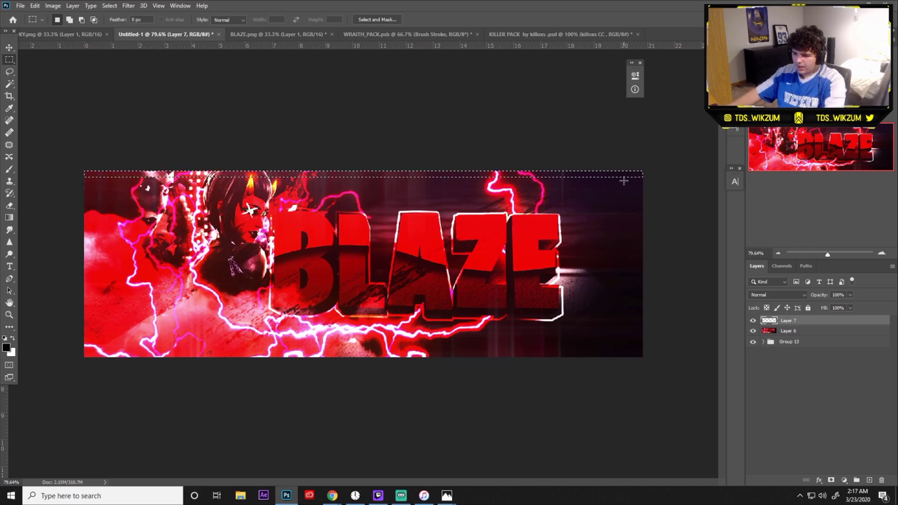
{"action": "key", "text": "ctrl+BackSpace"}
{"action": "key", "text": "ctrl+z"}
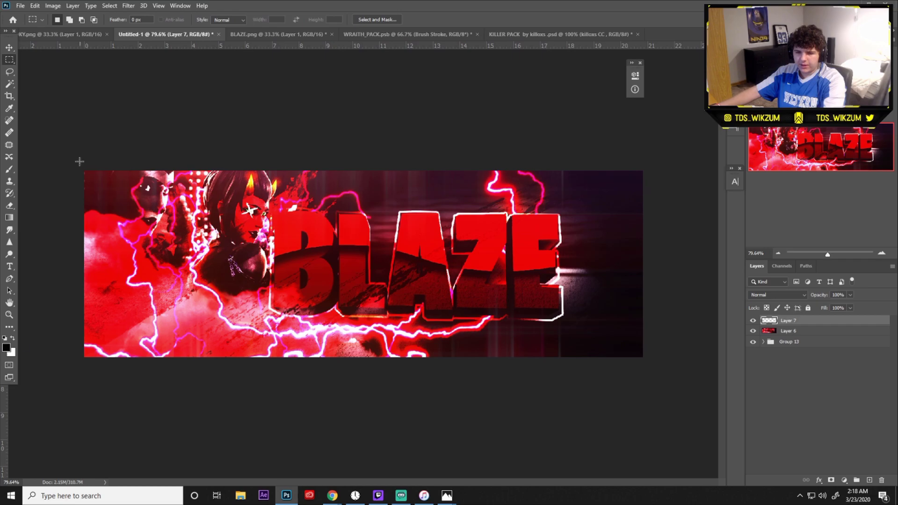
{"action": "left_click_drag", "start_coordinate": [622, 169], "coordinate": [638, 174]}
{"action": "key", "text": "alt+BackSpace"}
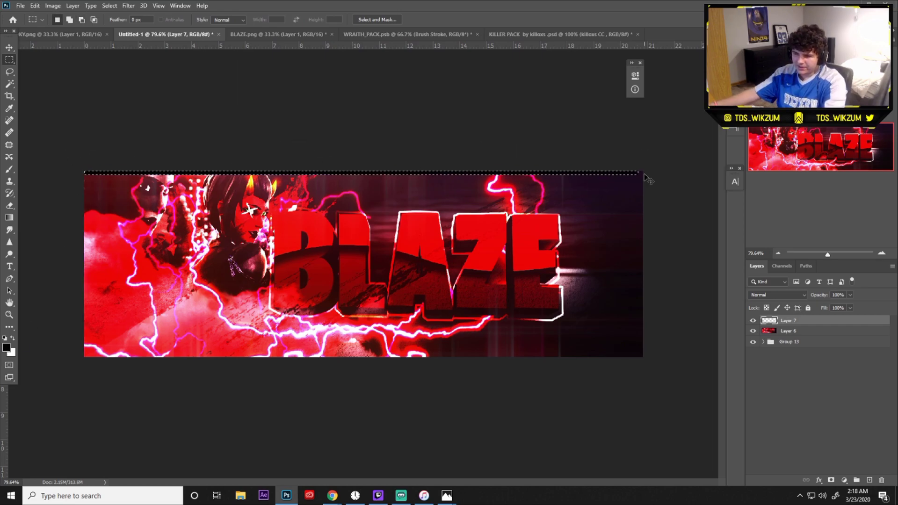
{"action": "key", "text": "ctrl+d"}
{"action": "key", "text": "ctrl+z"}
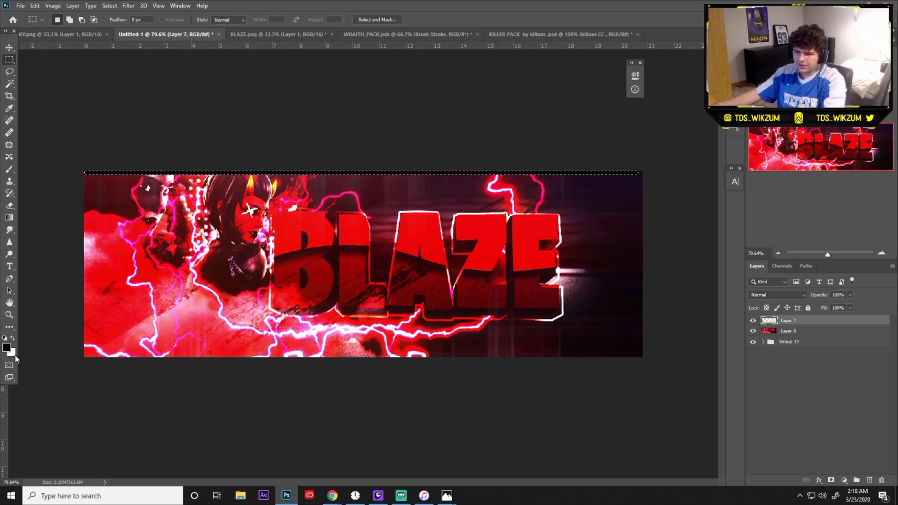
{"action": "key", "text": "ctrl+z"}
{"action": "key", "text": "ctrl+z"}
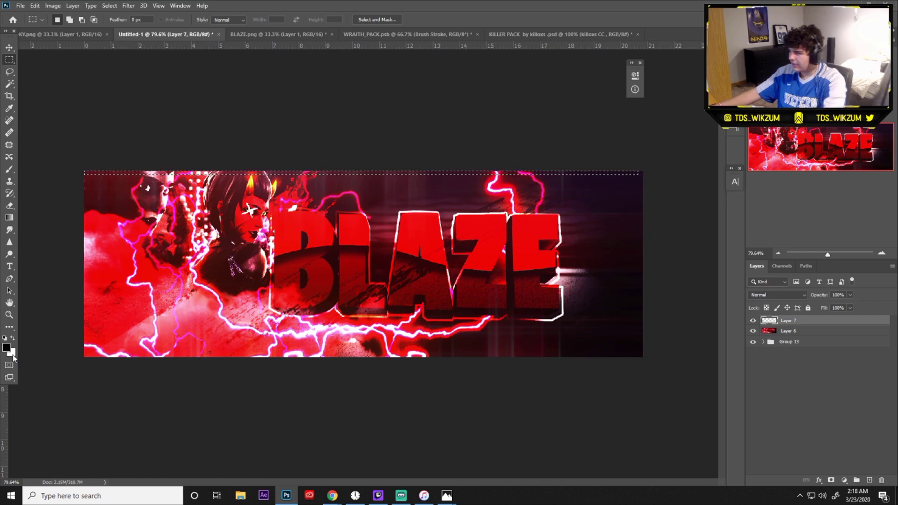
Try filling the slightly short top strip with white and moving it down the banner, and undo the moves
{"action": "key", "text": "ctrl+BackSpace"}
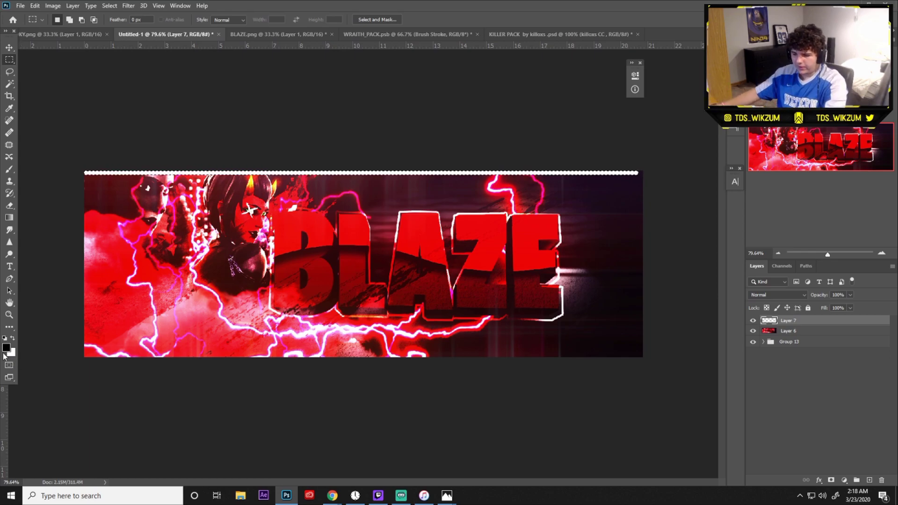
{"action": "key", "text": "ctrl+d"}
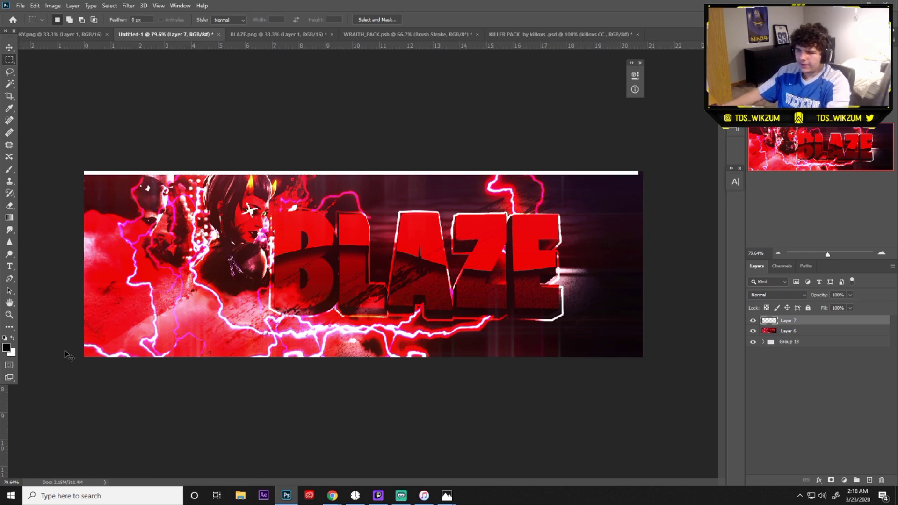
{"action": "left_click", "coordinate": [8, 48]}
{"action": "left_click_drag", "start_coordinate": [277, 214], "coordinate": [288, 297]}
{"action": "key", "text": "ctrl+z"}
{"action": "key", "text": "ctrl+e"}
{"action": "left_click_drag", "start_coordinate": [301, 245], "coordinate": [326, 186]}
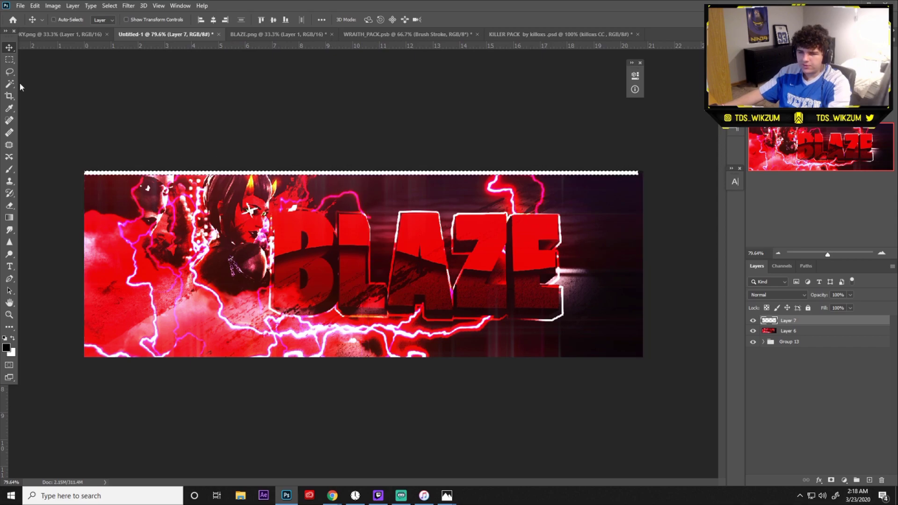
Select a thin strip across the full width of the canvas's top edge, fill it with white and deselect
{"action": "left_click", "coordinate": [9, 60]}
{"action": "left_click_drag", "start_coordinate": [84, 171], "coordinate": [644, 175]}
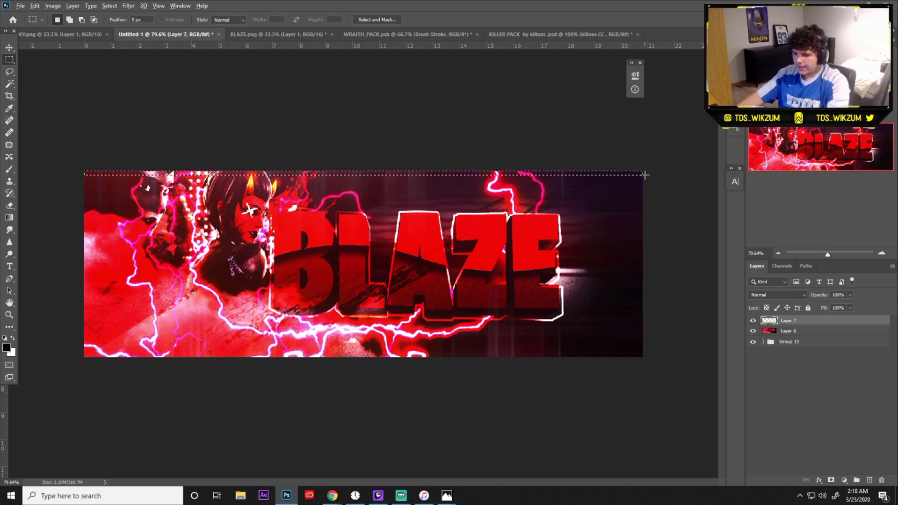
{"action": "key", "text": "ctrl+BackSpace"}
{"action": "key", "text": "ctrl+d"}
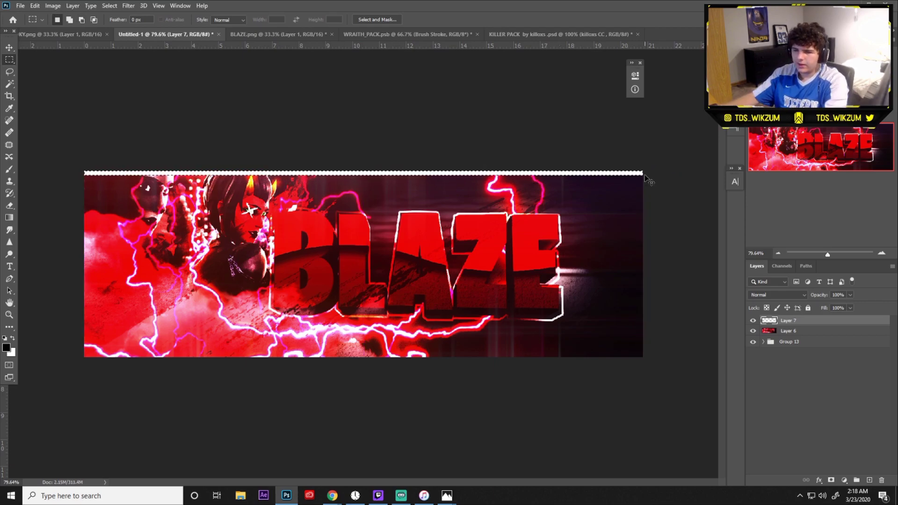
Duplicate the white strip and align the copy flush with the canvas's bottom edge
{"action": "left_click", "coordinate": [9, 47]}
{"action": "left_click_drag", "start_coordinate": [264, 194], "coordinate": [292, 373]}
{"action": "scroll", "coordinate": [327, 377], "scroll_direction": "up", "scroll_amount": 5}
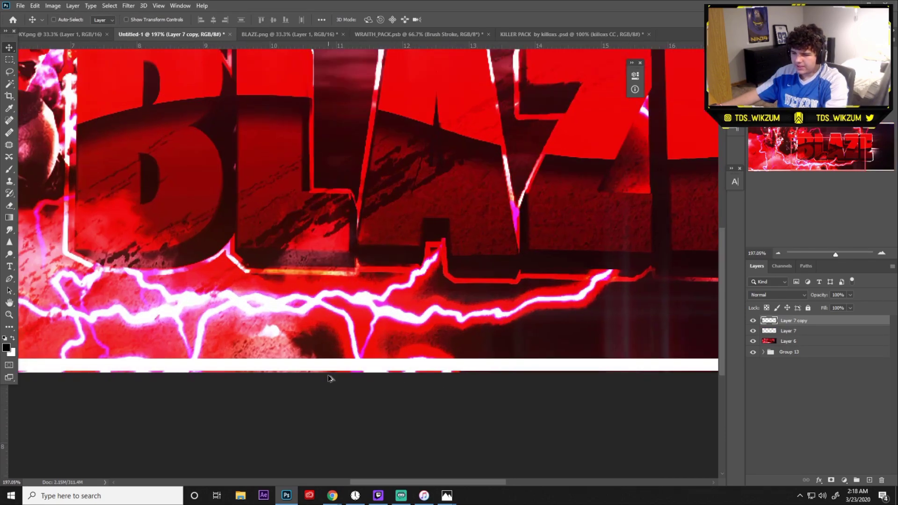
{"action": "scroll", "coordinate": [330, 378], "scroll_direction": "up", "scroll_amount": 3}
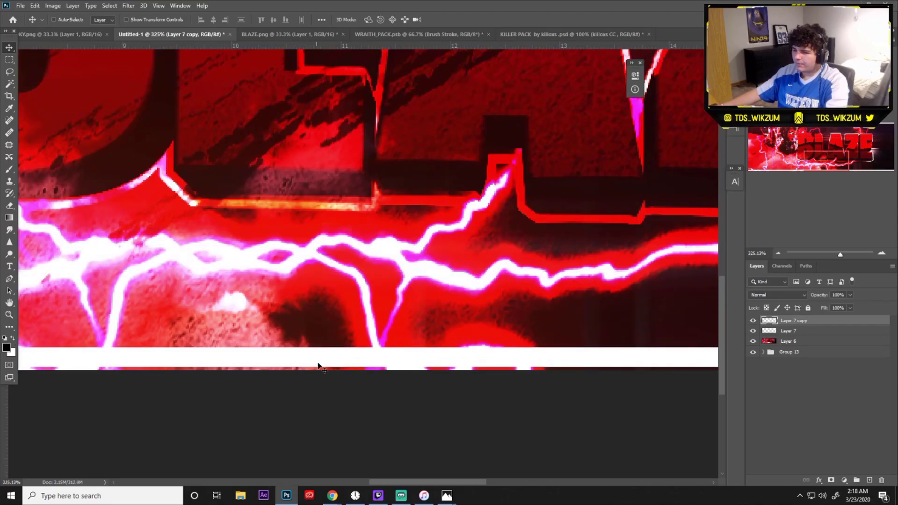
{"action": "scroll", "coordinate": [327, 371], "scroll_direction": "up", "scroll_amount": 1}
{"action": "left_click_drag", "start_coordinate": [338, 368], "coordinate": [339, 368]}
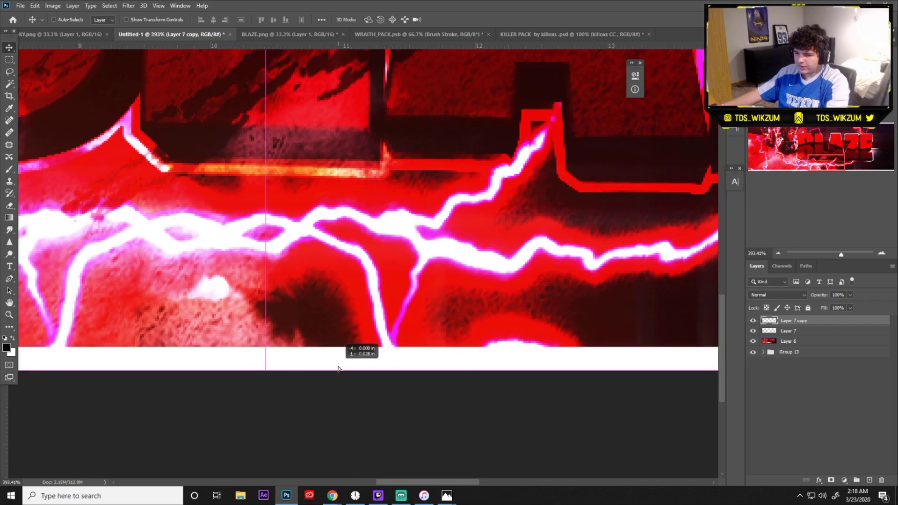
{"action": "key", "text": "ctrl+0"}
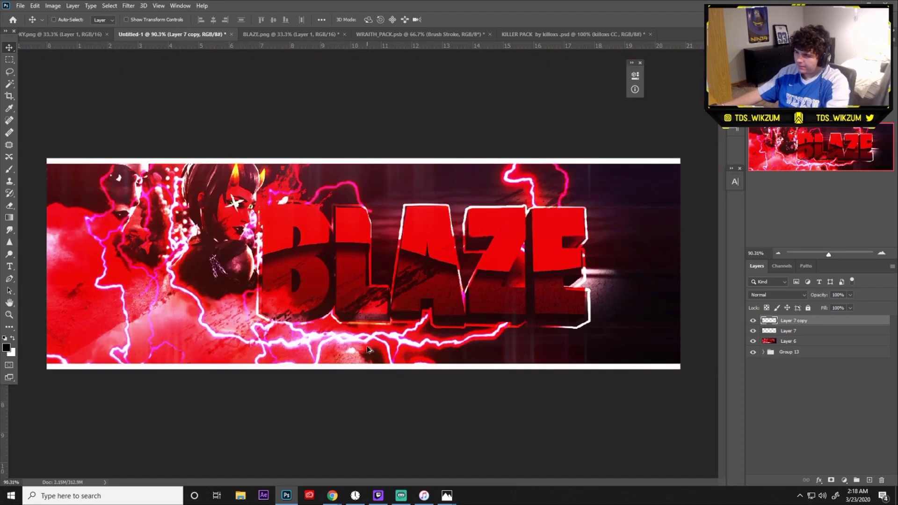
Duplicate the white strip into the middle of the banner, and try rotating the copy 90 degrees before undoing the rotation
{"action": "key", "text": "ctrl+j"}
{"action": "left_click_drag", "start_coordinate": [381, 290], "coordinate": [383, 246]}
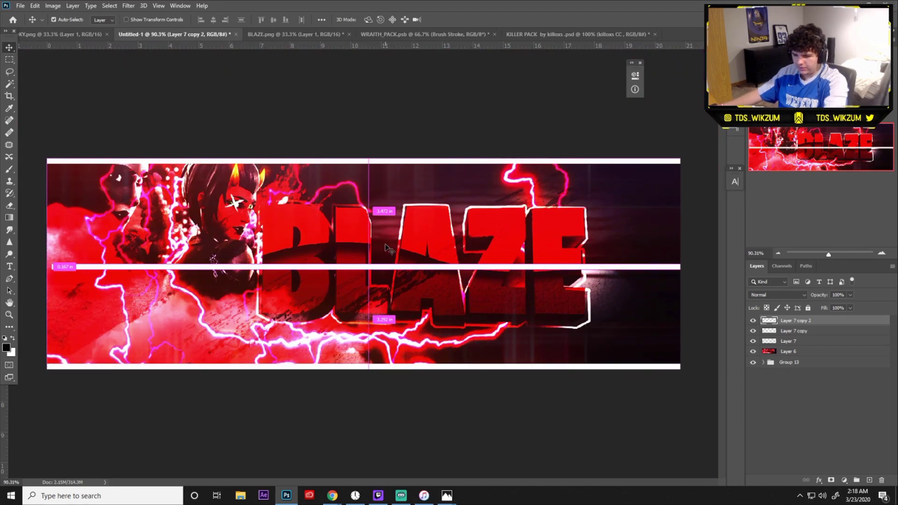
{"action": "key", "text": "ctrl+t"}
{"action": "left_click_drag", "start_coordinate": [692, 284], "coordinate": [374, 444]}
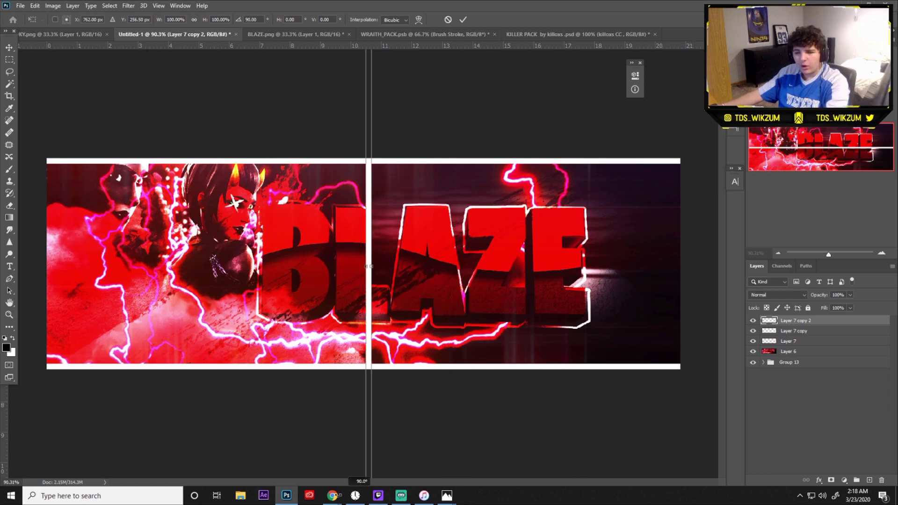
{"action": "left_click", "coordinate": [463, 19]}
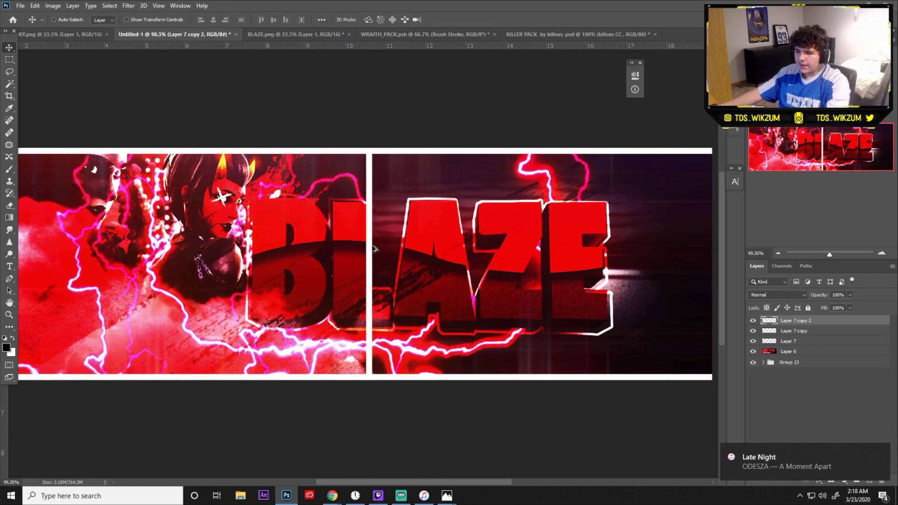
{"action": "scroll", "coordinate": [373, 252], "scroll_direction": "up", "scroll_amount": 3}
{"action": "scroll", "coordinate": [373, 253], "scroll_direction": "down", "scroll_amount": 3}
{"action": "key", "text": "ctrl+z"}
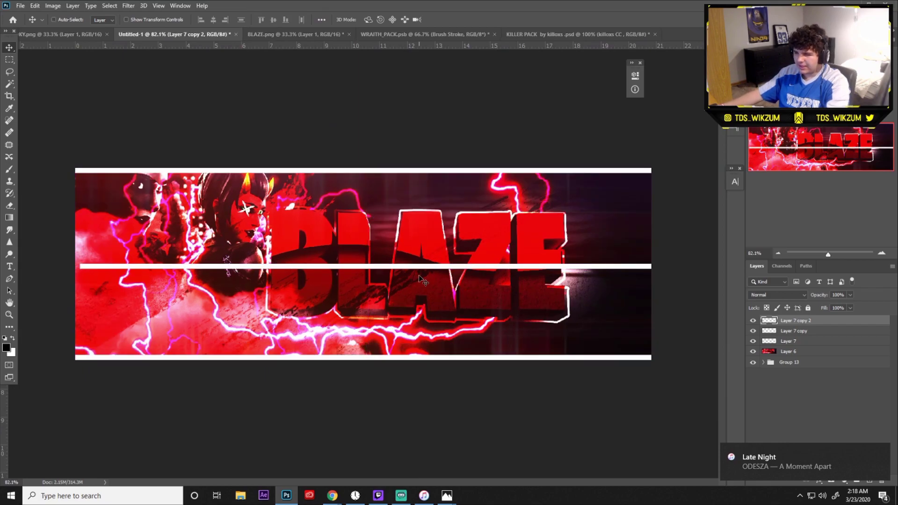
Rotate the middle strip 90 degrees with Free Transform so that it stands vertically
{"action": "key", "text": "ctrl+t"}
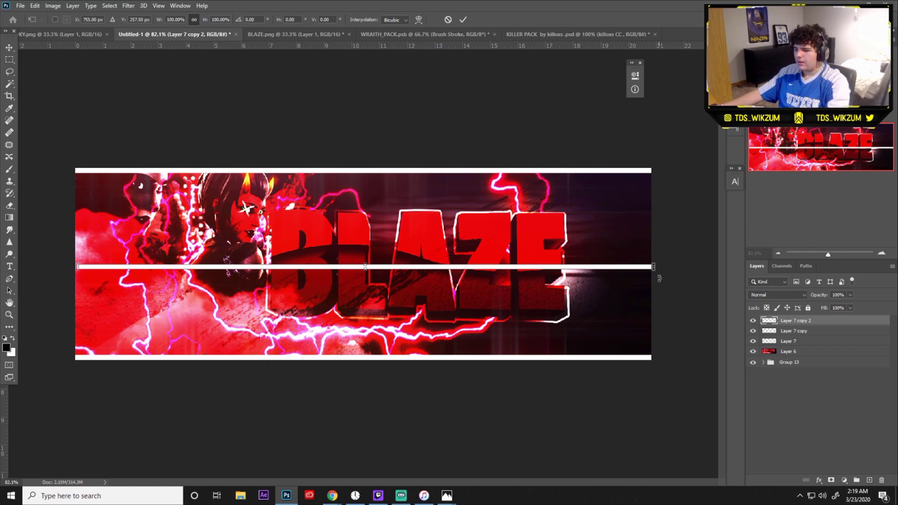
{"action": "left_click_drag", "start_coordinate": [661, 297], "coordinate": [360, 455]}
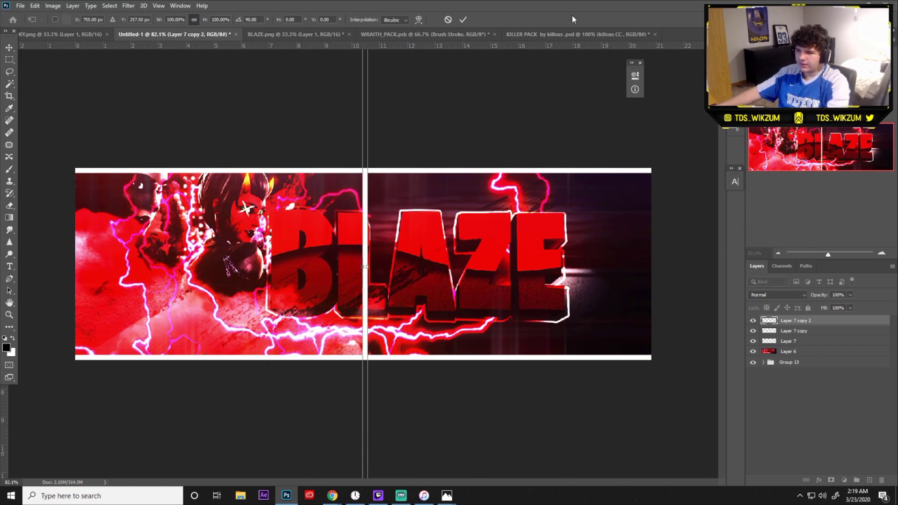
{"action": "left_click", "coordinate": [464, 20]}
Try placing the vertical strip along the canvas's side edges, and undo the moves and the rotation
{"action": "left_click_drag", "start_coordinate": [367, 236], "coordinate": [650, 243]}
{"action": "left_click_drag", "start_coordinate": [621, 293], "coordinate": [317, 292]}
{"action": "key", "text": "ctrl+z"}
{"action": "key", "text": "ctrl+z"}
{"action": "key", "text": "ctrl+z"}
{"action": "key", "text": "ctrl+z"}
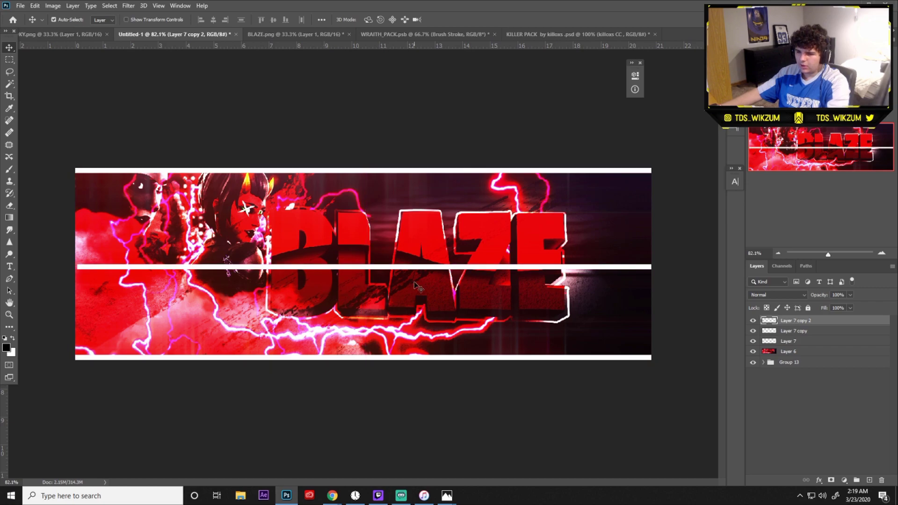
Restore the strip's rotation, move it to the canvas's left edge and place a duplicate along the right edge
{"action": "key", "text": "ctrl+shift+z"}
{"action": "left_click_drag", "start_coordinate": [369, 282], "coordinate": [69, 271]}
{"action": "key", "text": "ctrl+j"}
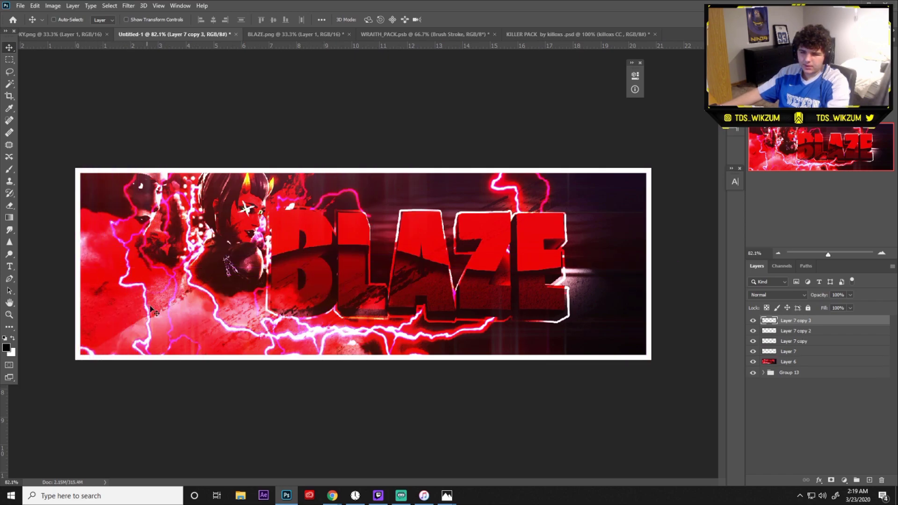
Merge the four white strip layers into one border layer and set its blend mode to Overlay
{"action": "left_click", "coordinate": [790, 351], "text": "shift"}
{"action": "right_click", "coordinate": [791, 351]}
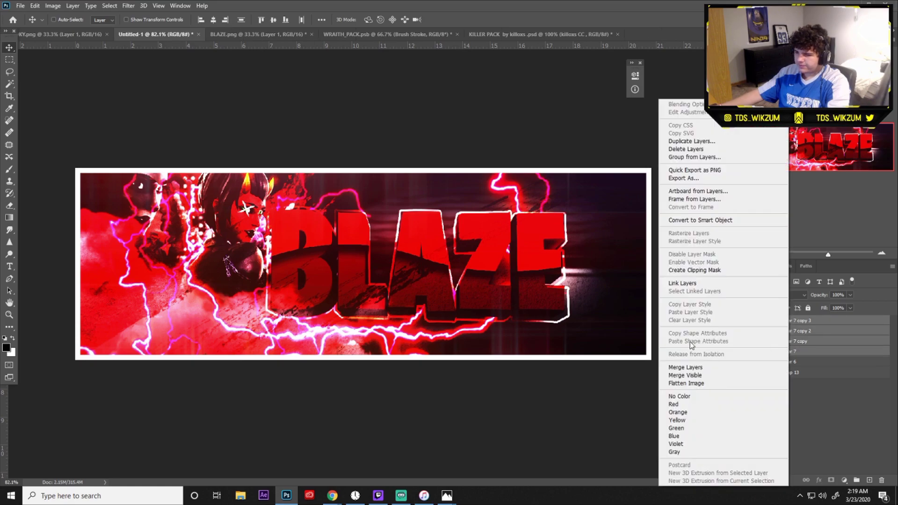
{"action": "left_click", "coordinate": [690, 368]}
{"action": "left_click", "coordinate": [787, 296]}
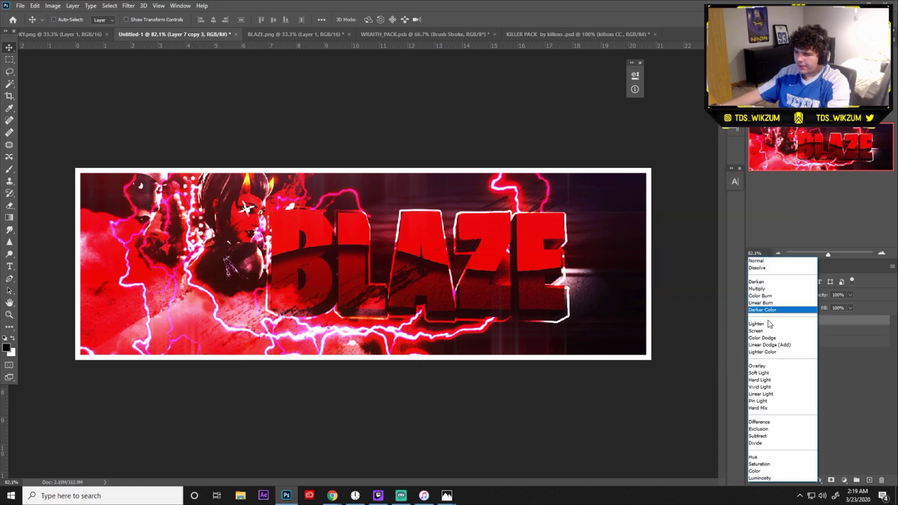
{"action": "left_click", "coordinate": [768, 367]}
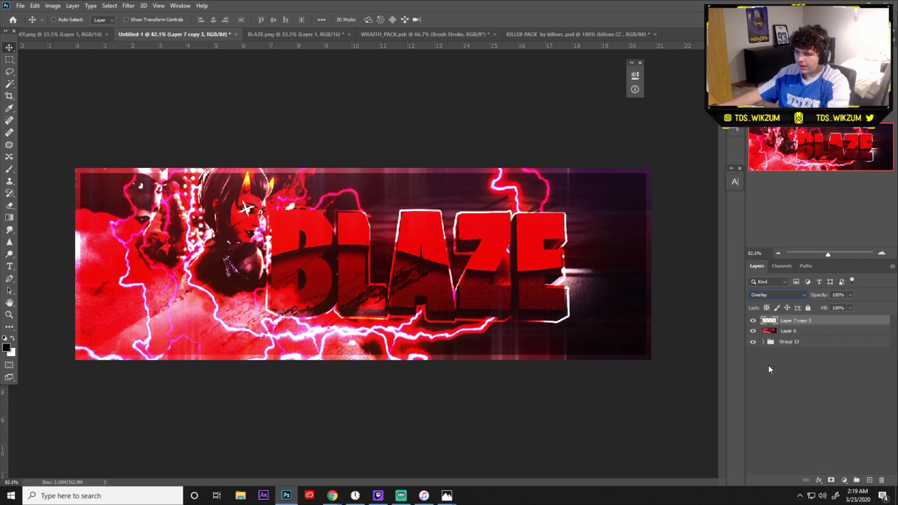
Duplicate the Overlay border layer to strengthen the frame, and leave no layer selected
{"action": "key", "text": "ctrl+j"}
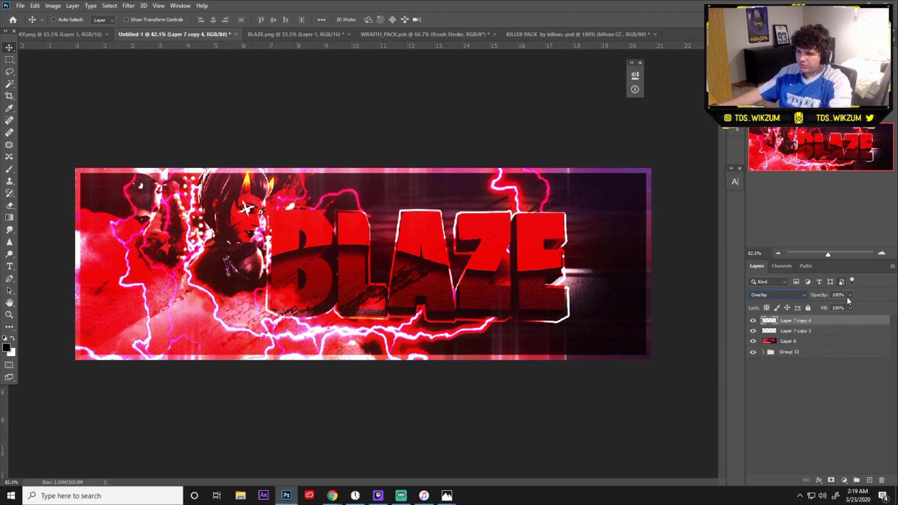
{"action": "left_click", "coordinate": [812, 375]}
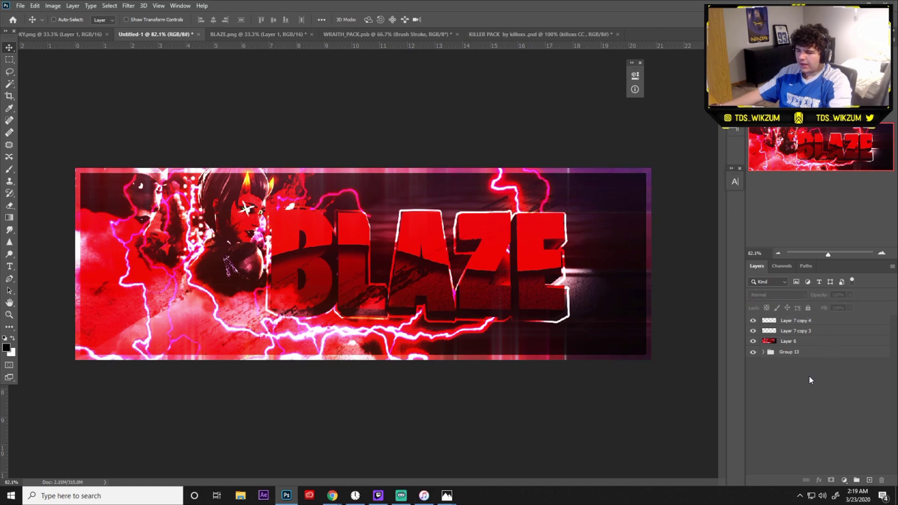
{"action": "key", "text": "ctrl+z"}
{"action": "key", "text": "ctrl+shift+z"}
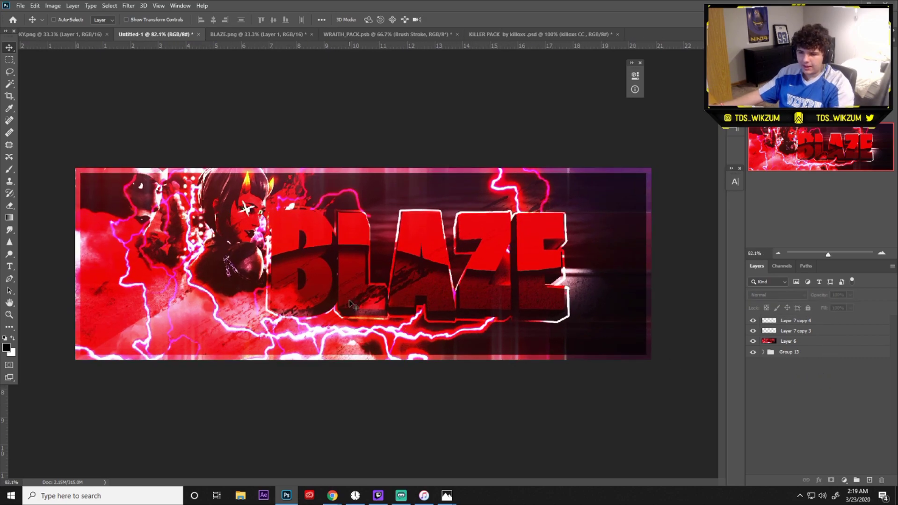
Add a new layer above Layer 6 and paint soft black shading along the banner's left side and bottom with a 942 px brush
{"action": "left_click", "coordinate": [801, 342]}
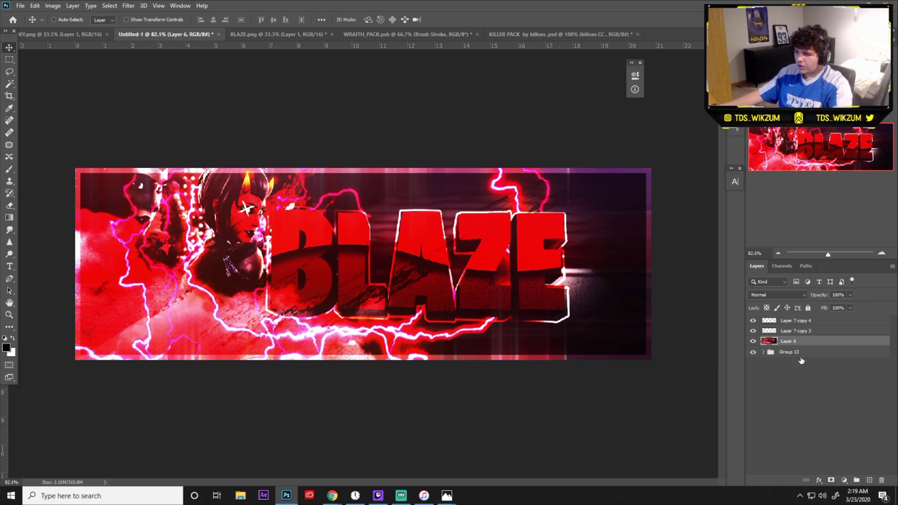
{"action": "left_click", "coordinate": [869, 481]}
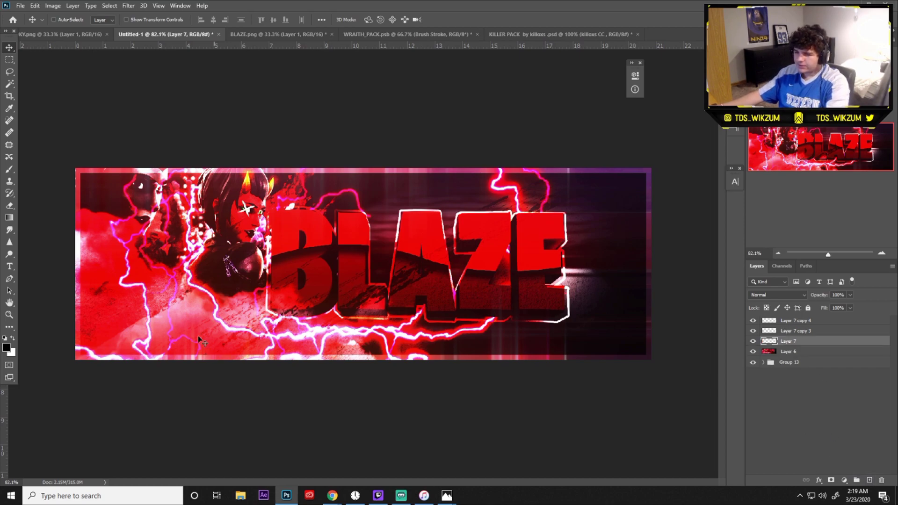
{"action": "left_click", "coordinate": [9, 169]}
{"action": "scroll", "coordinate": [363, 264], "scroll_direction": "down", "scroll_amount": 3}
{"action": "mouse_move", "coordinate": [150, 297]}
{"action": "left_mouse_down"}
{"action": "mouse_move", "coordinate": [120, 268]}
{"action": "mouse_move", "coordinate": [211, 373]}
{"action": "mouse_move", "coordinate": [141, 320]}
{"action": "mouse_move", "coordinate": [233, 389]}
{"action": "mouse_move", "coordinate": [455, 415]}
{"action": "mouse_move", "coordinate": [522, 406]}
{"action": "mouse_move", "coordinate": [403, 417]}
{"action": "left_mouse_up"}
Try the Overlay and Dissolve blend modes on the black shading layer and return it to Normal
{"action": "left_click", "coordinate": [850, 295]}
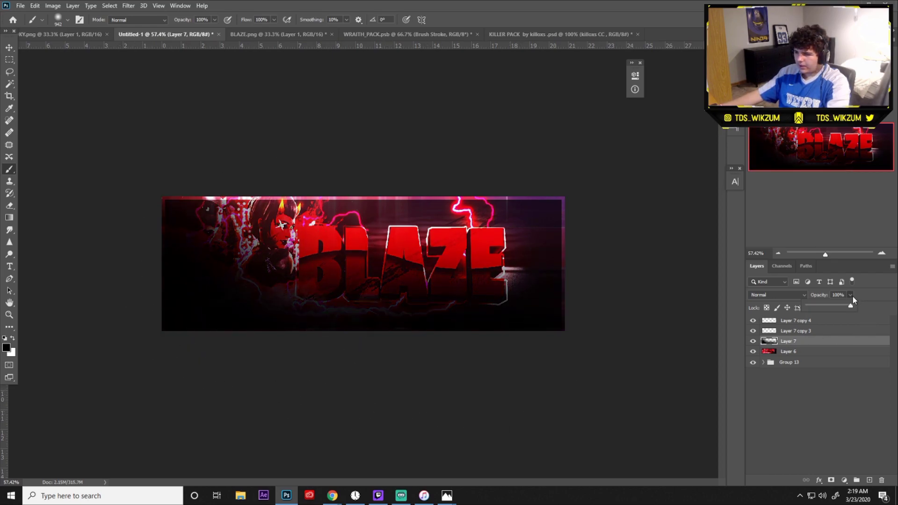
{"action": "left_click", "coordinate": [769, 296]}
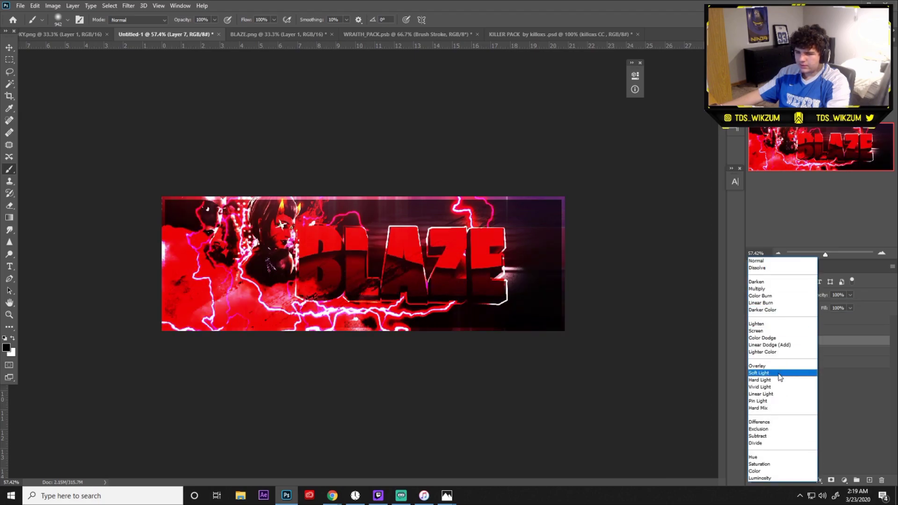
{"action": "left_click", "coordinate": [776, 366]}
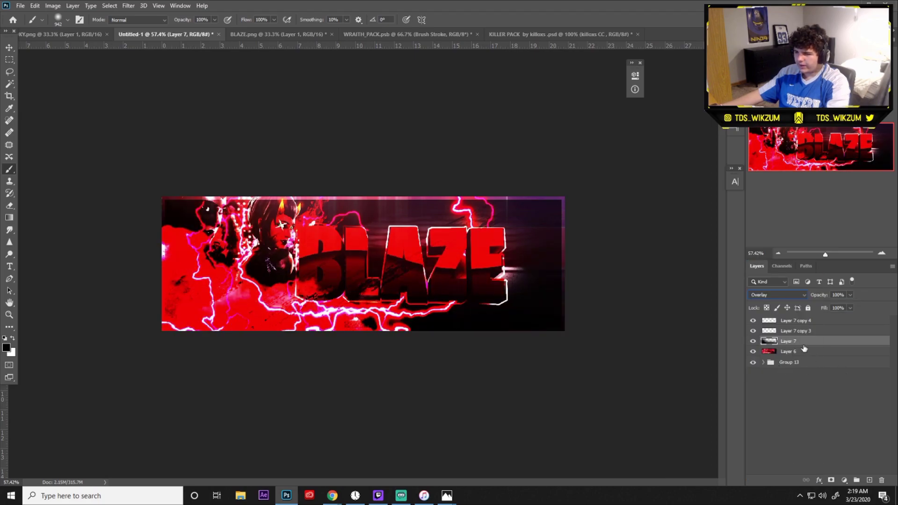
{"action": "left_click", "coordinate": [770, 295]}
{"action": "left_click", "coordinate": [770, 265]}
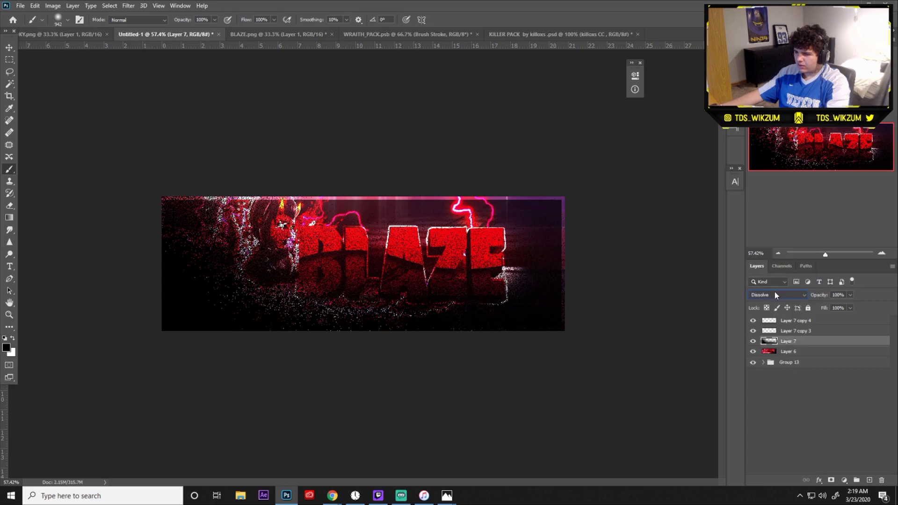
{"action": "key", "text": "Up"}
Lower the black shading layer's opacity to 10% and toggle its visibility to compare the effect
{"action": "left_click_drag", "start_coordinate": [849, 295], "coordinate": [811, 309]}
{"action": "left_click", "coordinate": [753, 344]}
{"action": "left_click", "coordinate": [753, 343]}
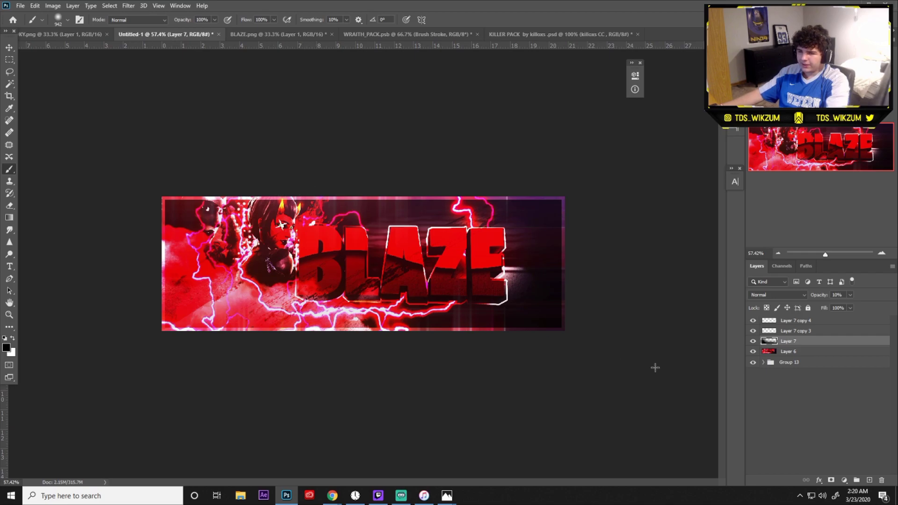
Add a new layer above the shading and paint a white glow at the banner's top edge with a soft brush of about 1457 px
{"action": "left_click", "coordinate": [869, 480]}
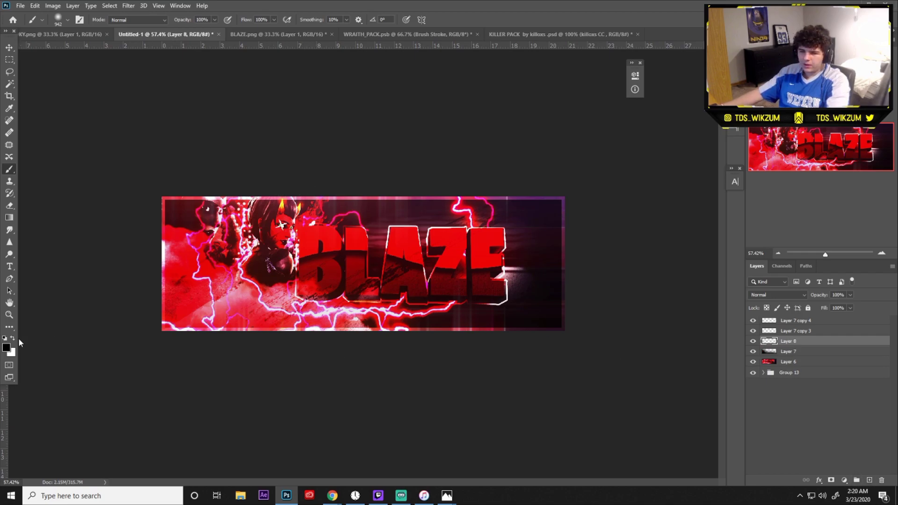
{"action": "left_click", "coordinate": [11, 338]}
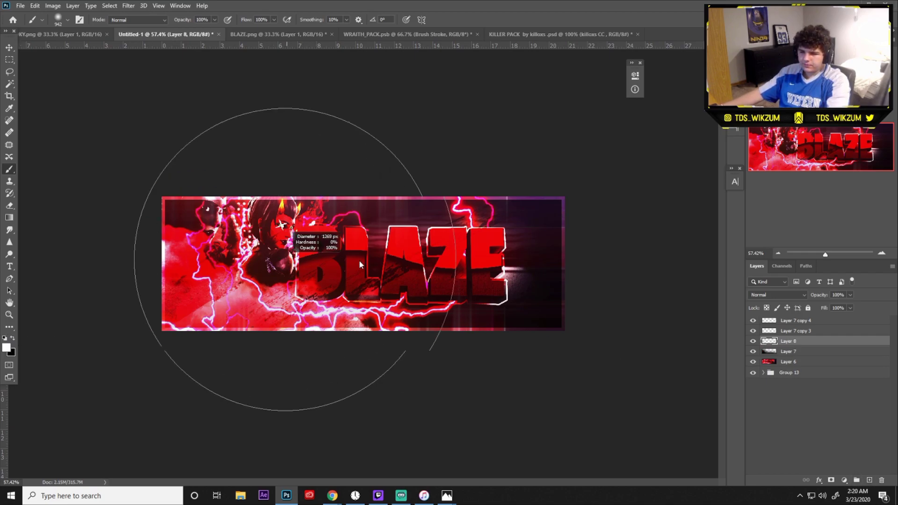
{"action": "scroll", "coordinate": [356, 216], "scroll_direction": "down", "scroll_amount": 2}
{"action": "left_click", "coordinate": [358, 206]}
{"action": "key", "text": "ctrl+z"}
{"action": "left_click", "coordinate": [356, 180]}
{"action": "key", "text": "ctrl+z"}
{"action": "left_click", "coordinate": [360, 157]}
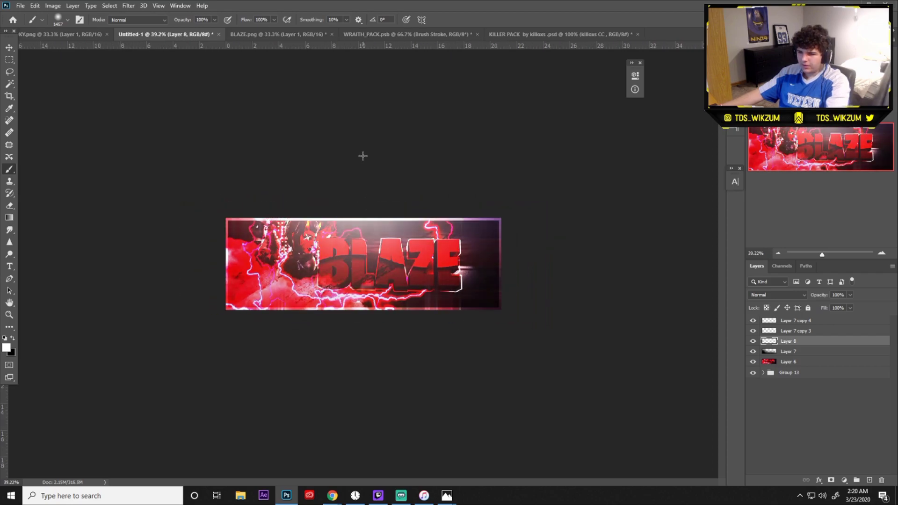
Set the white glow layer's blend mode to Soft Light and switch to the Move tool
{"action": "scroll", "coordinate": [367, 255], "scroll_direction": "up", "scroll_amount": 2}
{"action": "left_click", "coordinate": [767, 295]}
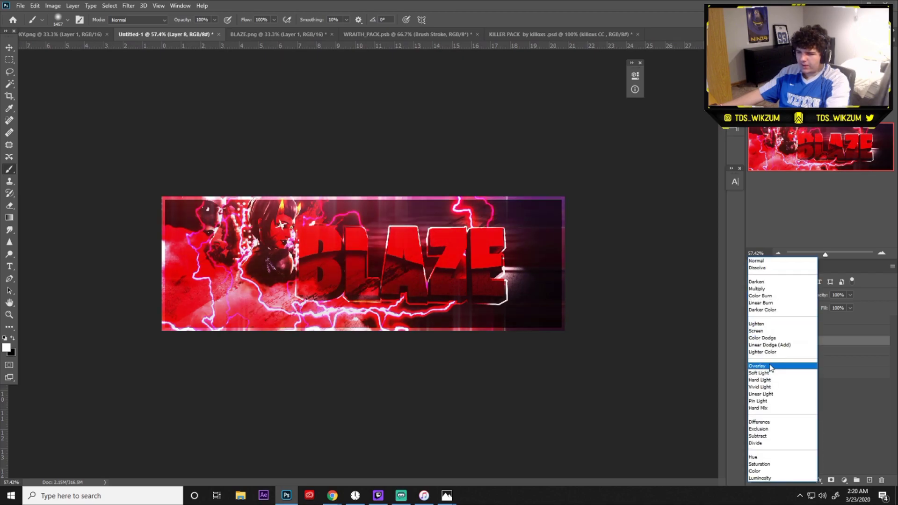
{"action": "left_click", "coordinate": [768, 373]}
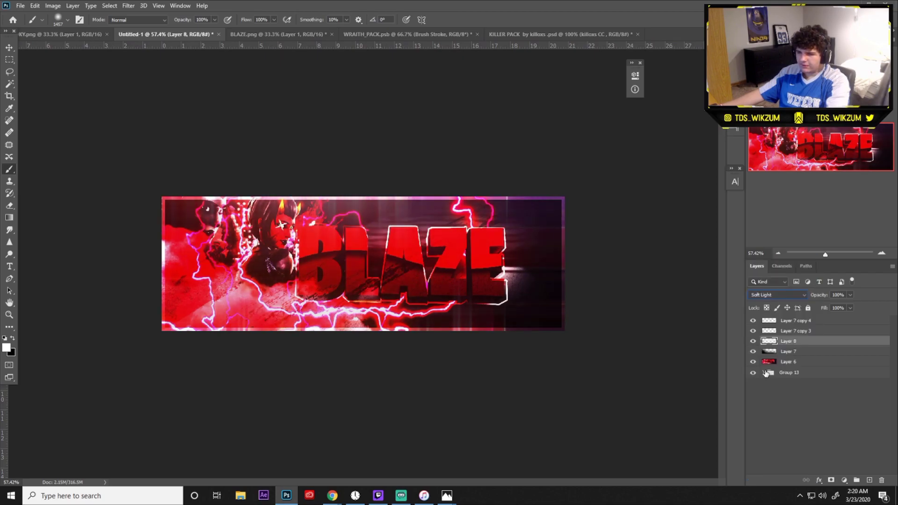
{"action": "left_click", "coordinate": [8, 49]}
Review the finished banner up close and switch to Photos to view the Spooky.png reference banner
{"action": "scroll", "coordinate": [313, 320], "scroll_direction": "up", "scroll_amount": 1}
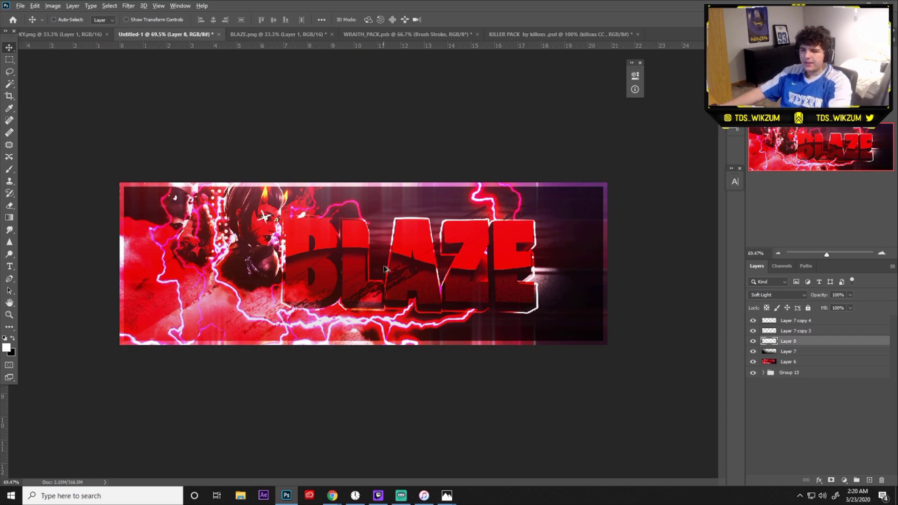
{"action": "scroll", "coordinate": [383, 267], "scroll_direction": "up", "scroll_amount": 1}
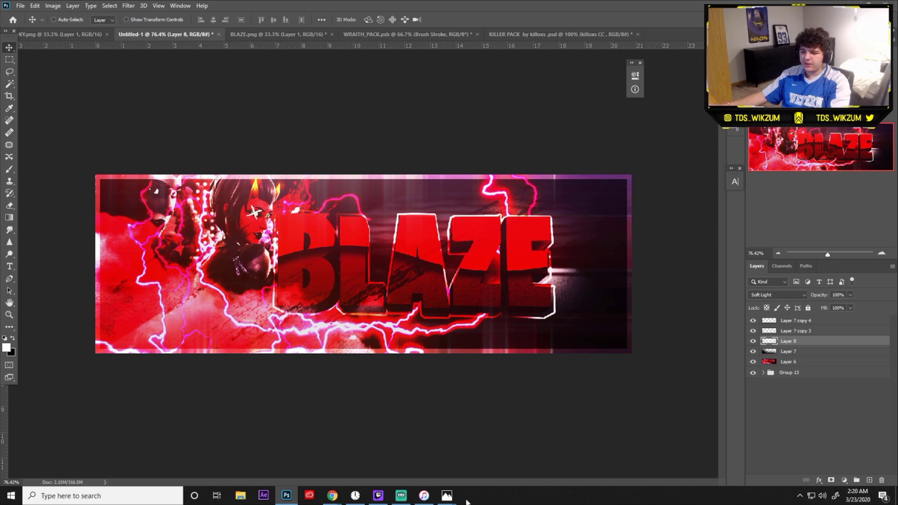
{"action": "mouse_move", "coordinate": [446, 494]}
{"action": "left_click", "coordinate": [431, 461]}
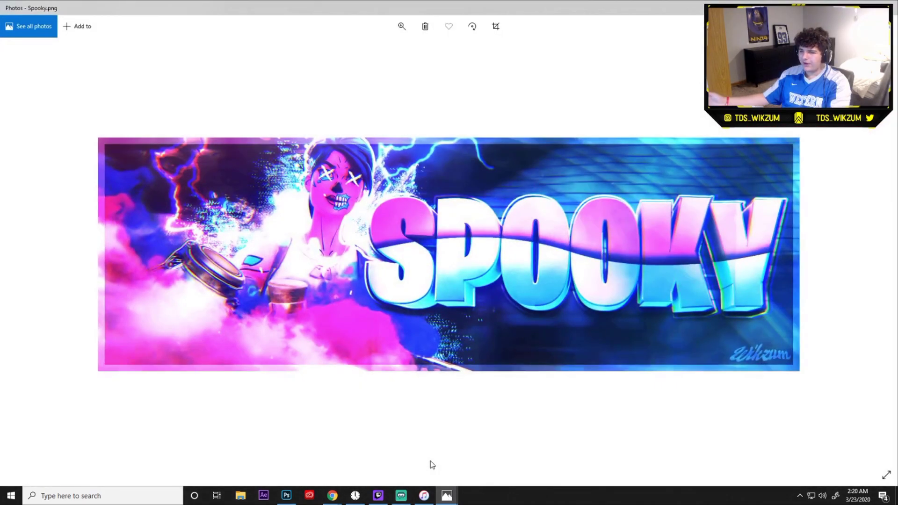